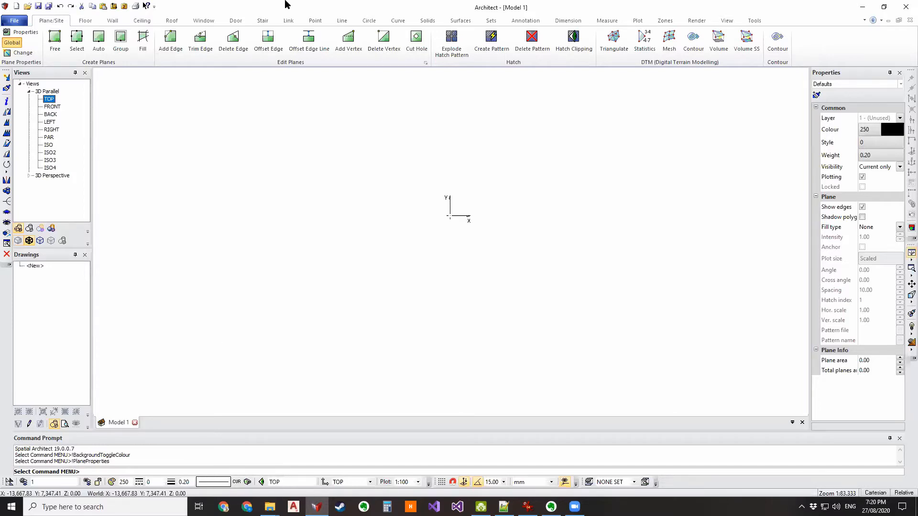
# - Change the interface theme to Black 2010
pyautogui.click(754, 20)
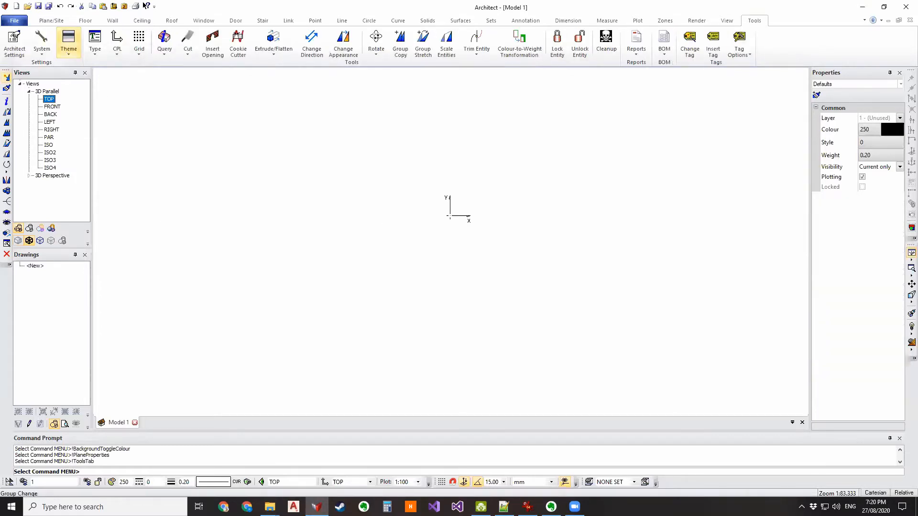
pyautogui.click(74, 53)
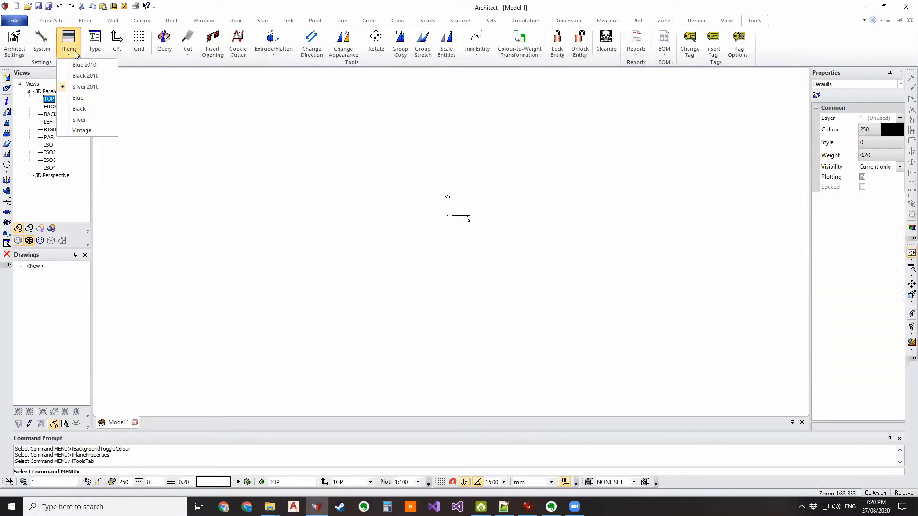
pyautogui.click(113, 78)
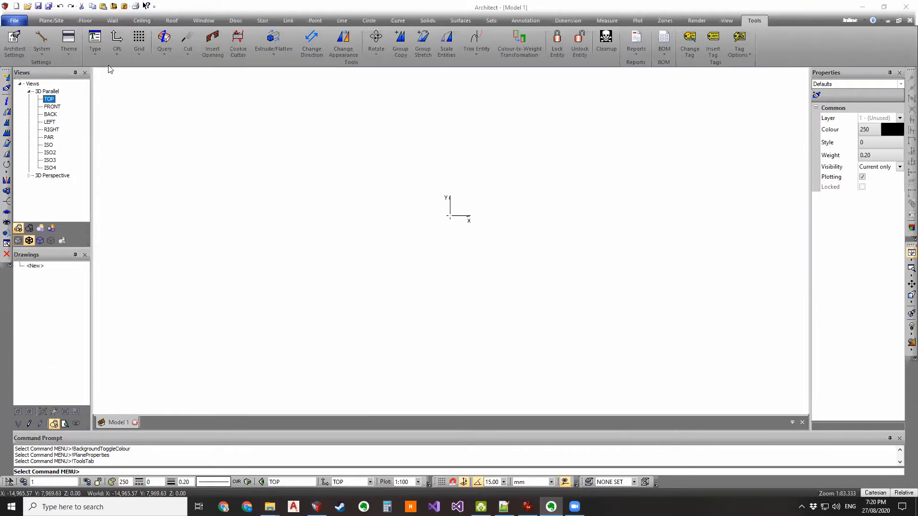
# - Set the Work Space system colour to hue 40, saturation 14 and brightness 215 in the Colour Mix settings
pyautogui.click(41, 50)
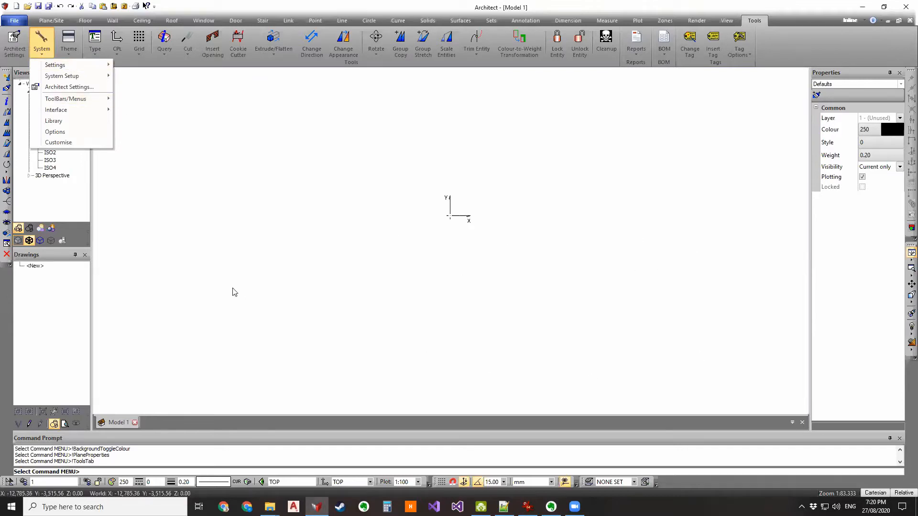
pyautogui.moveTo(88, 78)
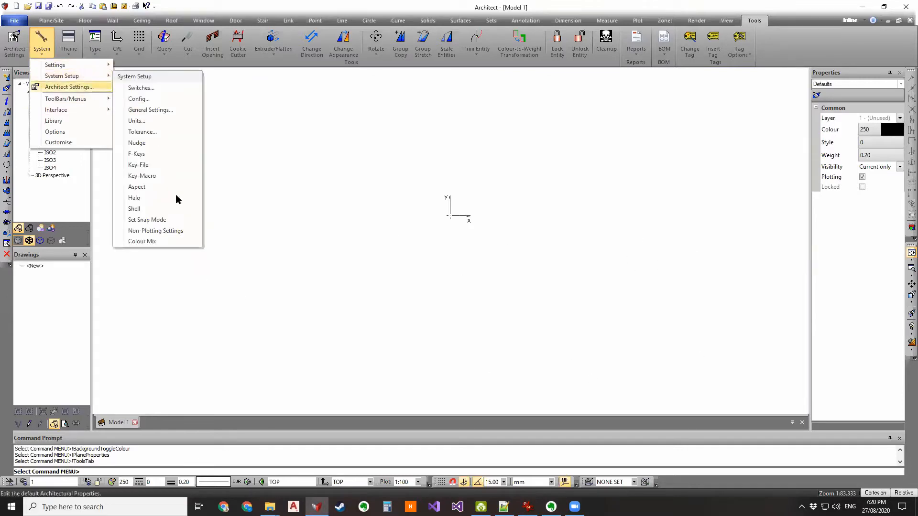
pyautogui.click(174, 242)
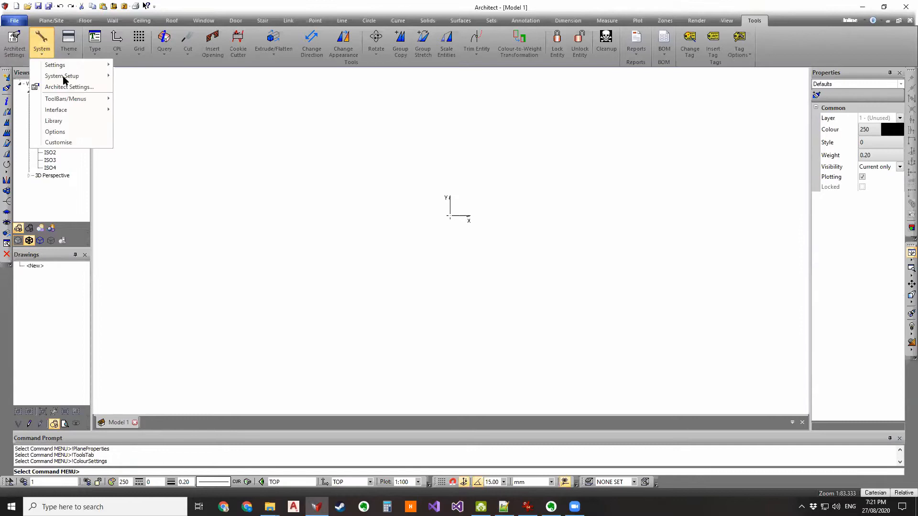
pyautogui.moveTo(64, 76)
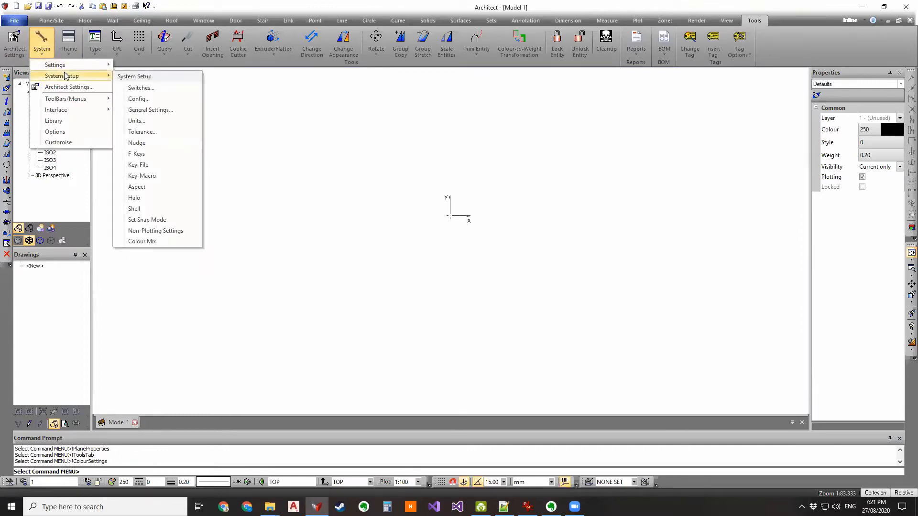
pyautogui.click(150, 242)
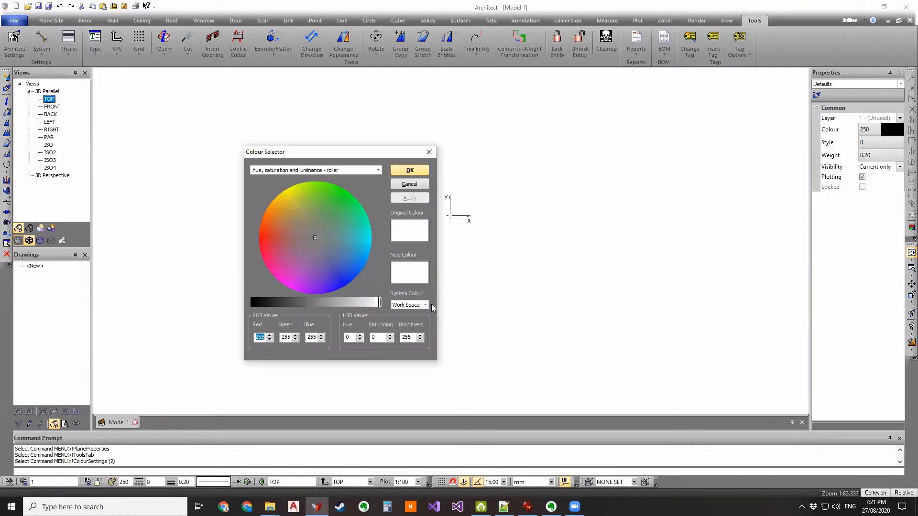
pyautogui.doubleClick(354, 338)
pyautogui.write('40')
pyautogui.doubleClick(378, 337)
pyautogui.write('14')
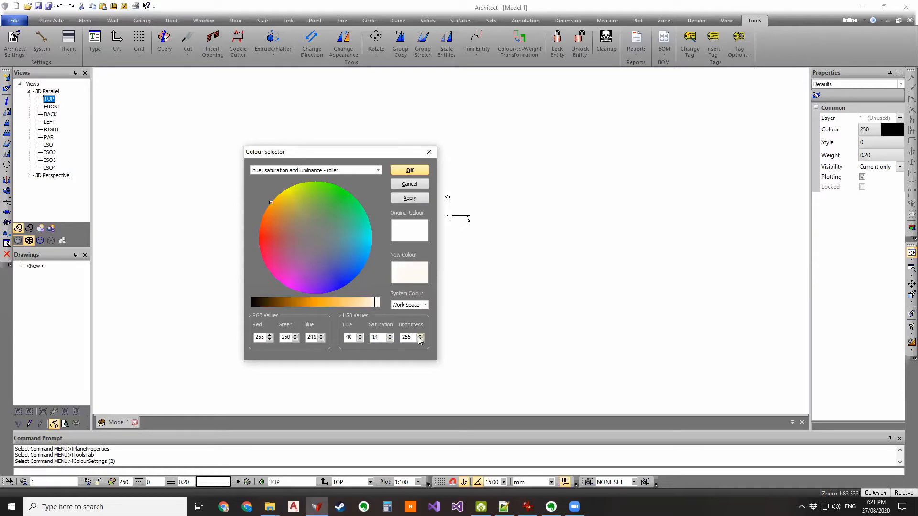
pyautogui.doubleClick(398, 337)
pyautogui.write('215')
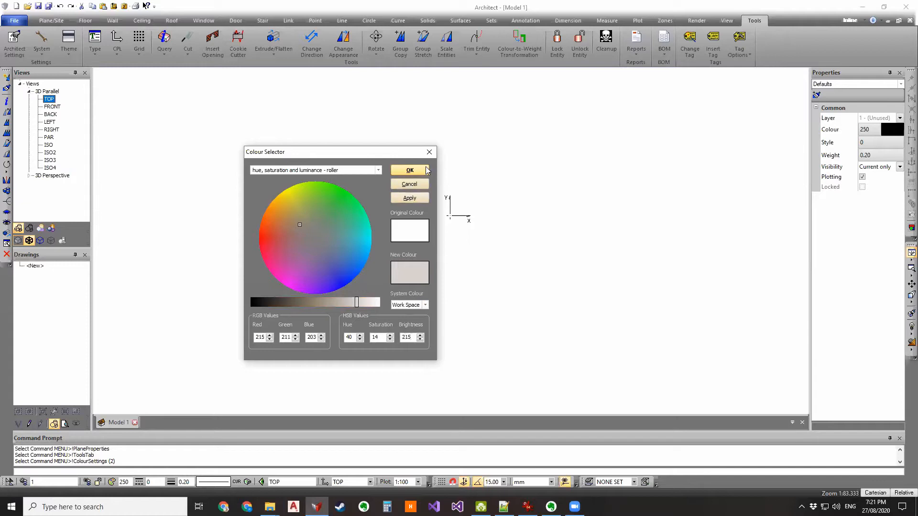
pyautogui.click(425, 170)
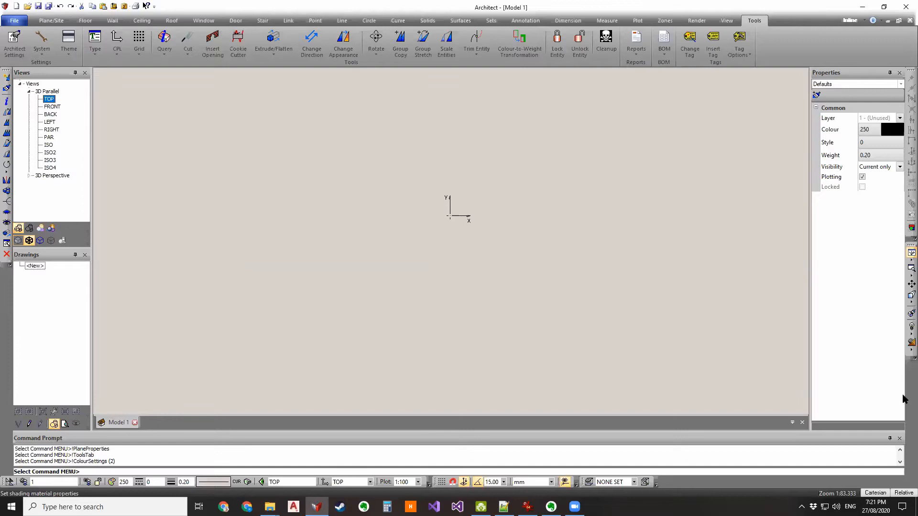
# - Move the vertical editing toolbar beside the Views panel so that it docks horizontally beneath the ribbon
pyautogui.rightClick(904, 399)
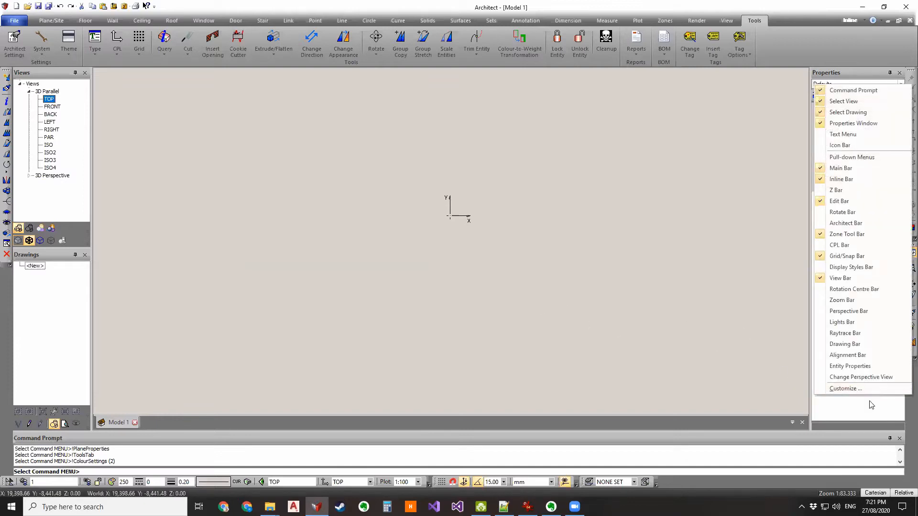
pyautogui.click(905, 417)
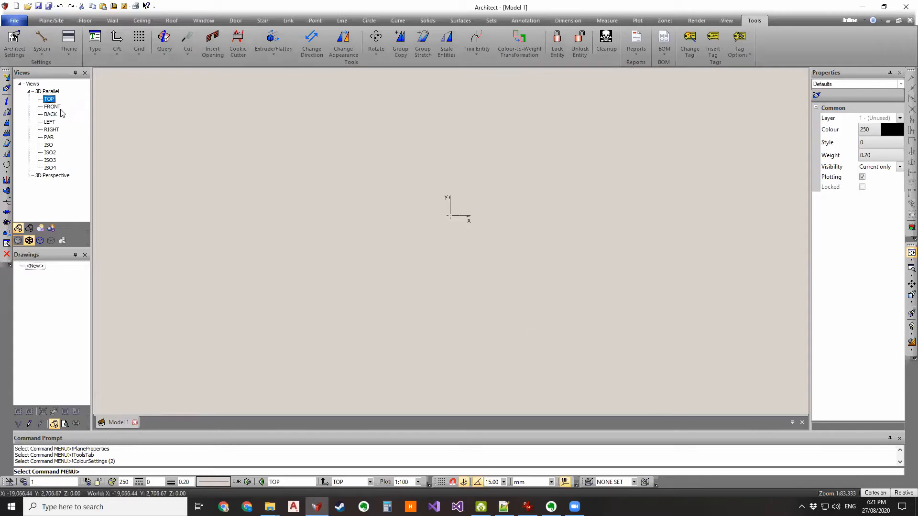
pyautogui.moveTo(6, 72); pyautogui.dragTo(118, 72)
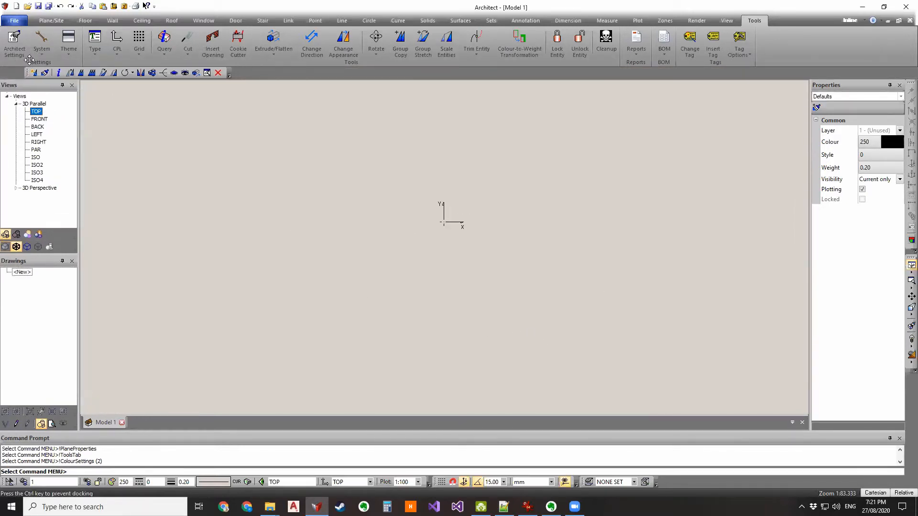
pyautogui.rightClick(912, 397)
pyautogui.click(600, 300)
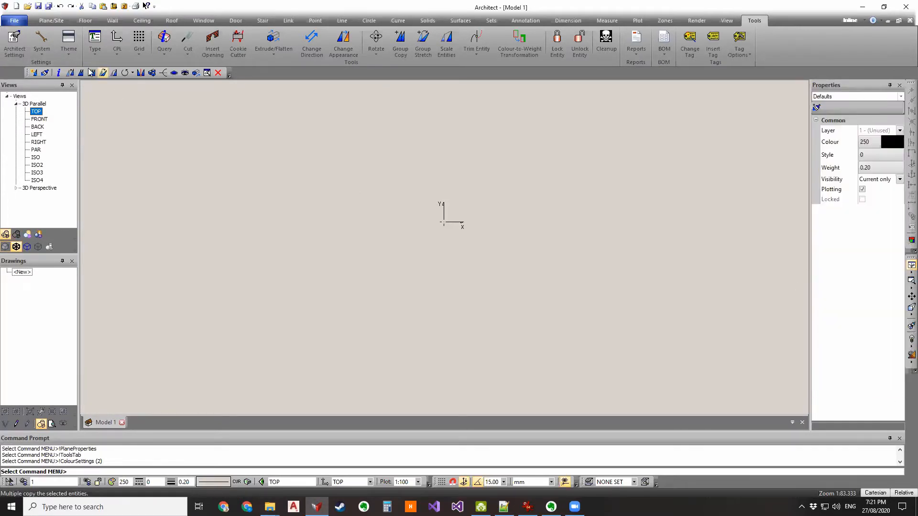
# - Open the toolbar customisation settings and switch the Drawing Bar on and back off
pyautogui.rightClick(904, 397)
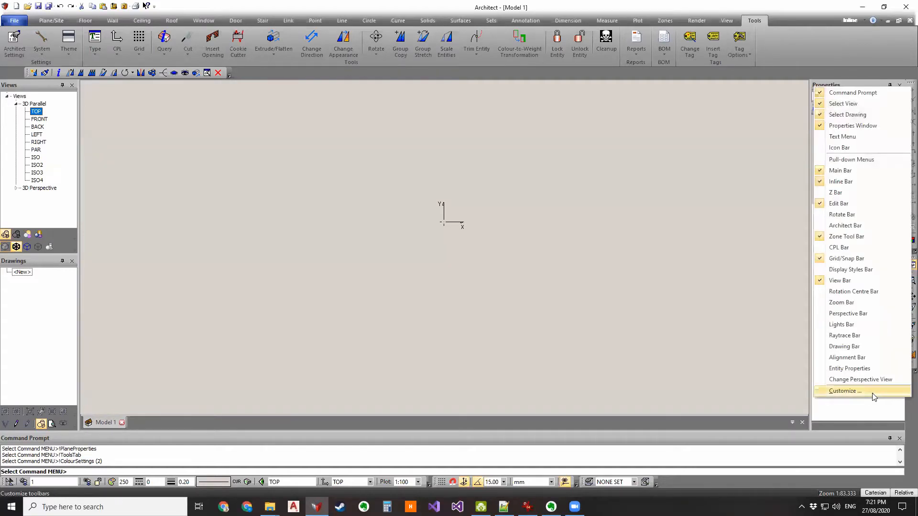
pyautogui.click(872, 394)
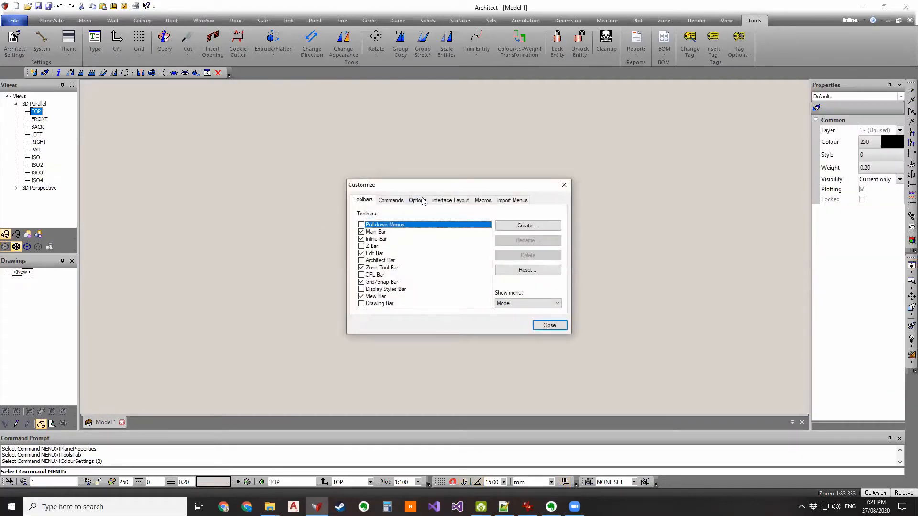
pyautogui.click(361, 304)
pyautogui.click(362, 304)
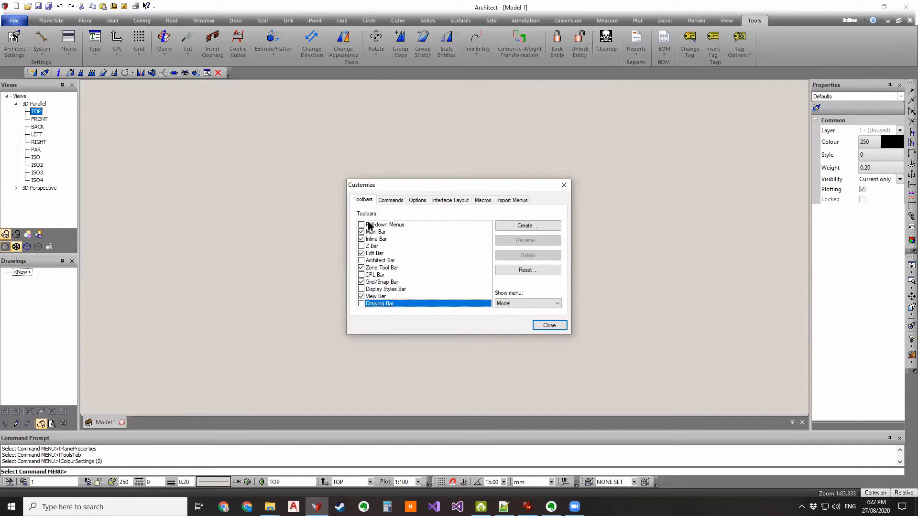
# - Add the Points command for creating planes, from the Draw category, to the end of the editing toolbar beneath the ribbon
pyautogui.click(390, 201)
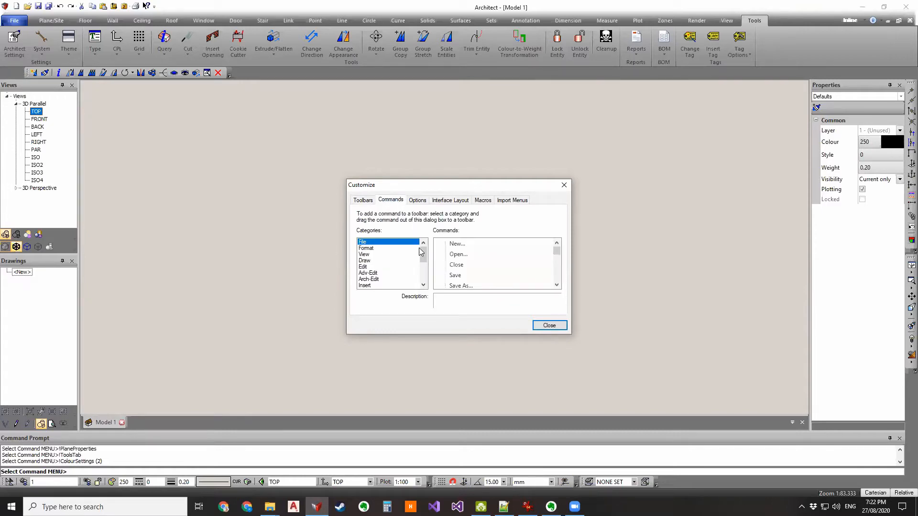
pyautogui.scroll(-5, 400, 269)
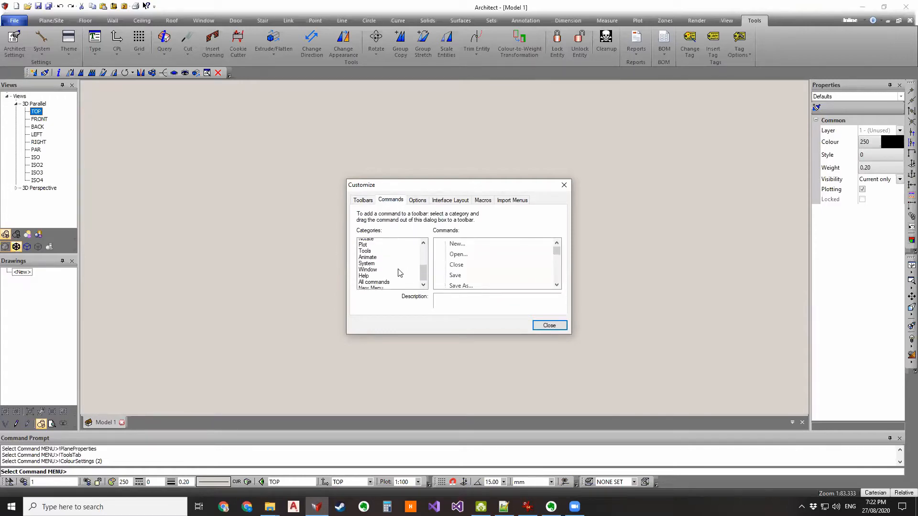
pyautogui.scroll(5, 399, 273)
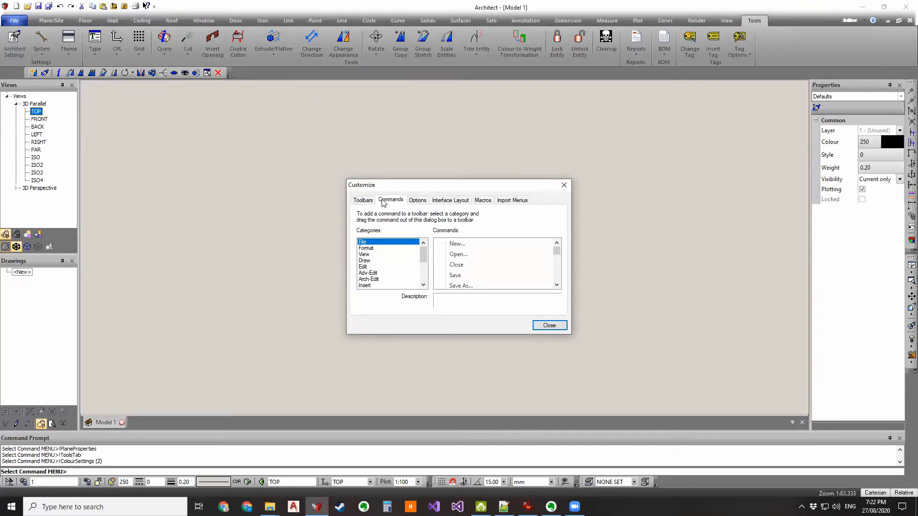
pyautogui.click(365, 260)
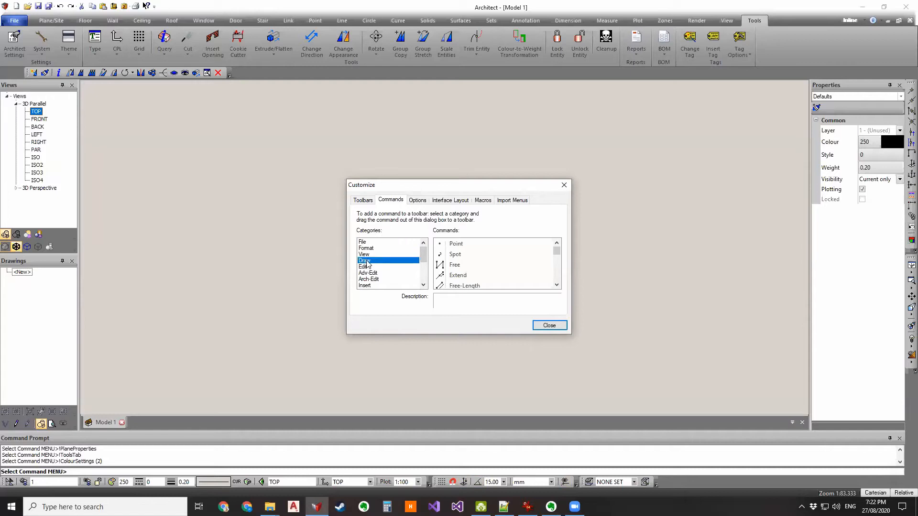
pyautogui.scroll(-4, 495, 262)
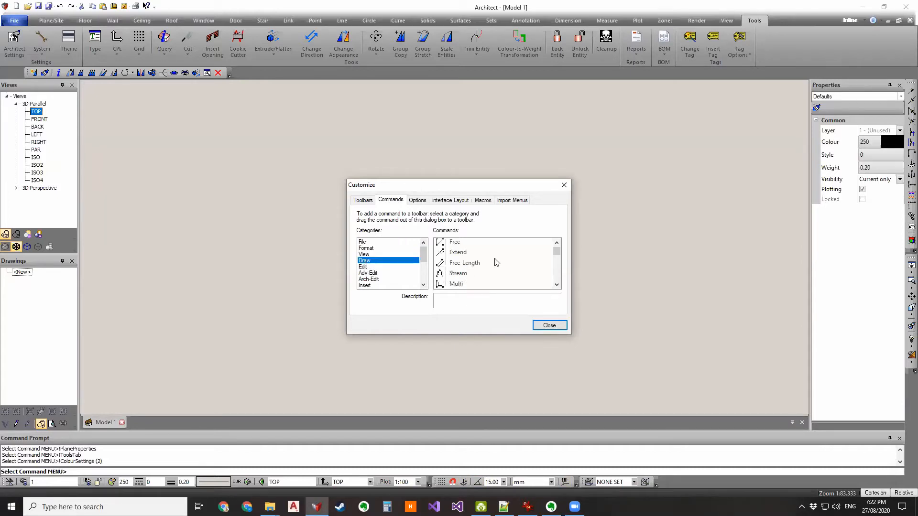
pyautogui.scroll(-5, 496, 263)
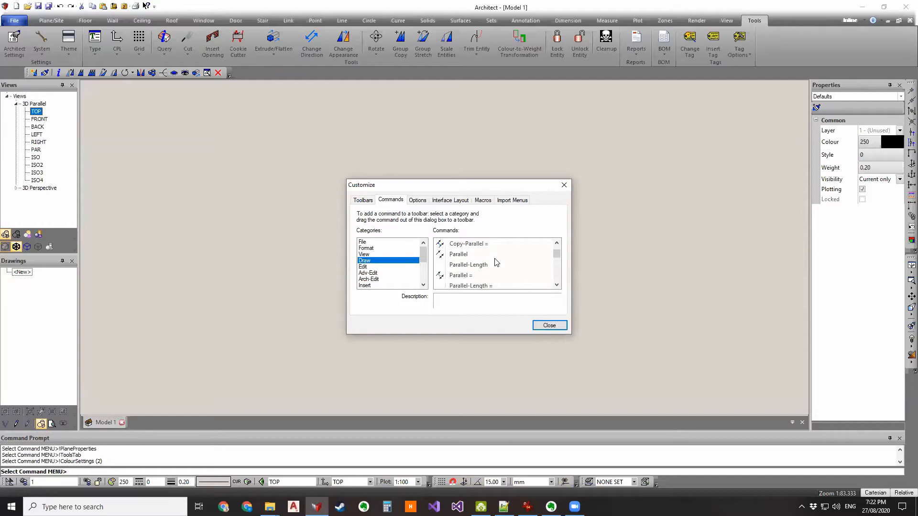
pyautogui.scroll(-5, 495, 262)
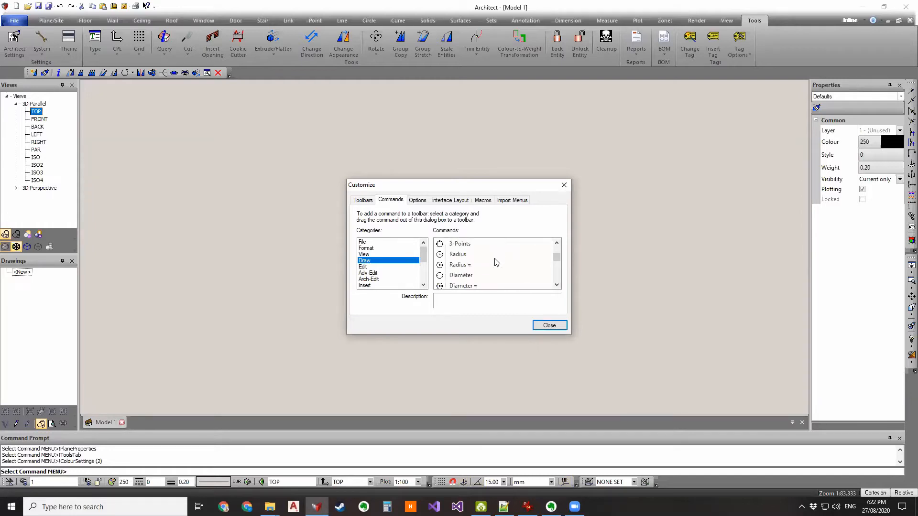
pyautogui.scroll(-5, 496, 262)
pyautogui.scroll(-4, 496, 263)
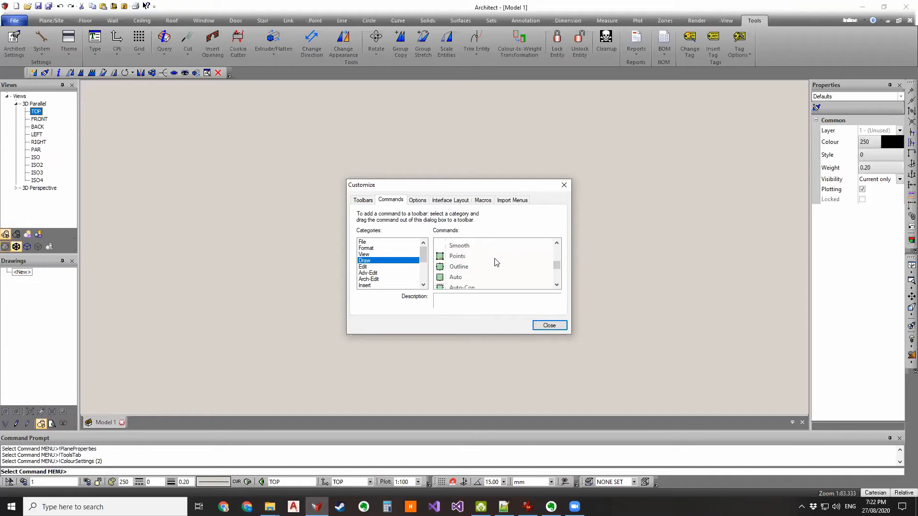
pyautogui.click(454, 266)
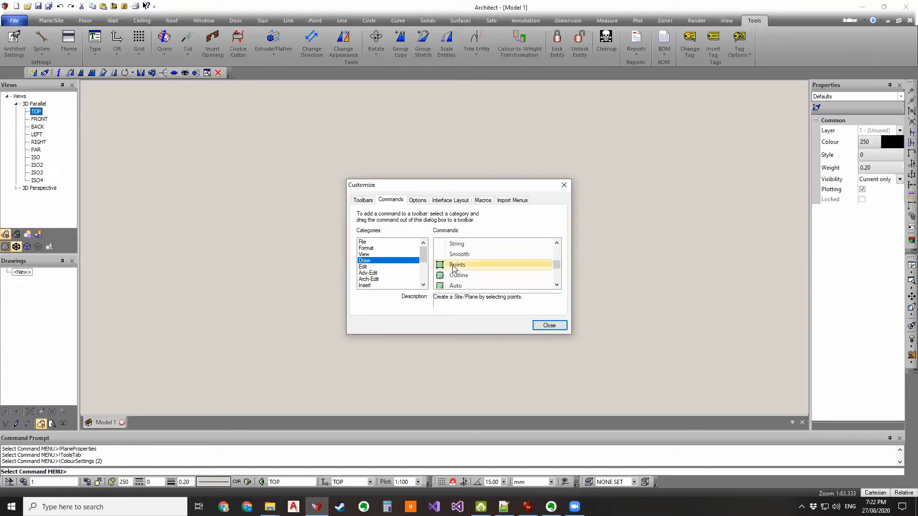
pyautogui.moveTo(433, 262); pyautogui.dragTo(223, 73)
# - Look through the remaining Draw commands and the other command categories, and close the customisation settings
pyautogui.scroll(-1, 487, 270)
pyautogui.scroll(-1, 480, 271)
pyautogui.scroll(-5, 375, 274)
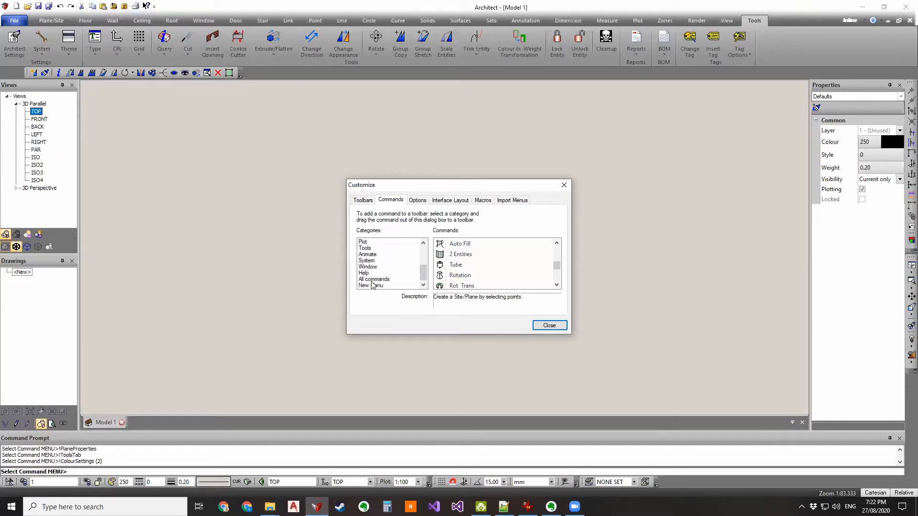
pyautogui.scroll(5, 386, 268)
pyautogui.click(388, 260)
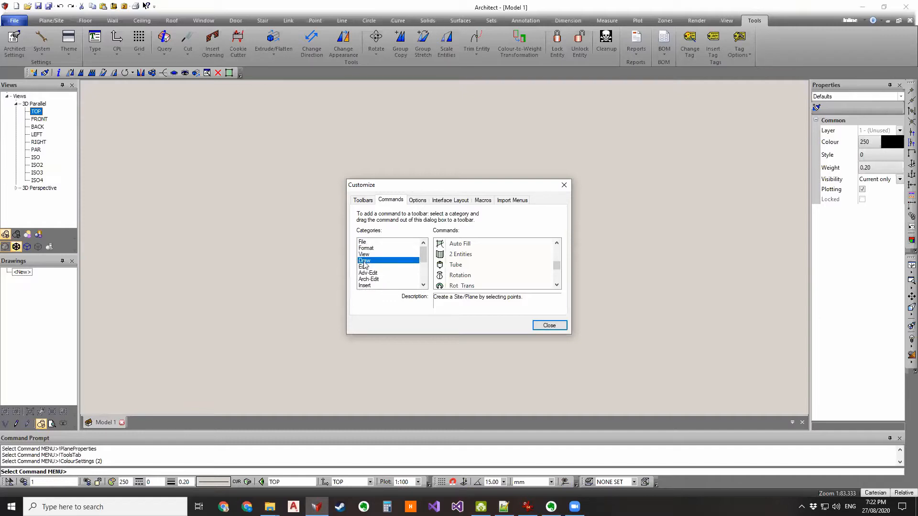
pyautogui.scroll(-1, 375, 274)
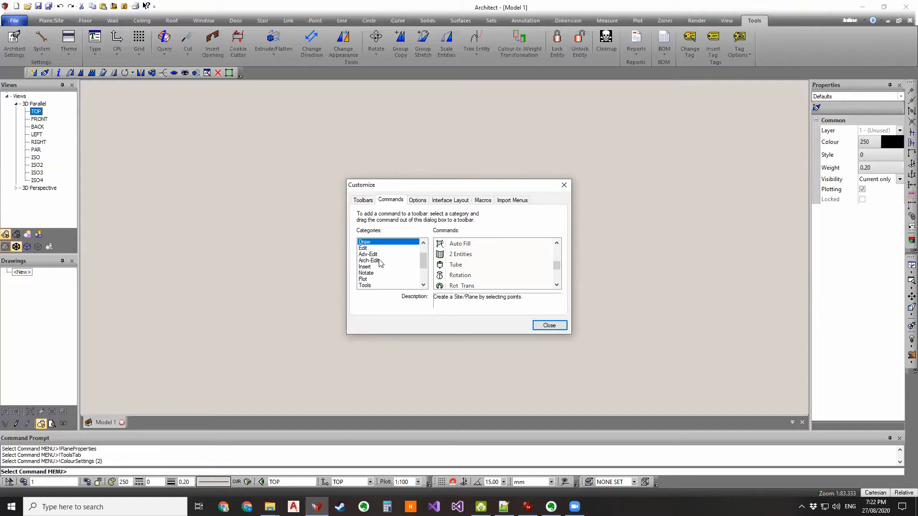
pyautogui.scroll(1, 379, 260)
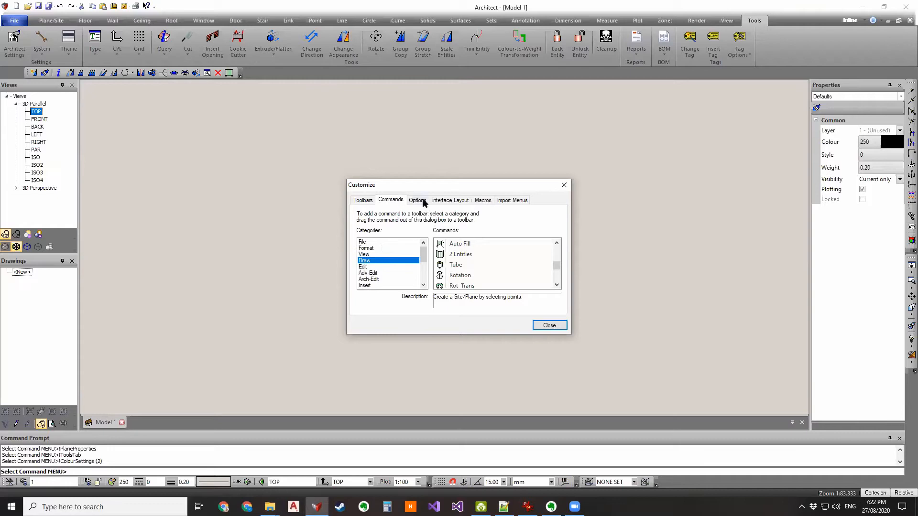
pyautogui.click(564, 185)
# - Dock the Properties panel on the left side of the workspace and stack the Views panel above the Drawings panel on the right side
pyautogui.moveTo(841, 85); pyautogui.dragTo(473, 246)
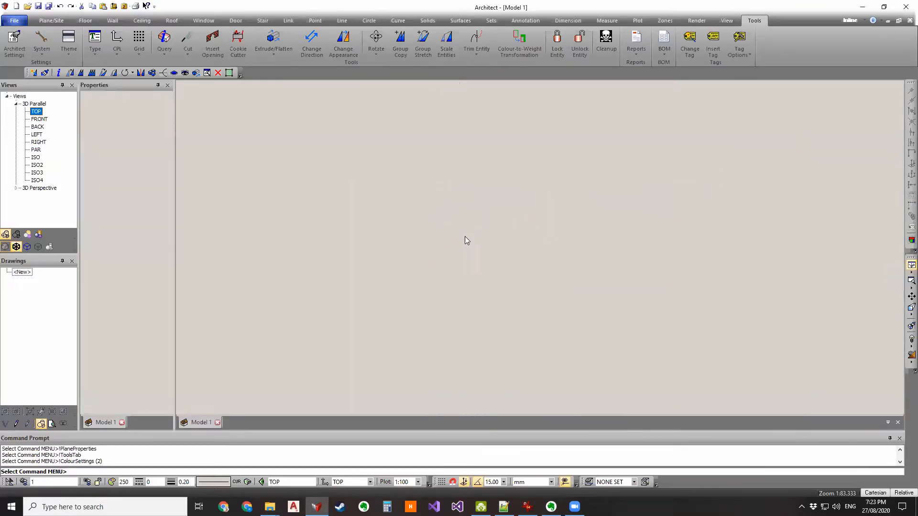
pyautogui.moveTo(30, 84); pyautogui.dragTo(553, 249)
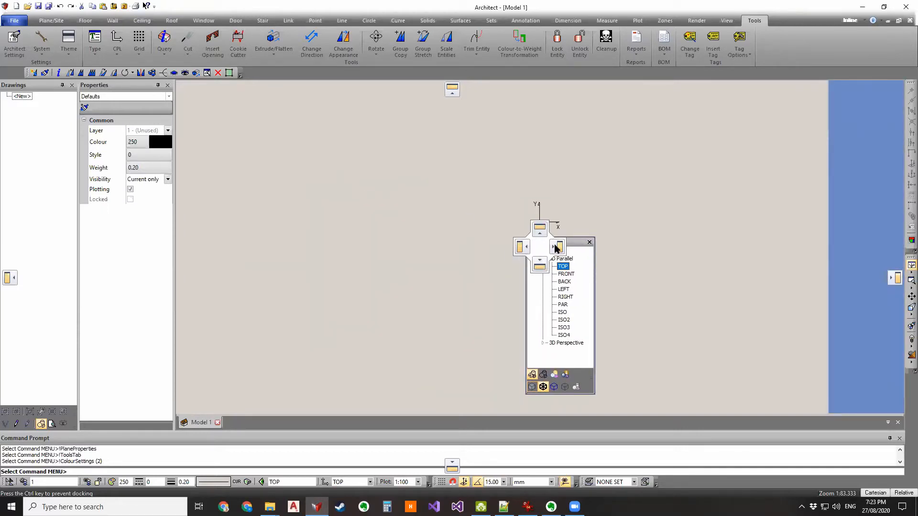
pyautogui.moveTo(556, 247); pyautogui.dragTo(555, 248)
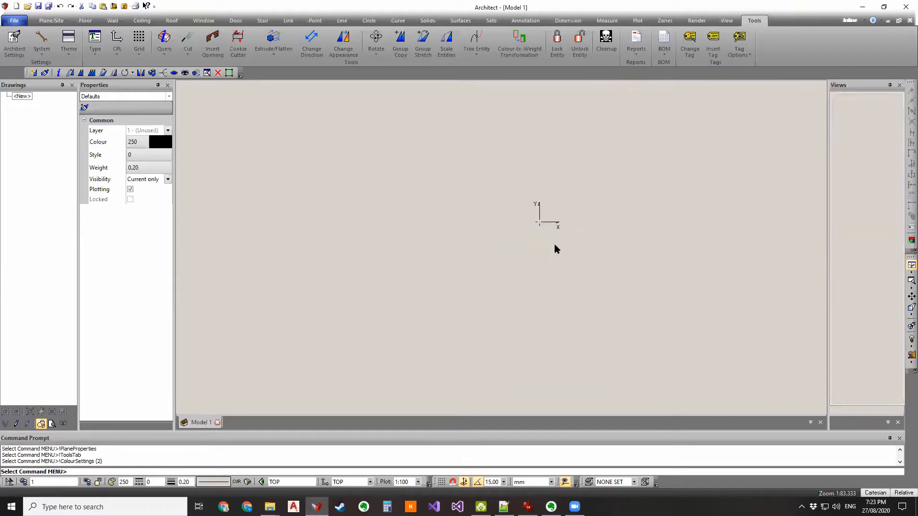
pyautogui.moveTo(19, 85); pyautogui.dragTo(866, 274)
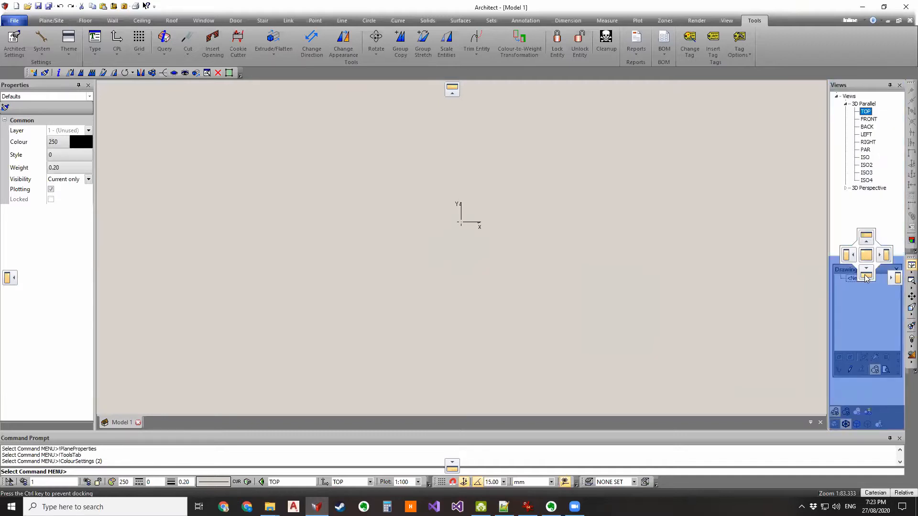
# - Dock the Drawings panel beneath Views and the Command Prompt panel beneath Properties, and make the Command Prompt panel slightly taller
pyautogui.moveTo(865, 276); pyautogui.dragTo(865, 275)
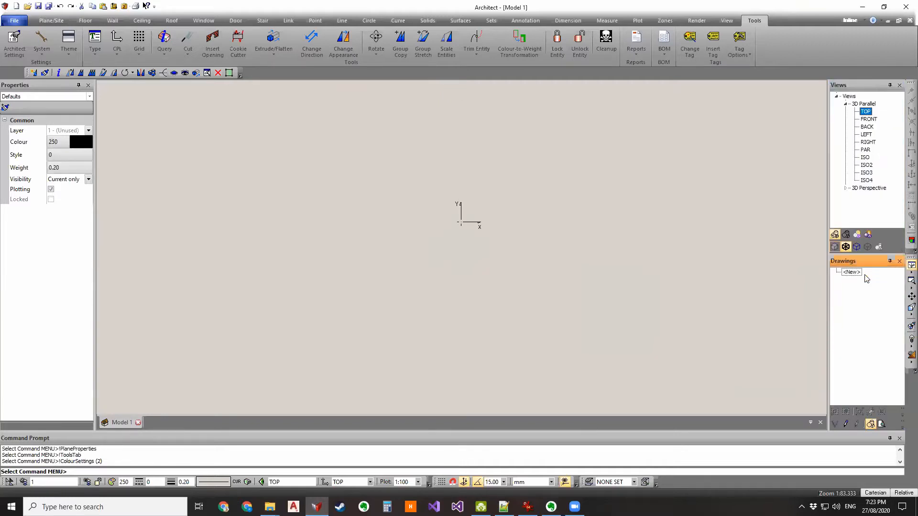
pyautogui.moveTo(194, 437); pyautogui.dragTo(51, 298)
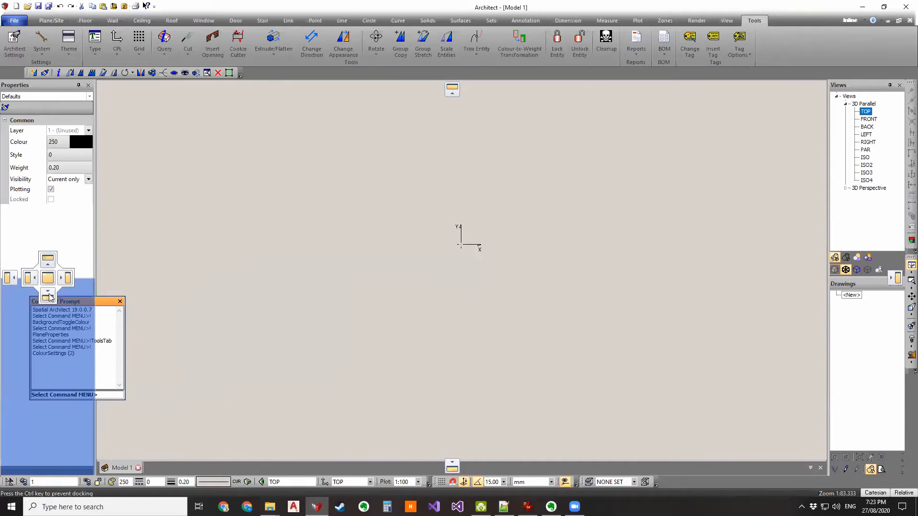
pyautogui.moveTo(51, 297)
pyautogui.mouseDown()
pyautogui.moveTo(56, 285)
pyautogui.moveTo(47, 381)
pyautogui.moveTo(51, 312)
pyautogui.mouseUp()
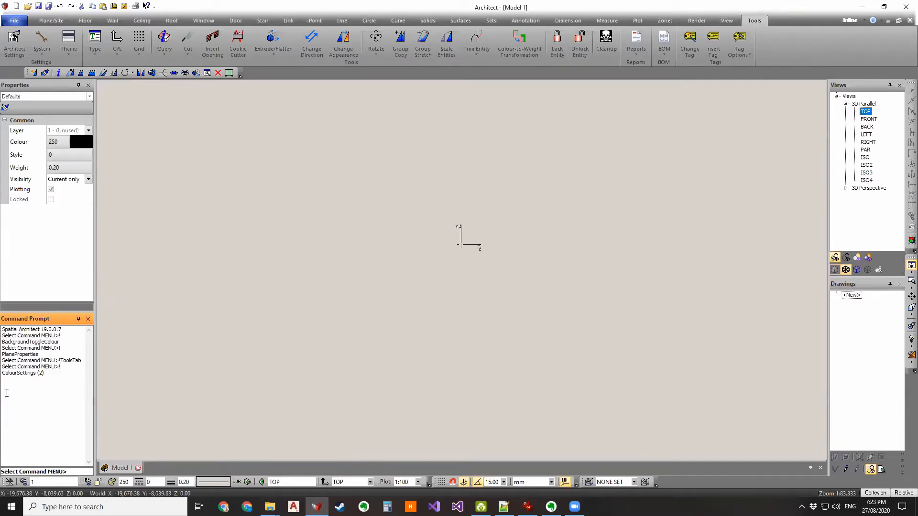
pyautogui.moveTo(53, 444); pyautogui.dragTo(42, 406)
pyautogui.click(303, 325)
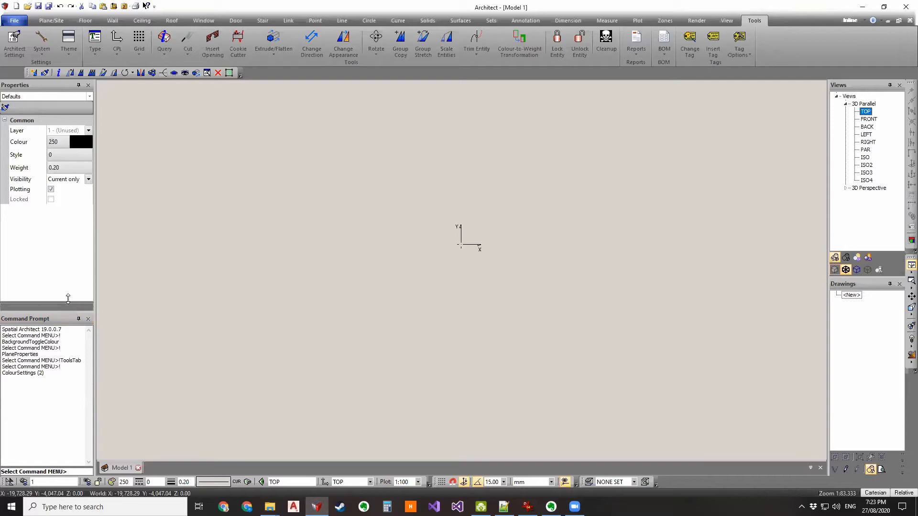
pyautogui.moveTo(67, 302); pyautogui.dragTo(68, 287)
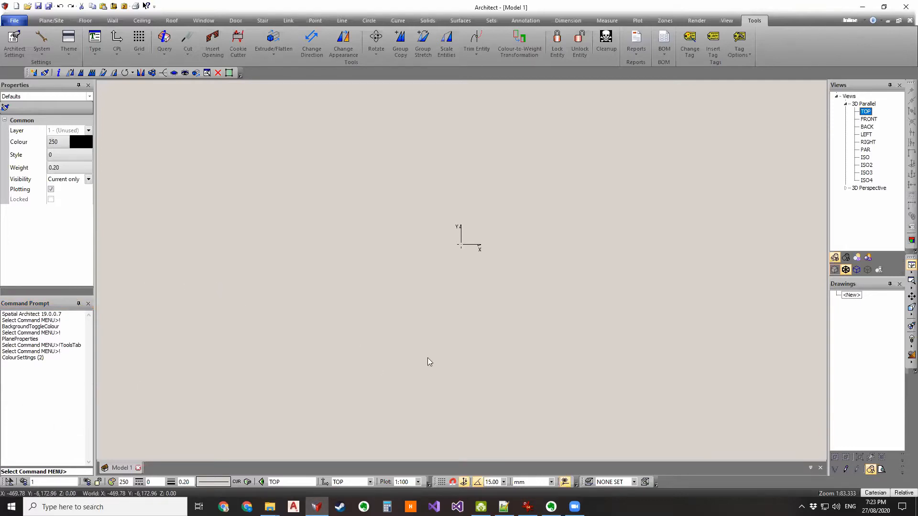
# - Switch to File Explorer and open the Architect Data folder that contains the Library folder
pyautogui.click(503, 506)
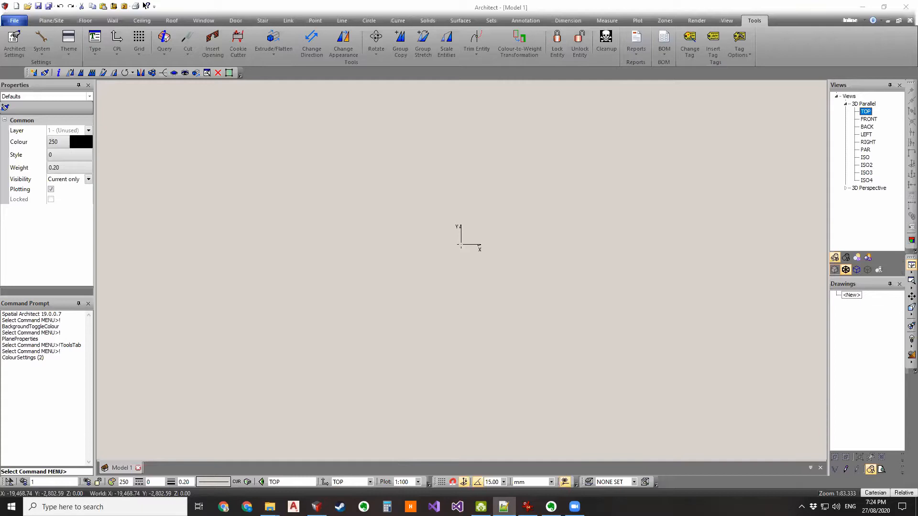
pyautogui.click(269, 506)
pyautogui.click(301, 466)
pyautogui.scroll(20, 241, 198)
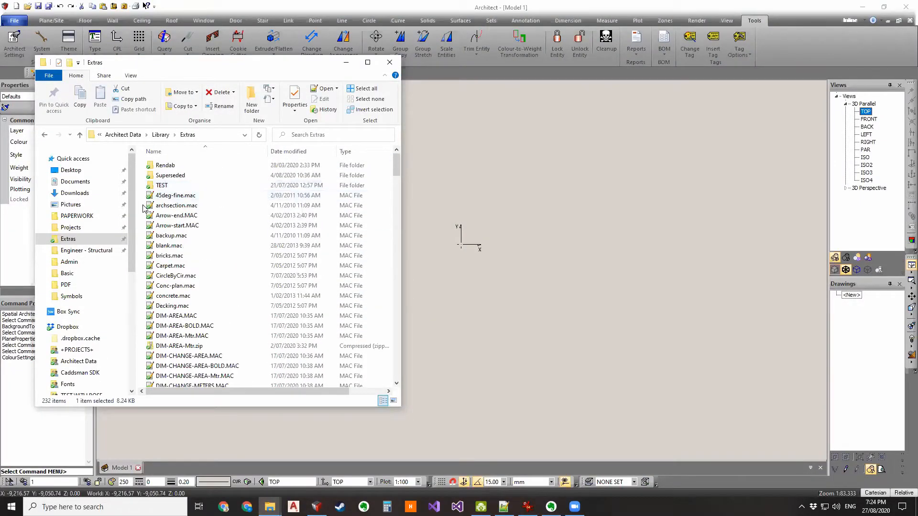
pyautogui.scroll(-4, 215, 230)
pyautogui.click(105, 170)
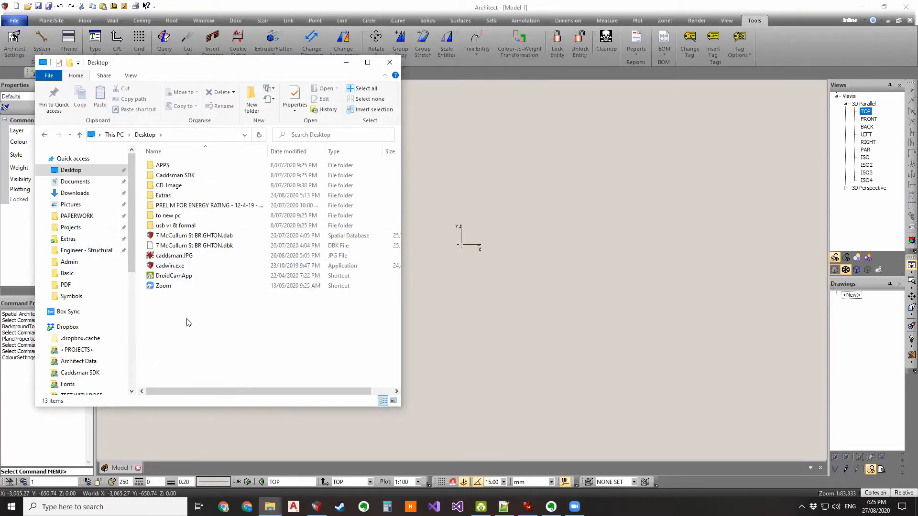
pyautogui.click(94, 241)
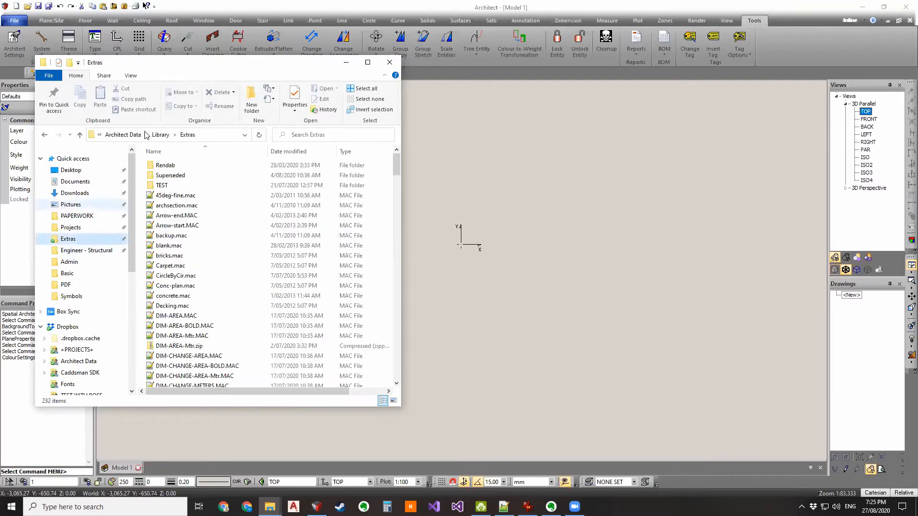
pyautogui.click(124, 137)
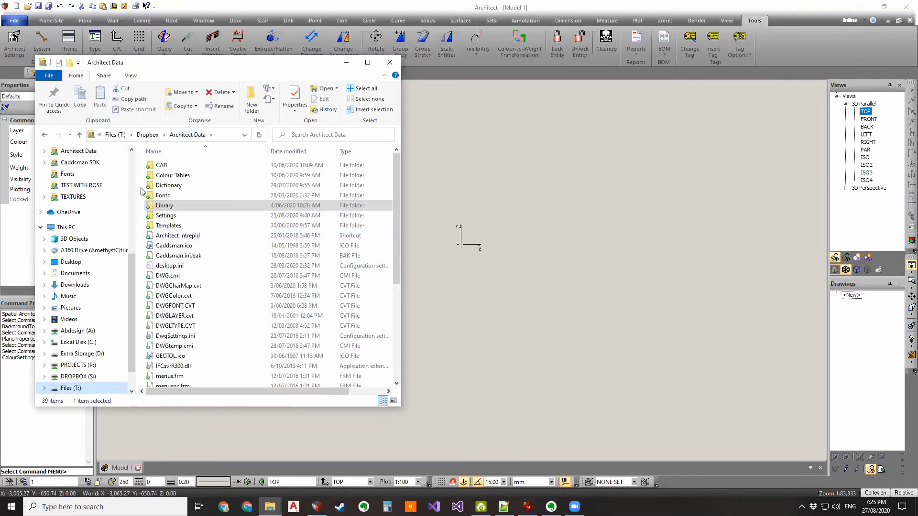
# - Create a folder named Macros in the Architect Data folder
pyautogui.click(145, 207)
pyautogui.rightClick(142, 210)
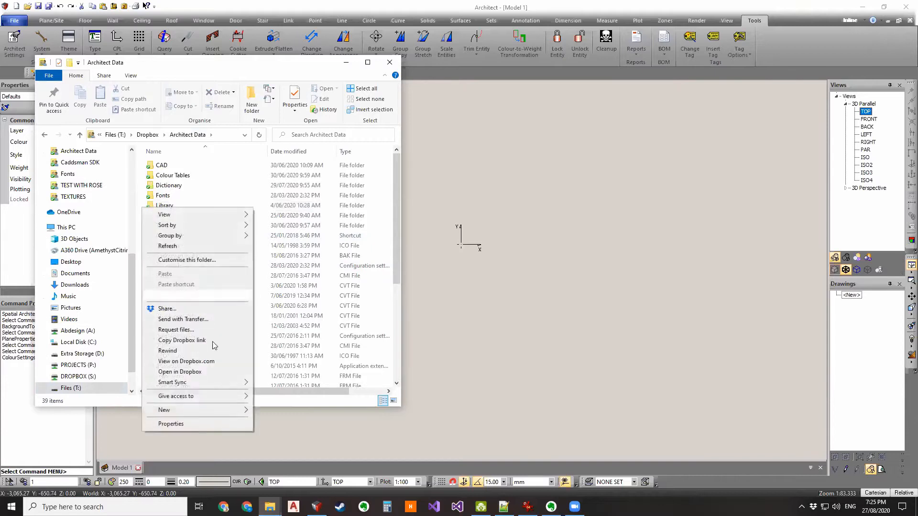
pyautogui.moveTo(262, 410)
pyautogui.click(306, 301)
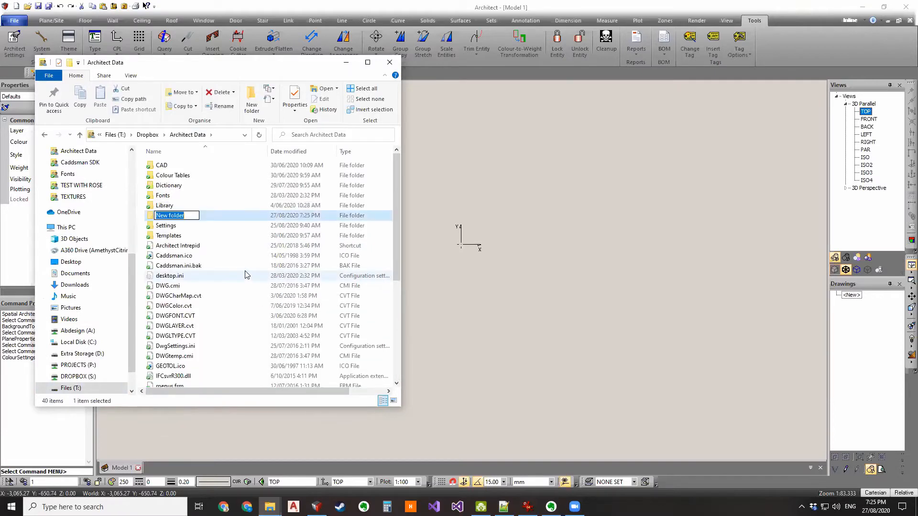
pyautogui.write('Macros')
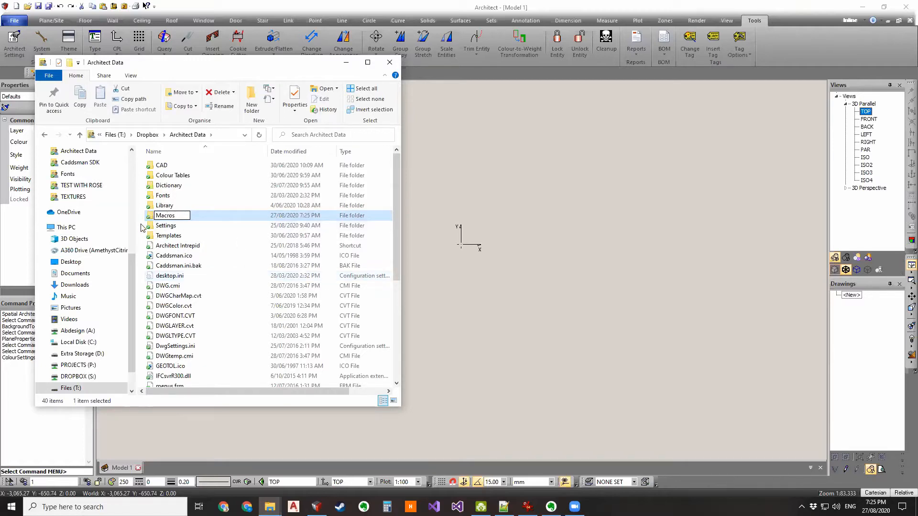
pyautogui.press('Return')
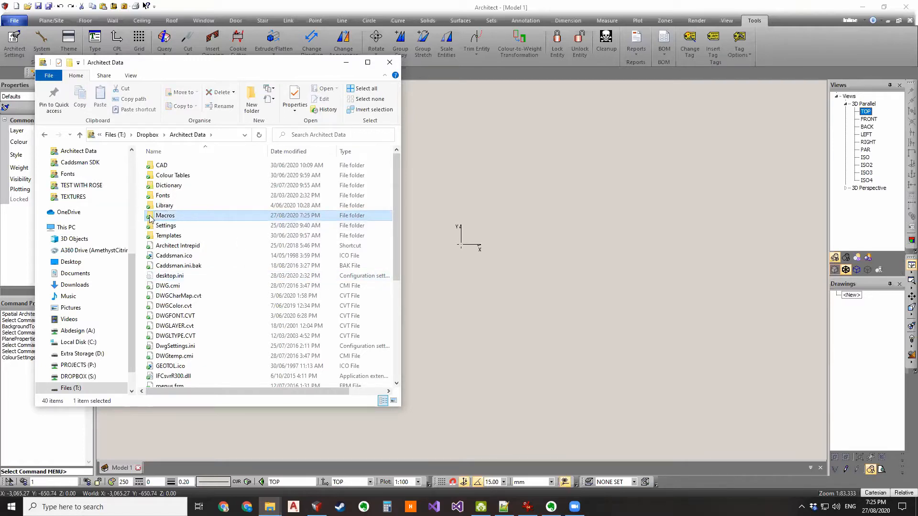
# - Create a text document in the Macros folder and name it Test
pyautogui.doubleClick(168, 217)
pyautogui.rightClick(214, 179)
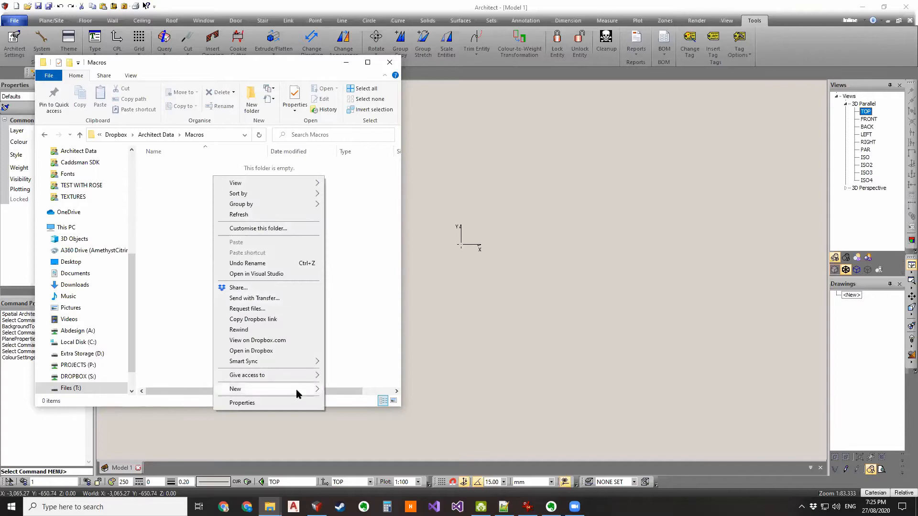
pyautogui.moveTo(309, 390)
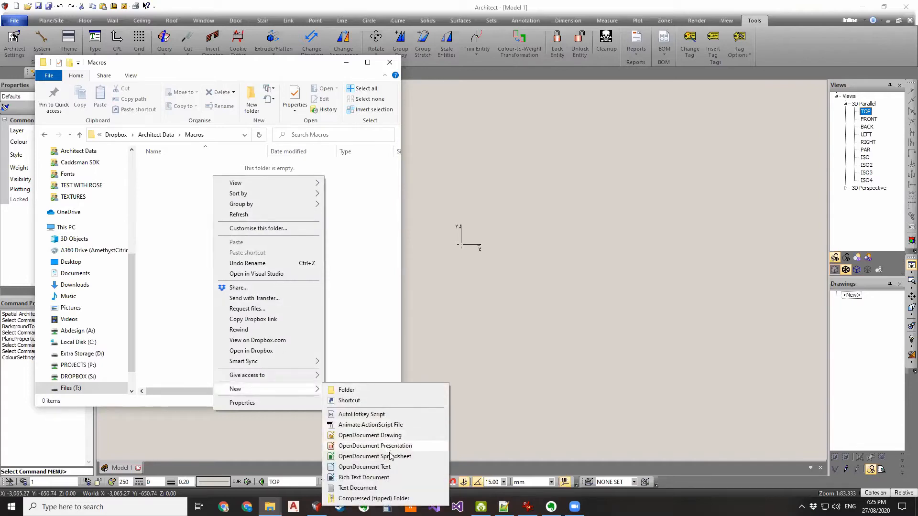
pyautogui.click(391, 488)
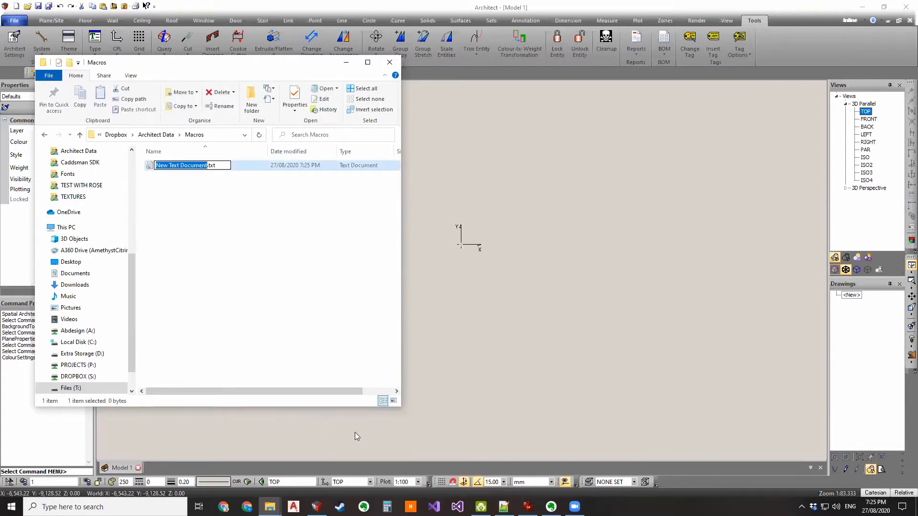
pyautogui.write('Tea')
pyautogui.press('BackSpace')
pyautogui.write('st')
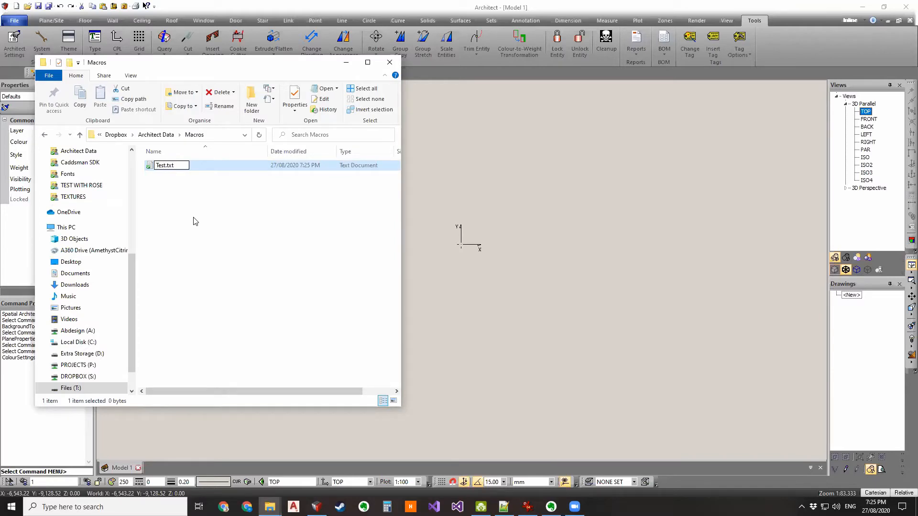
# - Change the Test file's extension from txt to mac and accept the extension change
pyautogui.press('BackSpace')
pyautogui.press('BackSpace')
pyautogui.press('BackSpace')
pyautogui.write('mac')
pyautogui.press('Return')
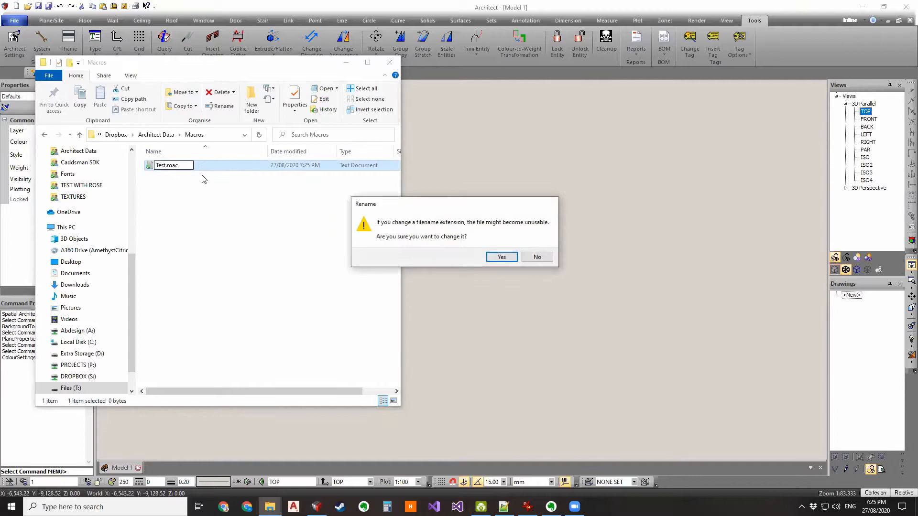
pyautogui.click(501, 258)
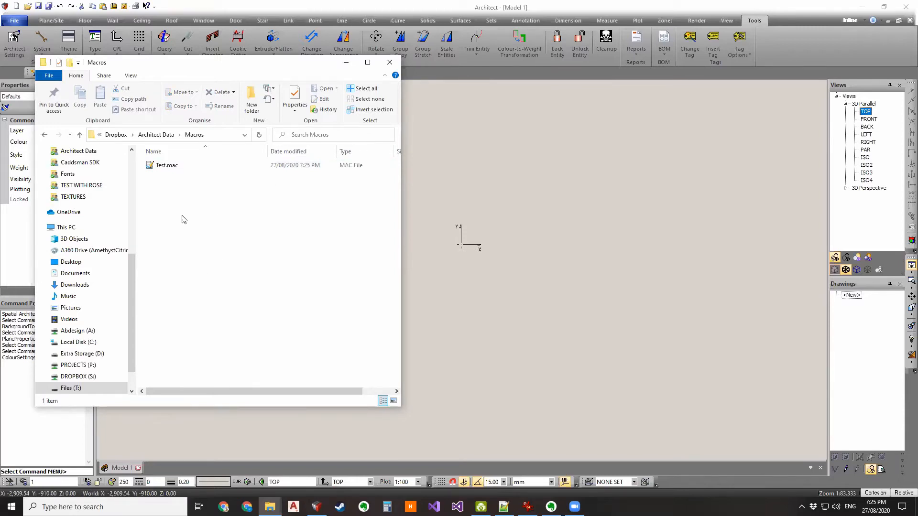
# - Check the full folder path of the Macros folder holding Test.mac
pyautogui.click(188, 166)
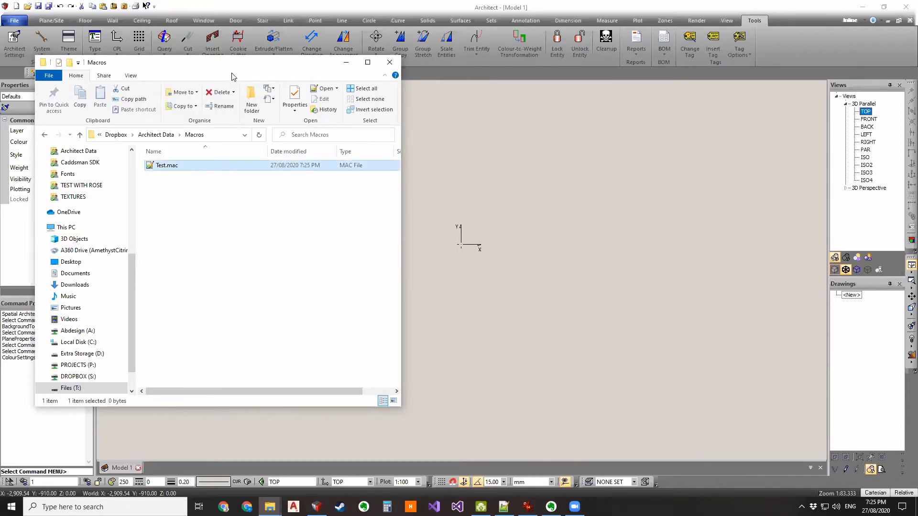
pyautogui.click(220, 135)
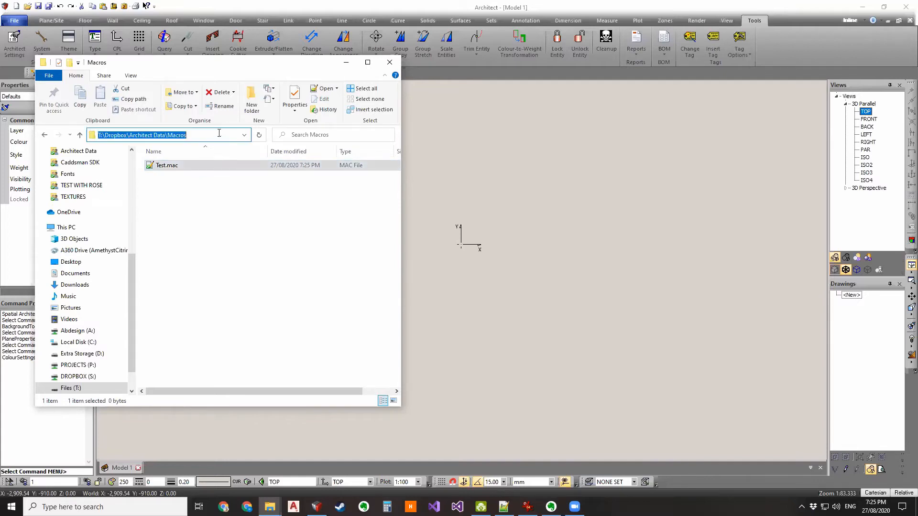
pyautogui.click(246, 245)
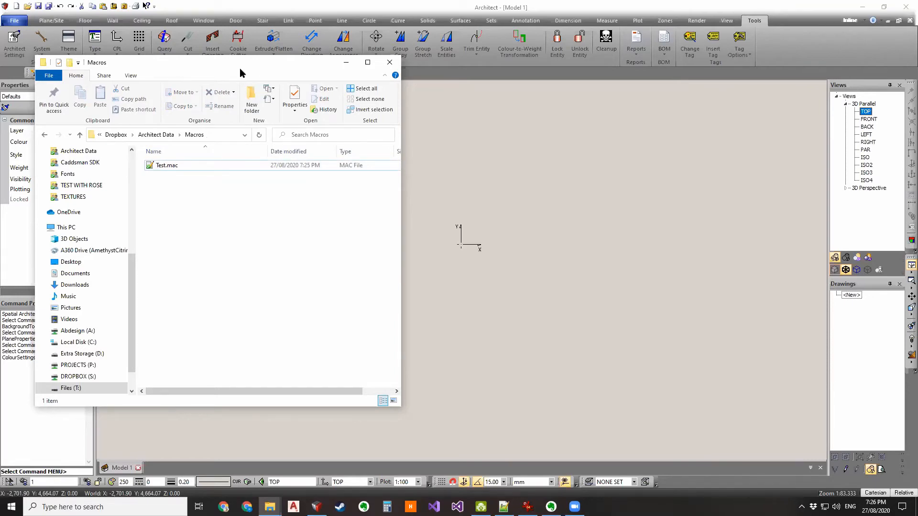
pyautogui.moveTo(240, 69); pyautogui.dragTo(262, 89)
# - Switch back to Architect and start a new library named MACROS in the Library Manager, leaving the description empty
pyautogui.click(561, 139)
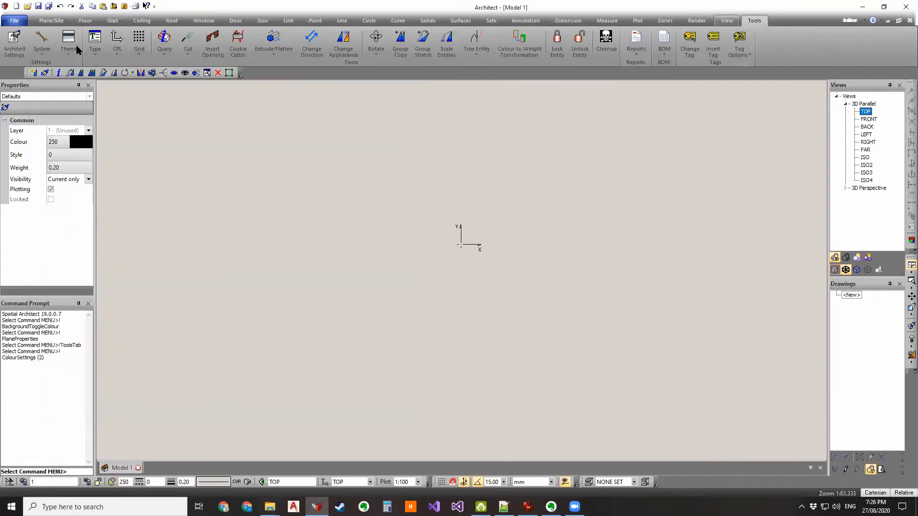
pyautogui.click(44, 51)
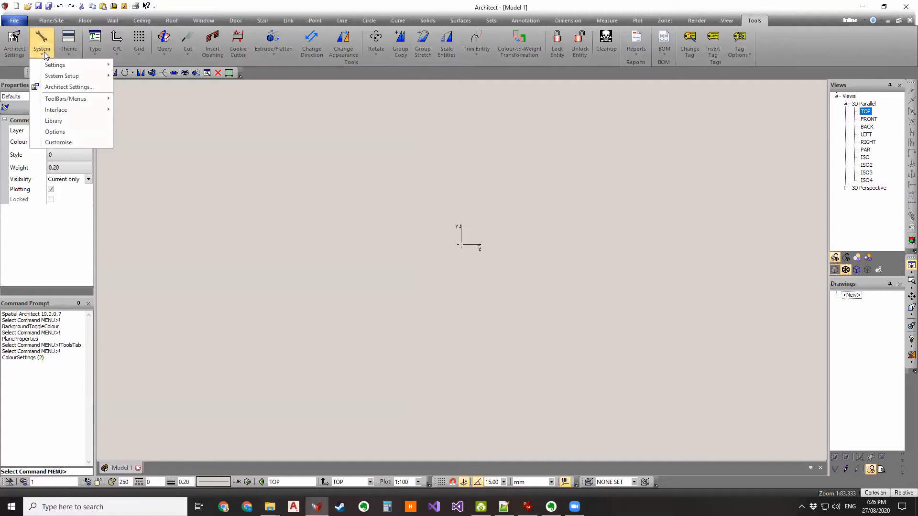
pyautogui.click(55, 122)
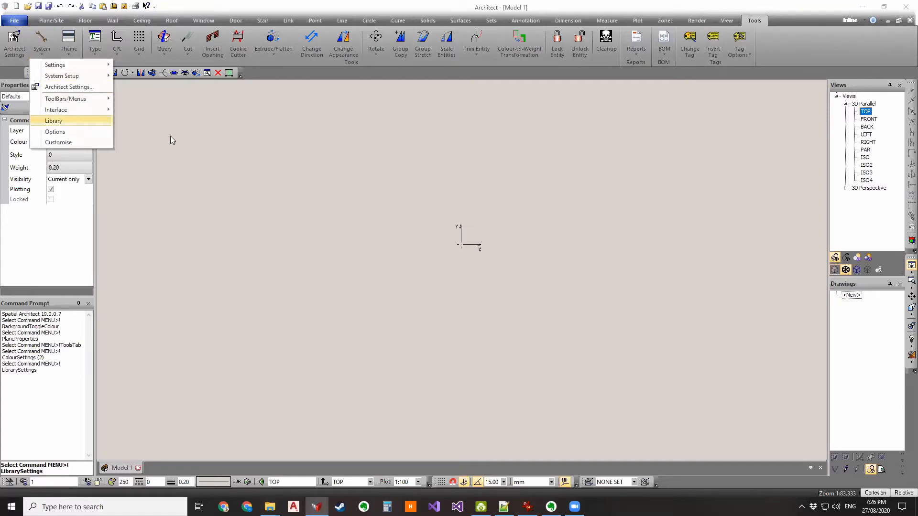
pyautogui.click(540, 221)
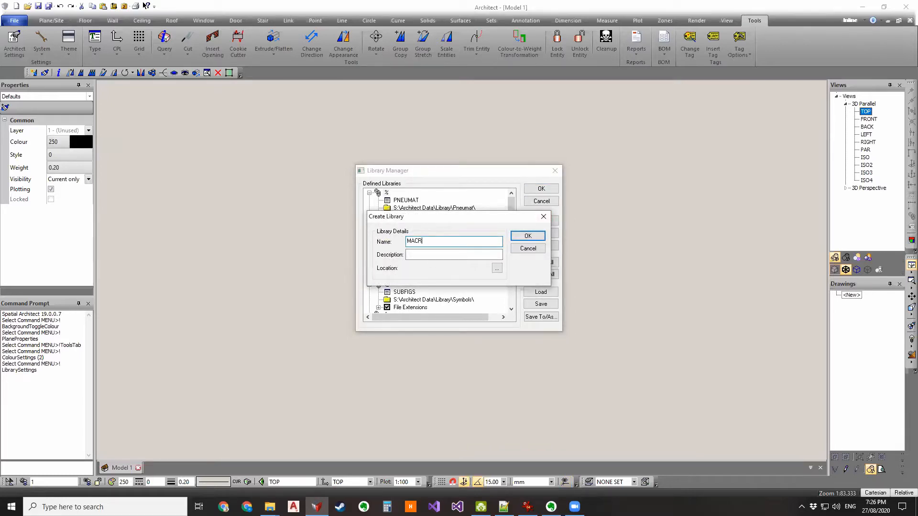
pyautogui.click(439, 255)
# - Set the new library's location to Y:\Architect Data\Macros\ and create the library
pyautogui.click(497, 269)
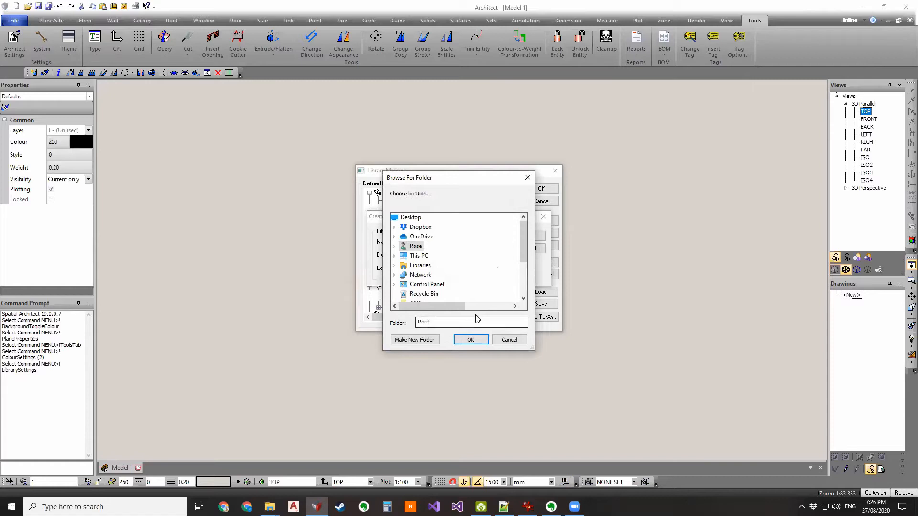
pyautogui.moveTo(522, 257)
pyautogui.mouseDown()
pyautogui.moveTo(522, 287)
pyautogui.moveTo(524, 266)
pyautogui.mouseUp()
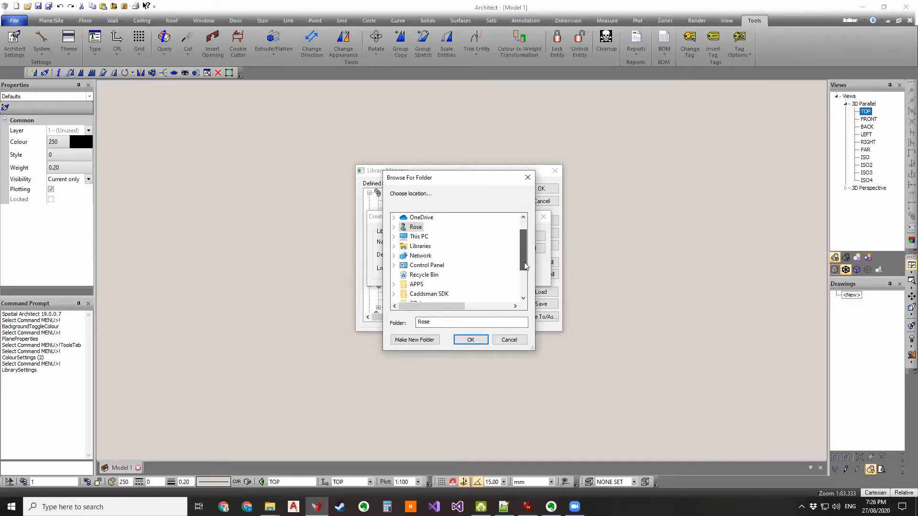
pyautogui.click(395, 237)
pyautogui.scroll(-4, 448, 274)
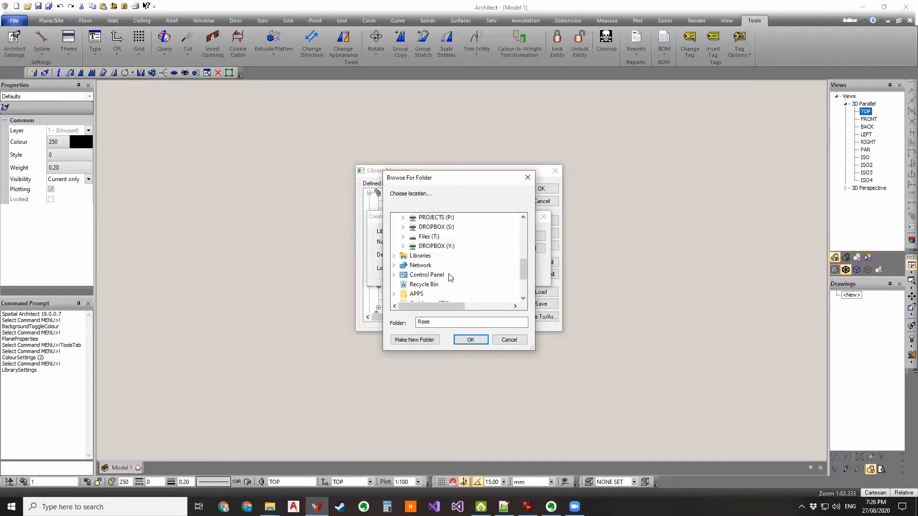
pyautogui.click(403, 247)
pyautogui.click(412, 255)
pyautogui.scroll(-1, 464, 252)
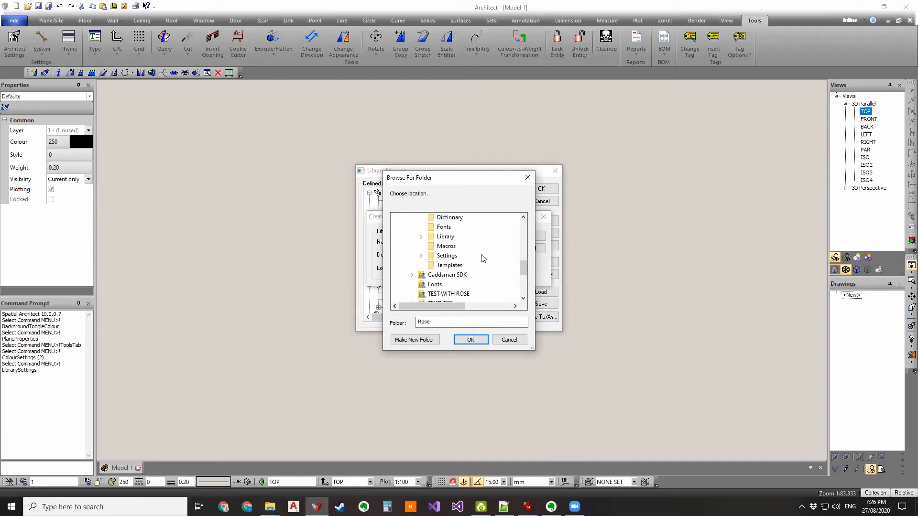
pyautogui.click(446, 247)
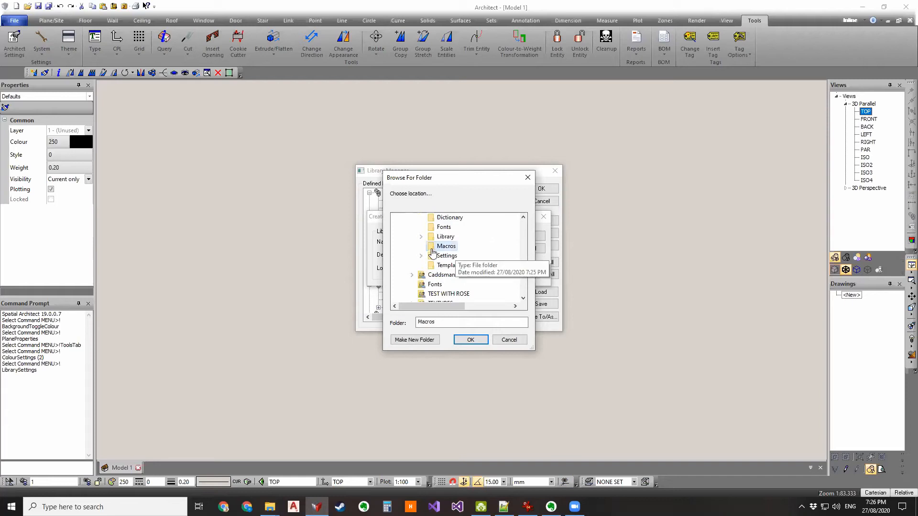
pyautogui.click(471, 339)
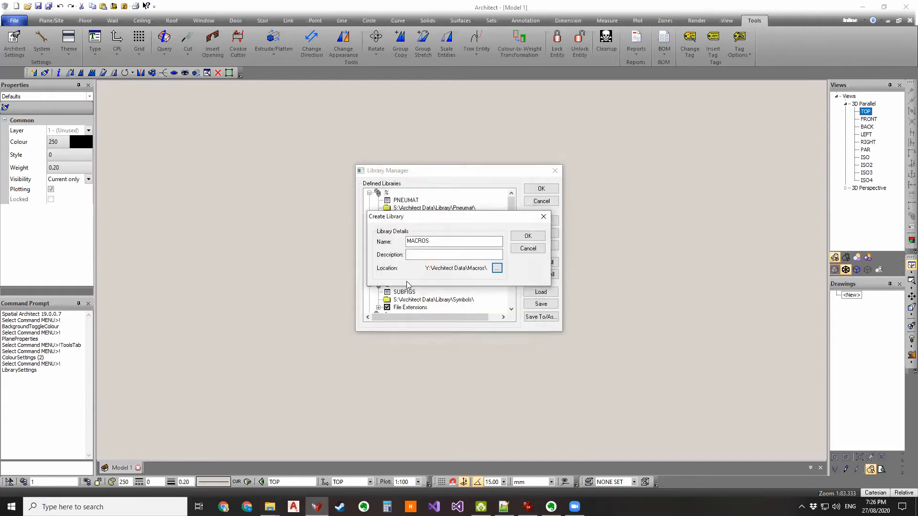
pyautogui.click(528, 235)
# - Enable the Macro Files (*.mac) extension for the MACROS library, save the library definitions and accept the Library Manager settings
pyautogui.scroll(-1, 410, 274)
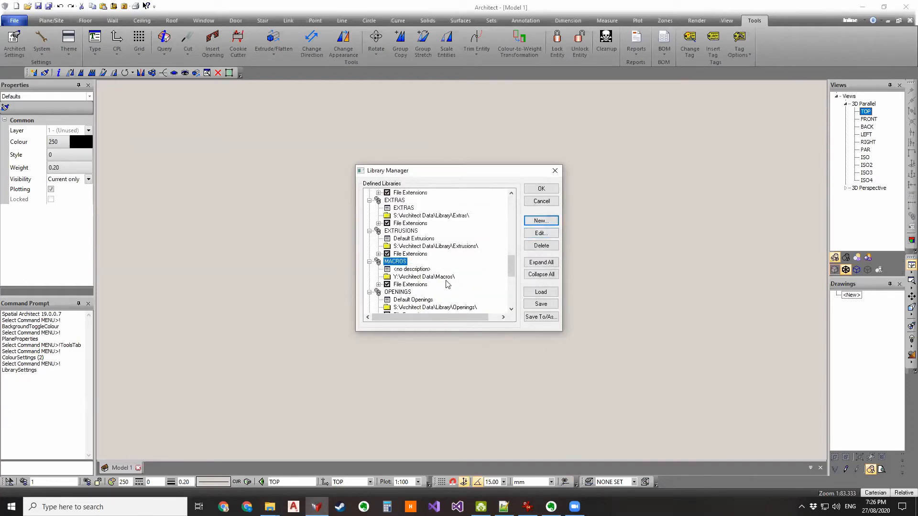
pyautogui.click(378, 284)
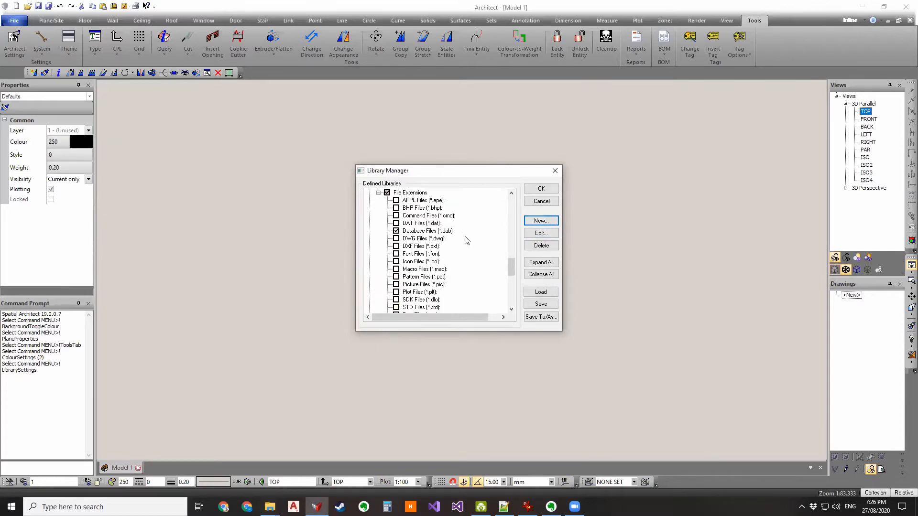
pyautogui.scroll(-1, 465, 241)
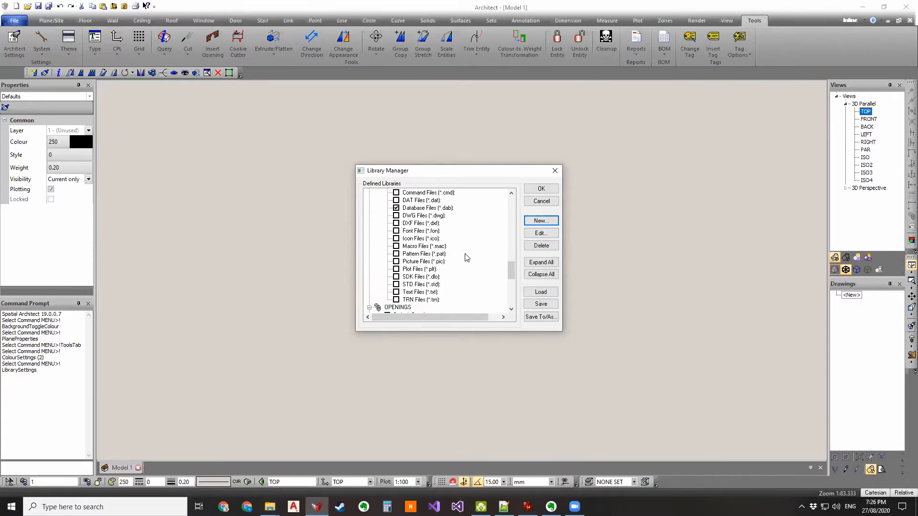
pyautogui.click(397, 246)
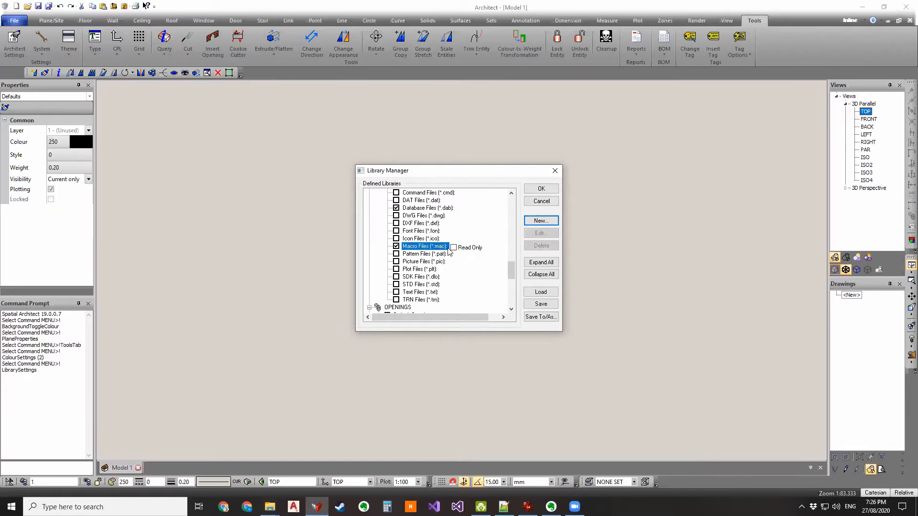
pyautogui.scroll(1, 474, 275)
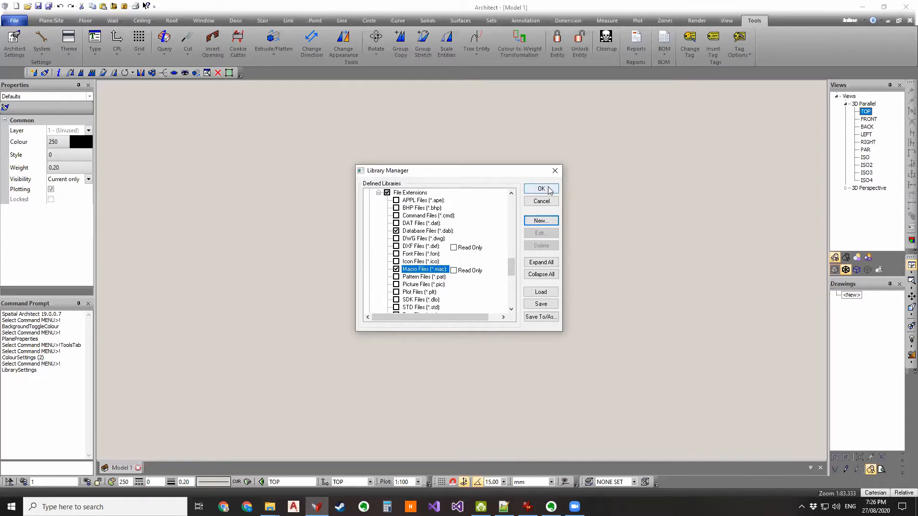
pyautogui.click(541, 304)
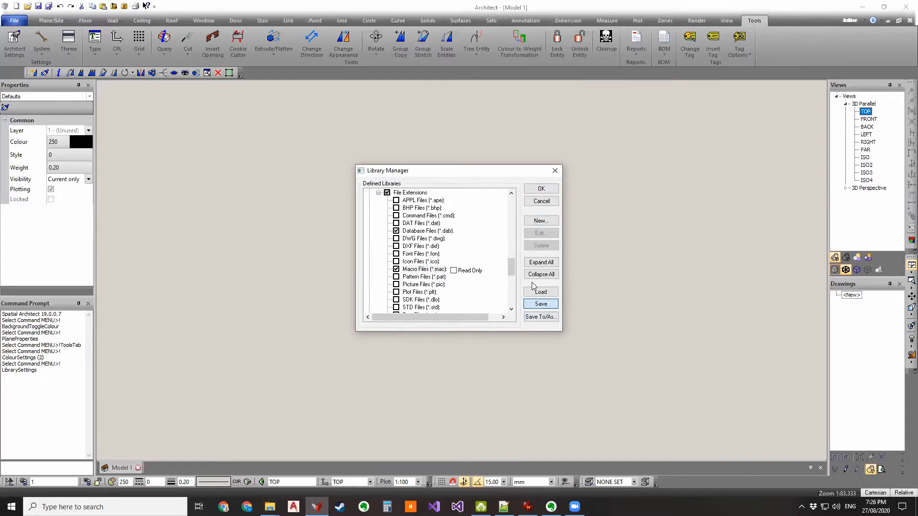
pyautogui.click(540, 190)
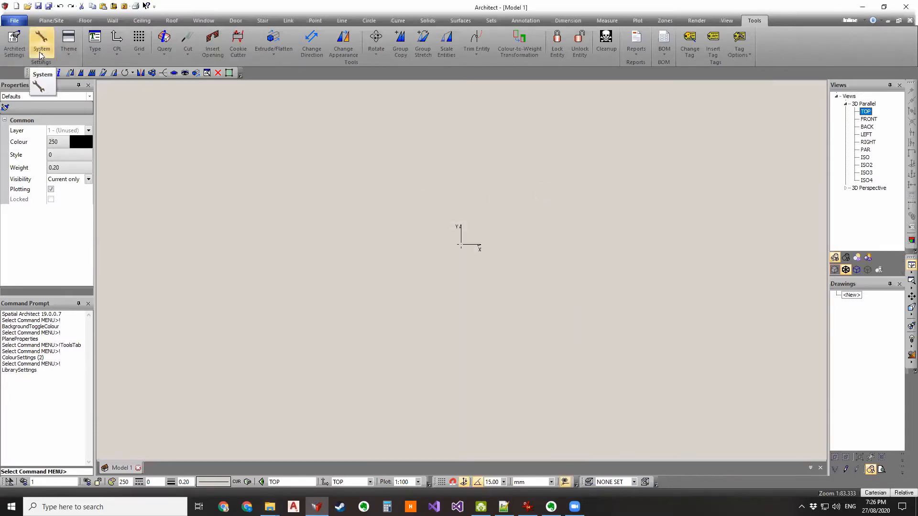
# - Create a custom macro named TEST in the toolbar customisation settings, leaving its macro string empty, and close the settings
pyautogui.moveTo(504, 506)
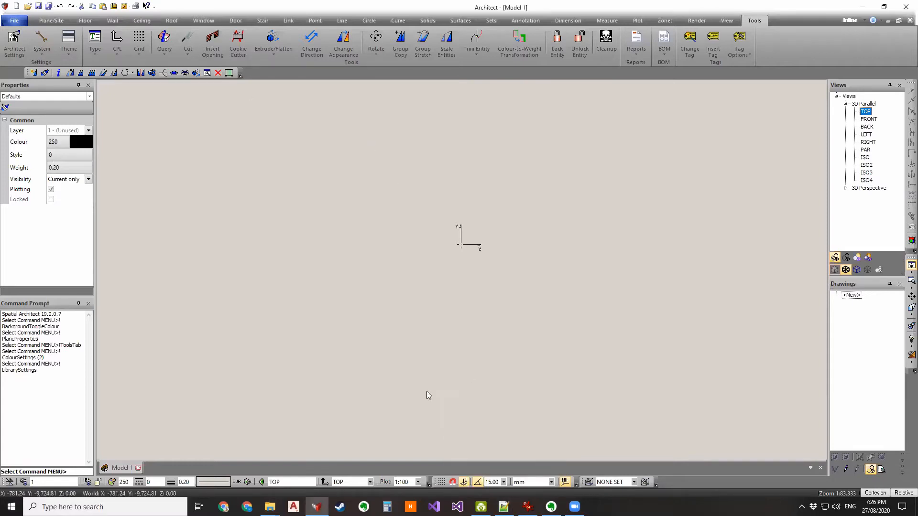
pyautogui.rightClick(287, 73)
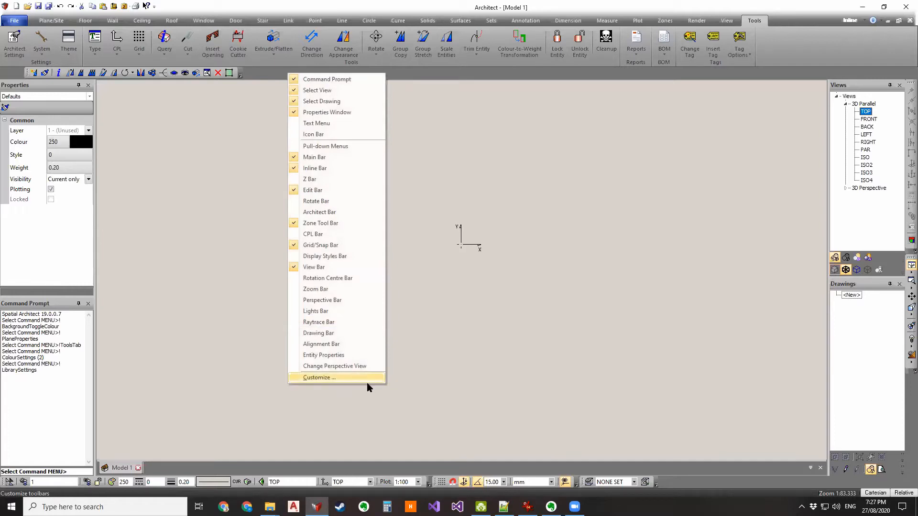
pyautogui.click(332, 378)
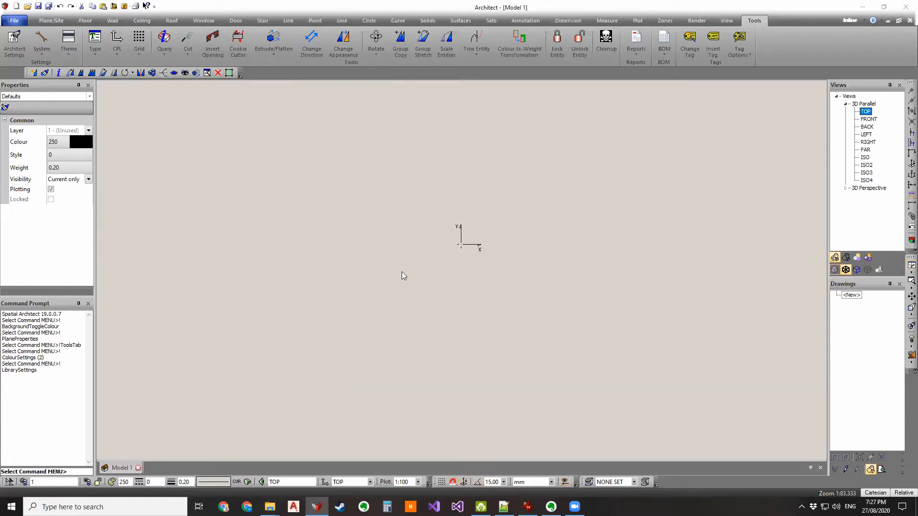
pyautogui.click(483, 200)
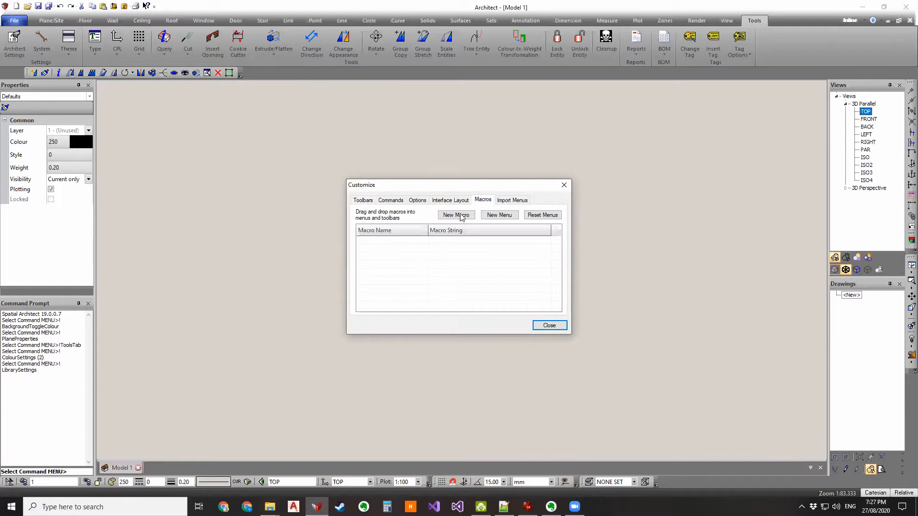
pyautogui.click(455, 215)
pyautogui.click(388, 241)
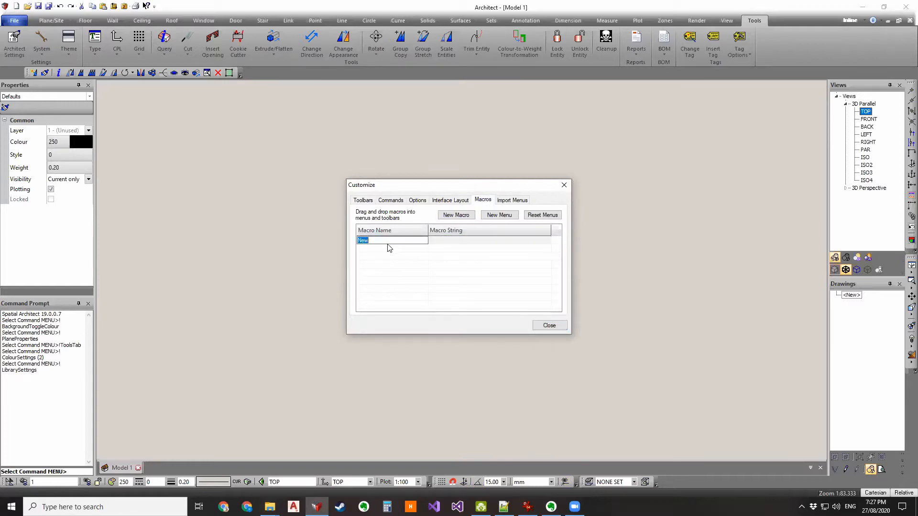
pyautogui.write('TEST')
pyautogui.press('Return')
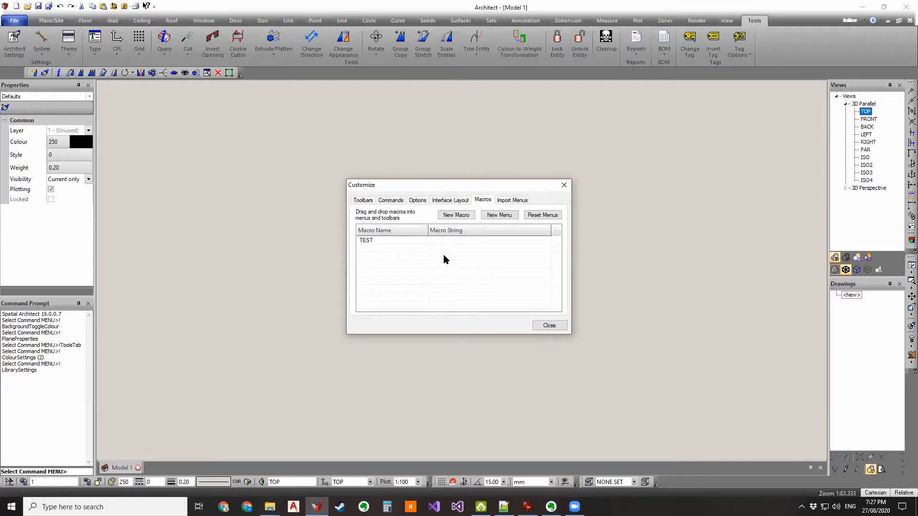
pyautogui.click(442, 243)
pyautogui.click(442, 240)
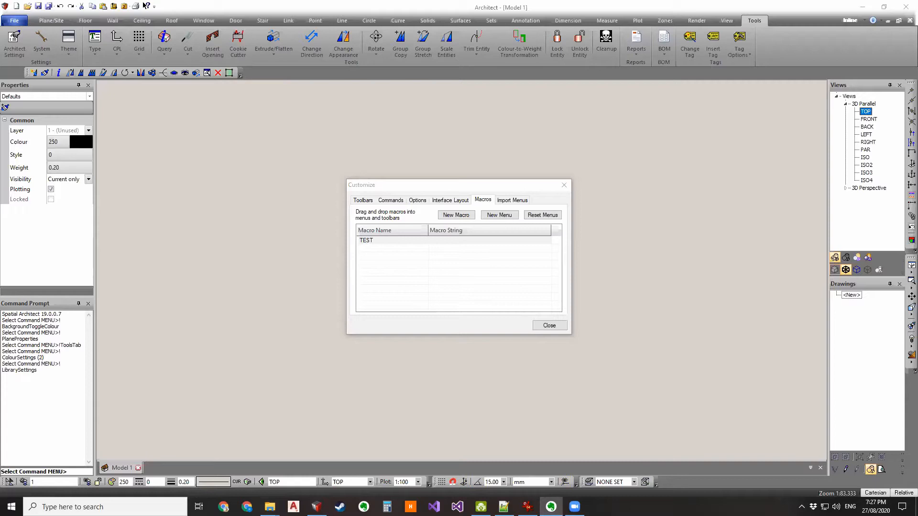
pyautogui.click(564, 186)
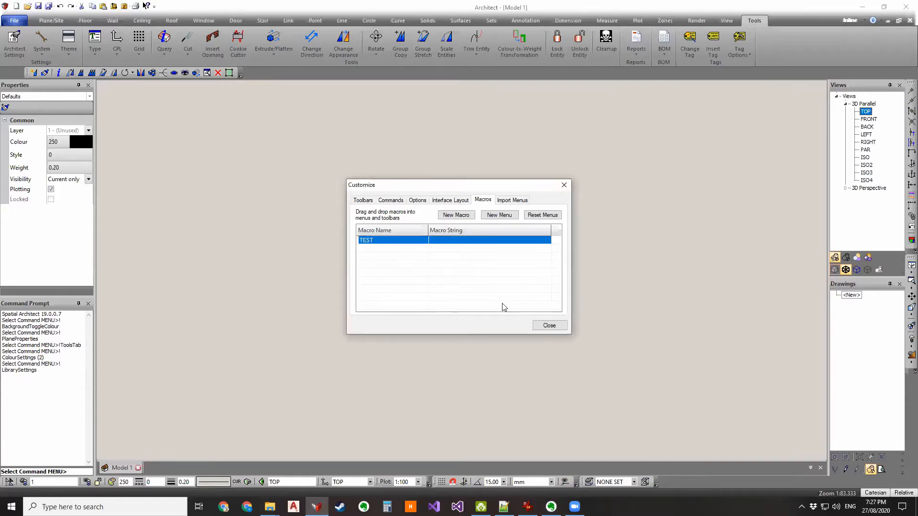
pyautogui.click(561, 326)
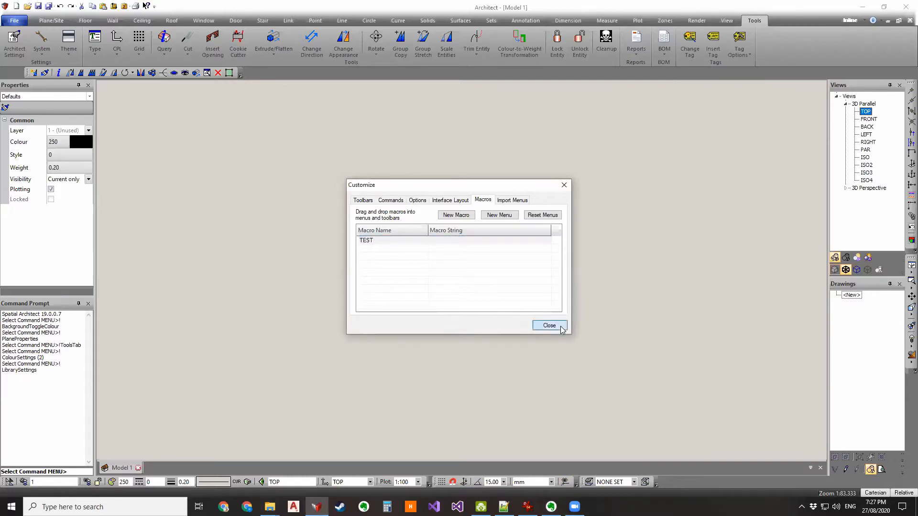
# - Start and cancel the Run Macro command, copy its !MacroRunExecute entry from the command history, and widen the docked panels there
pyautogui.click(14, 21)
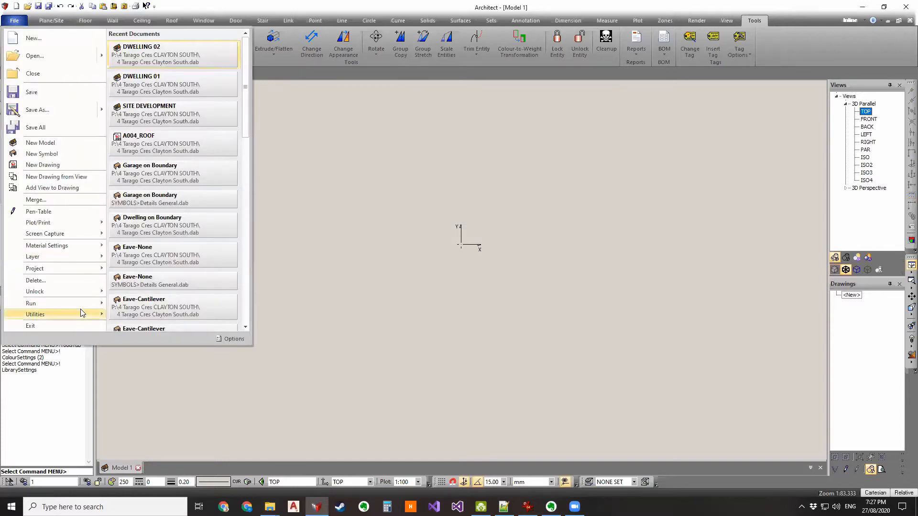
pyautogui.moveTo(88, 304)
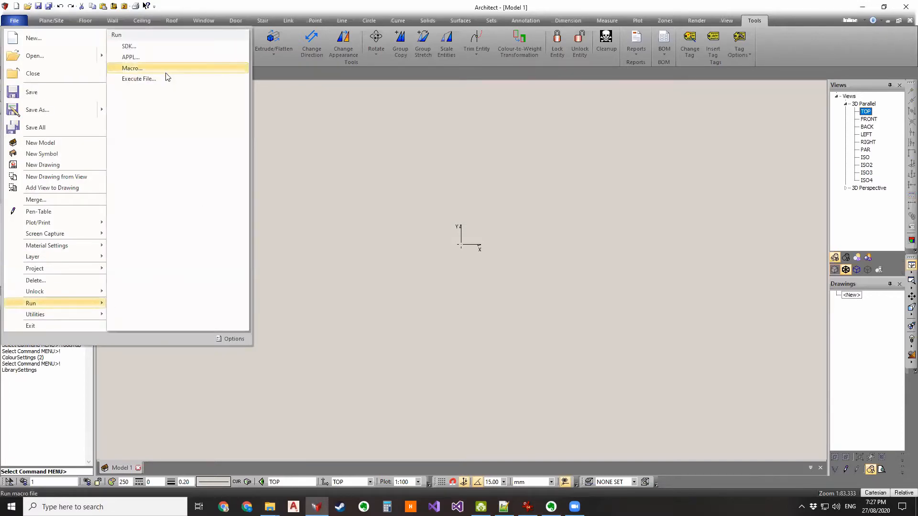
pyautogui.click(165, 72)
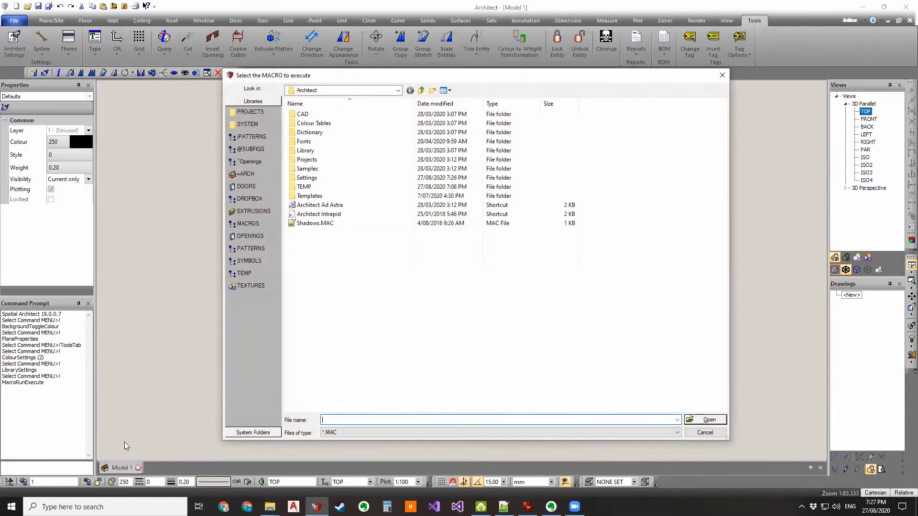
pyautogui.click(702, 432)
pyautogui.click(65, 385)
pyautogui.moveTo(62, 381); pyautogui.dragTo(59, 378)
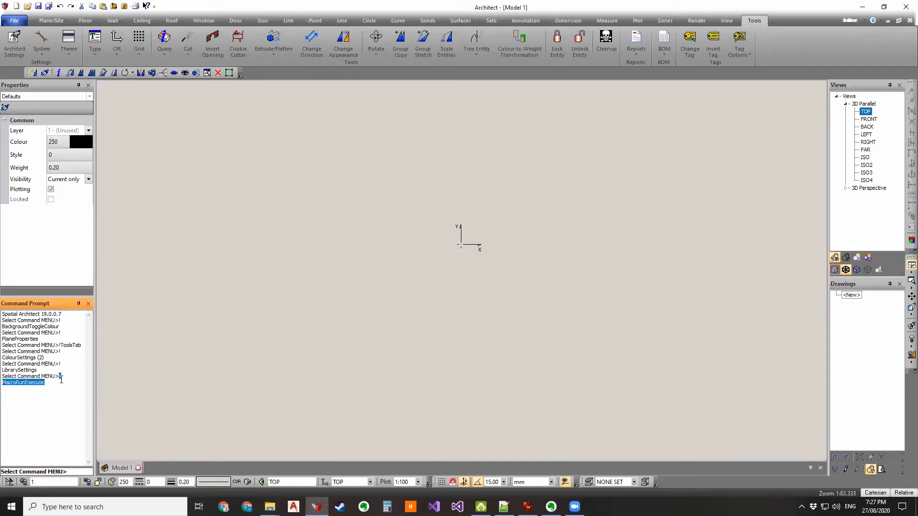
pyautogui.rightClick(60, 377)
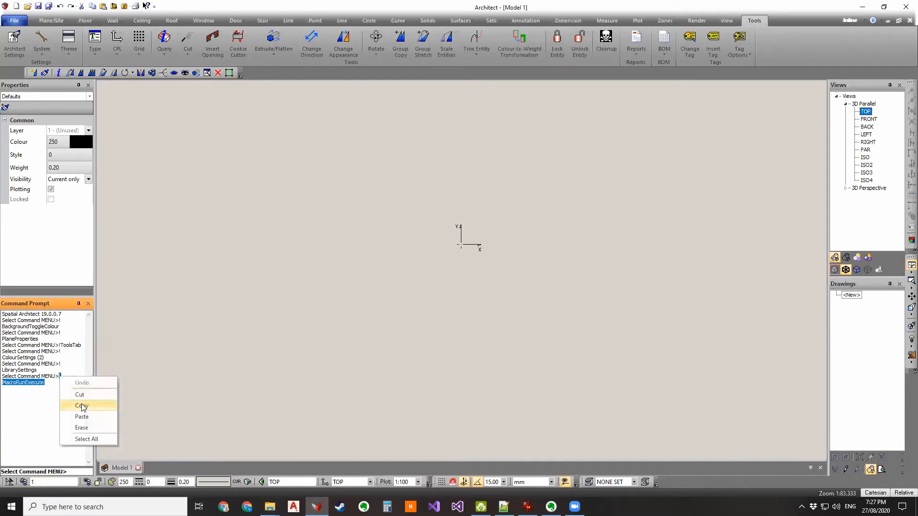
pyautogui.click(82, 405)
pyautogui.moveTo(93, 370); pyautogui.dragTo(144, 371)
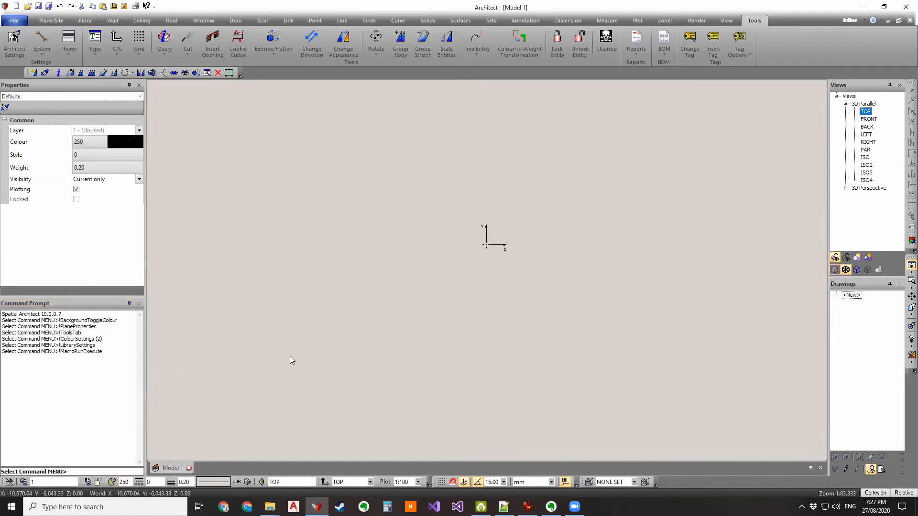
# - Set the TEST macro's string to !MacroRunExecute MACROS>Test.mac in the toolbar customisation settings
pyautogui.rightClick(275, 75)
pyautogui.click(326, 382)
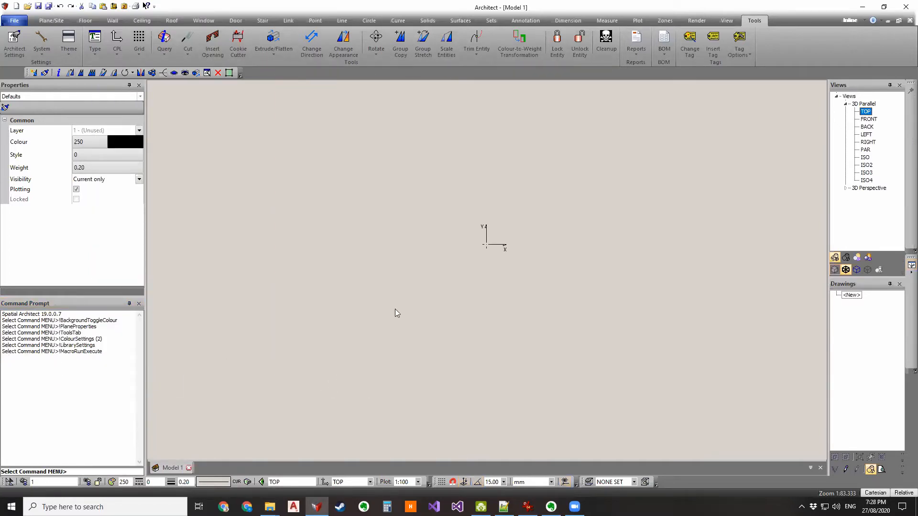
pyautogui.click(482, 200)
pyautogui.doubleClick(445, 241)
pyautogui.click(445, 242)
pyautogui.click(445, 243)
pyautogui.click(445, 244)
pyautogui.click(445, 243)
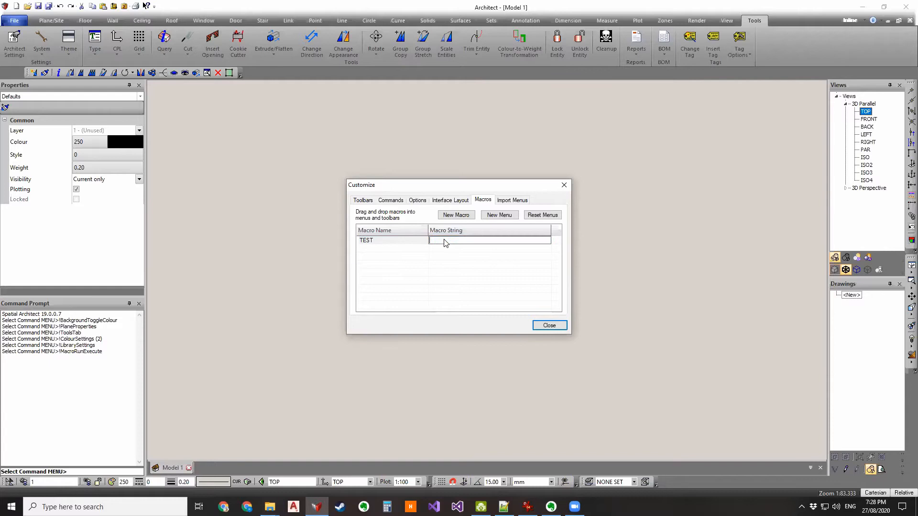
pyautogui.hotkey('ctrl', 'v')
pyautogui.click(510, 287)
# - Add the TEST macro to the end of the toolbar beneath the ribbon, finish customising and run it, checking the command history
pyautogui.moveTo(393, 242); pyautogui.dragTo(237, 73)
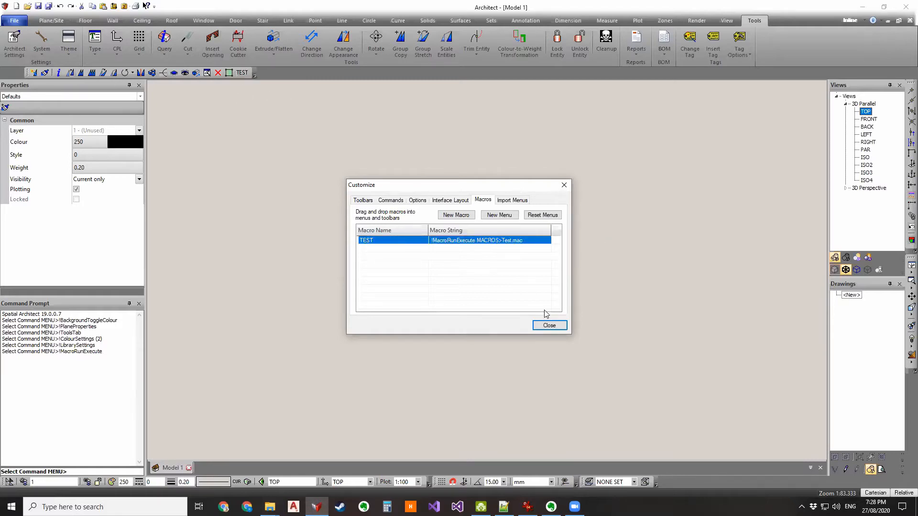
pyautogui.click(545, 326)
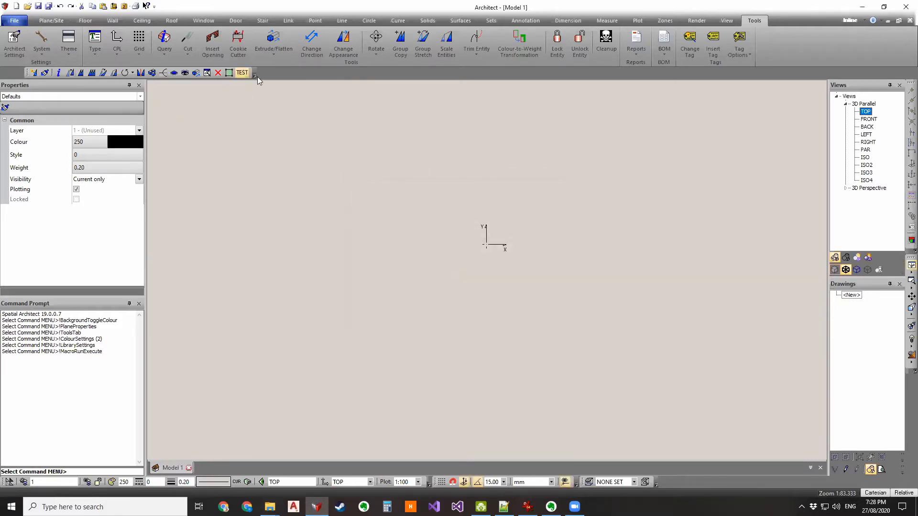
pyautogui.click(243, 74)
pyautogui.click(83, 359)
pyautogui.moveTo(69, 370); pyautogui.dragTo(168, 379)
pyautogui.click(316, 403)
pyautogui.click(104, 373)
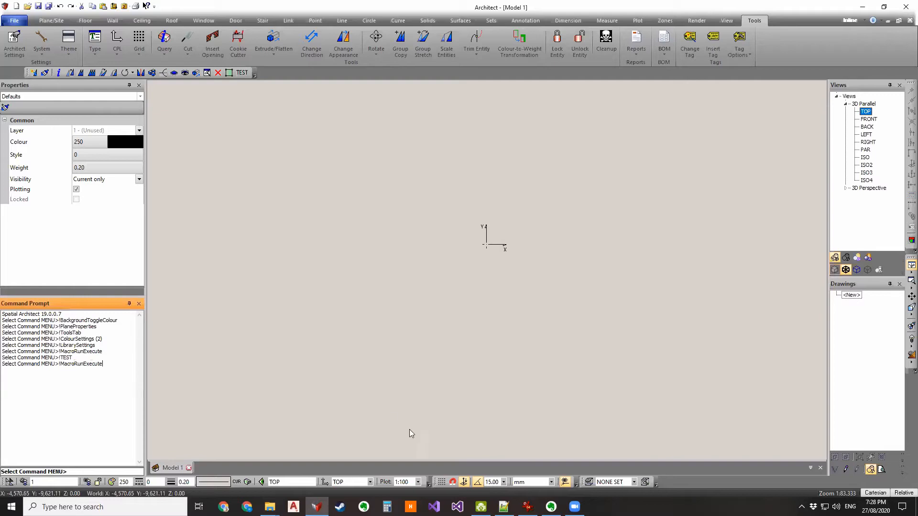
# - Open Test.mac from the Macros folder in Notepad++ and arrange its window beside the empty drawing area
pyautogui.click(503, 506)
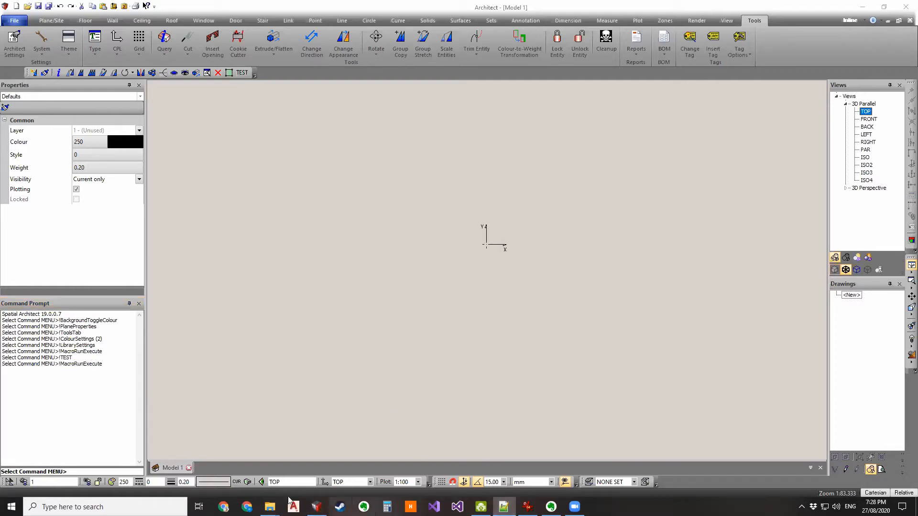
pyautogui.moveTo(270, 507)
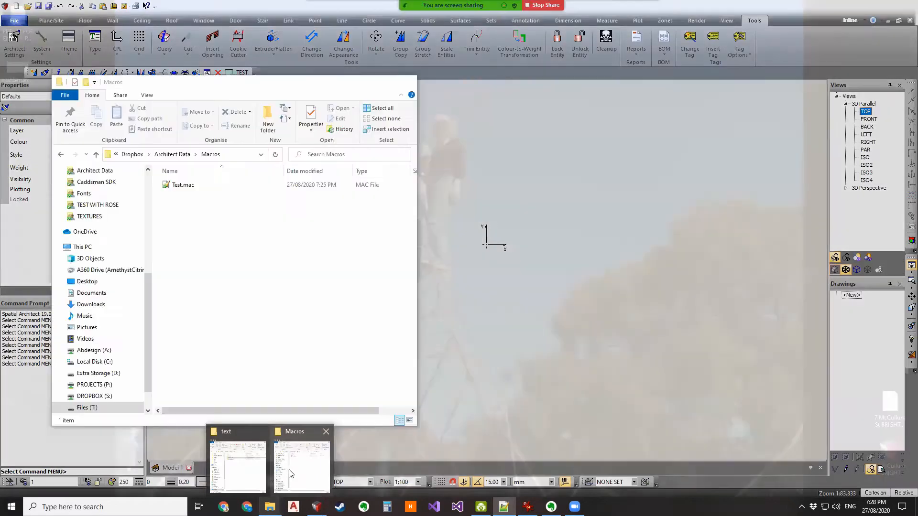
pyautogui.click(288, 471)
pyautogui.click(207, 187)
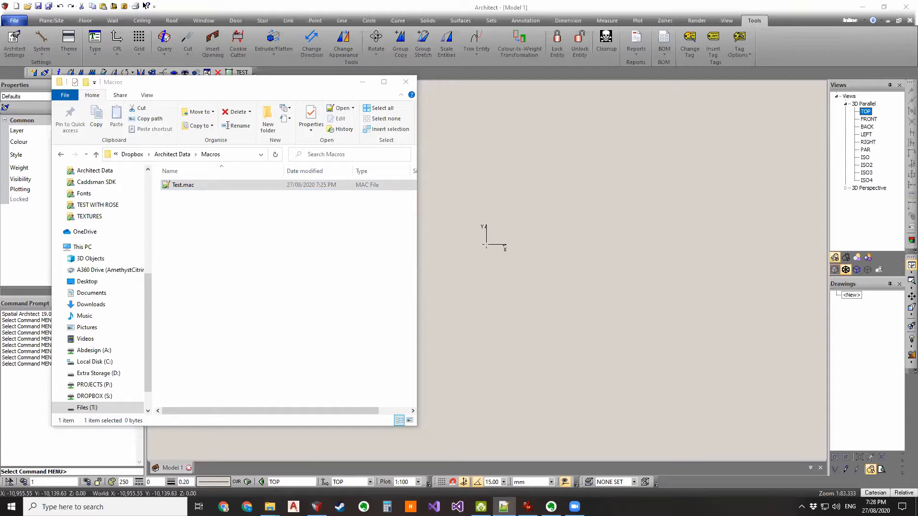
pyautogui.click(626, 239)
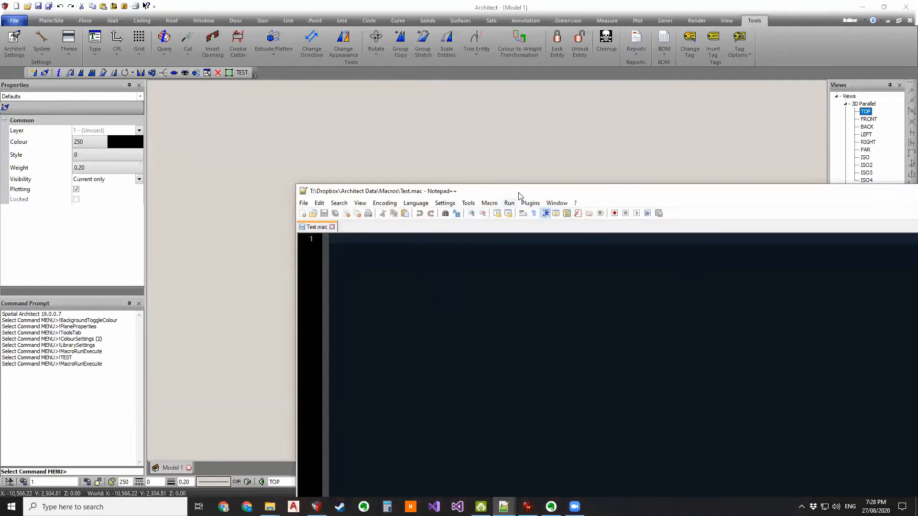
pyautogui.moveTo(518, 190); pyautogui.dragTo(348, 68)
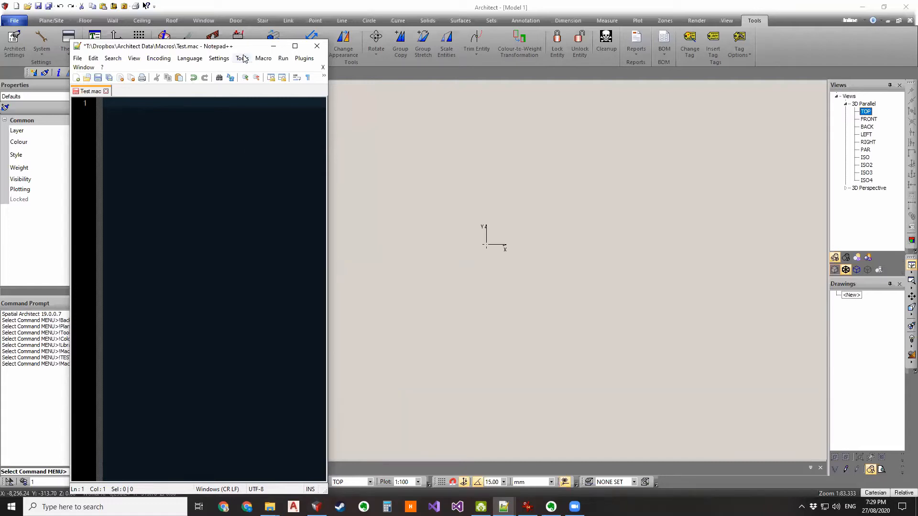
# - Narrow the Notepad++ window slightly, search the web for notepad++ download and look through the official Notepad++ downloads page
pyautogui.rightClick(224, 507)
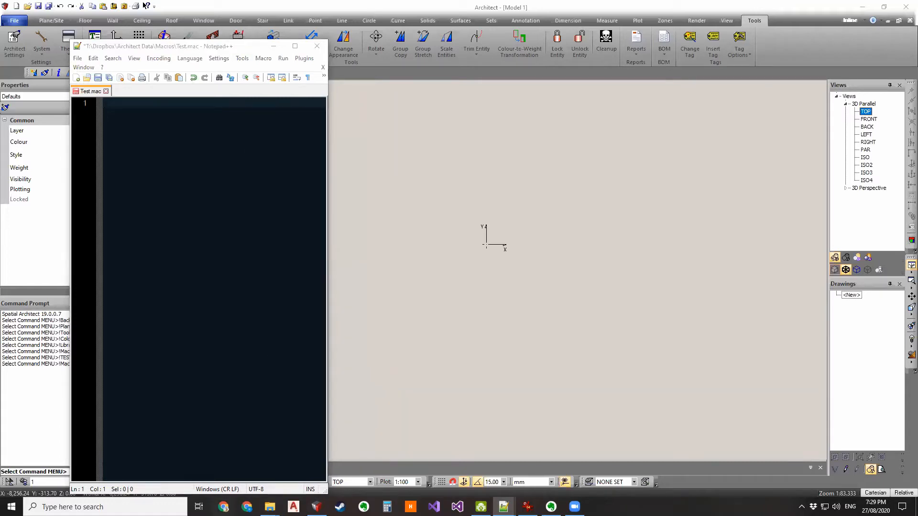
pyautogui.moveTo(328, 439); pyautogui.dragTo(322, 440)
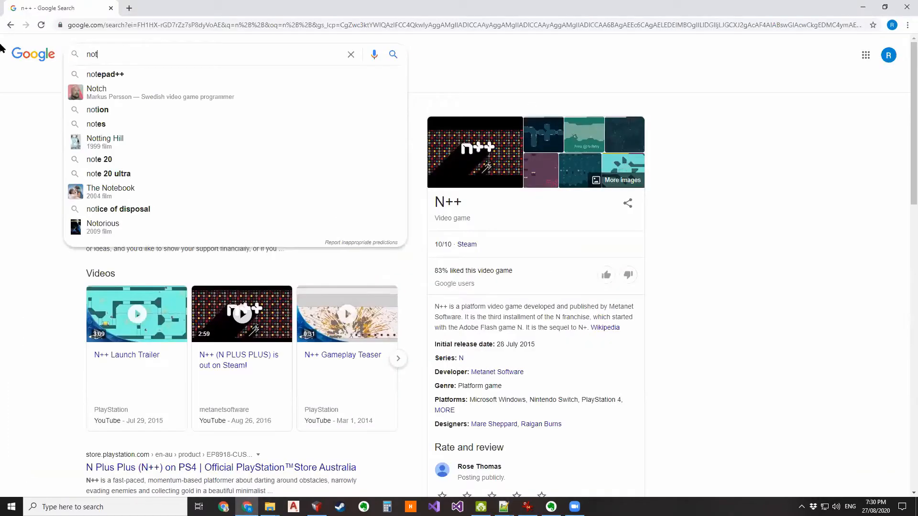
pyautogui.write('ep')
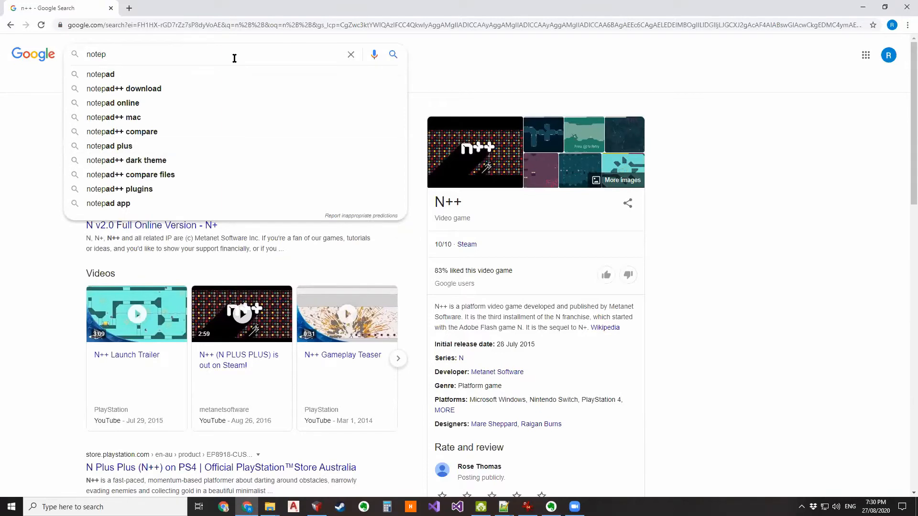
pyautogui.click(229, 89)
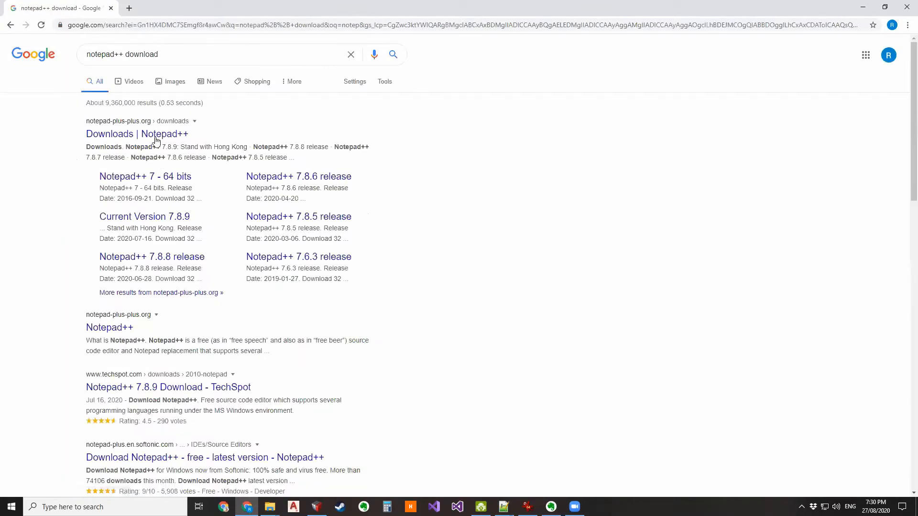
pyautogui.click(155, 138)
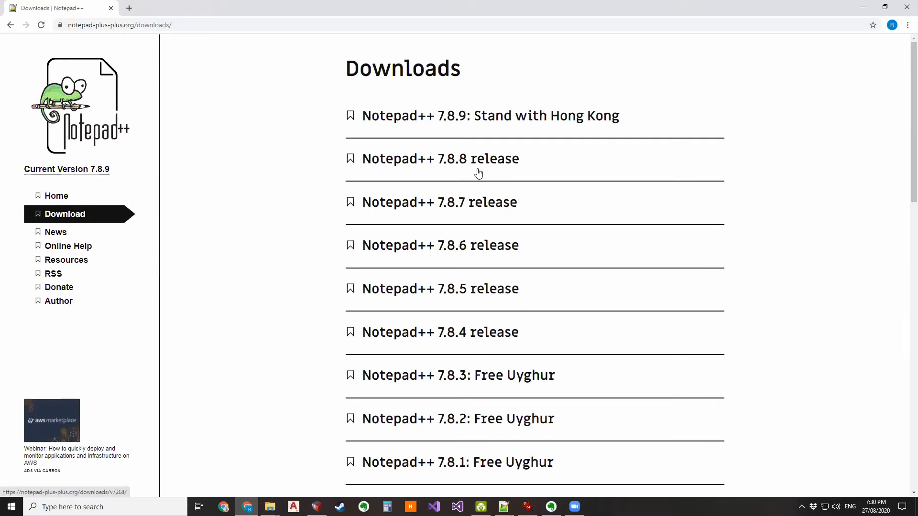
pyautogui.scroll(-10, 494, 311)
pyautogui.scroll(10, 510, 382)
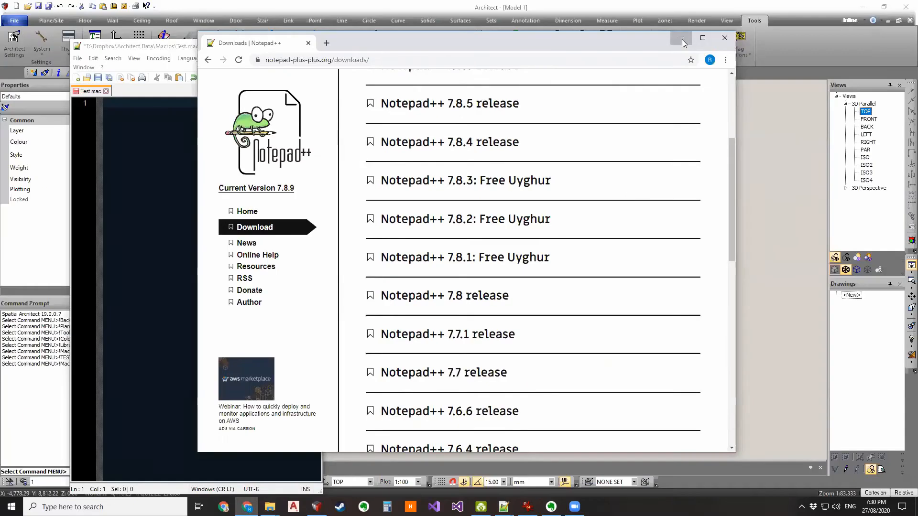
# - Minimise the browser and extend the upper edge of the Notepad++ window holding Test.mac to make it taller
pyautogui.click(681, 40)
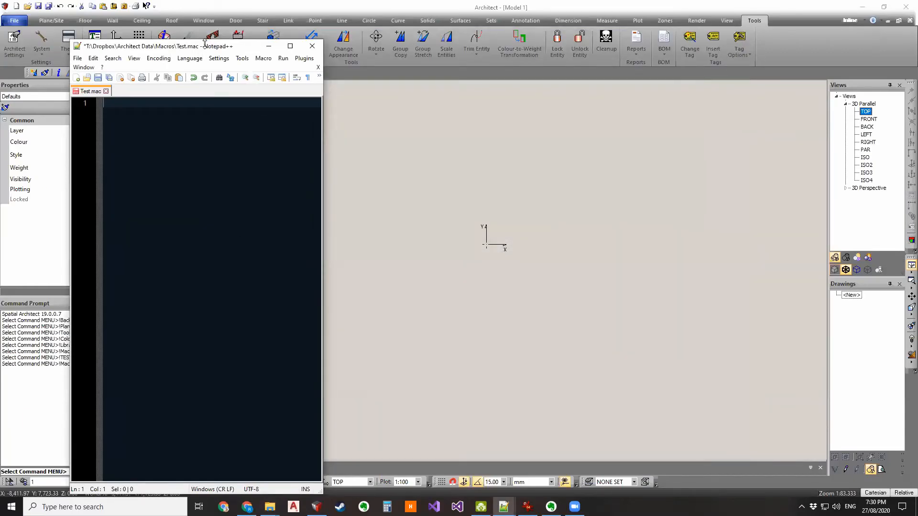
pyautogui.moveTo(205, 44); pyautogui.dragTo(201, 18)
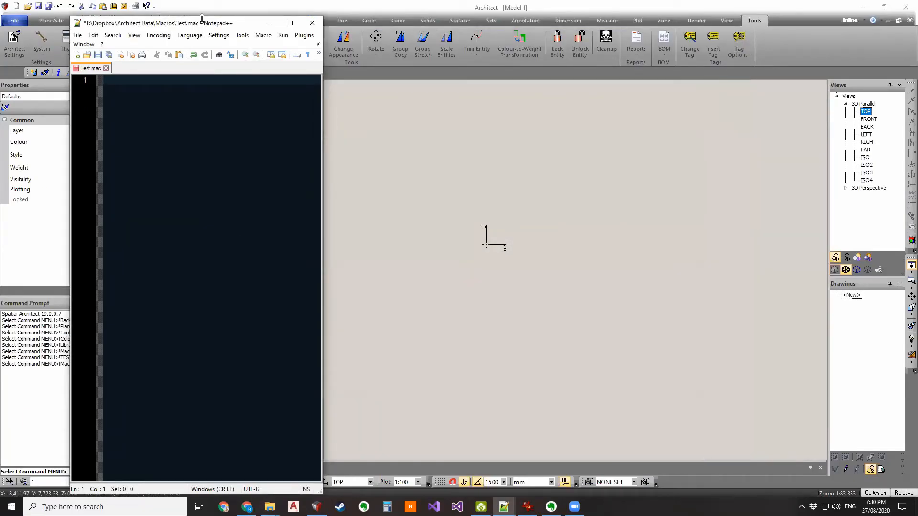
pyautogui.moveTo(205, 27); pyautogui.dragTo(201, 19)
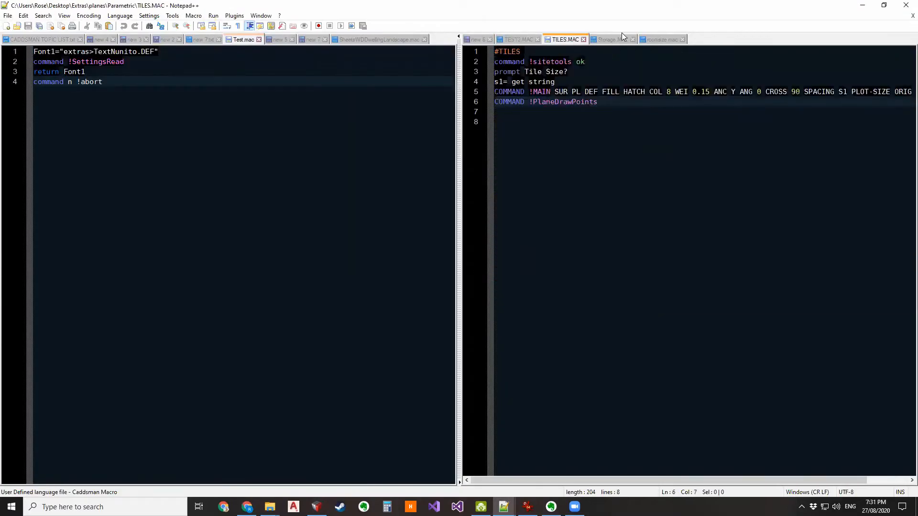
# - Look at the example macros Storage.MAC and roomsize.mac, examining the # comment lines in roomsize.mac
pyautogui.click(618, 37)
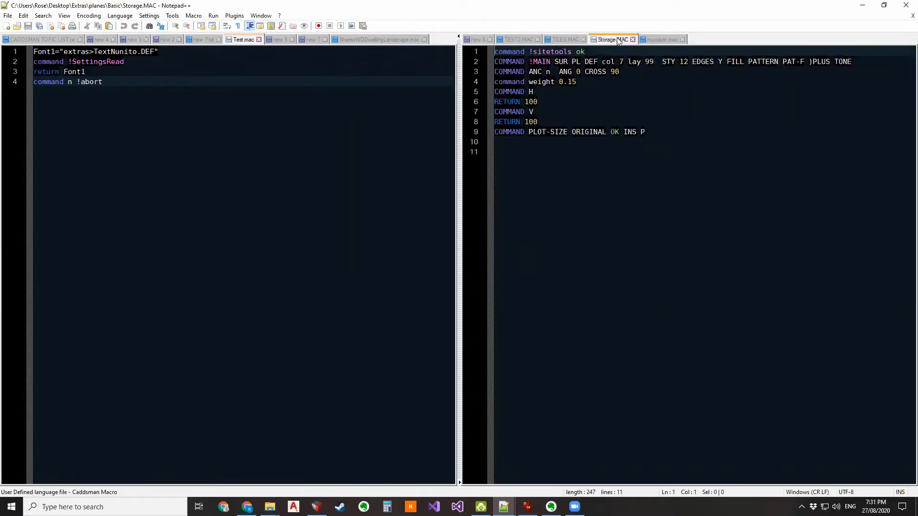
pyautogui.click(658, 39)
pyautogui.click(748, 404)
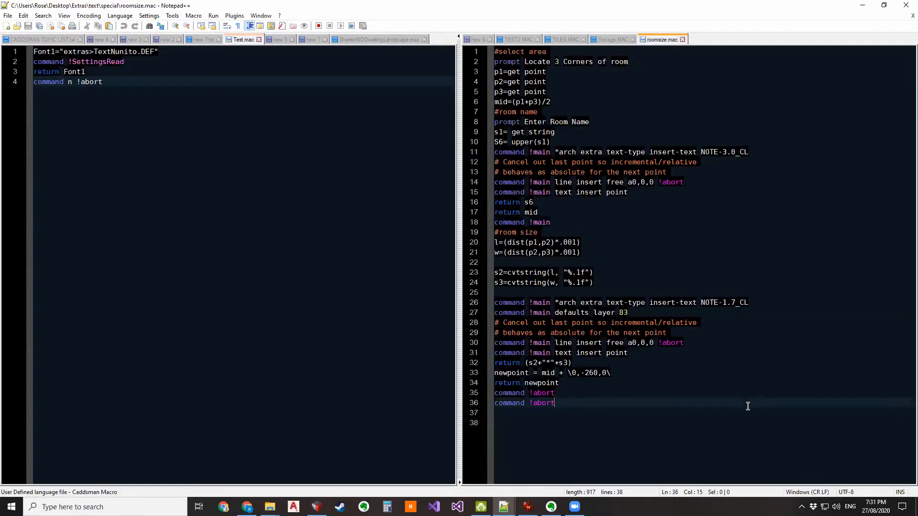
pyautogui.moveTo(500, 162); pyautogui.dragTo(690, 178)
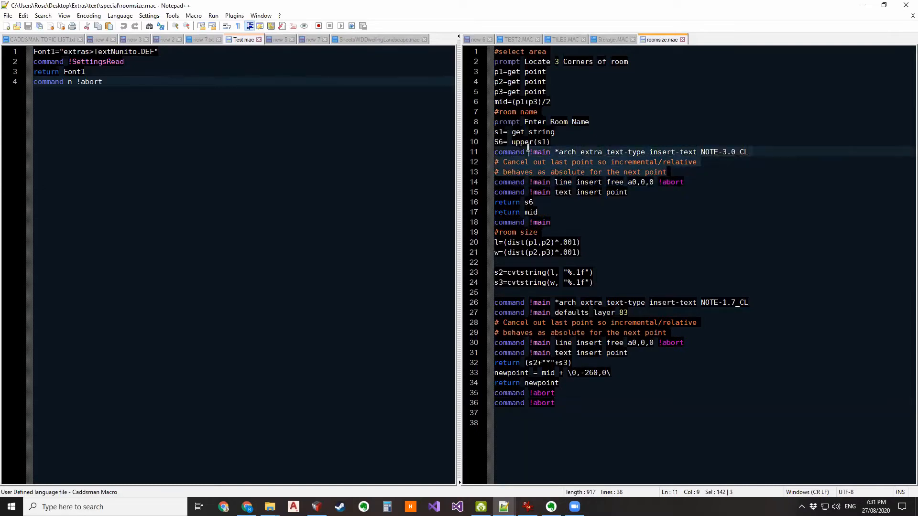
pyautogui.click(497, 163)
pyautogui.moveTo(497, 162); pyautogui.dragTo(488, 165)
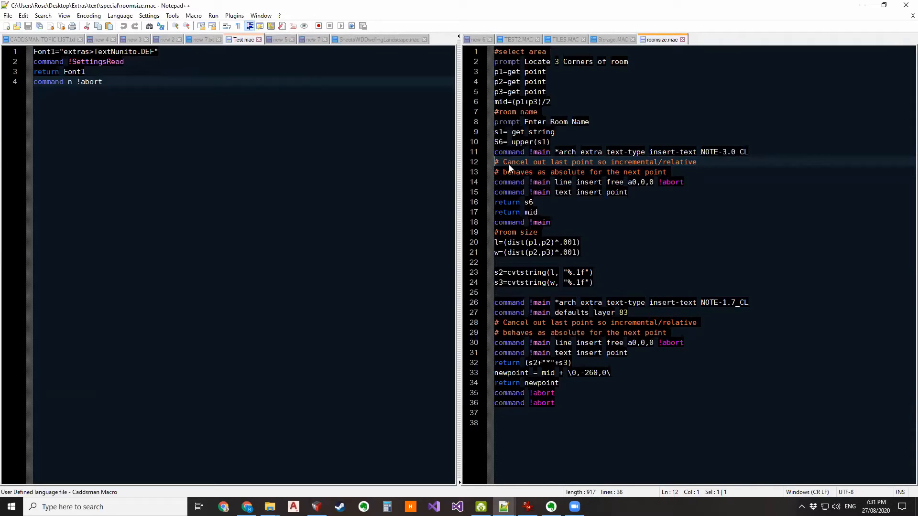
pyautogui.click(683, 162)
pyautogui.moveTo(704, 162); pyautogui.dragTo(500, 164)
pyautogui.click(611, 192)
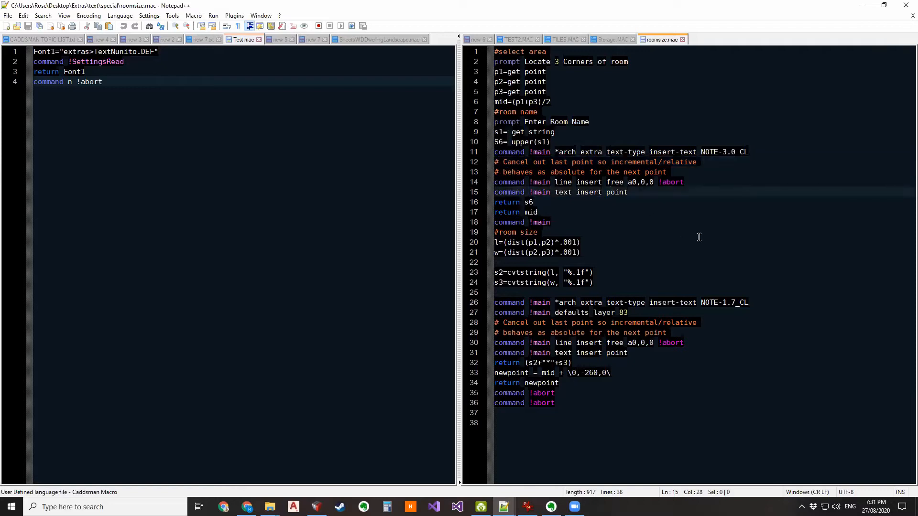
# - Examine how the command, abort and prompt lines are written in roomsize.mac
pyautogui.click(580, 404)
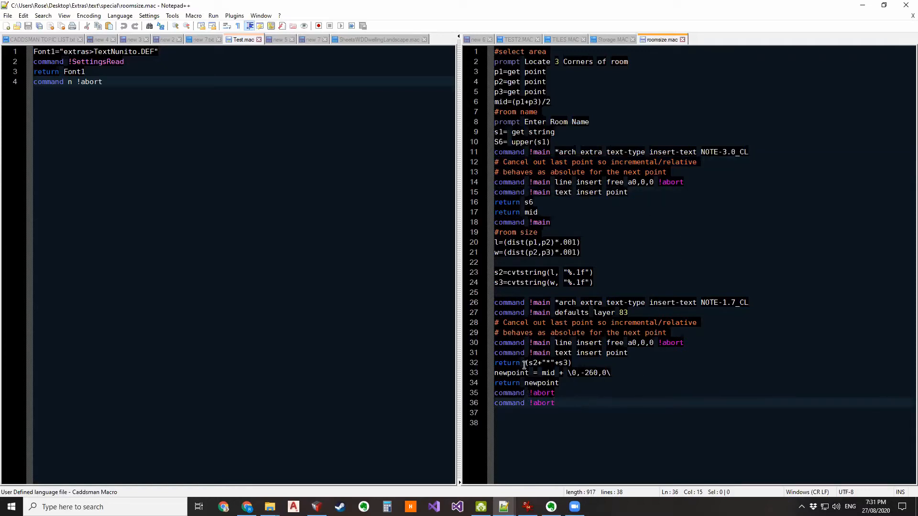
pyautogui.moveTo(525, 353); pyautogui.dragTo(489, 355)
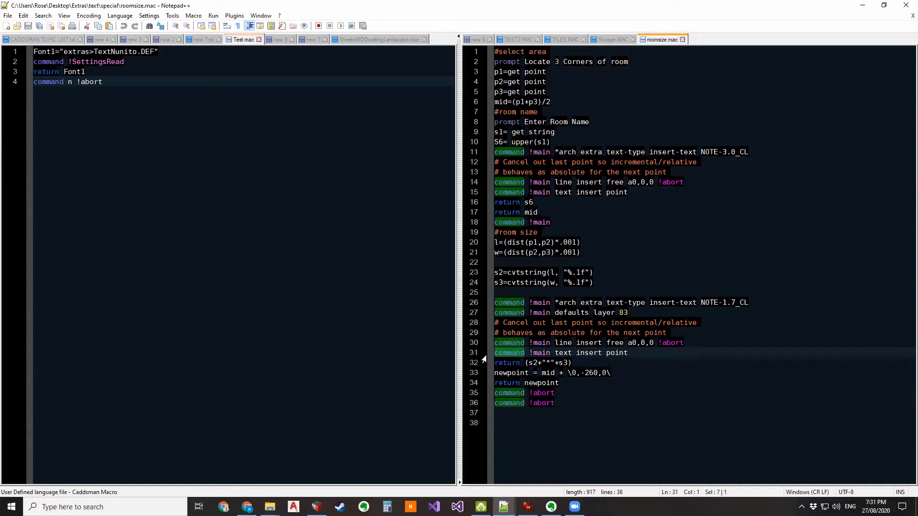
pyautogui.click(559, 332)
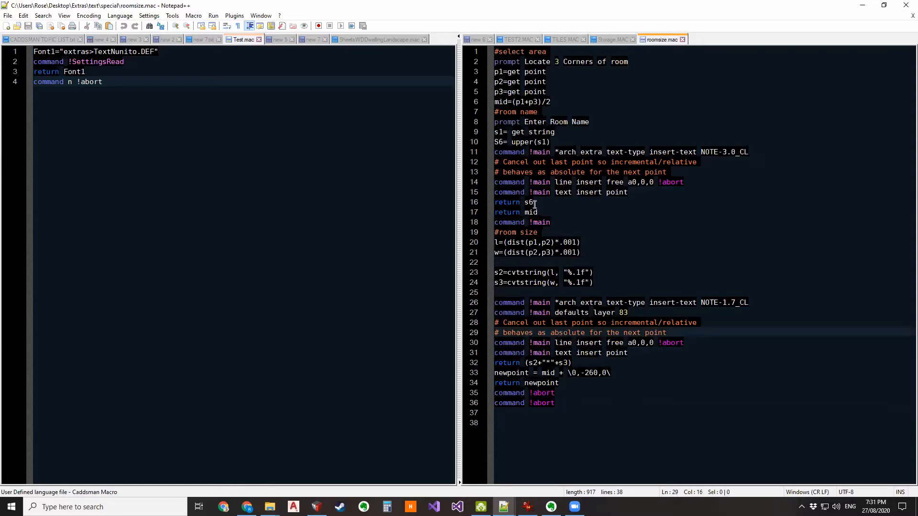
pyautogui.moveTo(524, 152); pyautogui.dragTo(484, 152)
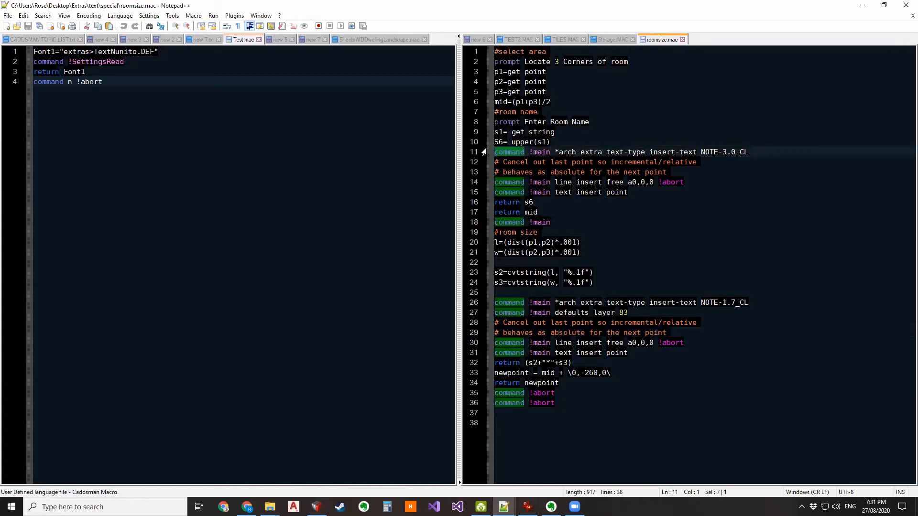
pyautogui.click(649, 215)
pyautogui.click(623, 151)
pyautogui.click(626, 62)
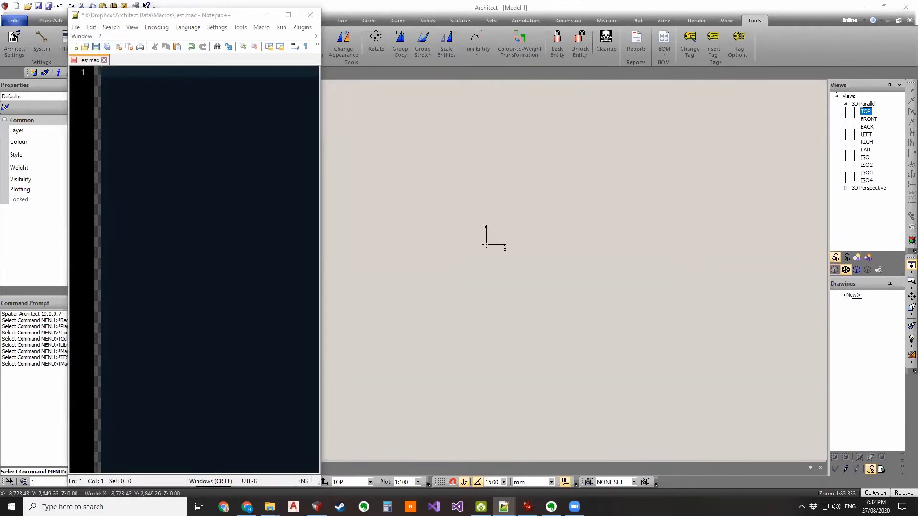
# - Switch to Architect and draw a free four-sided plane beside the origin, without adding another loop
pyautogui.click(433, 190)
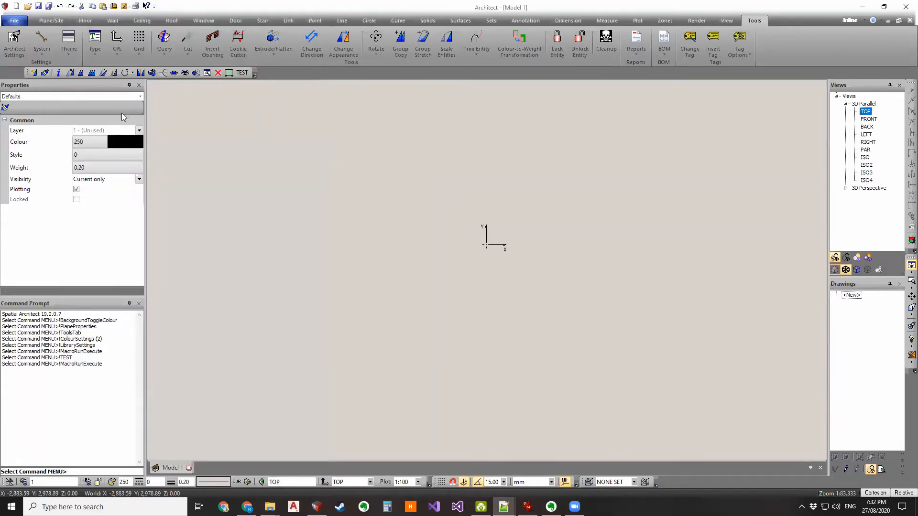
pyautogui.click(50, 21)
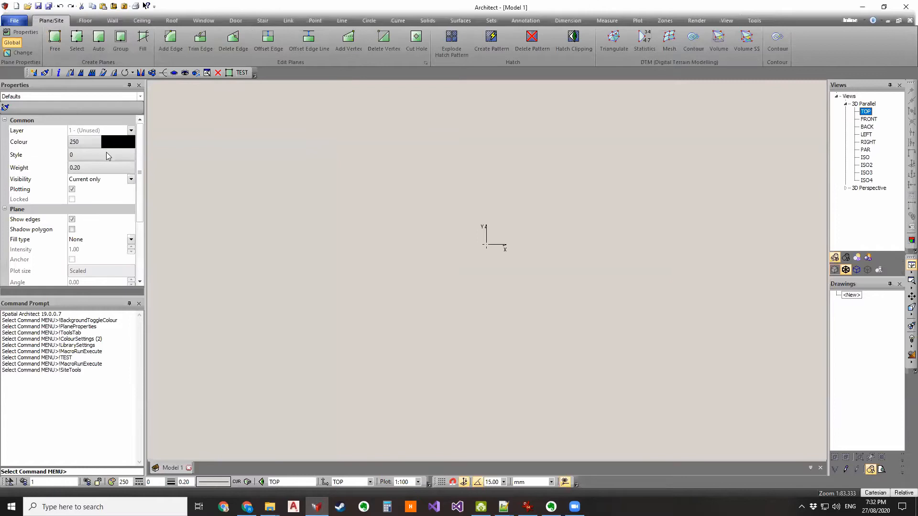
pyautogui.scroll(-3, 108, 172)
pyautogui.click(54, 38)
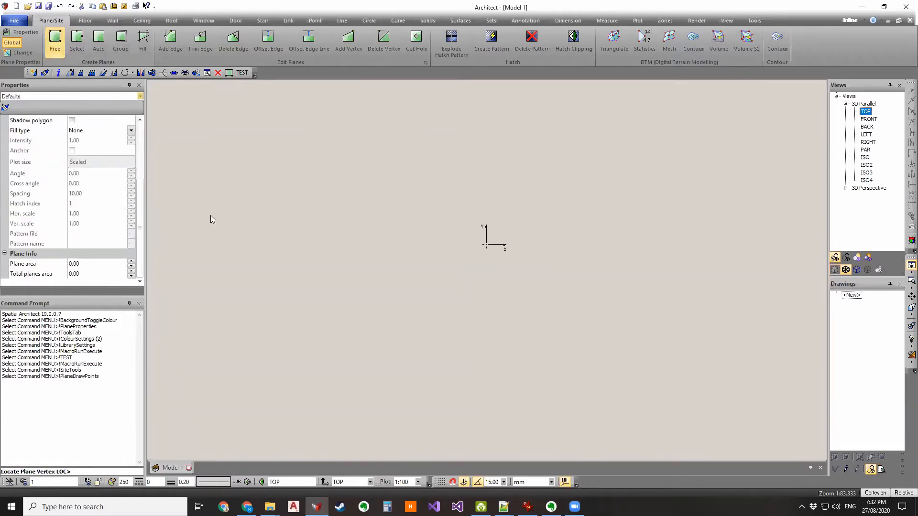
pyautogui.click(320, 293)
pyautogui.click(319, 179)
pyautogui.click(463, 179)
pyautogui.press('Escape')
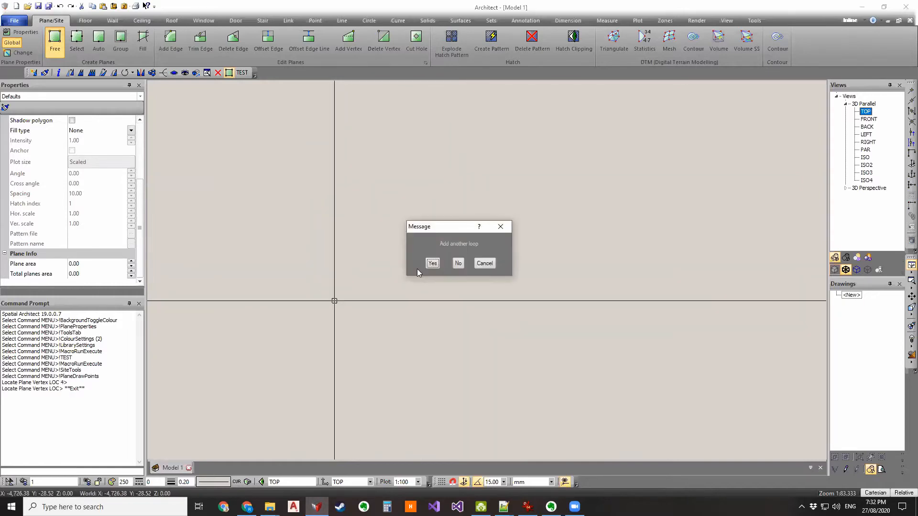
pyautogui.click(457, 263)
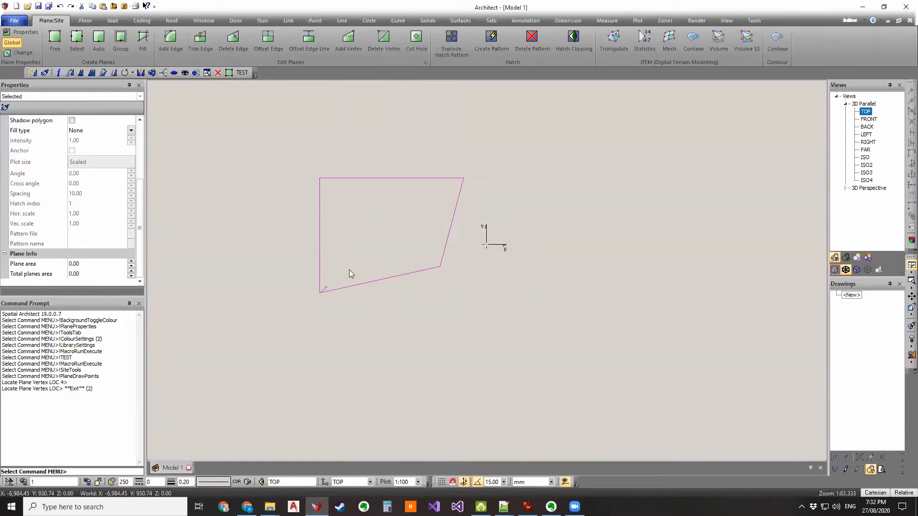
# - Check the drawn plane's properties and delete the plane
pyautogui.scroll(3, 102, 239)
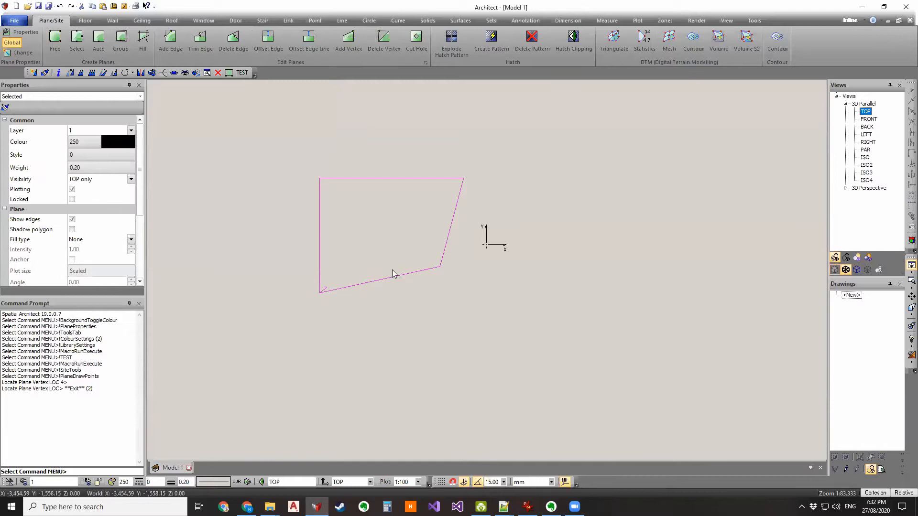
pyautogui.press('Delete')
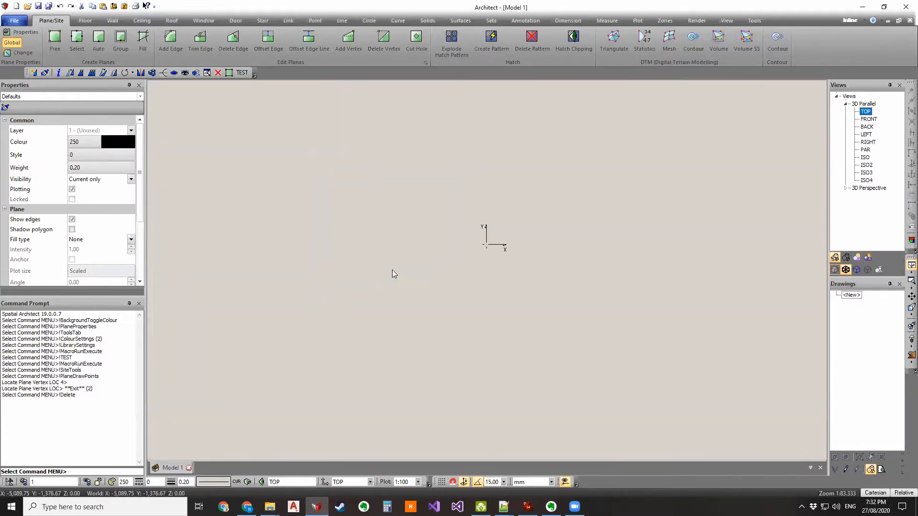
pyautogui.moveTo(439, 267); pyautogui.dragTo(407, 276, button='middle')
pyautogui.scroll(3, 430, 202)
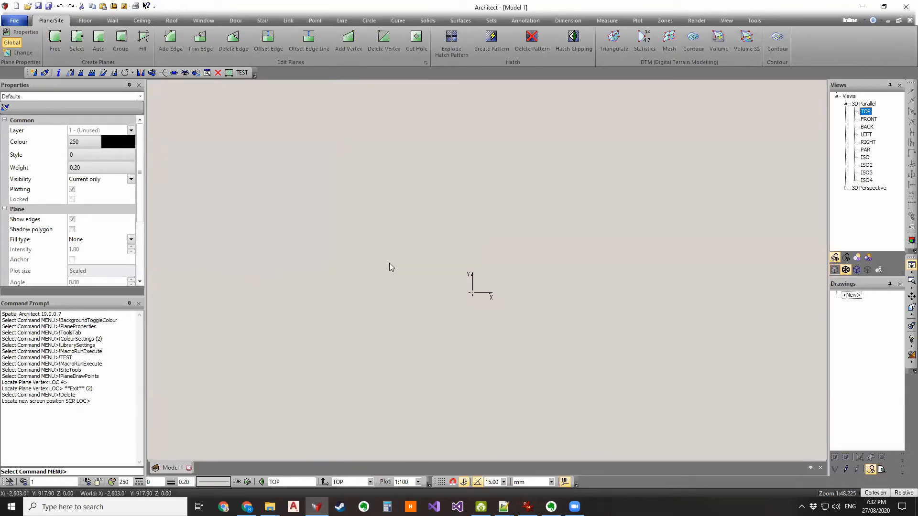
# - Make the Properties panel taller so that more of the plane settings fit in it
pyautogui.scroll(-4, 102, 181)
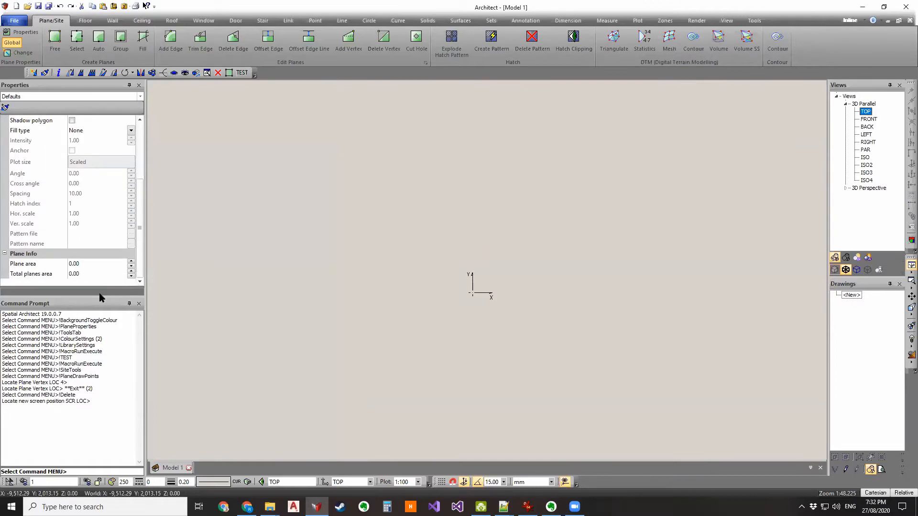
pyautogui.moveTo(102, 298); pyautogui.dragTo(101, 351)
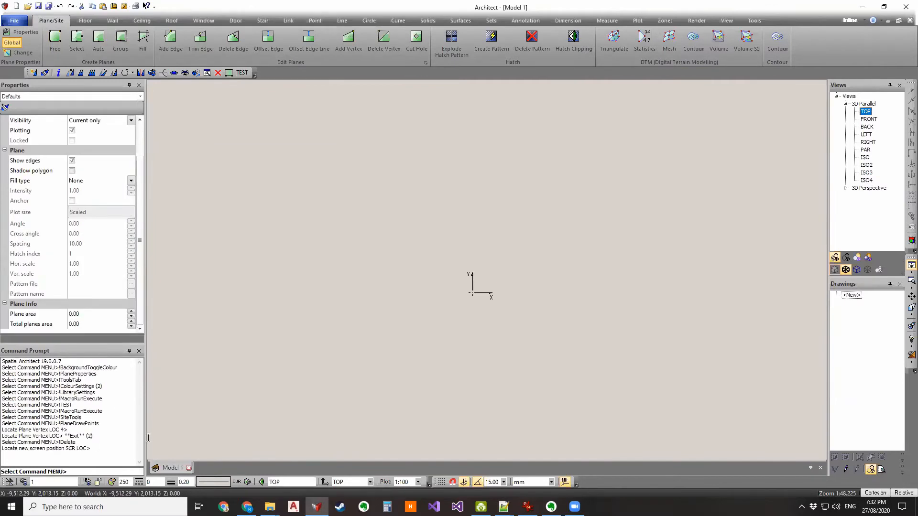
pyautogui.scroll(2, 86, 198)
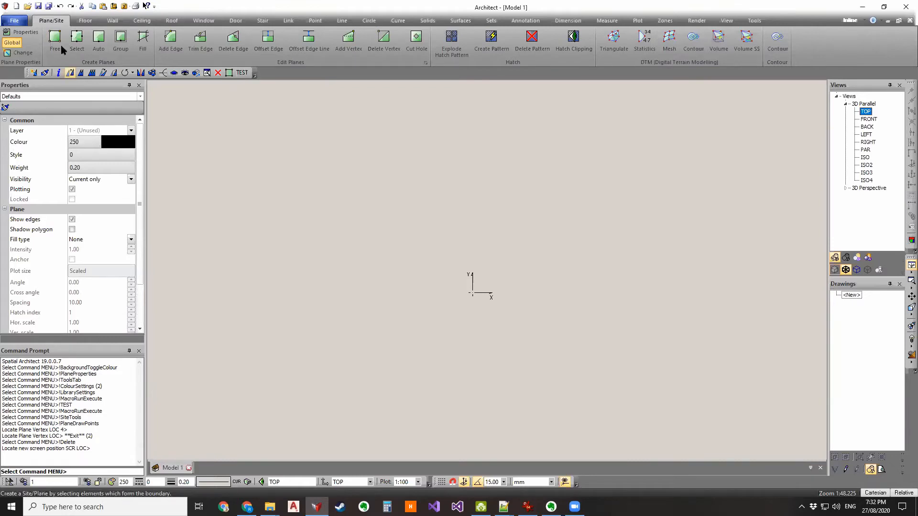
# - Open and close the Plane Defaults settings, and copy the resulting !PlaneProperties entry from the command history
pyautogui.click(27, 33)
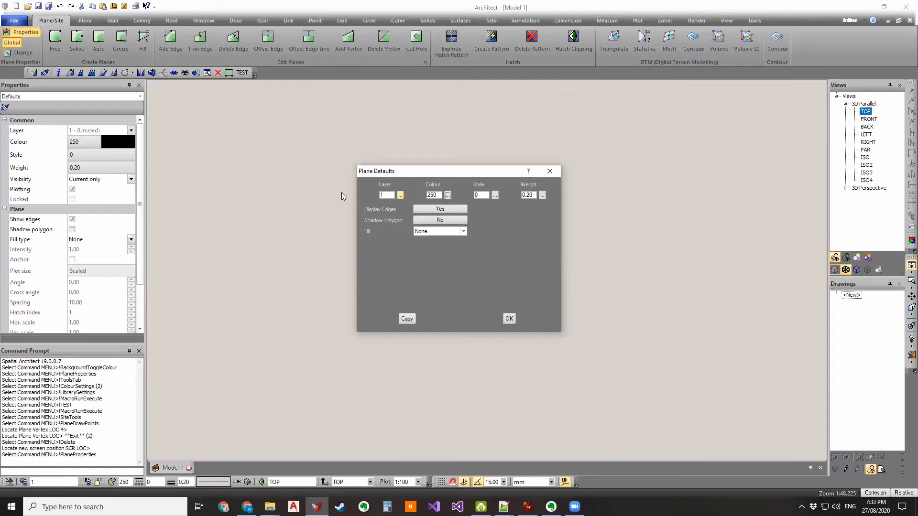
pyautogui.click(549, 171)
pyautogui.moveTo(102, 458); pyautogui.dragTo(58, 455)
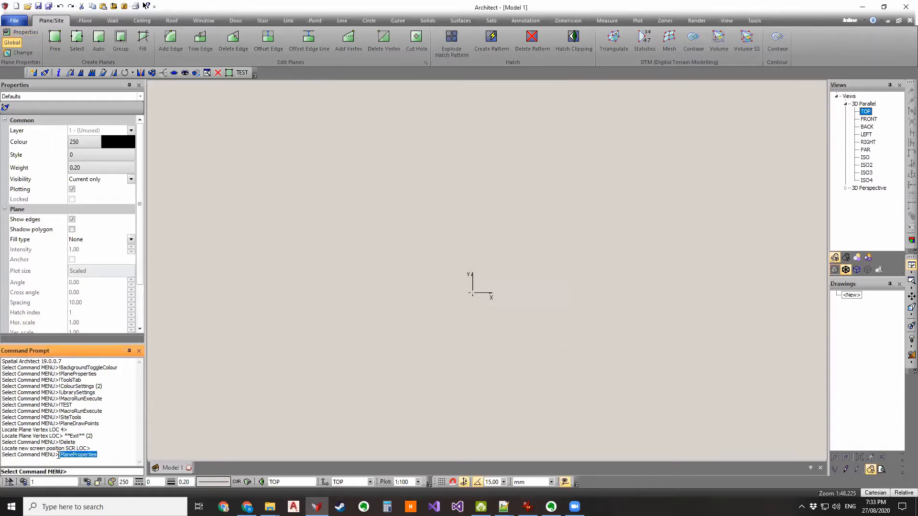
pyautogui.rightClick(84, 456)
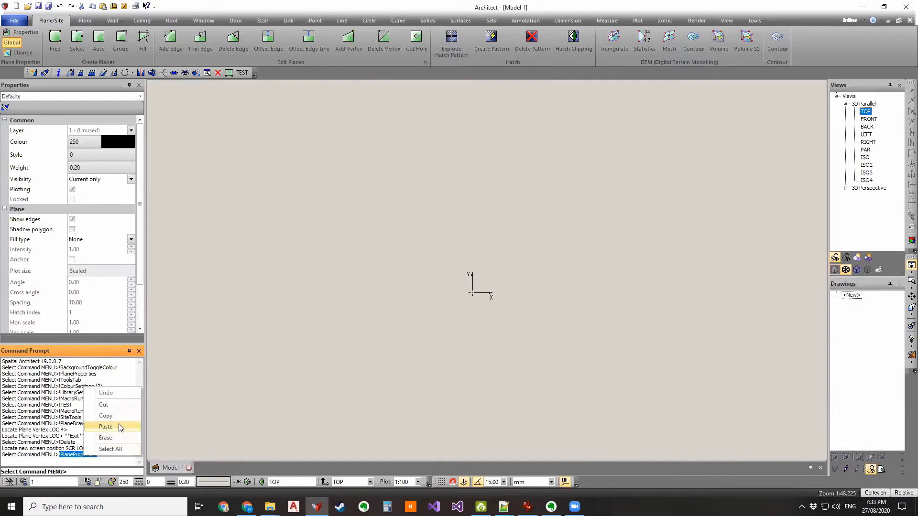
pyautogui.click(116, 417)
# - Run the copied !PlaneProperties command at the command prompt and bring up its list of plane default options
pyautogui.click(94, 470)
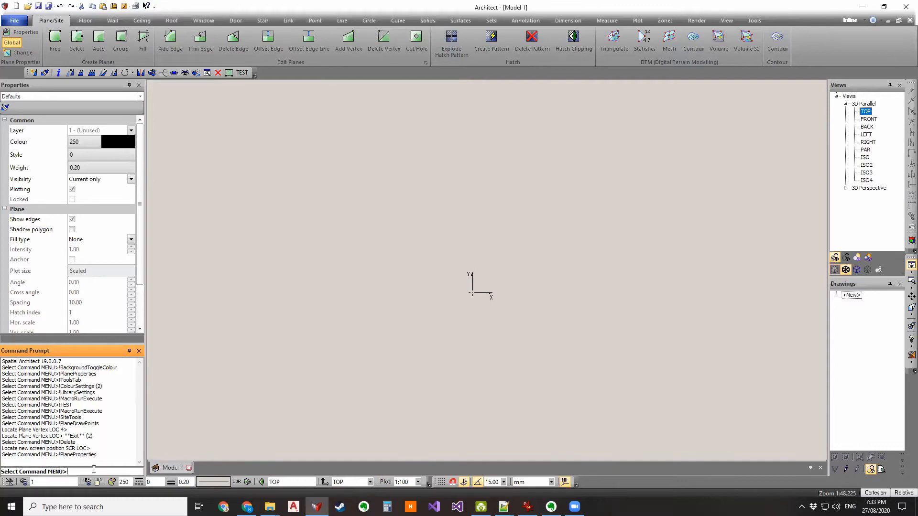
pyautogui.hotkey('ctrl', 'v')
pyautogui.press('Return')
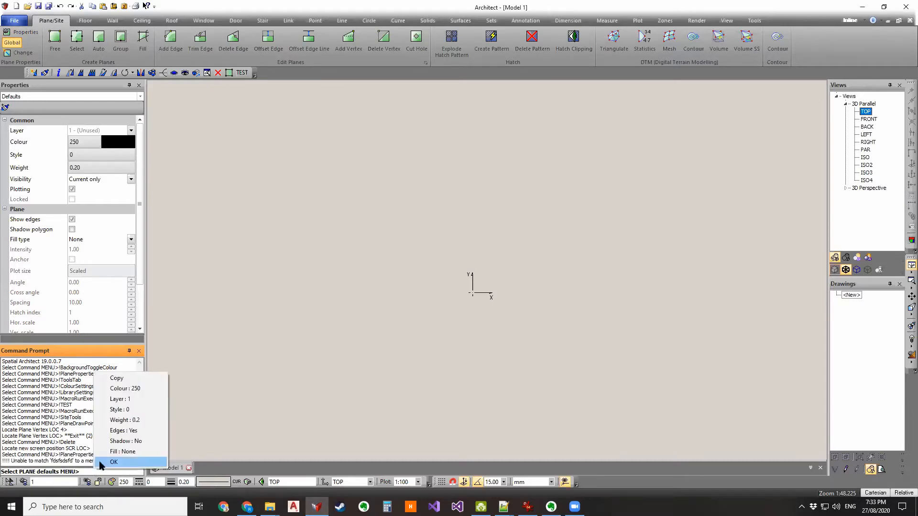
# - Switch the plane default fill type between Solid, Pattern and None, ending on Pattern, to examine the options each offers
pyautogui.click(144, 452)
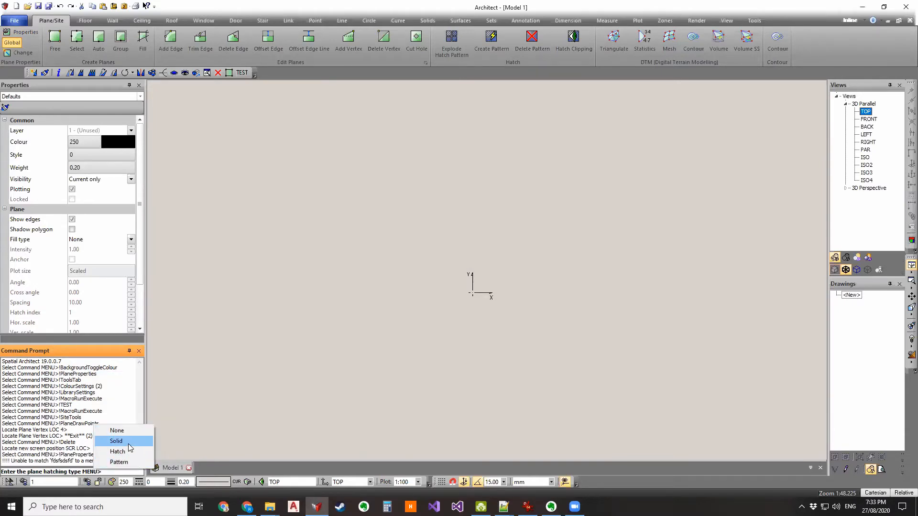
pyautogui.click(129, 442)
pyautogui.click(165, 417)
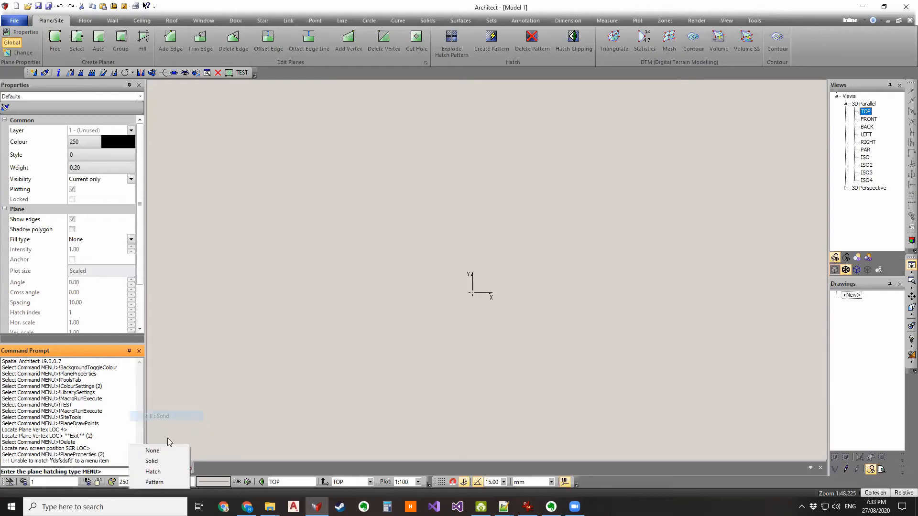
pyautogui.click(165, 482)
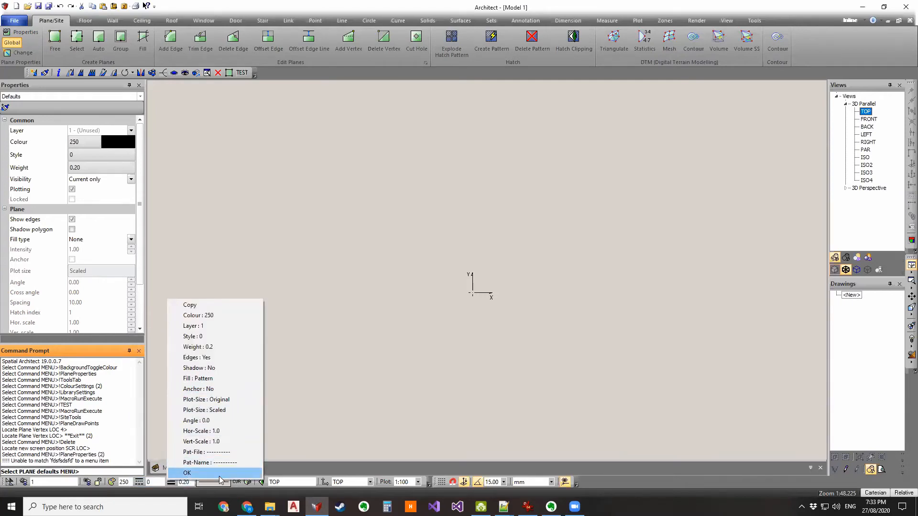
pyautogui.click(227, 378)
pyautogui.click(185, 442)
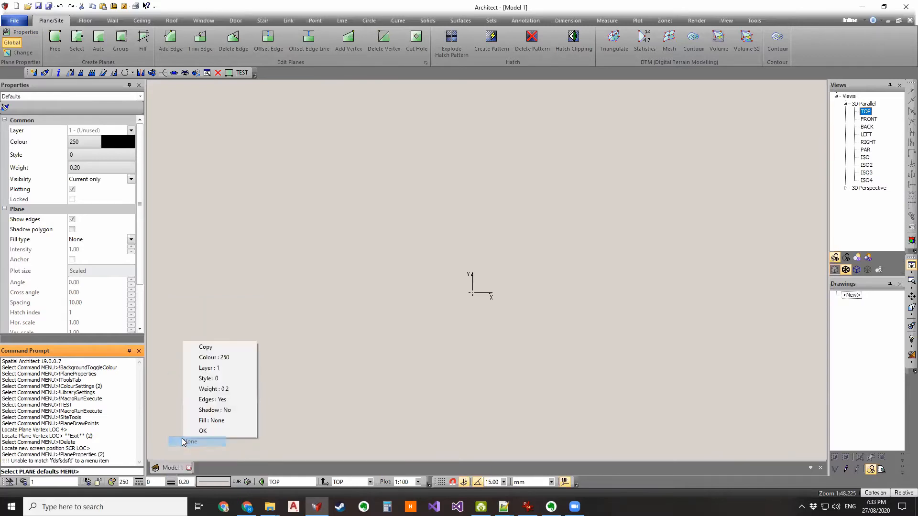
pyautogui.click(225, 421)
pyautogui.click(208, 476)
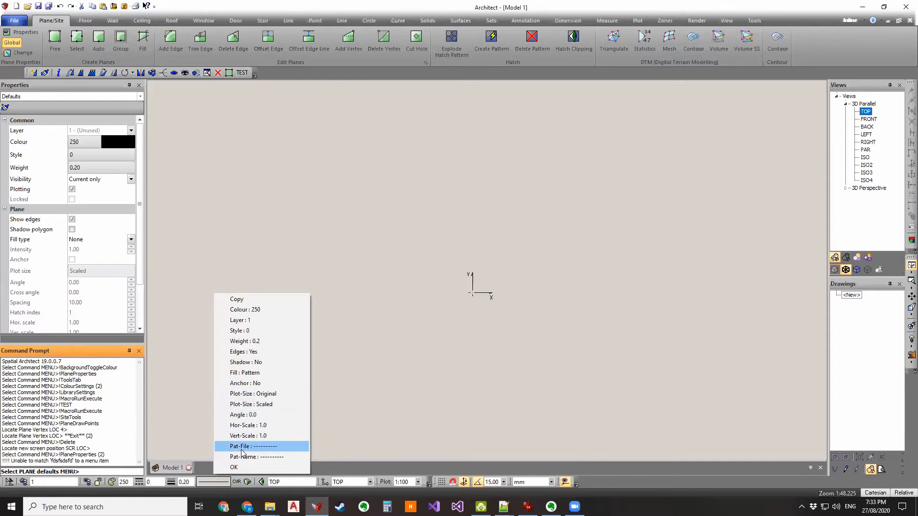
# - Capture the plane defaults list for Pattern fill with Snipping Tool and place the capture beside the drawing area
pyautogui.press('super+shift+s')
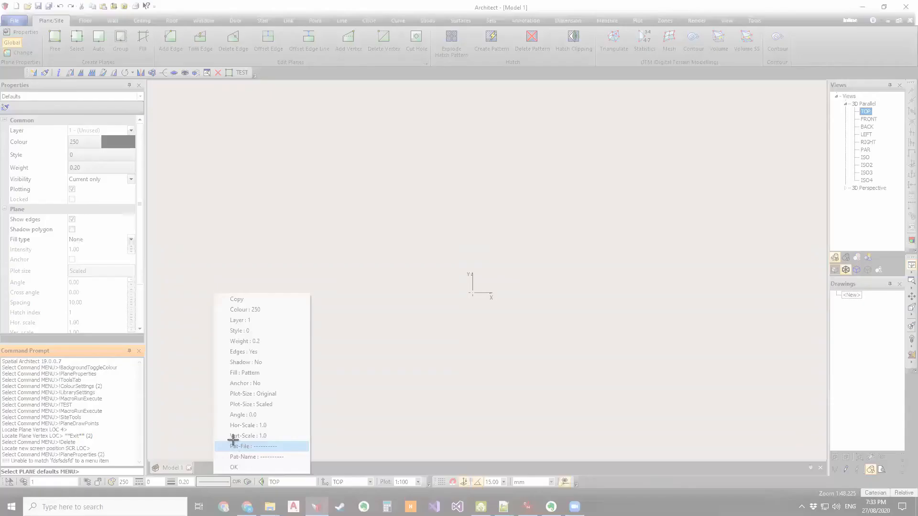
pyautogui.moveTo(181, 233); pyautogui.dragTo(313, 499)
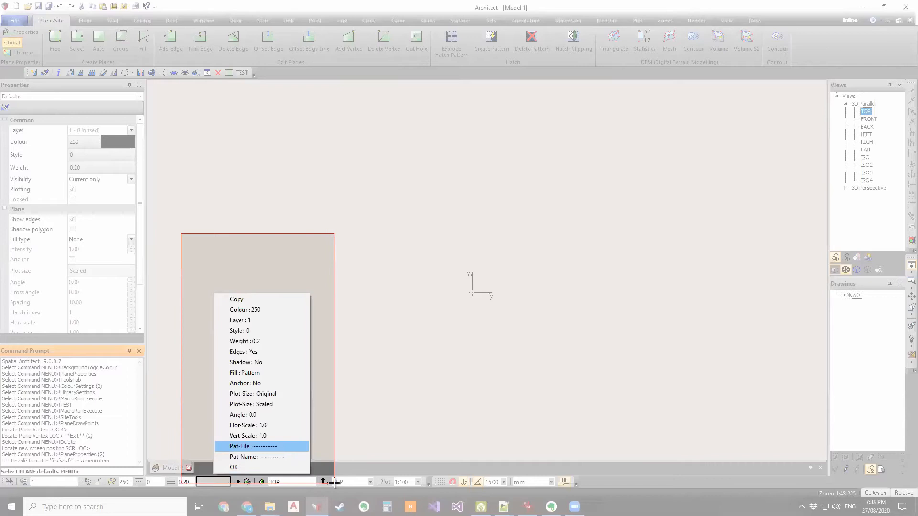
pyautogui.click(362, 264)
pyautogui.click(598, 507)
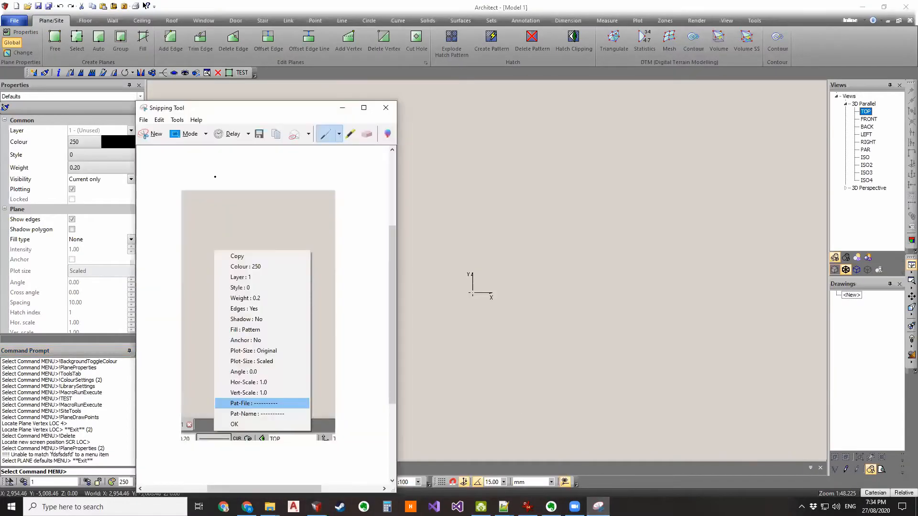
pyautogui.moveTo(235, 110); pyautogui.dragTo(776, 50)
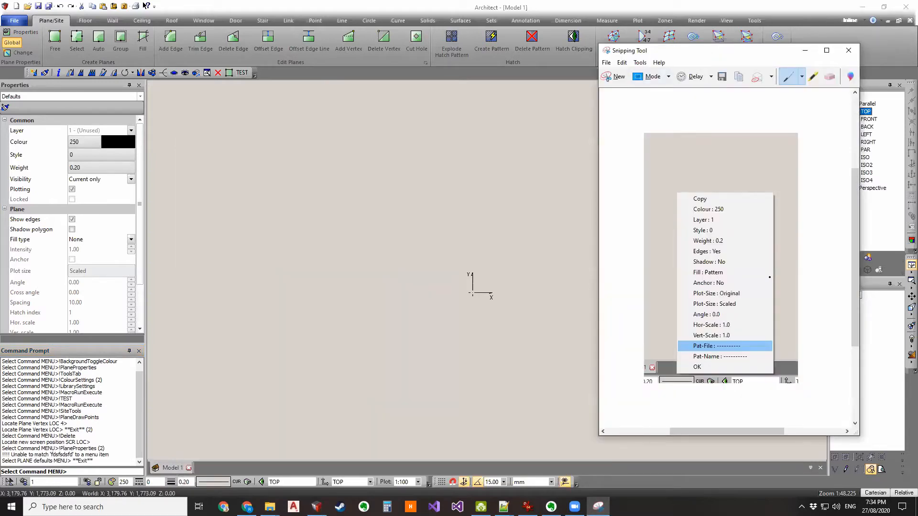
pyautogui.click(255, 358)
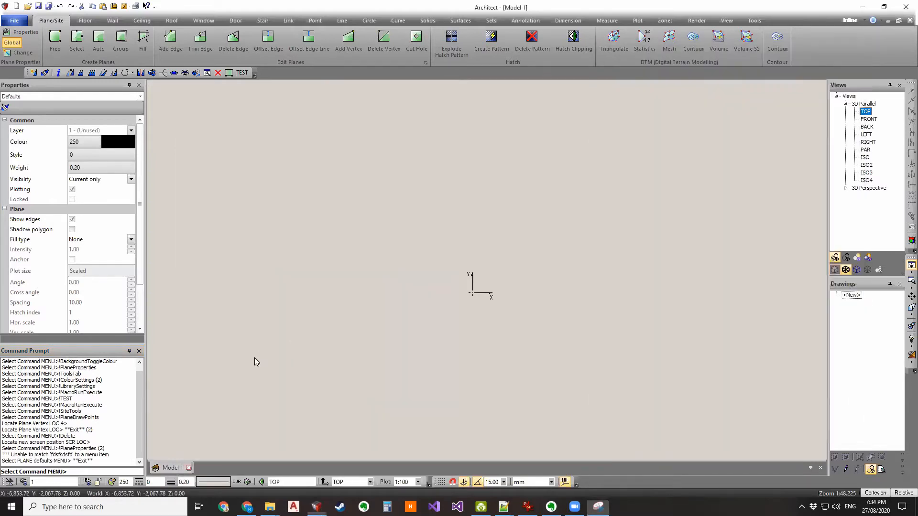
pyautogui.press('super+shift+s')
pyautogui.click(506, 13)
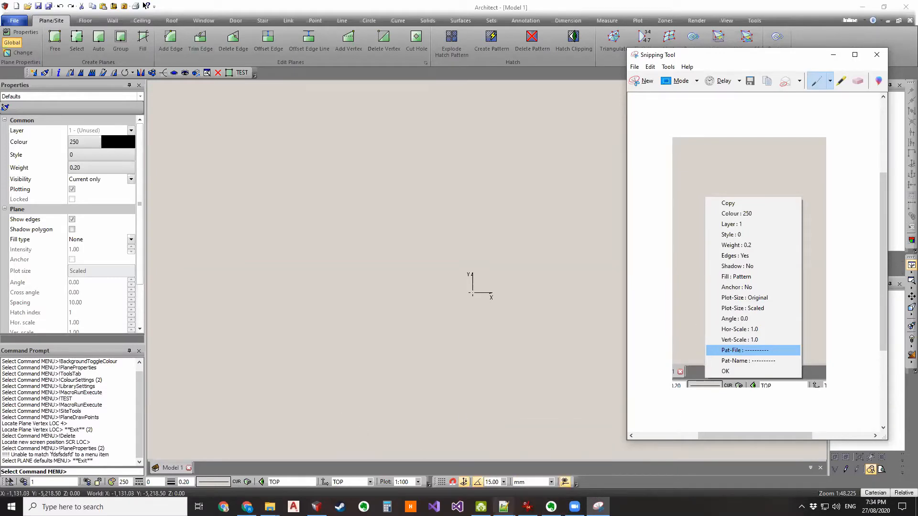
pyautogui.moveTo(503, 506)
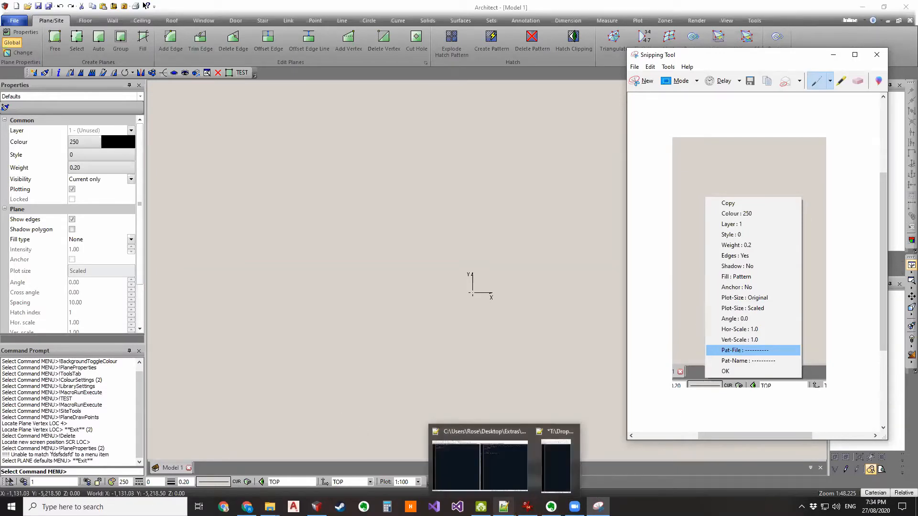
pyautogui.click(553, 476)
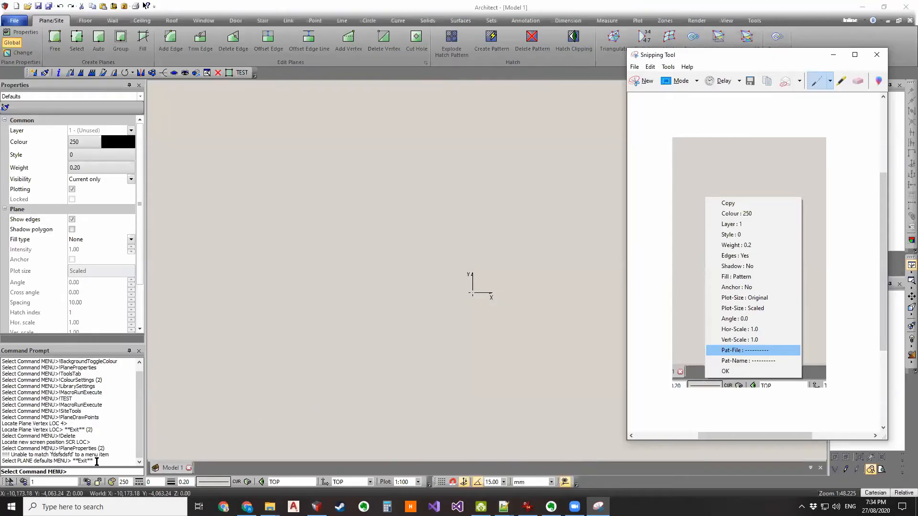
# - Rerun !PlaneProperties with the dummy argument fhgfhg at the command prompt and set the plane fill type to Hatch
pyautogui.click(94, 469)
pyautogui.press('Up')
pyautogui.write('fhgfhg')
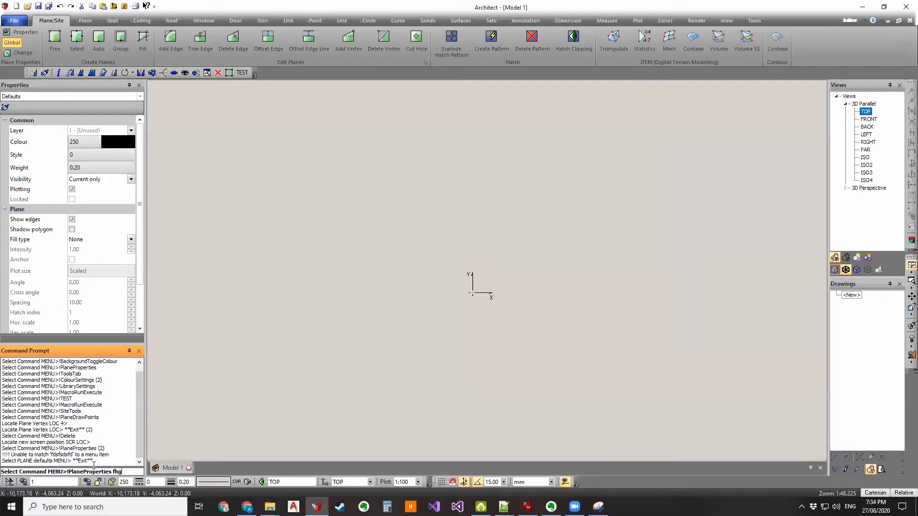
pyautogui.press('Return')
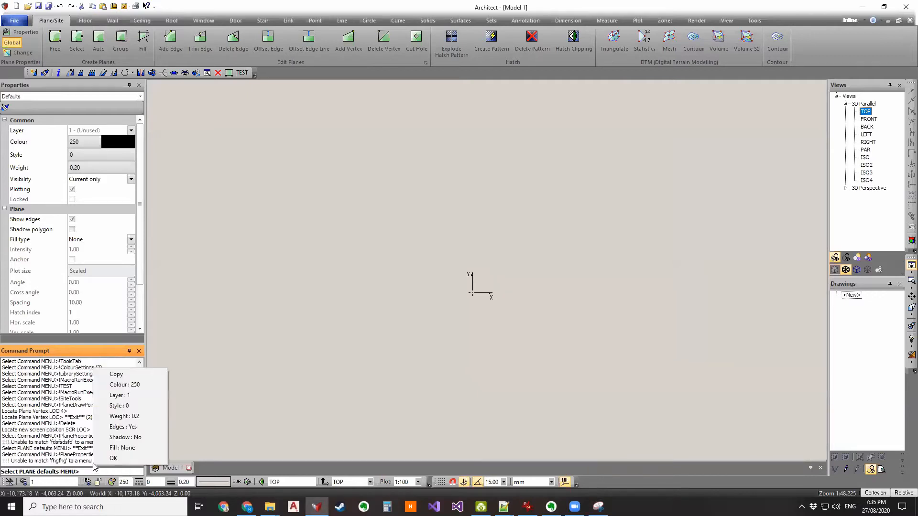
pyautogui.click(128, 448)
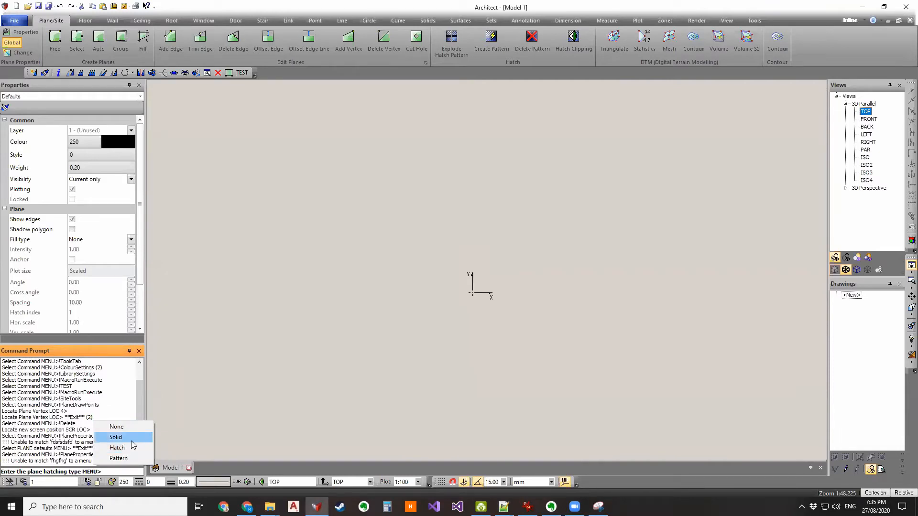
pyautogui.click(128, 447)
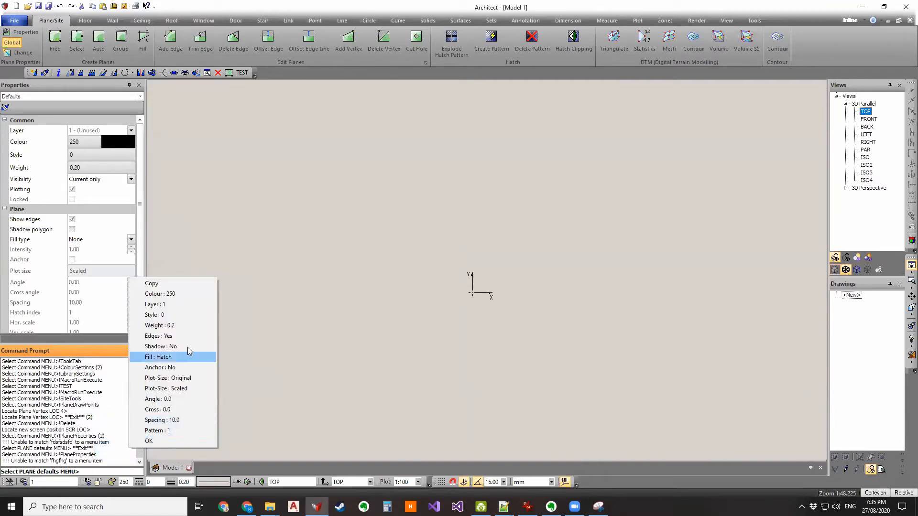
# - Capture the plane defaults list for Hatch fill with Snipping Tool and move the capture clear of the workspace
pyautogui.press('ctrl+Print')
pyautogui.moveTo(119, 263); pyautogui.dragTo(233, 457)
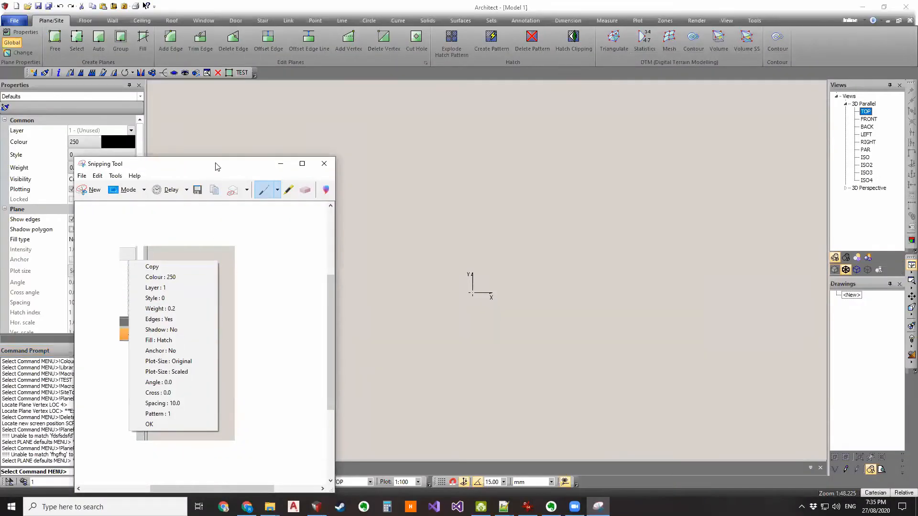
pyautogui.moveTo(223, 162); pyautogui.dragTo(756, 69)
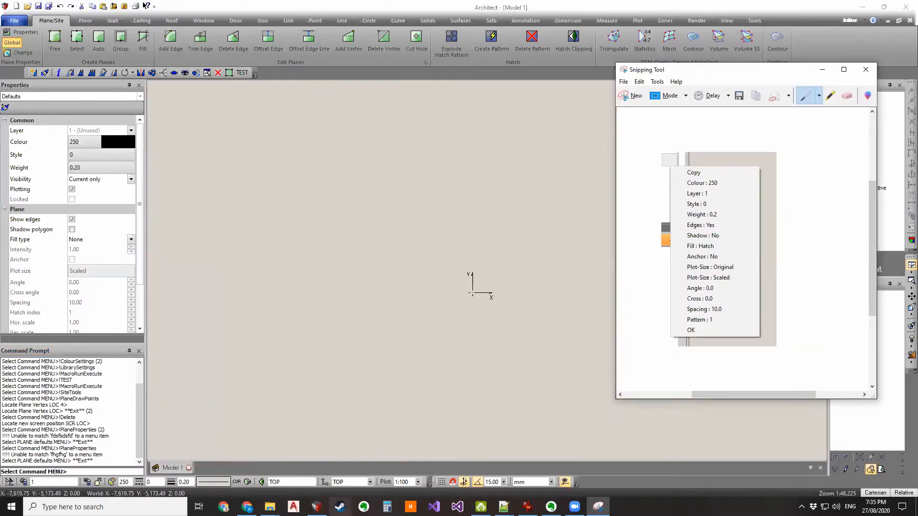
# - Switch to Test.mac in Notepad++, start its first line with "command", and move the window clear of the command history
pyautogui.moveTo(504, 507)
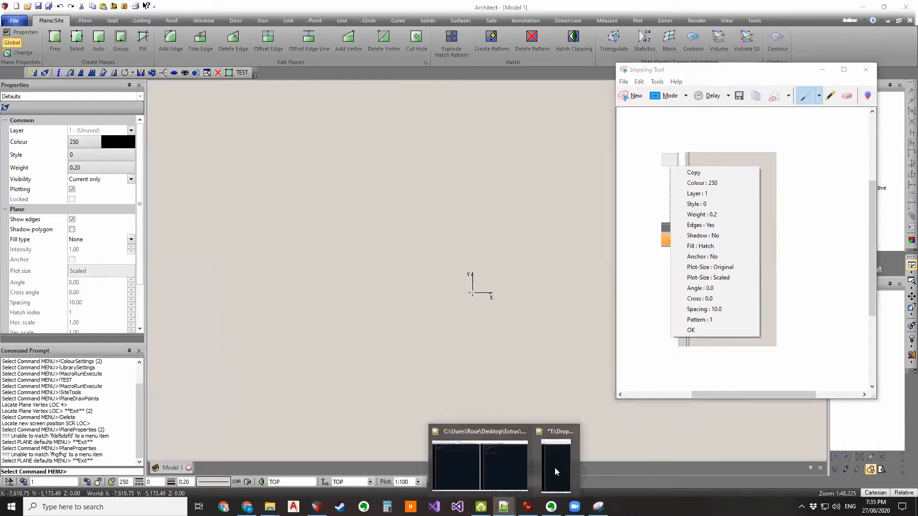
pyautogui.click(555, 459)
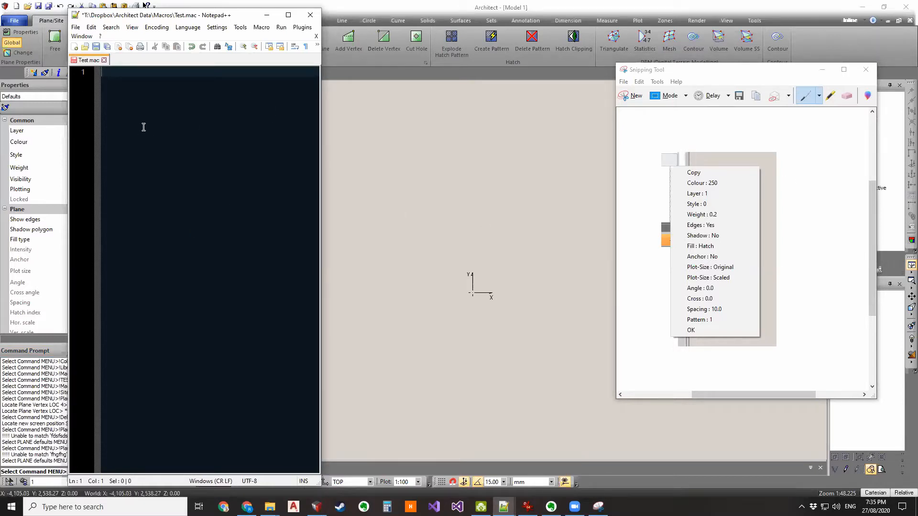
pyautogui.moveTo(161, 19); pyautogui.dragTo(295, 57)
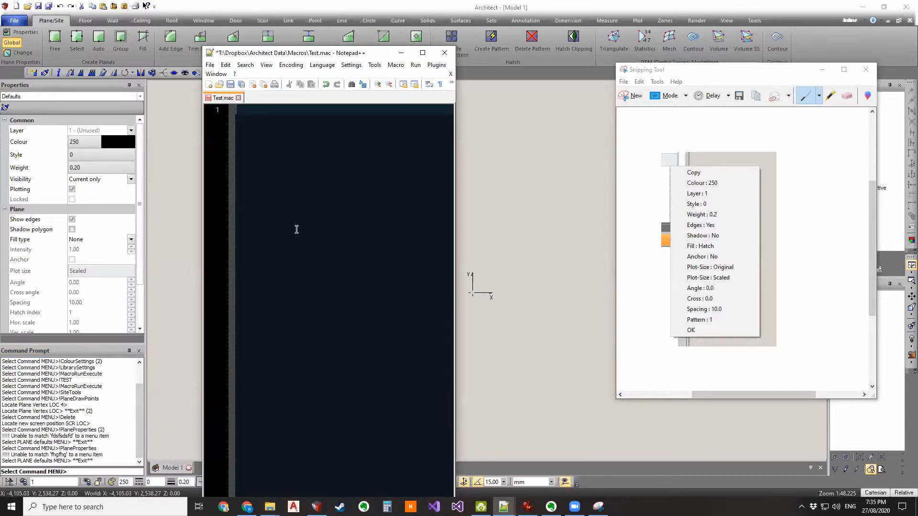
pyautogui.write('command')
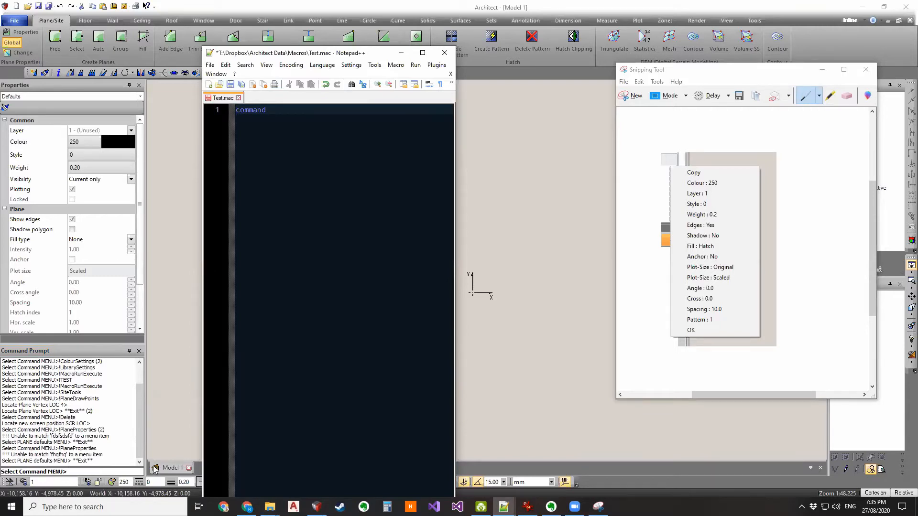
pyautogui.moveTo(314, 53); pyautogui.dragTo(324, 25)
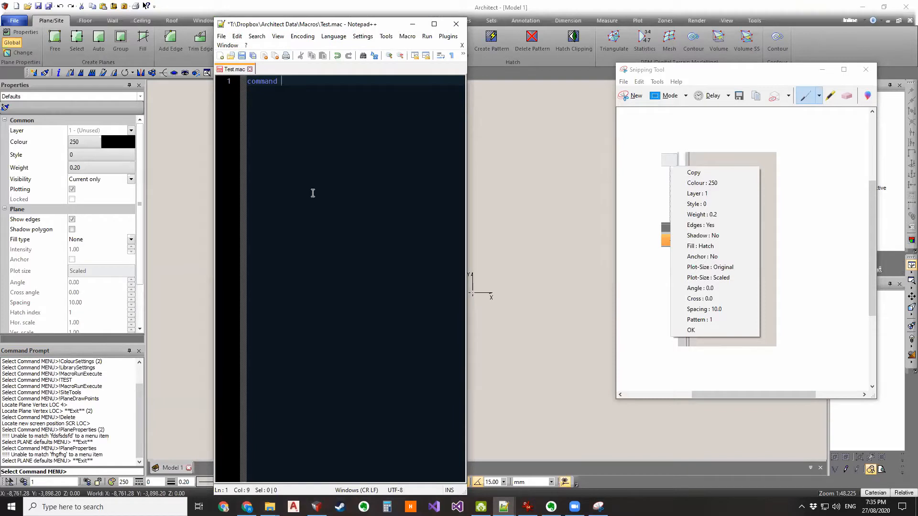
# - Copy !PlaneProperties from Architect's command history and paste it after "command" in Test.mac
pyautogui.click(101, 449)
pyautogui.moveTo(98, 448); pyautogui.dragTo(60, 448)
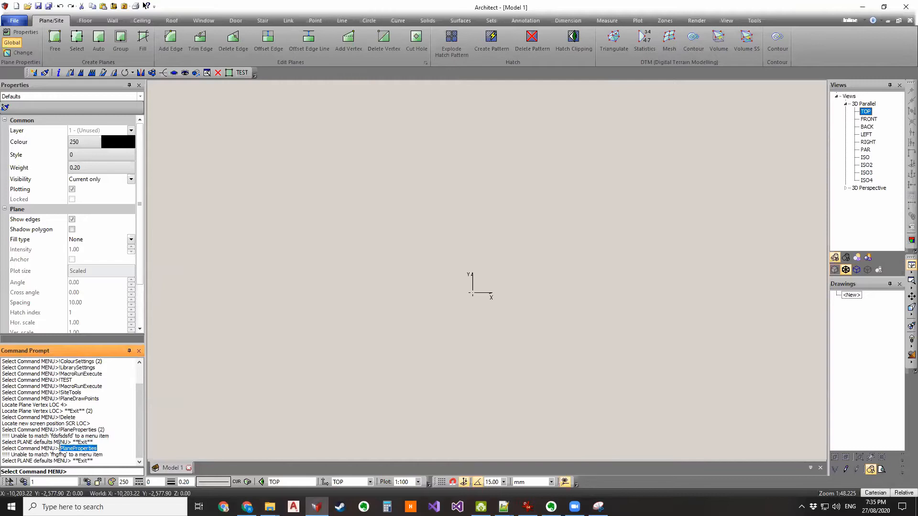
pyautogui.rightClick(62, 449)
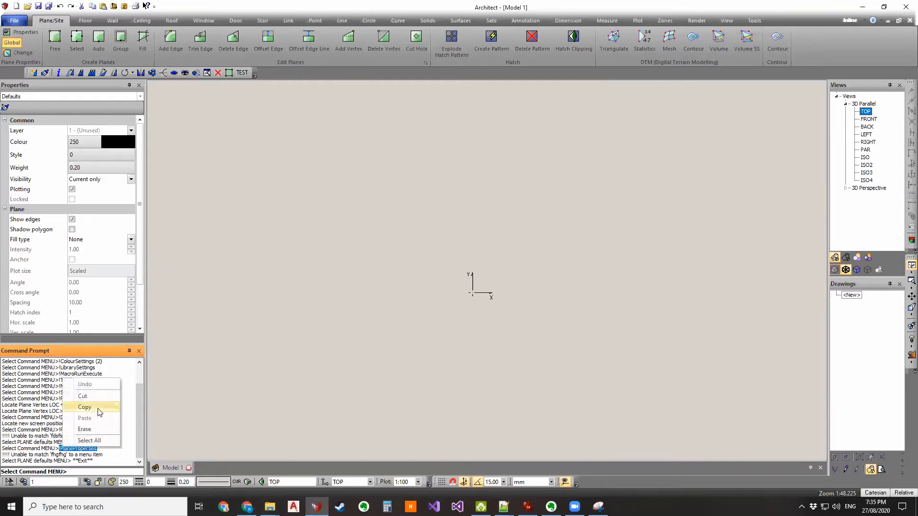
pyautogui.click(99, 412)
pyautogui.moveTo(503, 507)
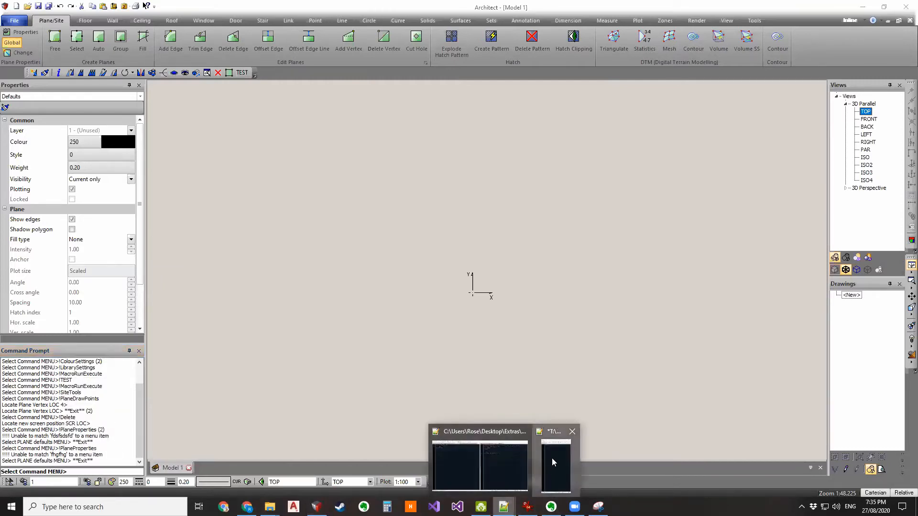
pyautogui.click(553, 462)
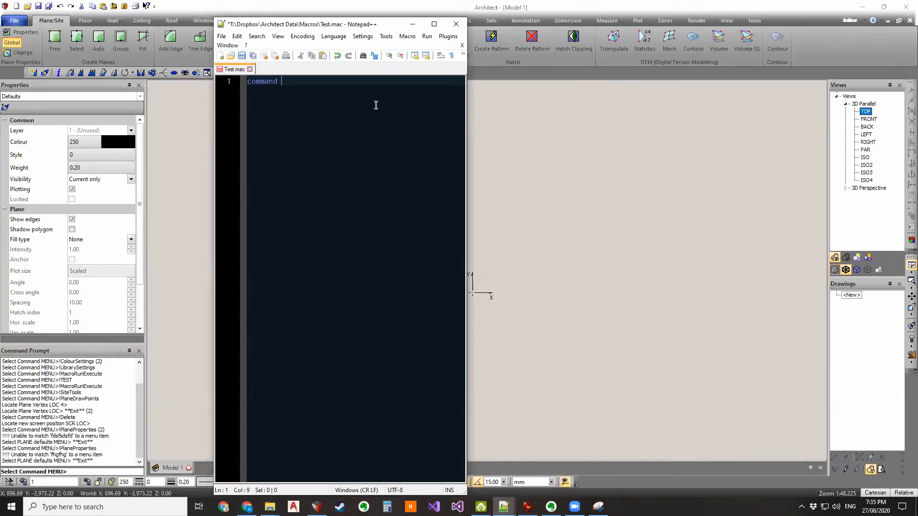
pyautogui.hotkey('ctrl', 'v')
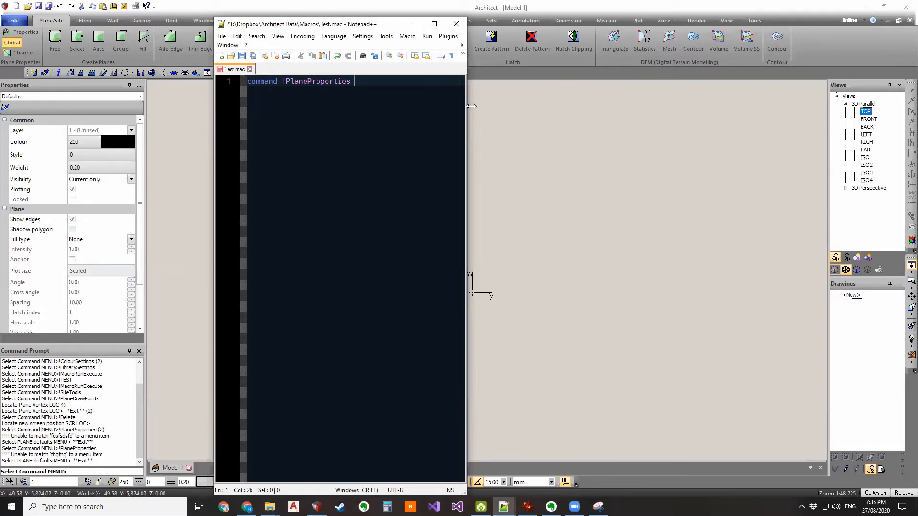
# - Widen the Notepad++ window and arrange it beside the Snipping Tool capture so the macro line and option list are both readable
pyautogui.moveTo(471, 106); pyautogui.dragTo(623, 147)
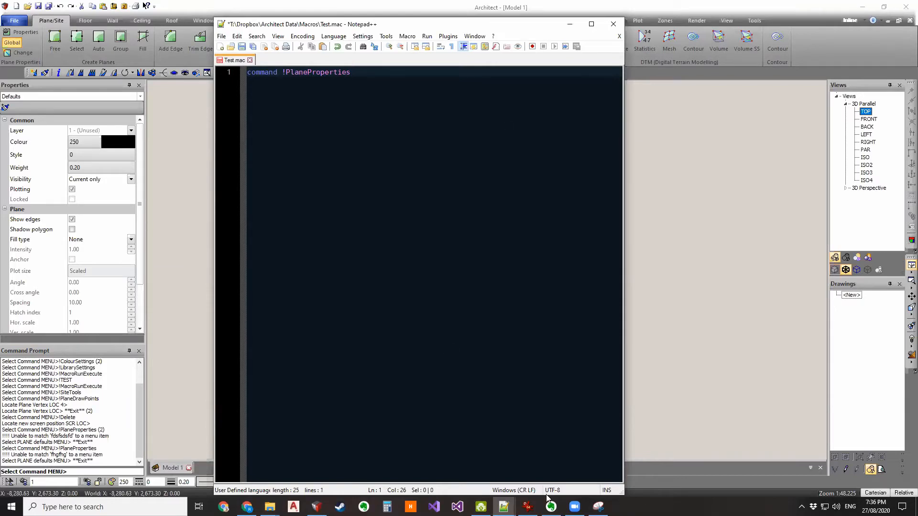
pyautogui.click(598, 507)
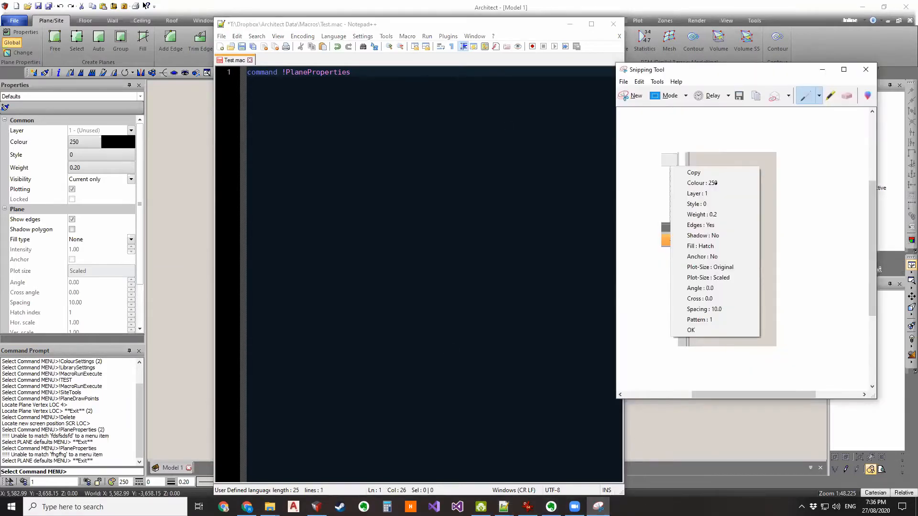
pyautogui.click(429, 82)
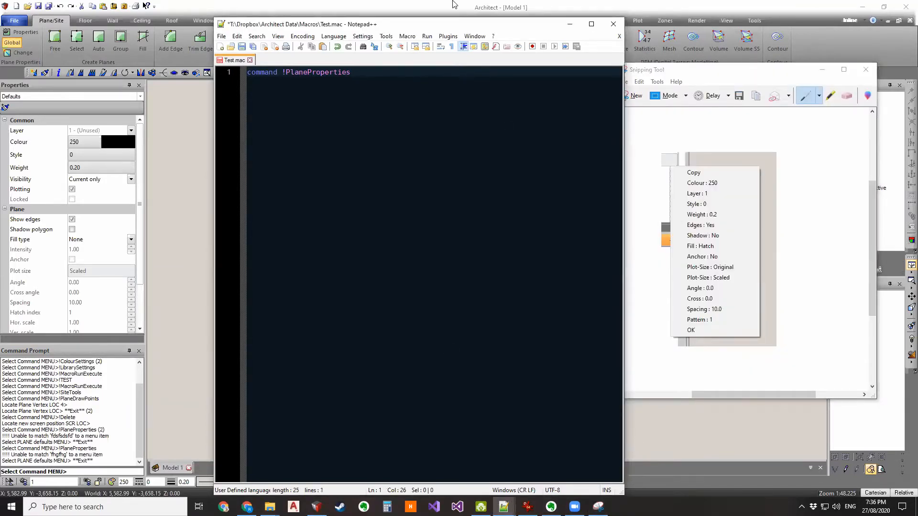
pyautogui.moveTo(465, 29); pyautogui.dragTo(397, 27)
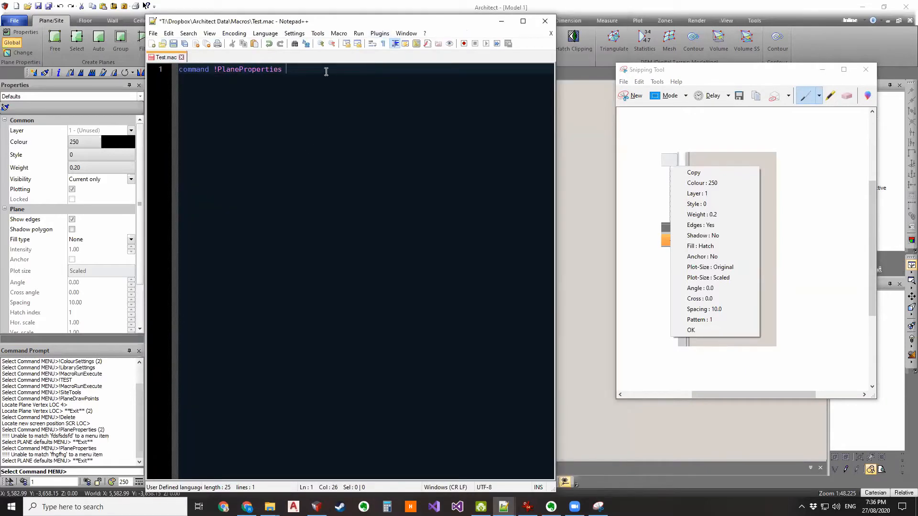
# - Add the colour and layer settings "col 5 lay 50" after !PlaneProperties in the macro line
pyautogui.write('col')
pyautogui.write('5 lay 50')
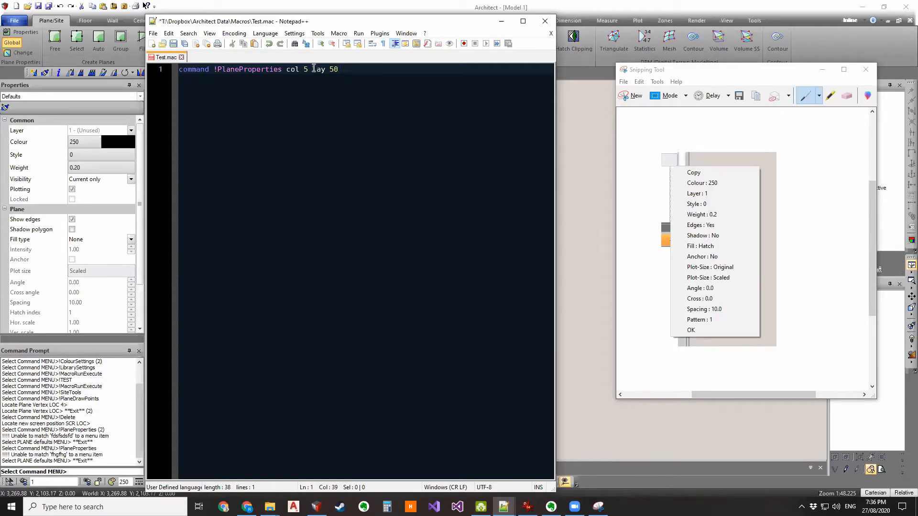
pyautogui.click(348, 70)
pyautogui.moveTo(285, 70); pyautogui.dragTo(325, 70)
pyautogui.click(348, 70)
# - Extend the !PlaneProperties line with "sty 4 wei 0.25 Edge No Shad No Fill Hatch" and start a second line
pyautogui.write('sty 4')
pyautogui.write('wei 0.25 Edge No S')
pyautogui.write('d ')
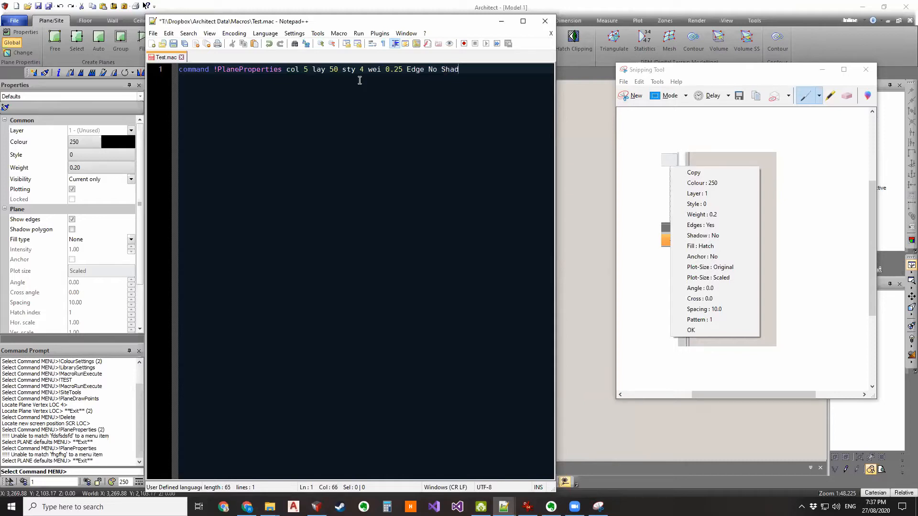
pyautogui.write('NO')
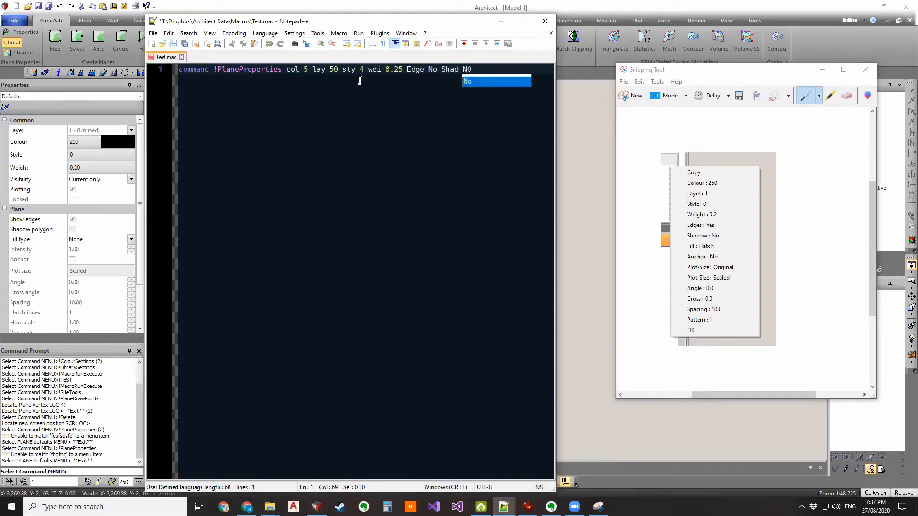
pyautogui.press('BackSpace')
pyautogui.write('o ')
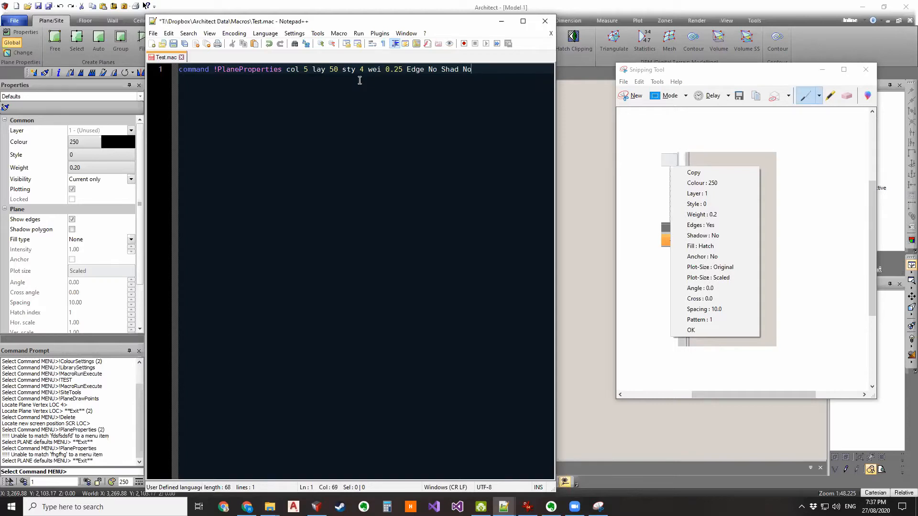
pyautogui.write('Fill Hatch')
pyautogui.press('Return')
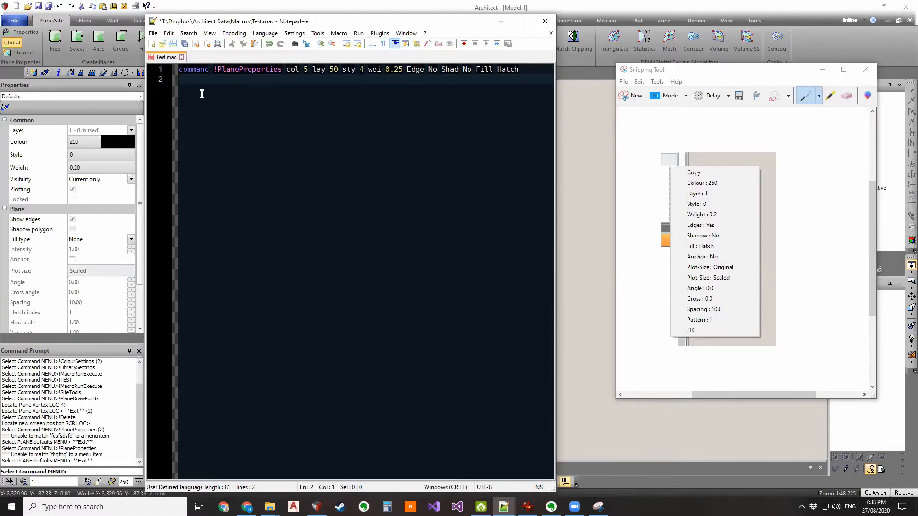
# - Start the second macro line with "command" and bracket the two Plot-Size options in the Snipping Tool capture with the pen
pyautogui.write('command')
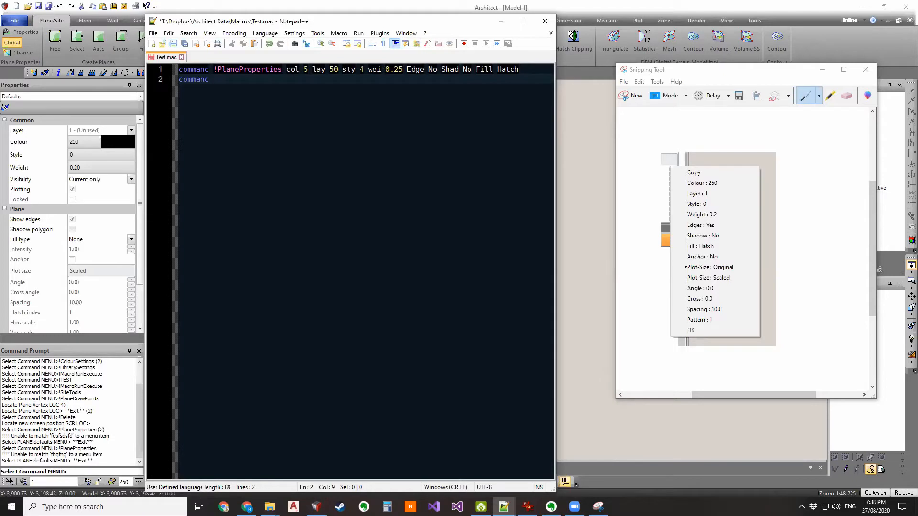
pyautogui.click(682, 277)
pyautogui.moveTo(682, 276)
pyautogui.mouseDown()
pyautogui.moveTo(683, 266)
pyautogui.moveTo(689, 282)
pyautogui.mouseUp()
pyautogui.click(237, 89)
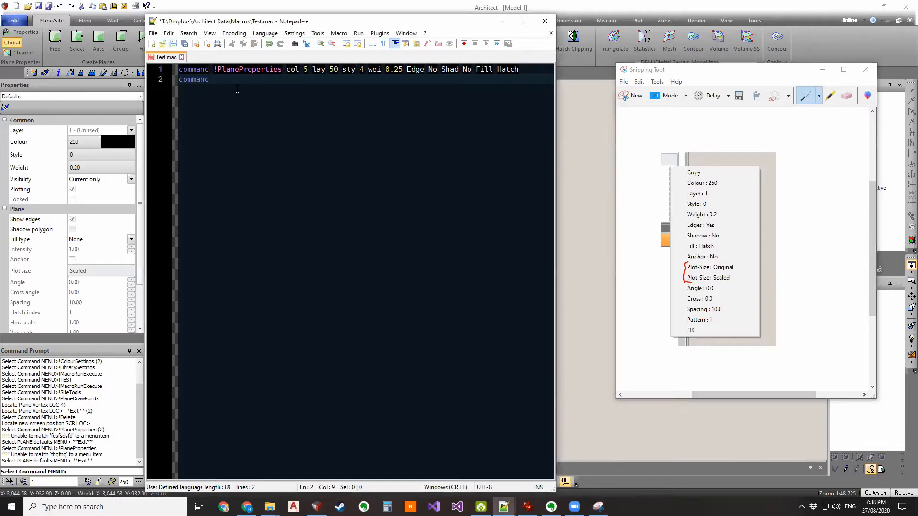
# - Append "anc No" to the first macro line and complete the second line with "Plot-size Original ok"
pyautogui.click(527, 69)
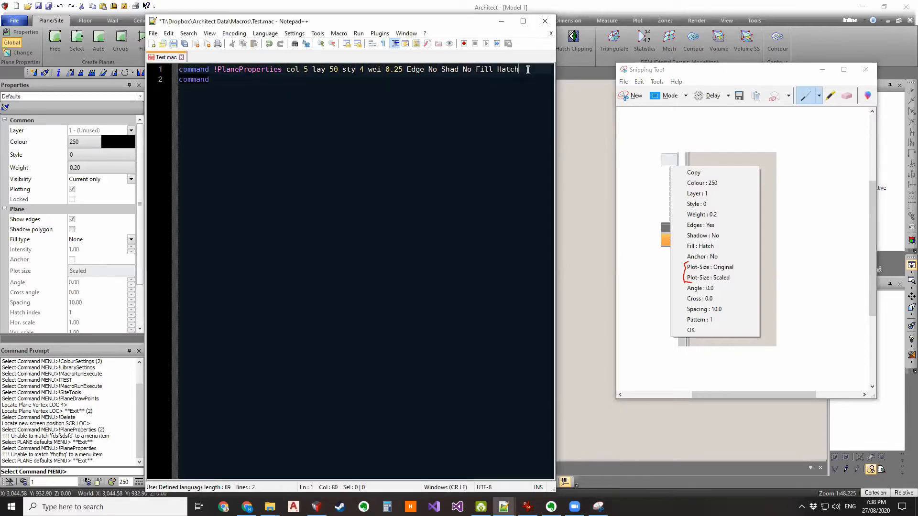
pyautogui.write('anc No')
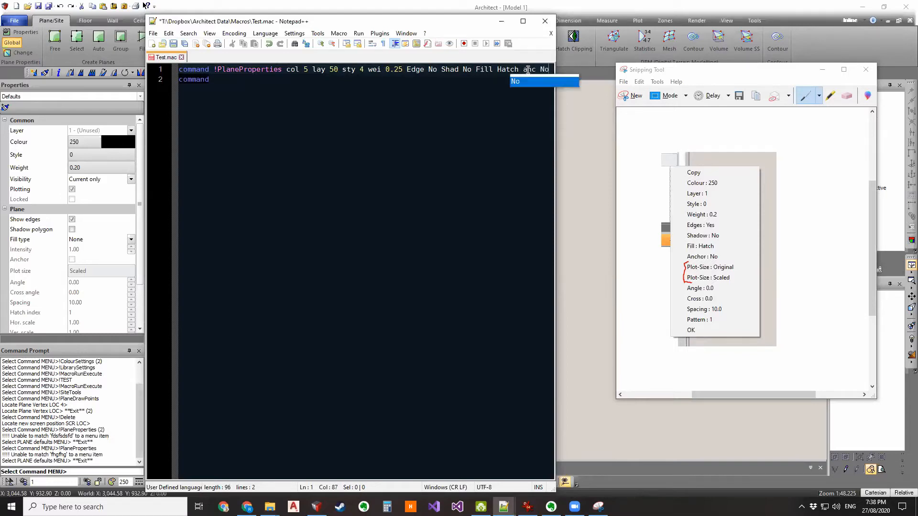
pyautogui.click(435, 82)
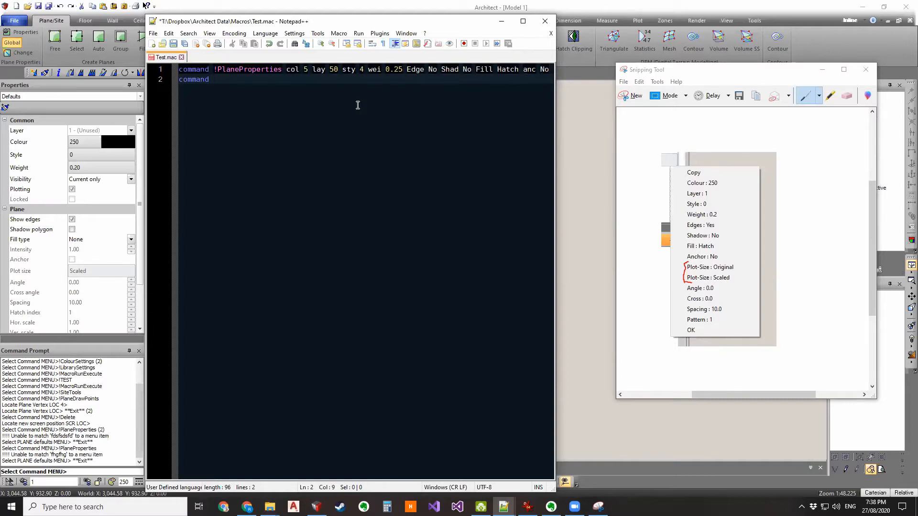
pyautogui.write('Plot-size Orig')
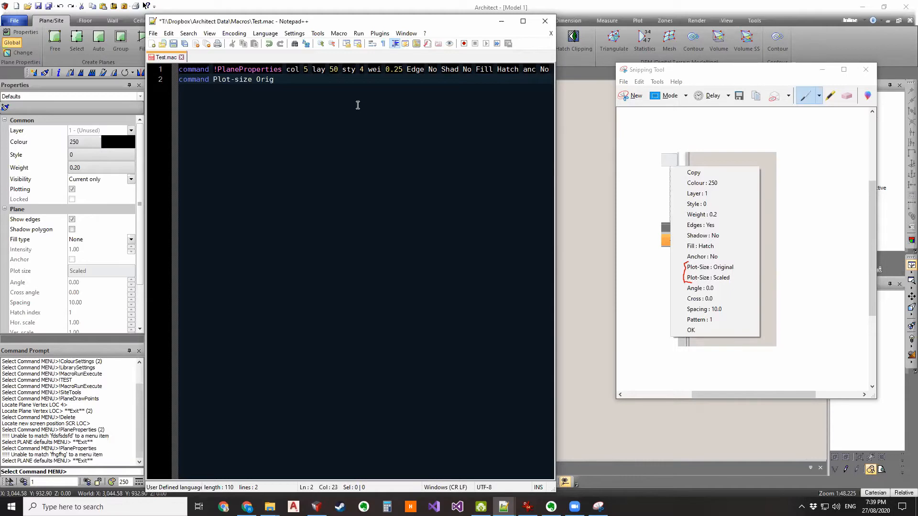
pyautogui.write('inal ok')
pyautogui.click(295, 80)
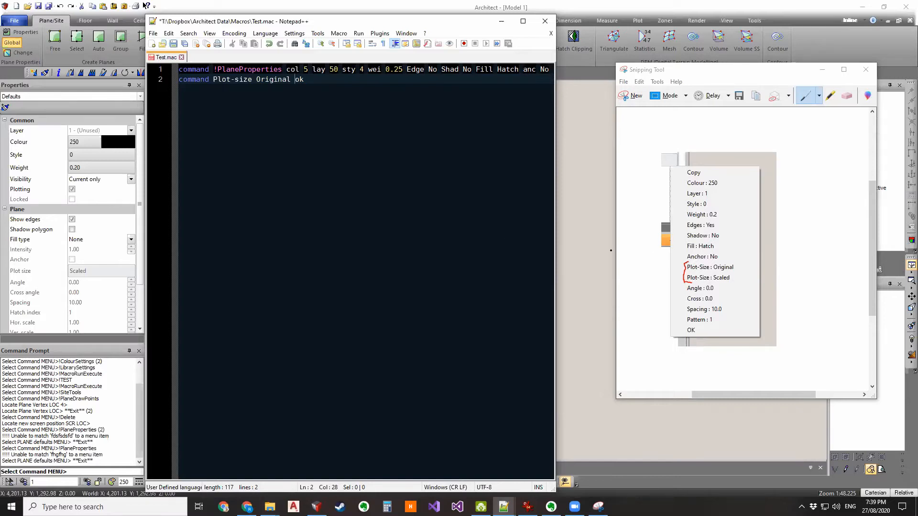
# - Underline Fill : Hatch in the Snipping Tool capture, then move the capture off the working area
pyautogui.click(751, 79)
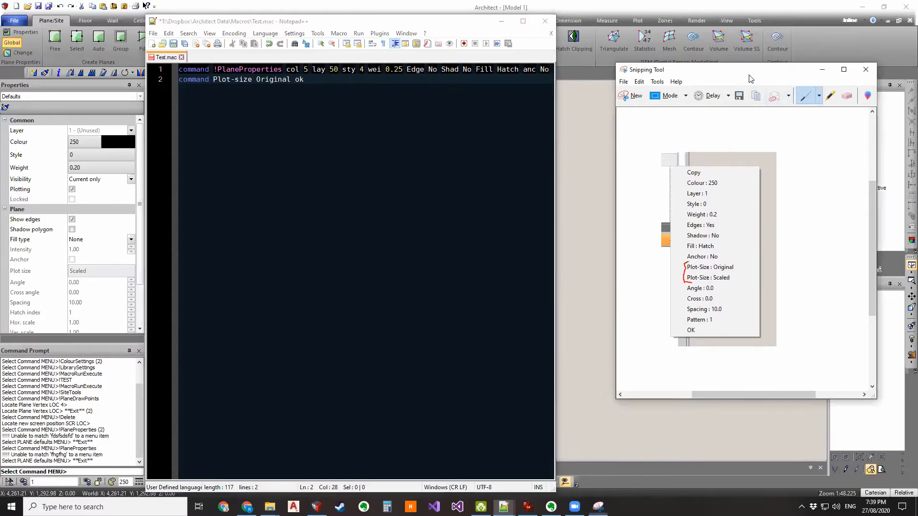
pyautogui.moveTo(751, 78); pyautogui.dragTo(714, 90)
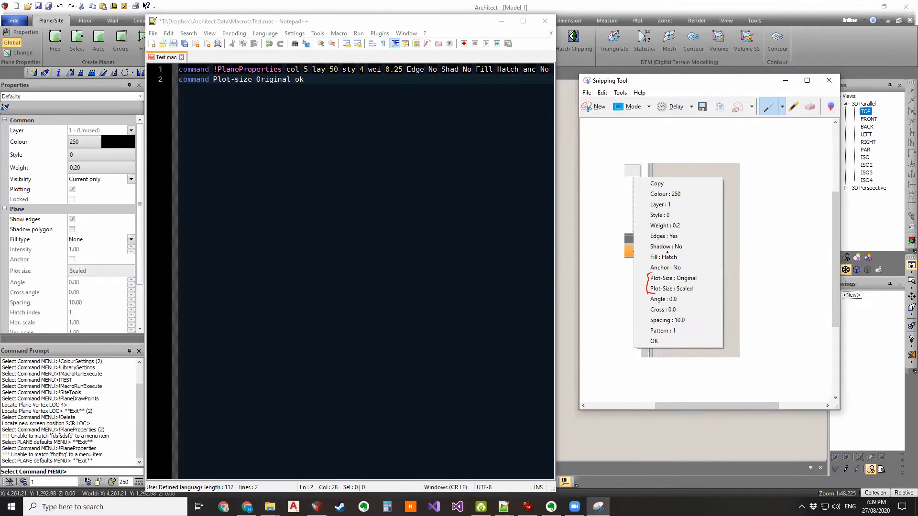
pyautogui.moveTo(651, 263); pyautogui.dragTo(674, 260)
pyautogui.click(344, 79)
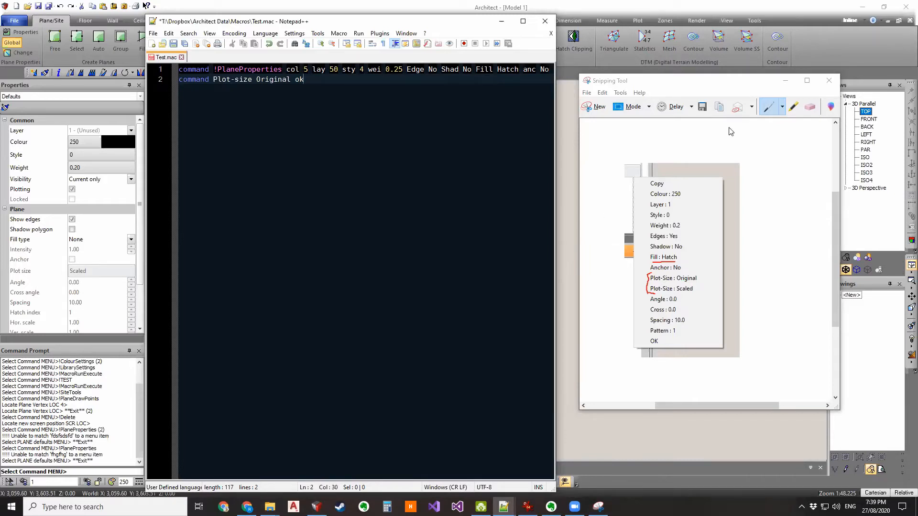
pyautogui.moveTo(721, 82); pyautogui.dragTo(917, 86)
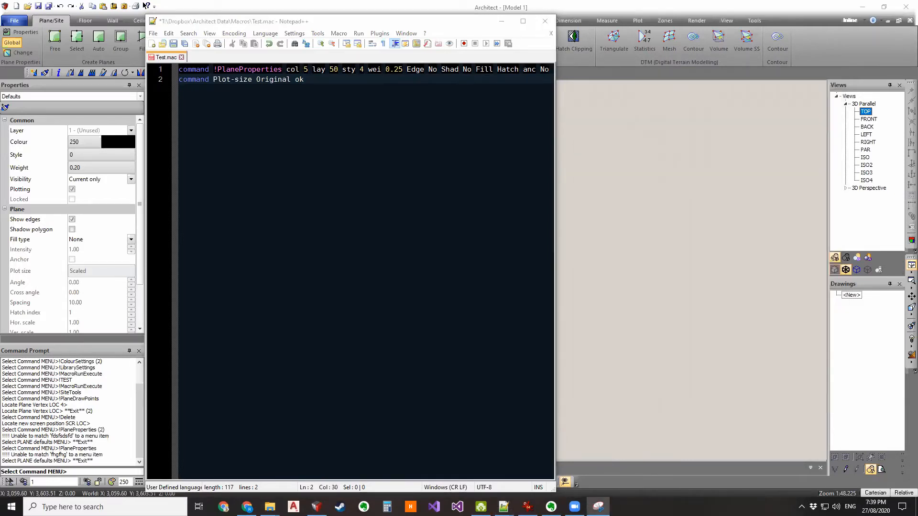
# - Save Test.mac, minimise Notepad++, run the TEST macro in Architect, and check the resulting plane properties
pyautogui.click(173, 44)
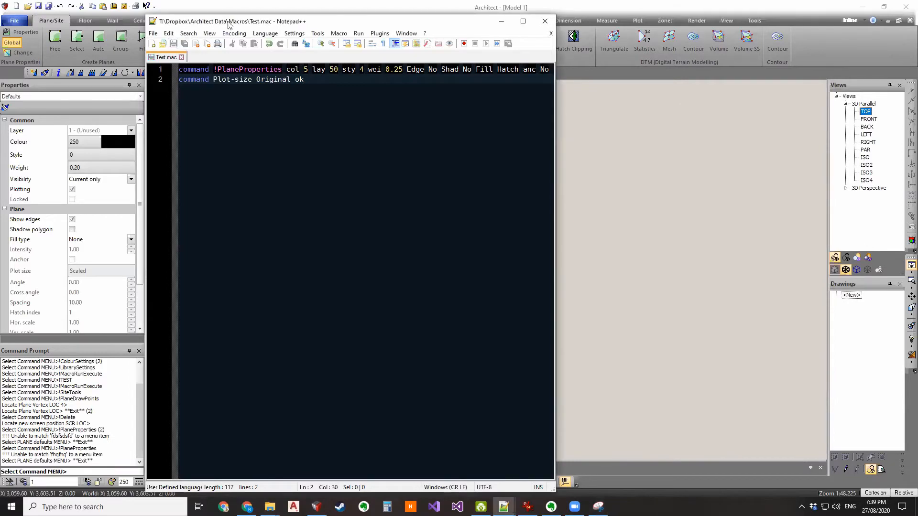
pyautogui.click(501, 21)
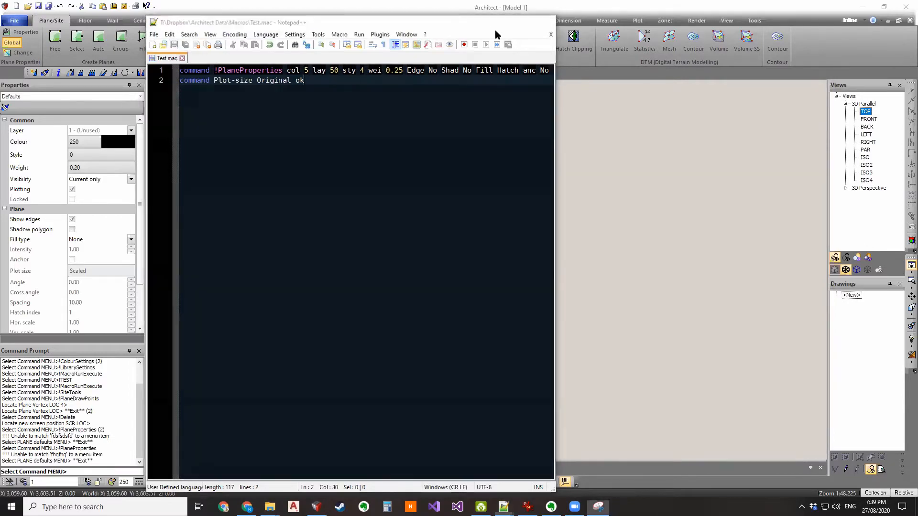
pyautogui.click(242, 73)
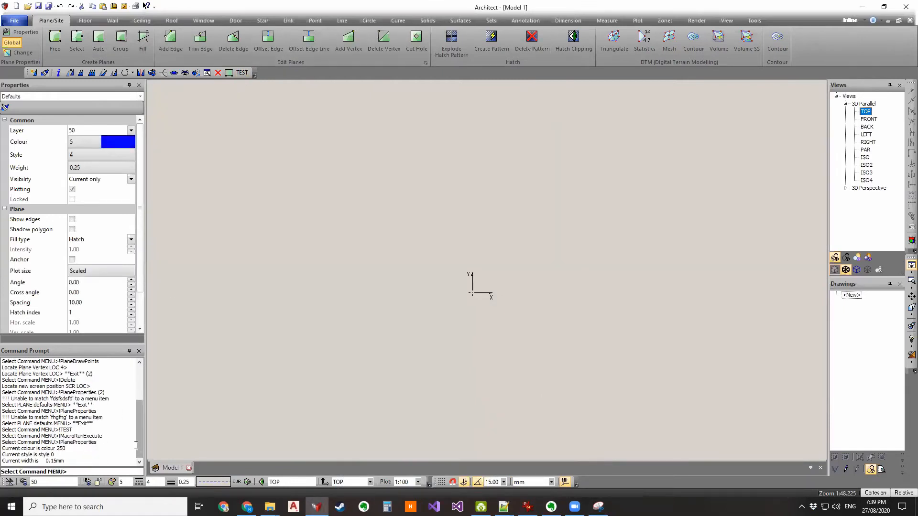
pyautogui.scroll(-2, 103, 191)
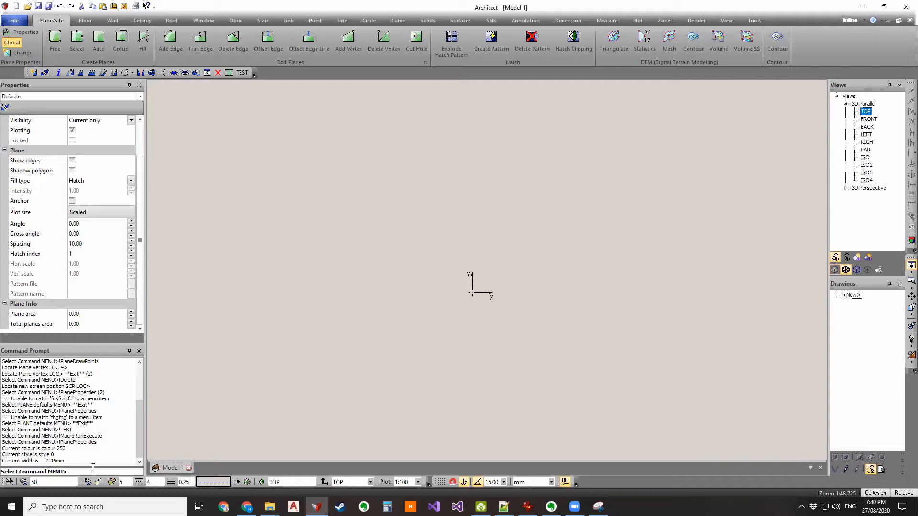
# - Copy !PlaneProperties from the command history and run it with the dummy argument "dfg" to bring up the plane defaults options
pyautogui.moveTo(98, 442); pyautogui.dragTo(59, 442)
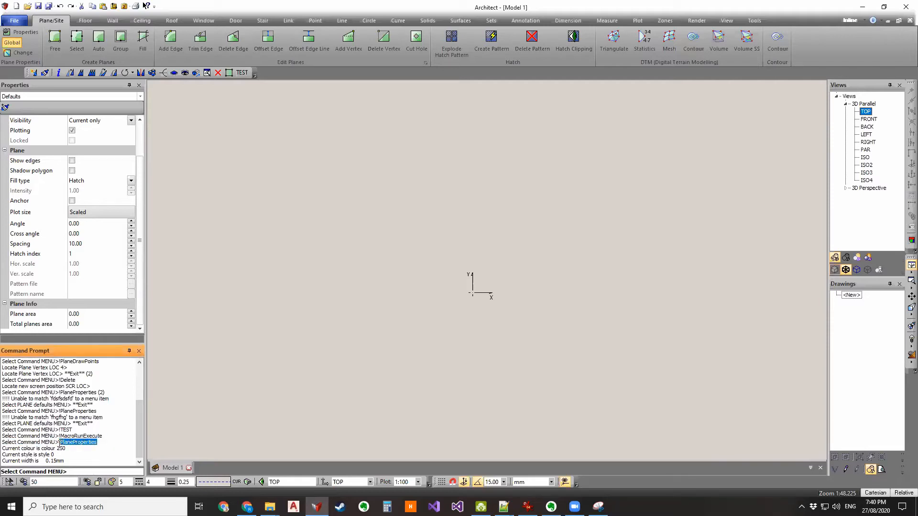
pyautogui.rightClick(64, 443)
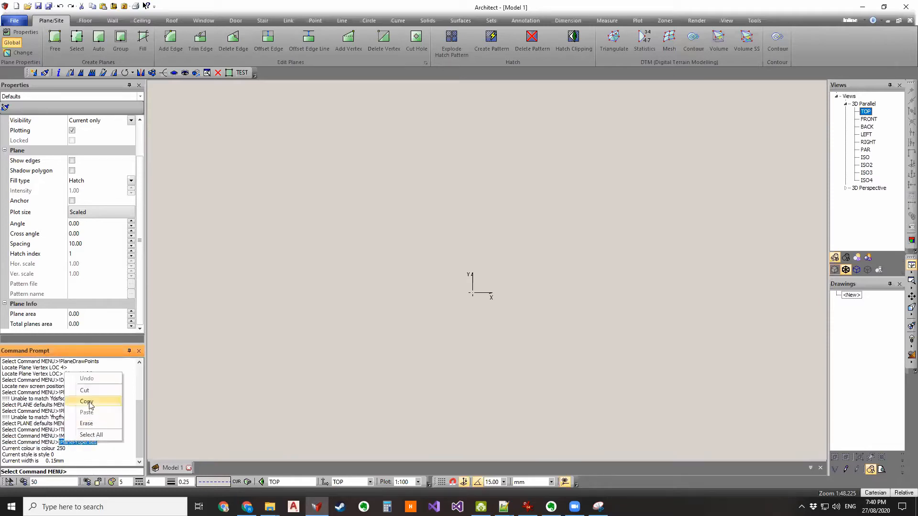
pyautogui.click(87, 403)
pyautogui.click(76, 473)
pyautogui.rightClick(75, 473)
pyautogui.click(105, 450)
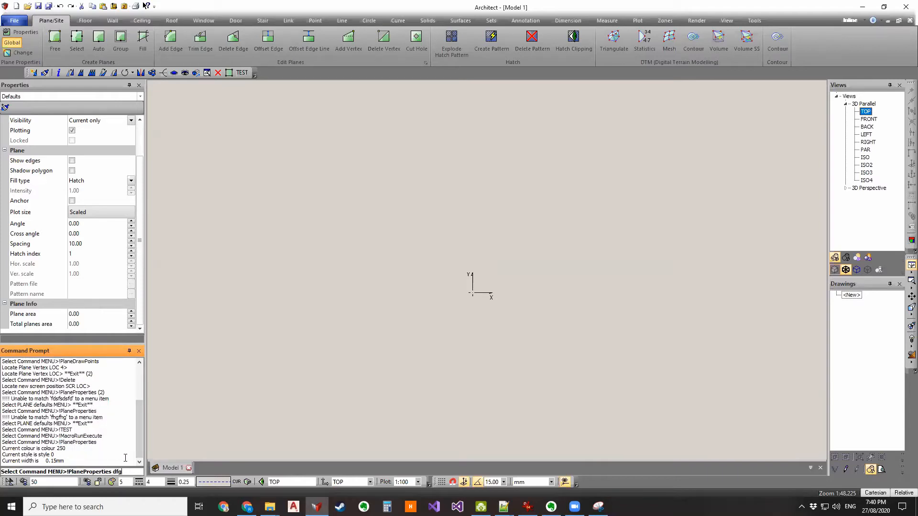
pyautogui.press('Return')
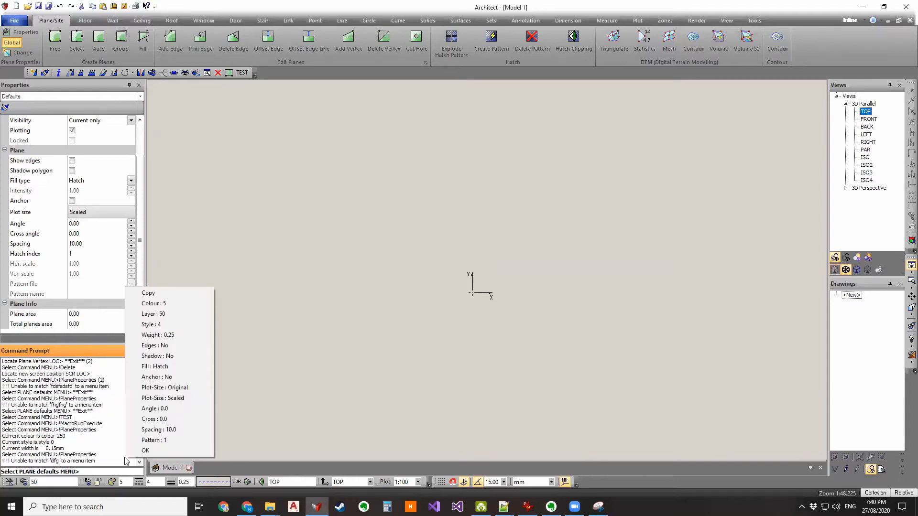
# - Toggle the first Plot-Size option repeatedly between Original and Plot-Scaled to examine how the plane defaults choices change
pyautogui.click(191, 387)
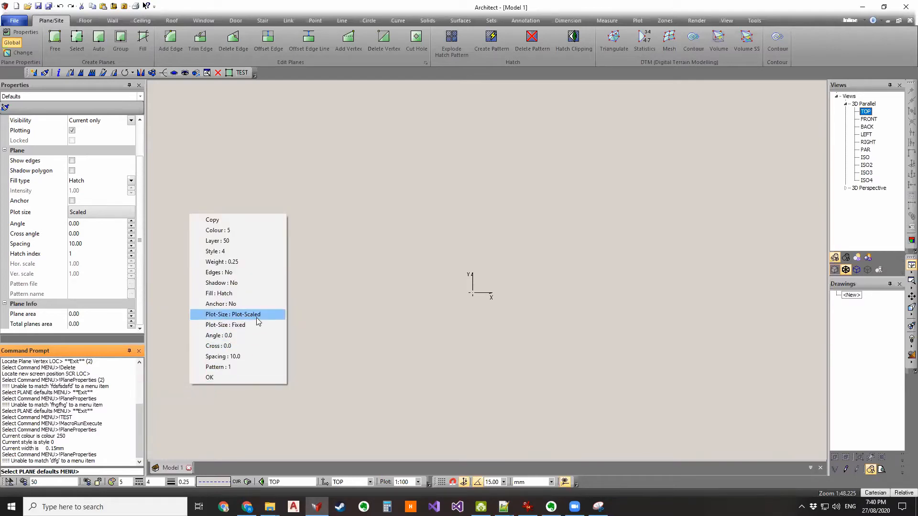
pyautogui.click(257, 321)
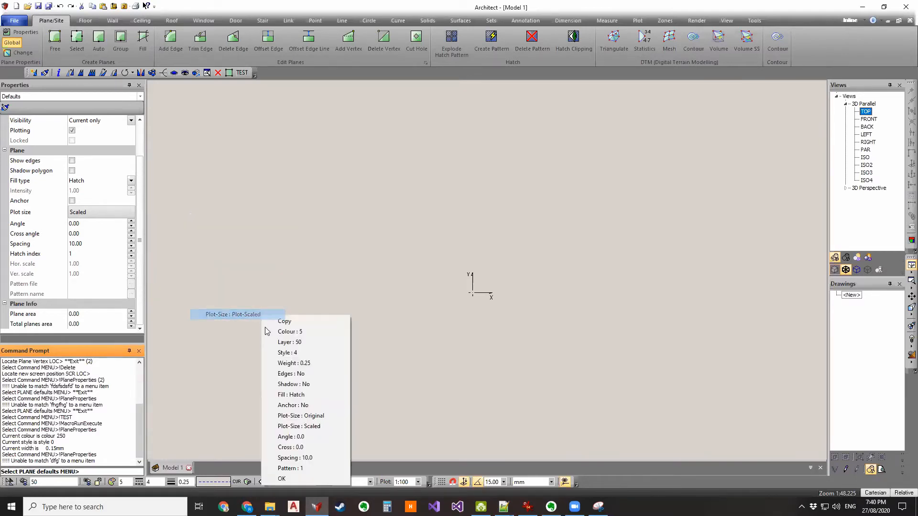
pyautogui.click(336, 417)
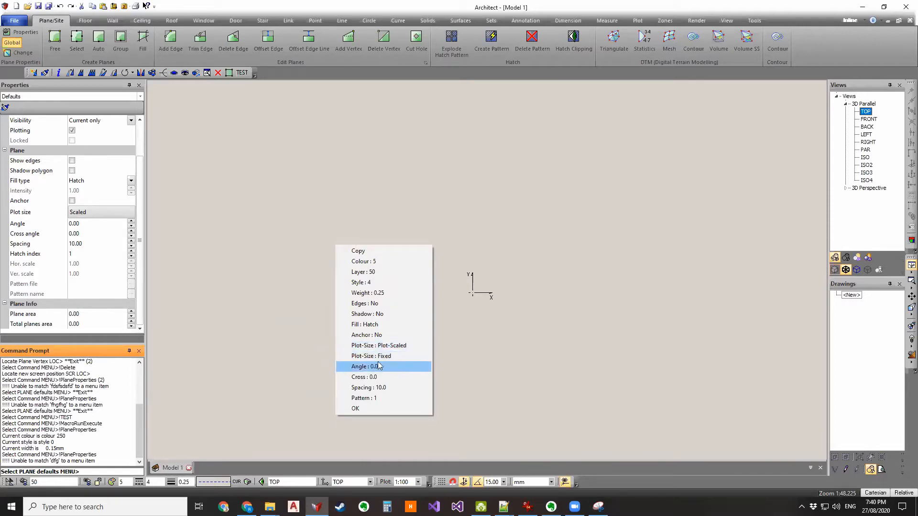
pyautogui.click(409, 345)
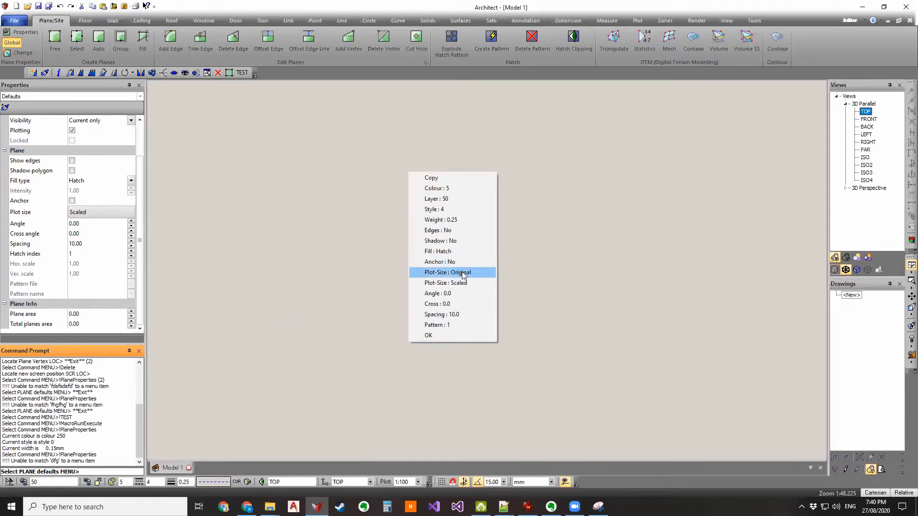
pyautogui.click(465, 274)
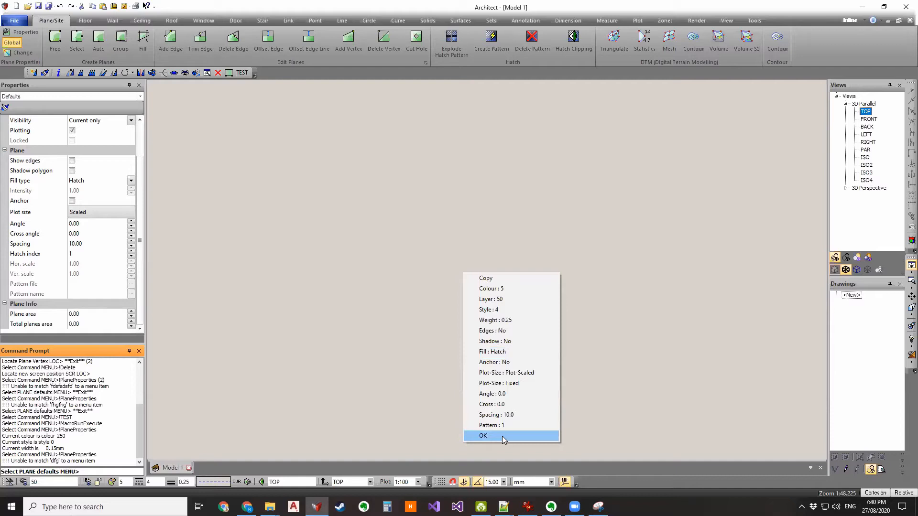
# - Switch to Test.mac and put the settings from "col 5" through "anc No" on their own second line starting with "command"
pyautogui.hotkey('alt', 'Tab')
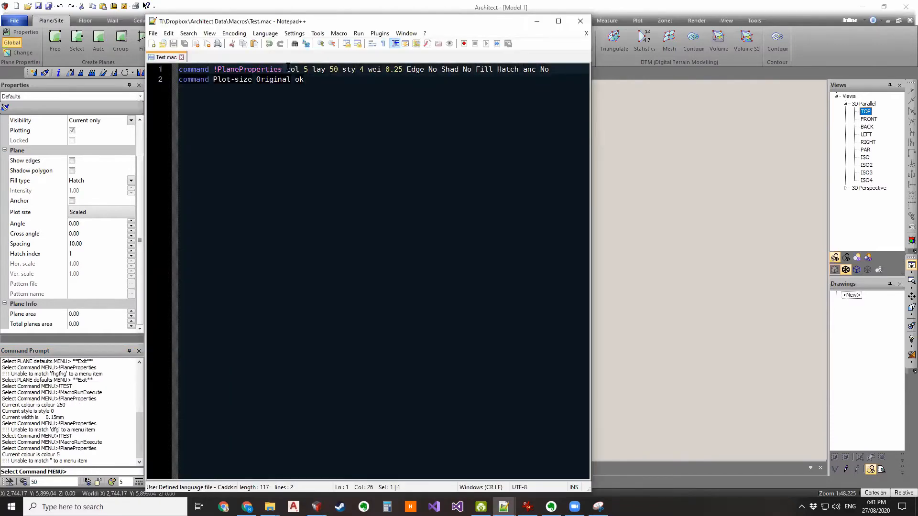
pyautogui.press('Return')
pyautogui.write('cmmand')
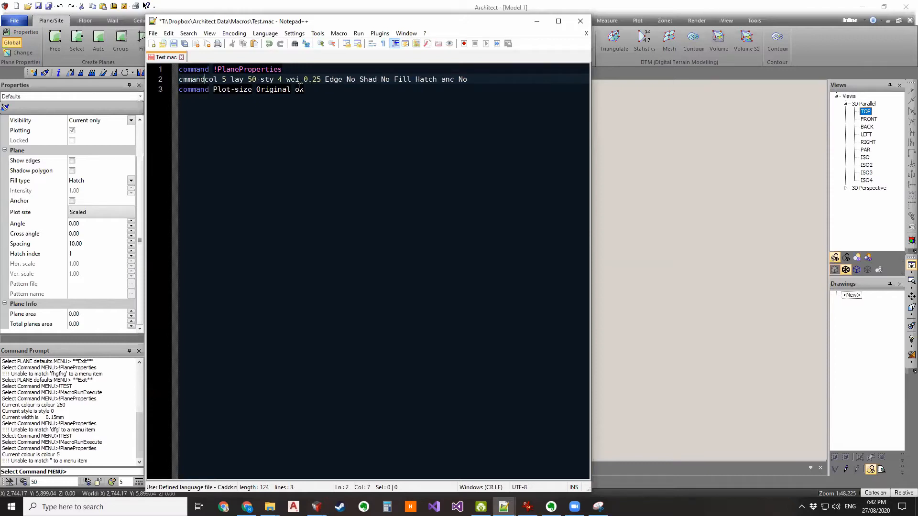
pyautogui.click(184, 79)
pyautogui.write('o')
pyautogui.hotkey('ctrl', 'End')
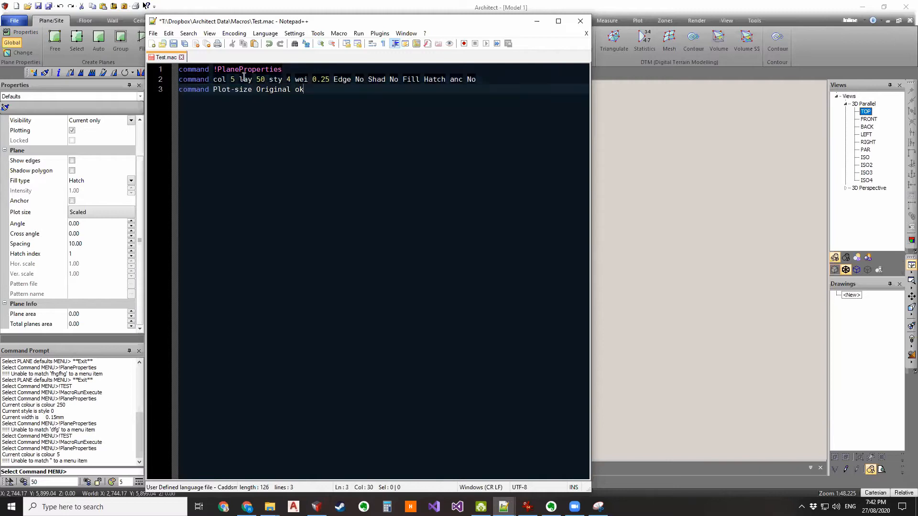
pyautogui.click(207, 80)
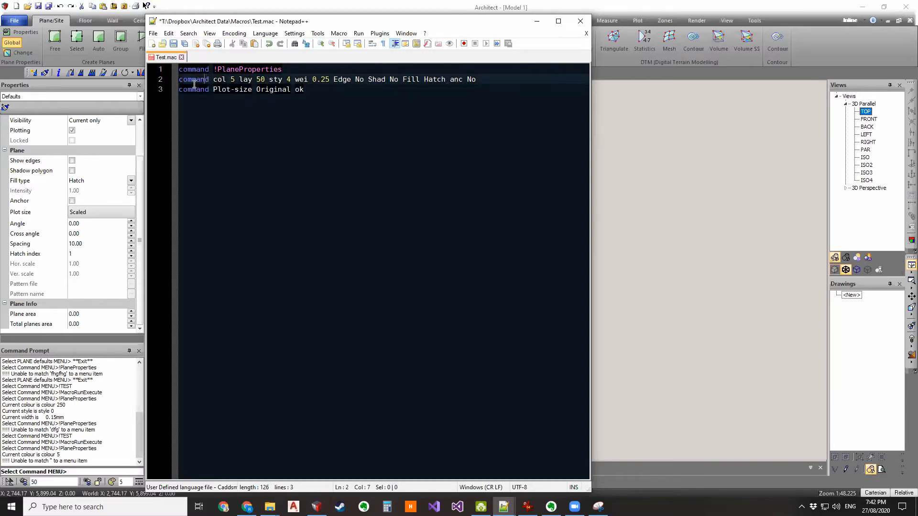
# - Split the settings line before "Edge No" so "Edge No Shad No Fill Hatch anc No" becomes its own "command" line
pyautogui.click(367, 124)
pyautogui.moveTo(331, 80); pyautogui.dragTo(334, 80)
pyautogui.press('Return')
pyautogui.write('comman')
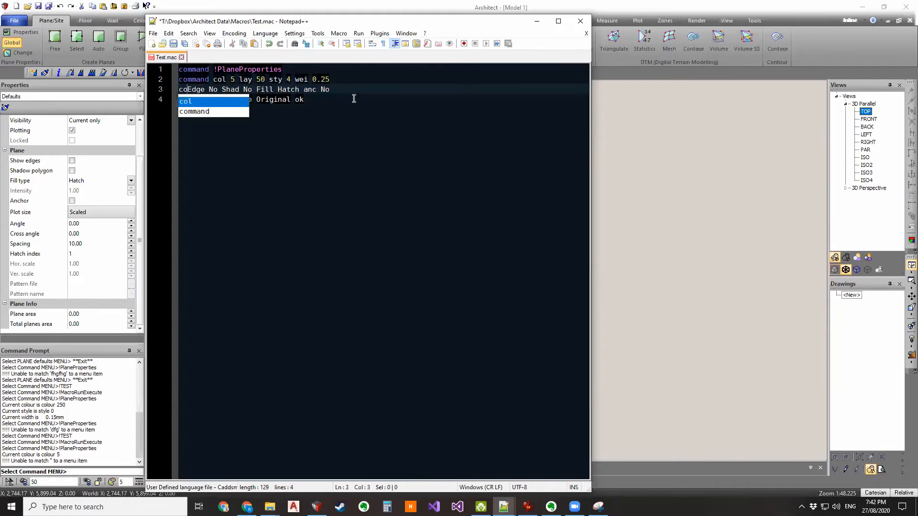
pyautogui.write('d')
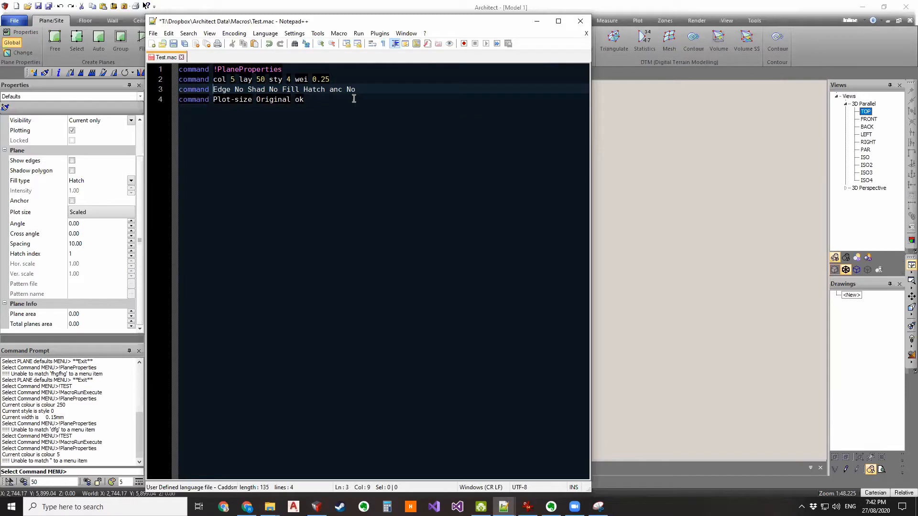
pyautogui.click(353, 99)
pyautogui.click(294, 99)
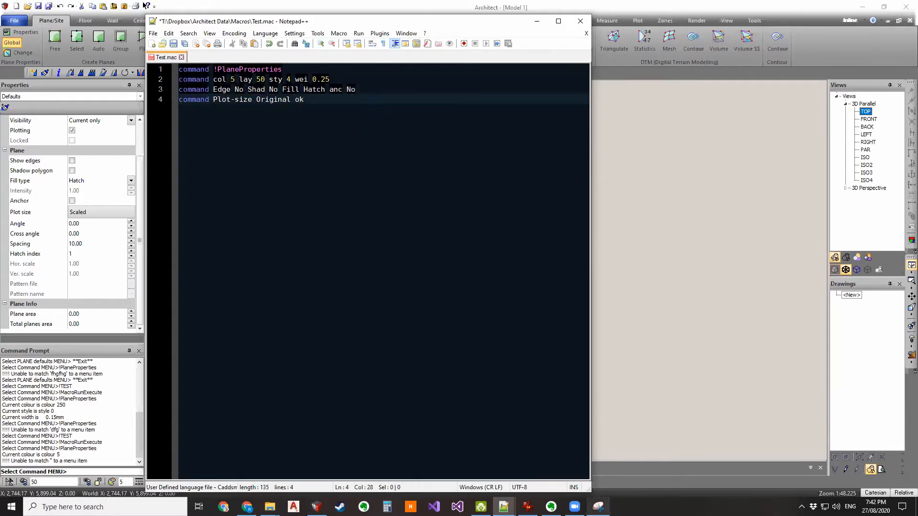
# - Using the Snipping Tool options list as reference, replace Original with Scaled after Plot-size in Test.mac and add "Ang 45" before ok
pyautogui.click(599, 507)
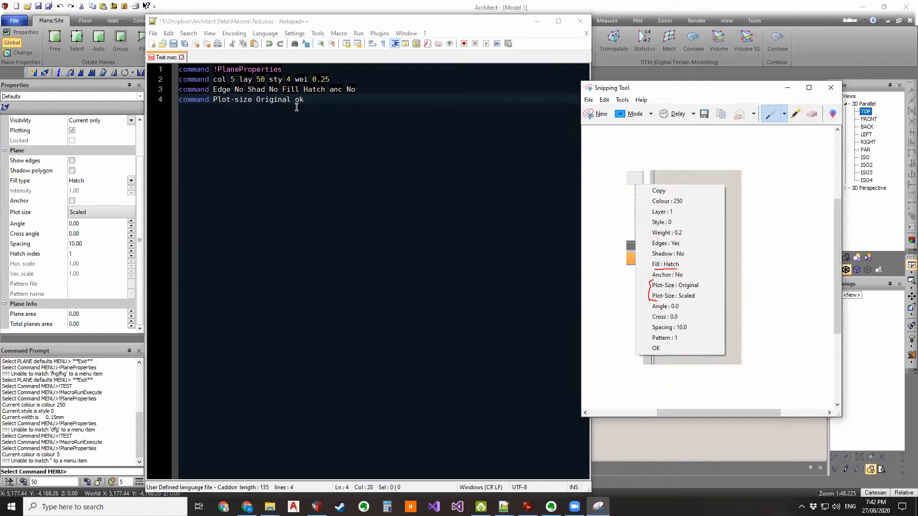
pyautogui.moveTo(290, 99); pyautogui.dragTo(257, 103)
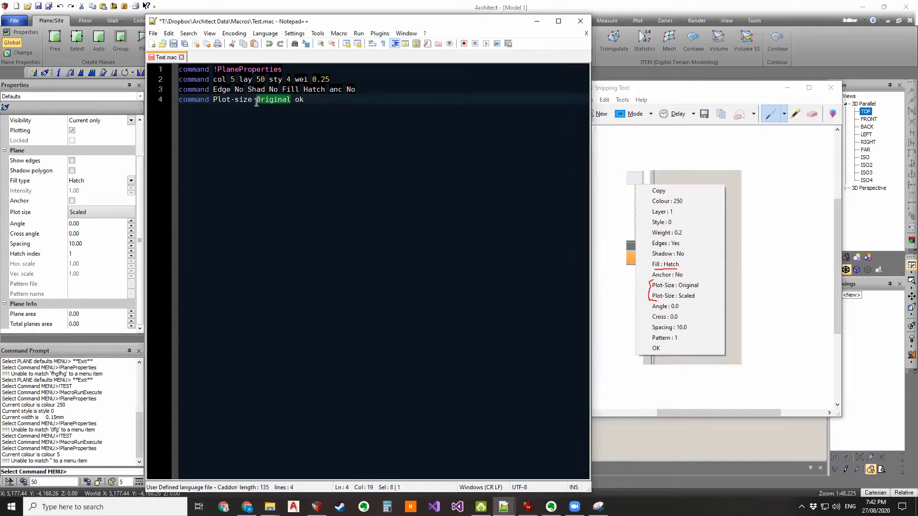
pyautogui.press('BackSpace')
pyautogui.write('aled Ang 45')
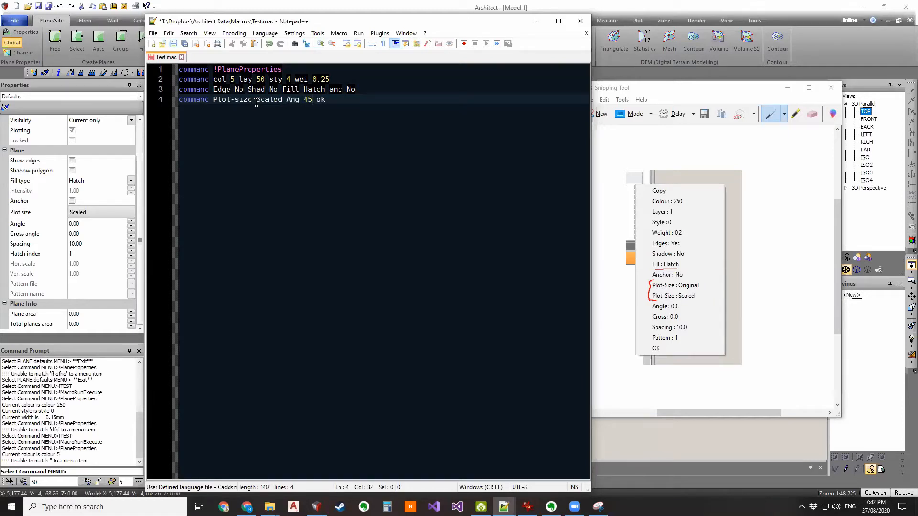
# - Add "Cross 90 Spacing 10 Pat 2" before ok on the last command line and save Test.mac
pyautogui.write(' Cross')
pyautogui.write(' 90')
pyautogui.write(' Spa')
pyautogui.write('c')
pyautogui.write('ing ')
pyautogui.write('10')
pyautogui.write(' Patte')
pyautogui.press('BackSpace')
pyautogui.press('BackSpace')
pyautogui.press('BackSpace')
pyautogui.press('BackSpace')
pyautogui.click(174, 44)
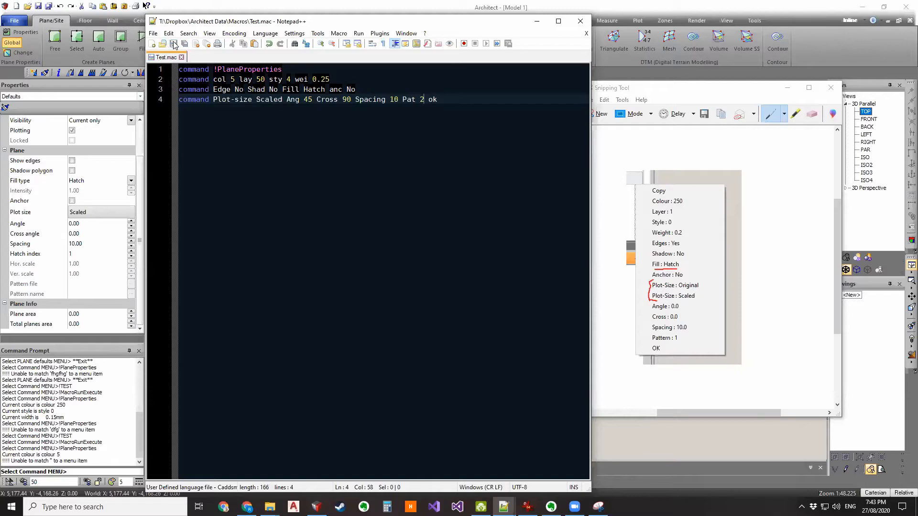
# - Switch to Architect, try running the TEST macro with the Scaled plot size, and exit the plane defaults options
pyautogui.click(123, 381)
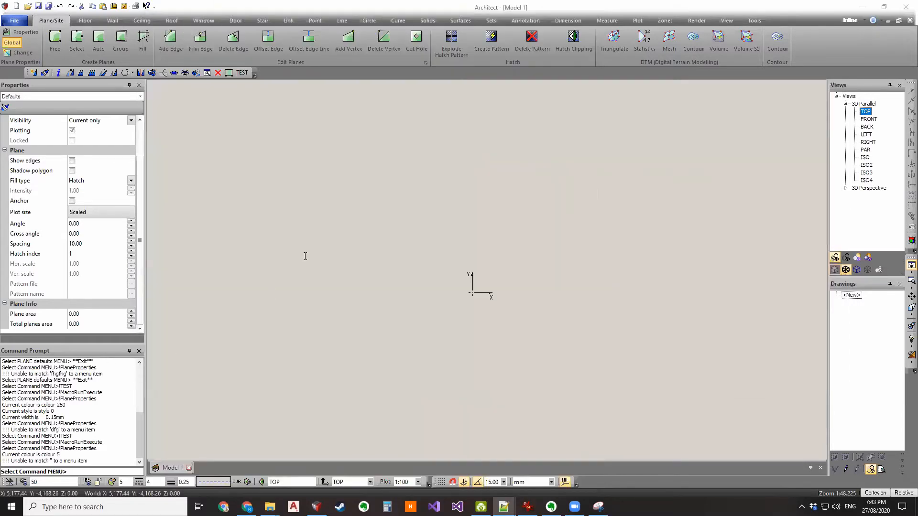
pyautogui.click(242, 73)
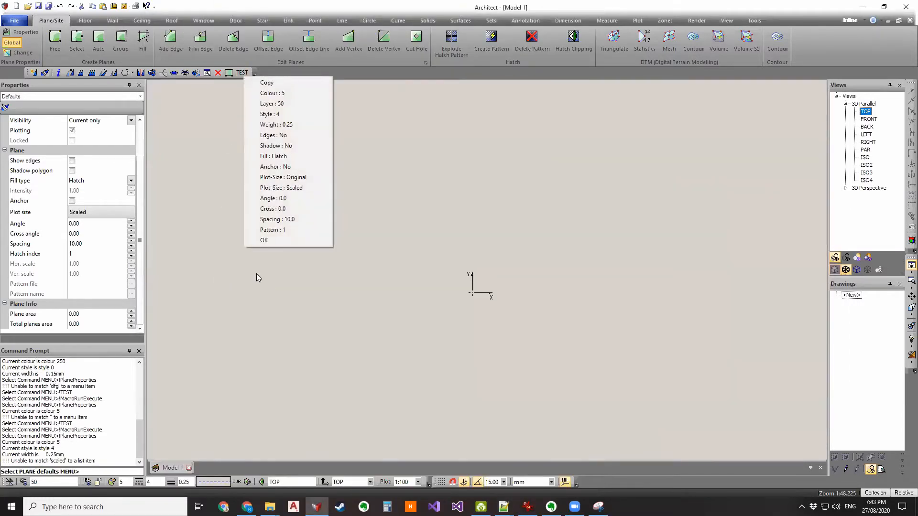
pyautogui.click(49, 464)
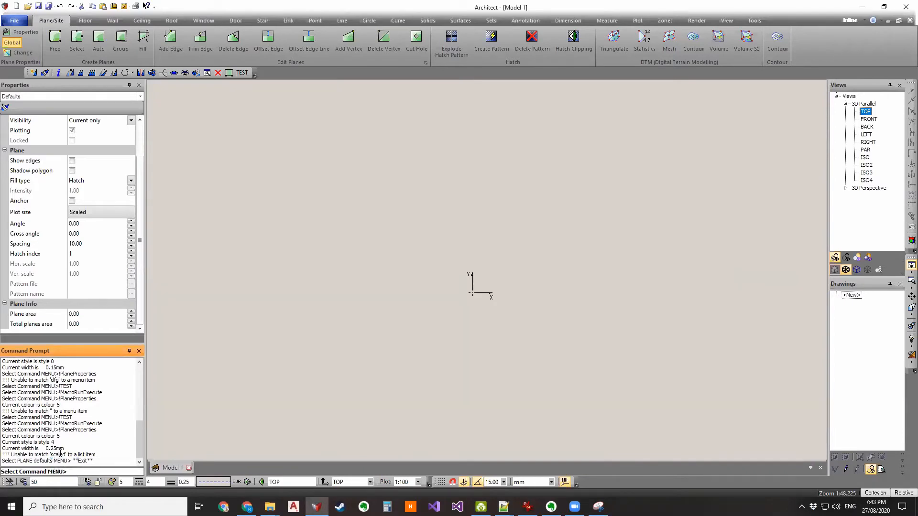
# - Replace Scaled with Original after Plot-size in Test.mac, save it, and rerun the TEST macro in Architect
pyautogui.click(598, 506)
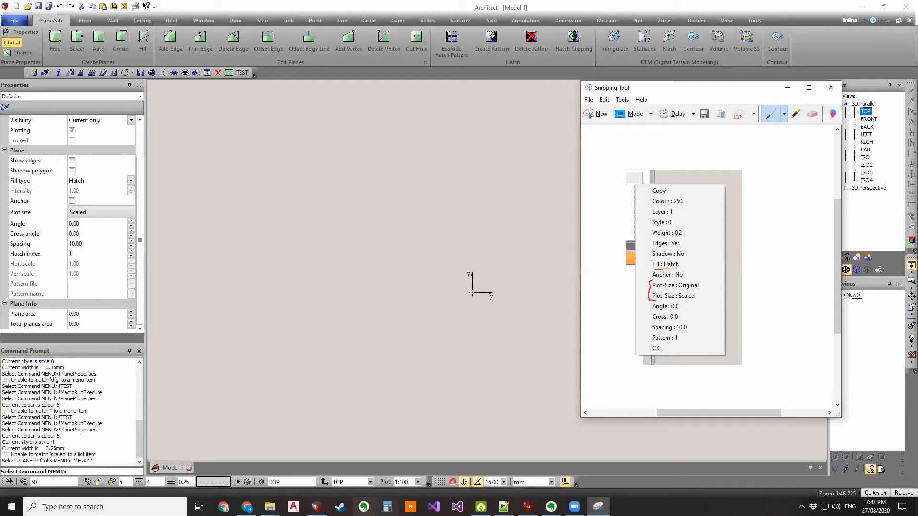
pyautogui.moveTo(503, 506)
pyautogui.click(478, 449)
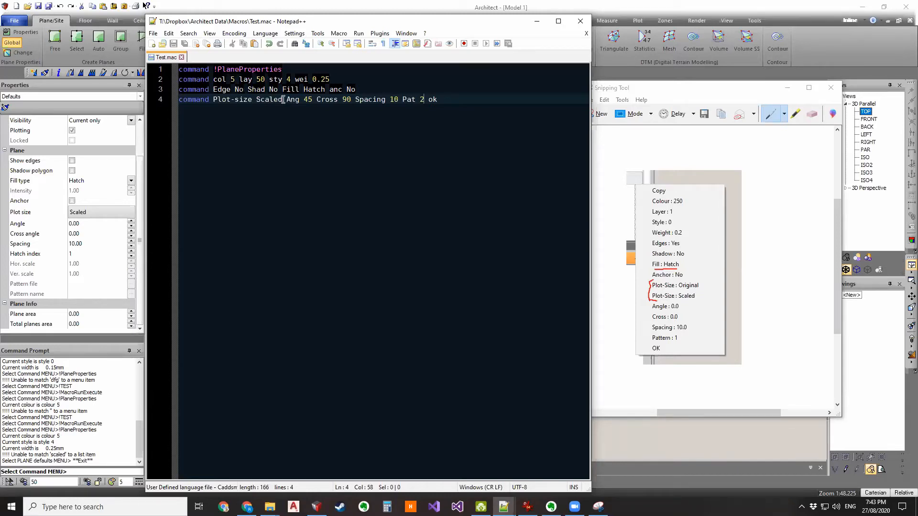
pyautogui.moveTo(266, 98); pyautogui.dragTo(258, 100)
pyautogui.write('Ori')
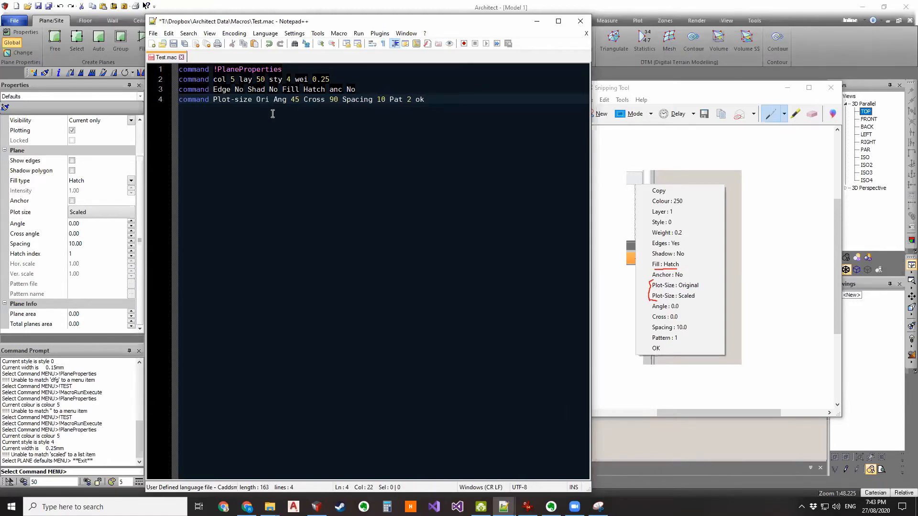
pyautogui.write('ginal')
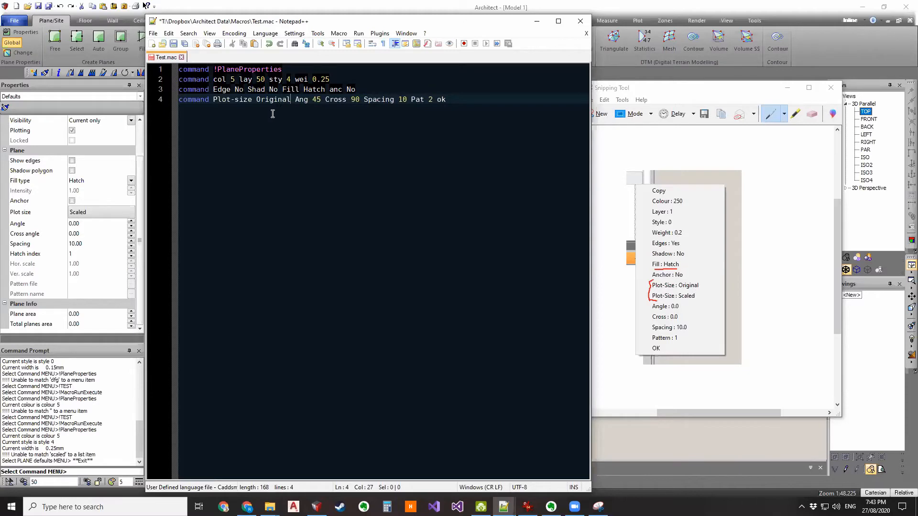
pyautogui.click(174, 44)
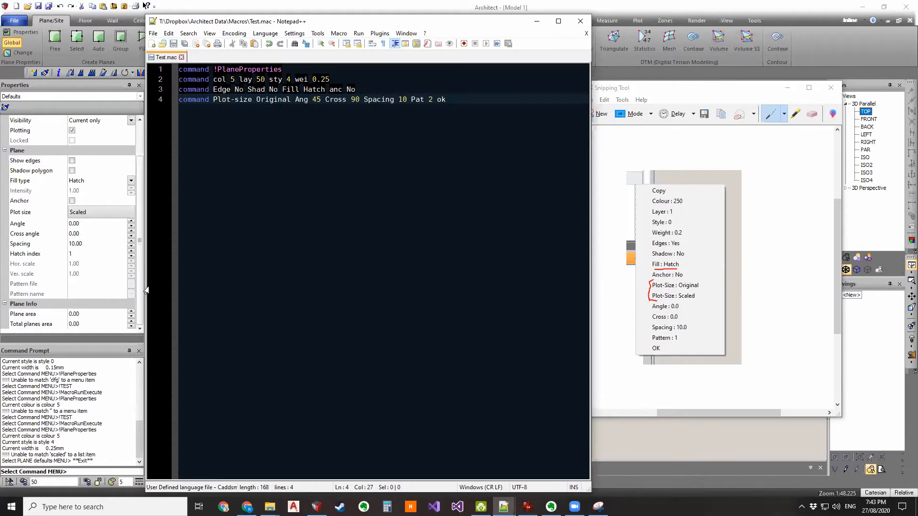
pyautogui.click(748, 74)
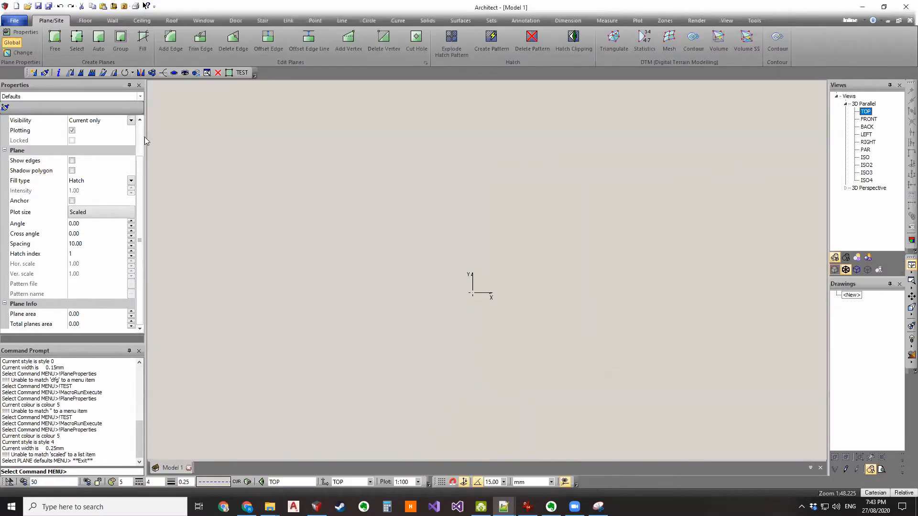
pyautogui.click(242, 73)
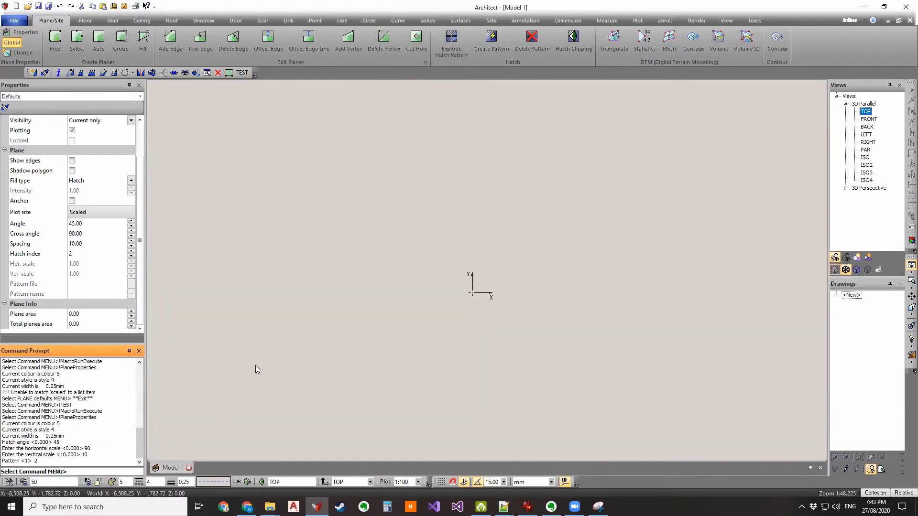
# - Draw a free four-vertex plane around the area beside the origin and examine its hatch up close
pyautogui.click(57, 42)
pyautogui.click(340, 328)
pyautogui.click(484, 157)
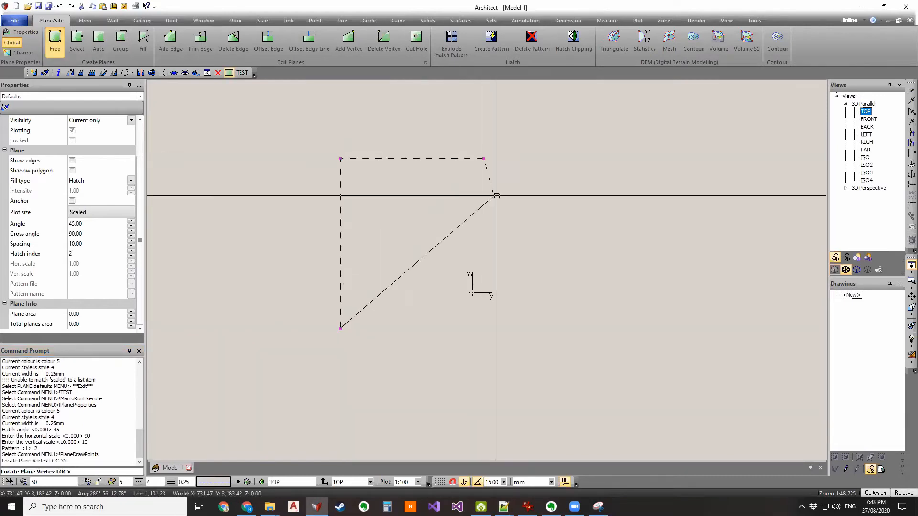
pyautogui.click(500, 358)
pyautogui.press('Escape')
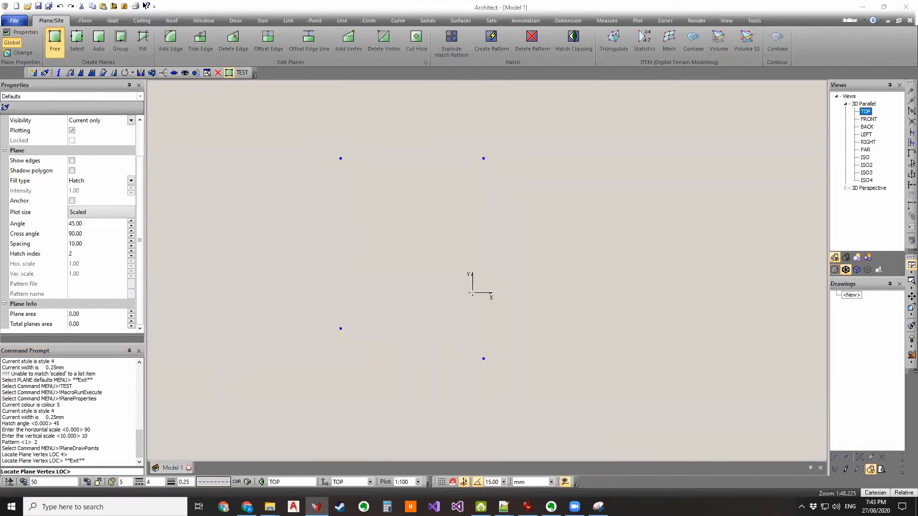
pyautogui.click(462, 263)
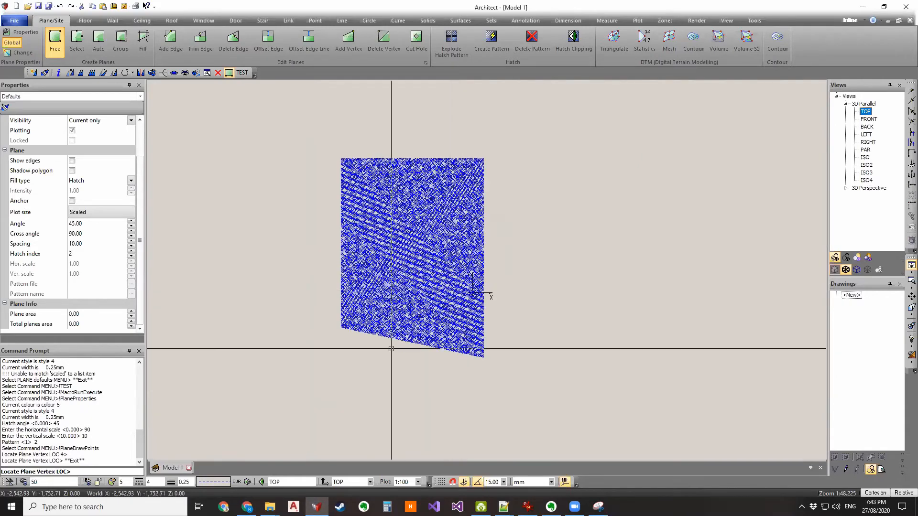
pyautogui.scroll(3, 411, 298)
pyautogui.scroll(5, 411, 297)
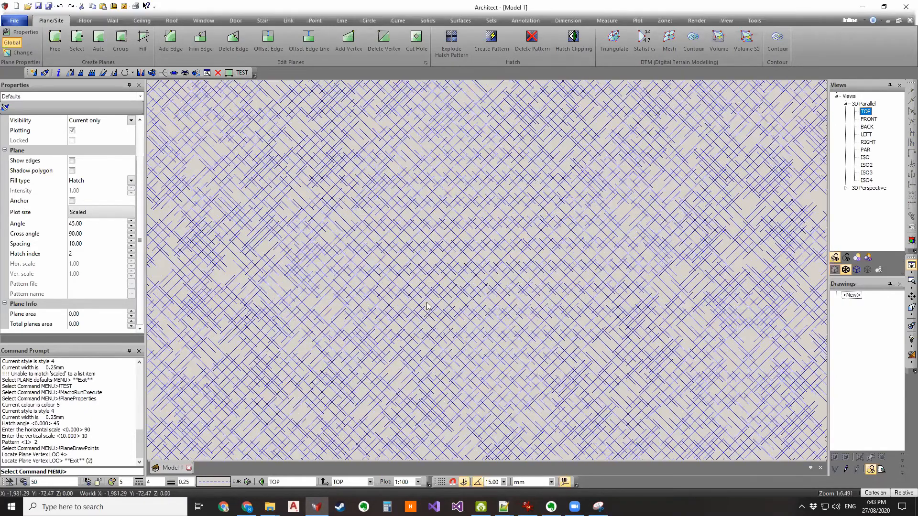
# - Examine the density of the hatch in the drawn plane against the hatch values in the Test.mac macro in Notepad++
pyautogui.scroll(-11, 426, 303)
pyautogui.scroll(5, 434, 271)
pyautogui.moveTo(435, 271); pyautogui.dragTo(434, 336, button='middle')
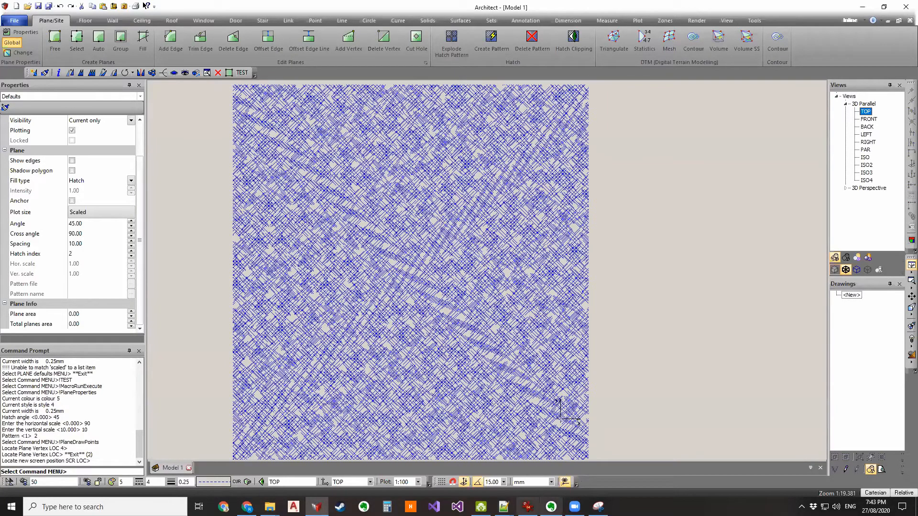
pyautogui.moveTo(504, 506)
pyautogui.click(557, 458)
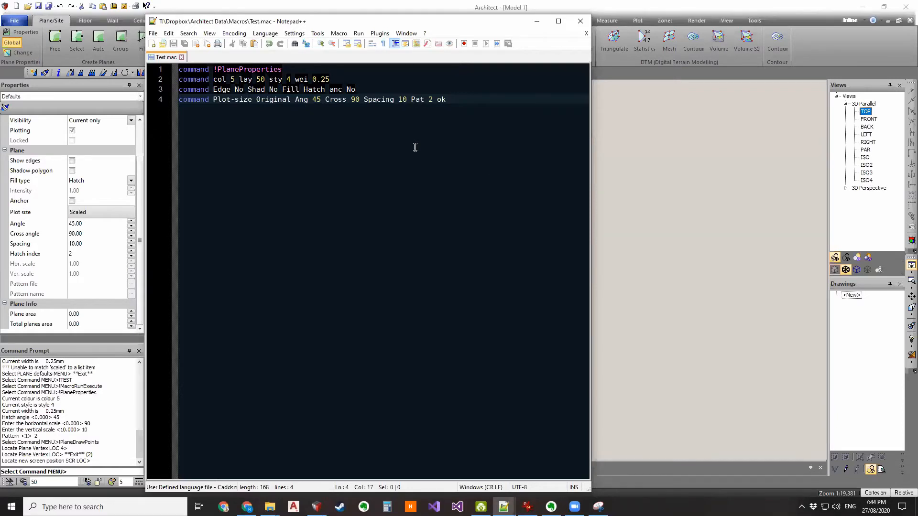
pyautogui.click(659, 222)
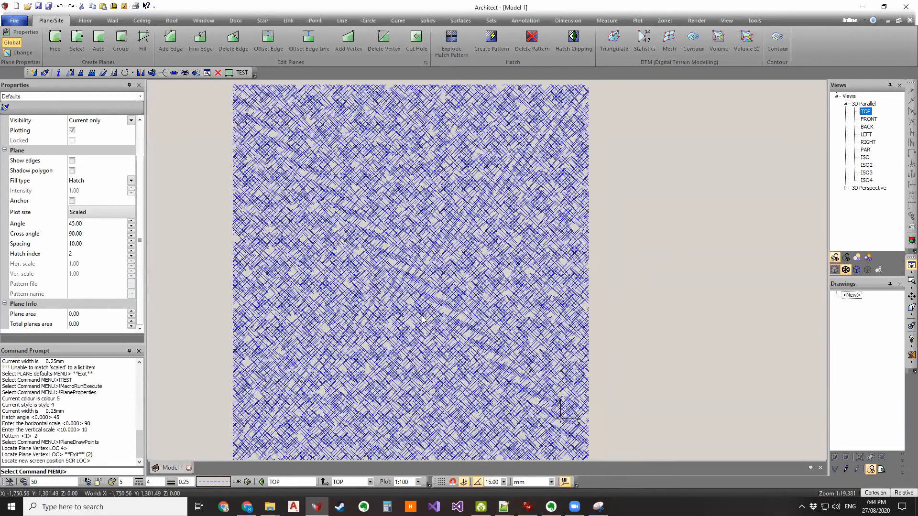
pyautogui.scroll(-1, 422, 319)
pyautogui.scroll(-1, 483, 301)
pyautogui.moveTo(222, 248); pyautogui.dragTo(204, 272, button='middle')
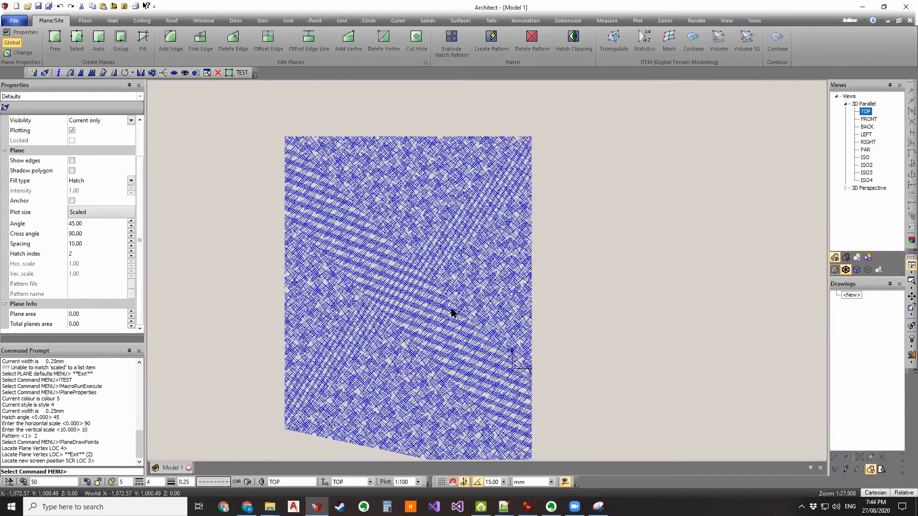
# - In Test.mac in Notepad++, set the hatch pattern to 1 and the spacing to 100, and save the macro
pyautogui.moveTo(272, 505)
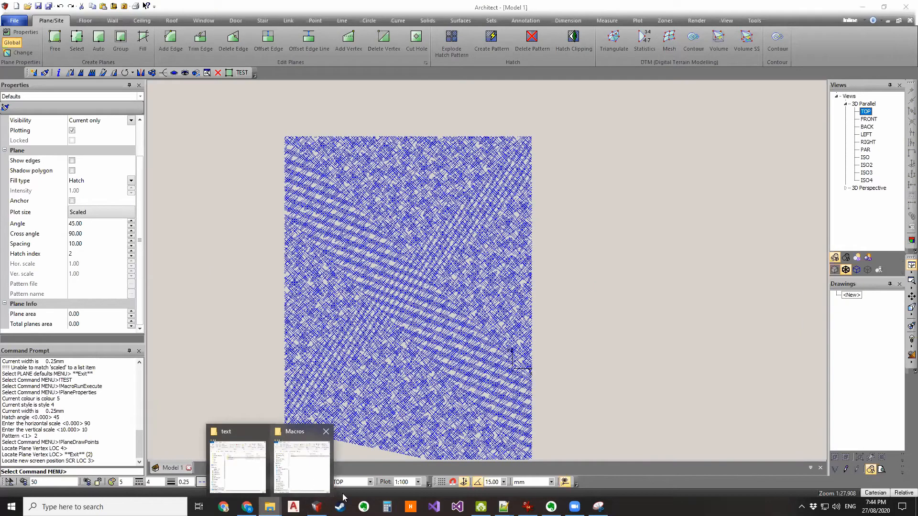
pyautogui.moveTo(503, 505)
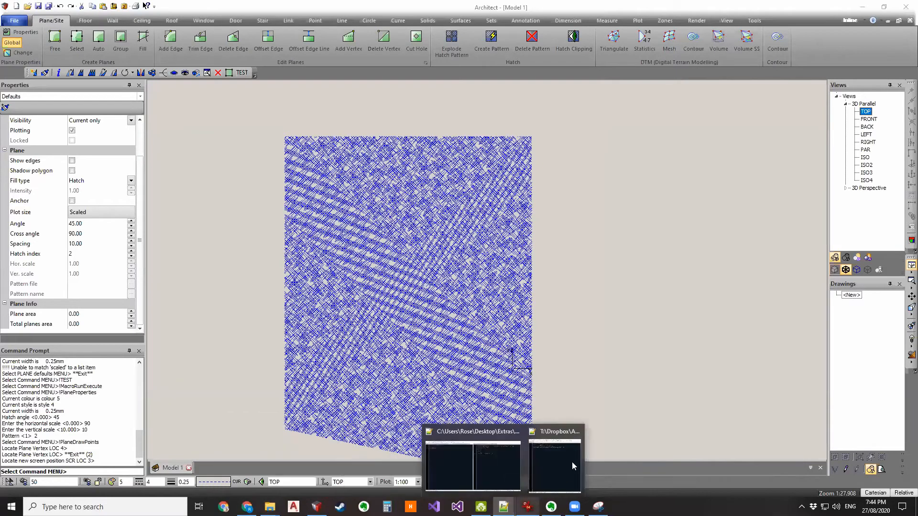
pyautogui.click(554, 464)
pyautogui.moveTo(433, 98); pyautogui.dragTo(428, 102)
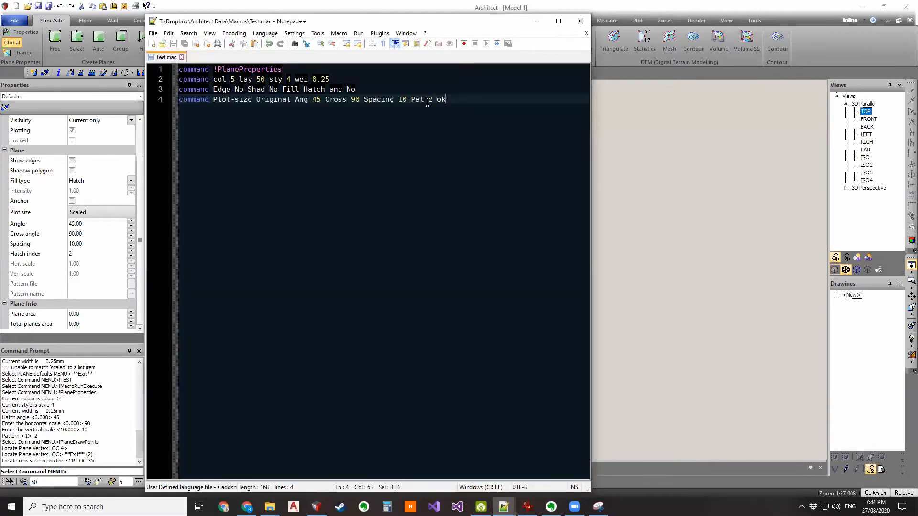
pyautogui.write('1')
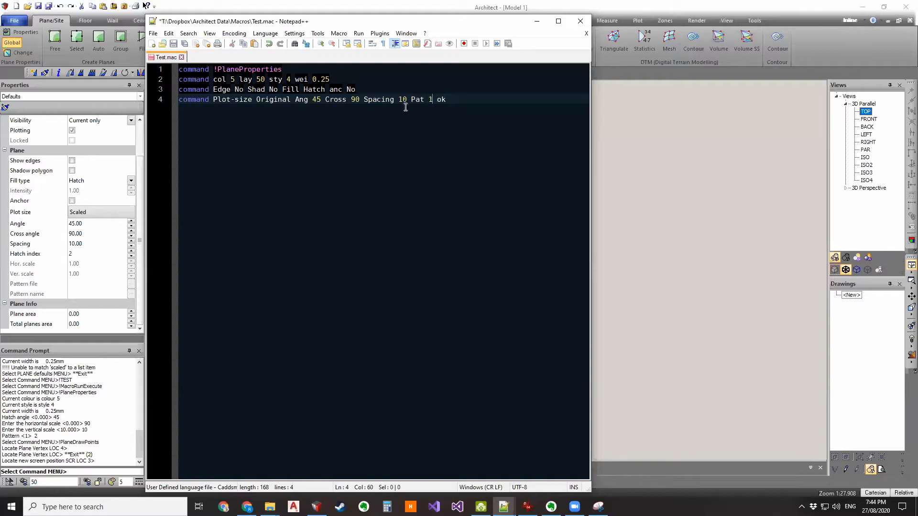
pyautogui.write('0')
pyautogui.click(174, 43)
# - Back in Architect, run the TEST macro and draw a four-vertex hatched plane beside the large one, without another loop
pyautogui.click(695, 185)
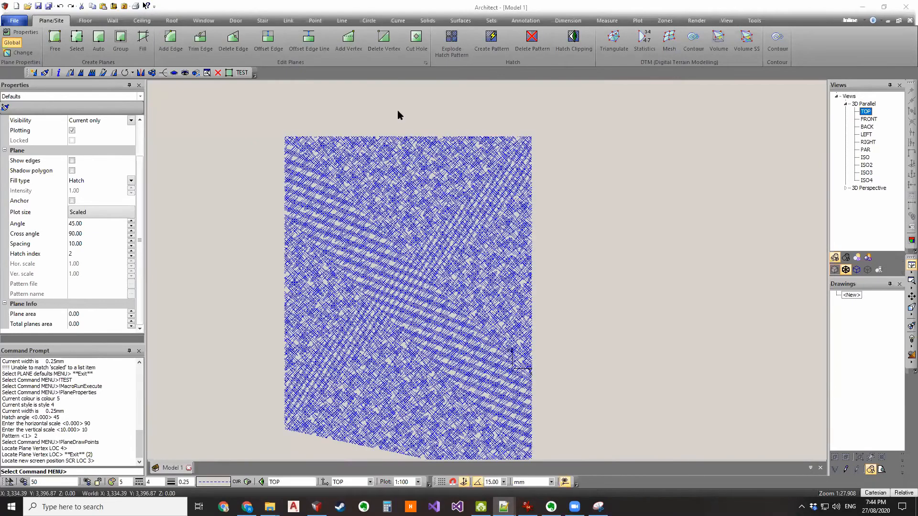
pyautogui.click(242, 73)
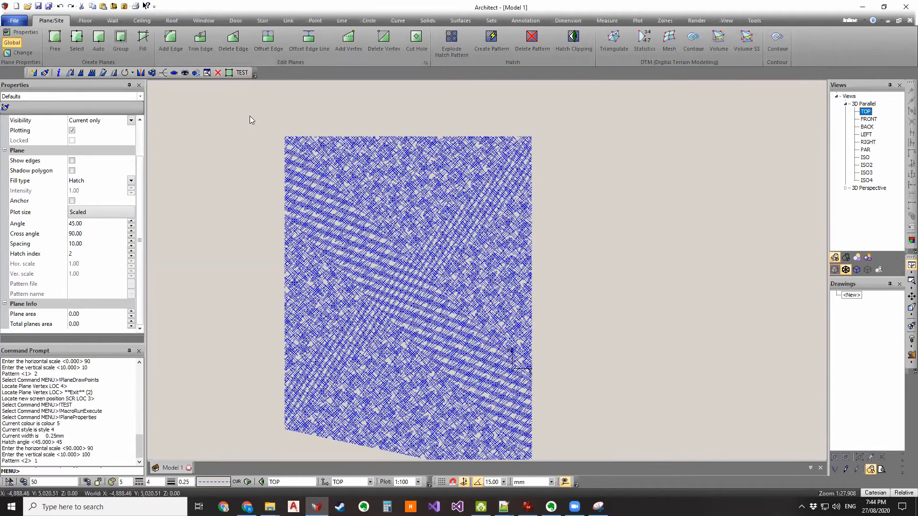
pyautogui.click(547, 328)
pyautogui.click(548, 220)
pyautogui.click(619, 220)
pyautogui.click(618, 342)
pyautogui.press('Escape')
pyautogui.click(459, 264)
pyautogui.press('Escape')
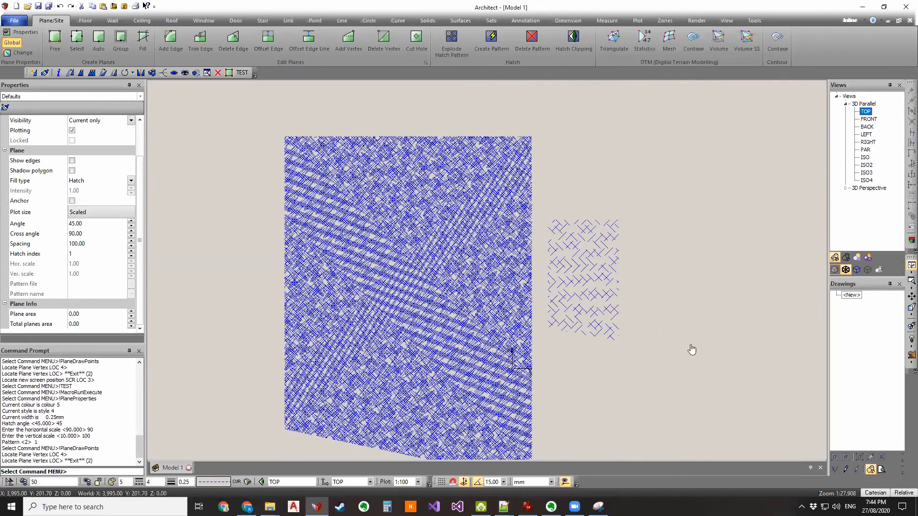
# - In Test.mac in Notepad++, set the line style to 0 and save the macro
pyautogui.middleClick(606, 304)
pyautogui.scroll(2, 461, 221)
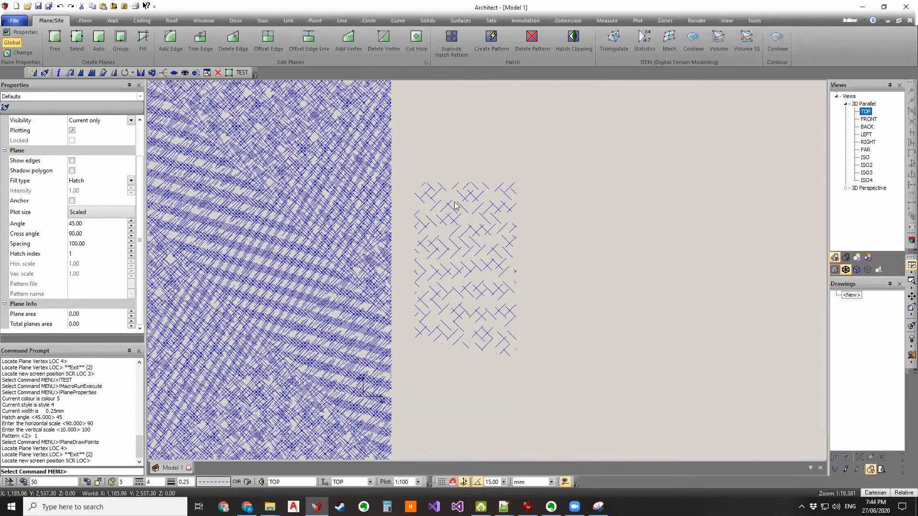
pyautogui.scroll(-1, 494, 262)
pyautogui.click(451, 262)
pyautogui.click(594, 342)
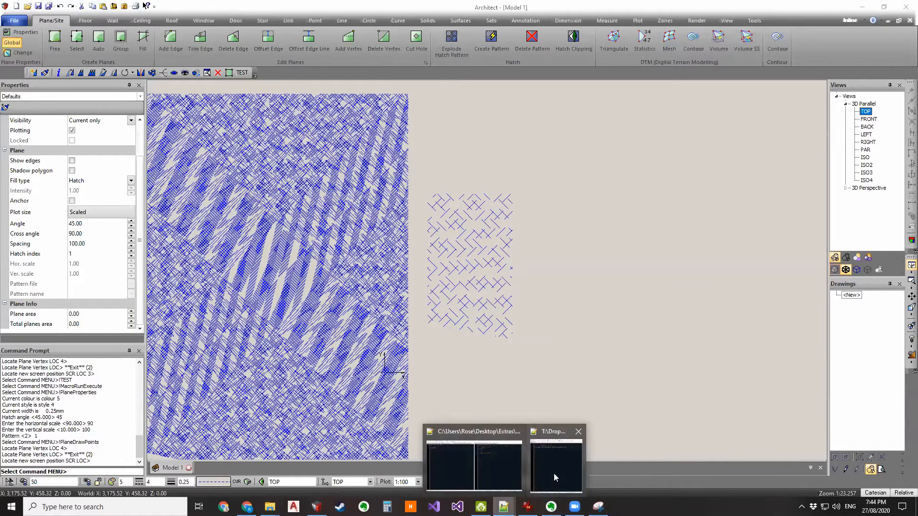
pyautogui.click(556, 465)
pyautogui.doubleClick(290, 79)
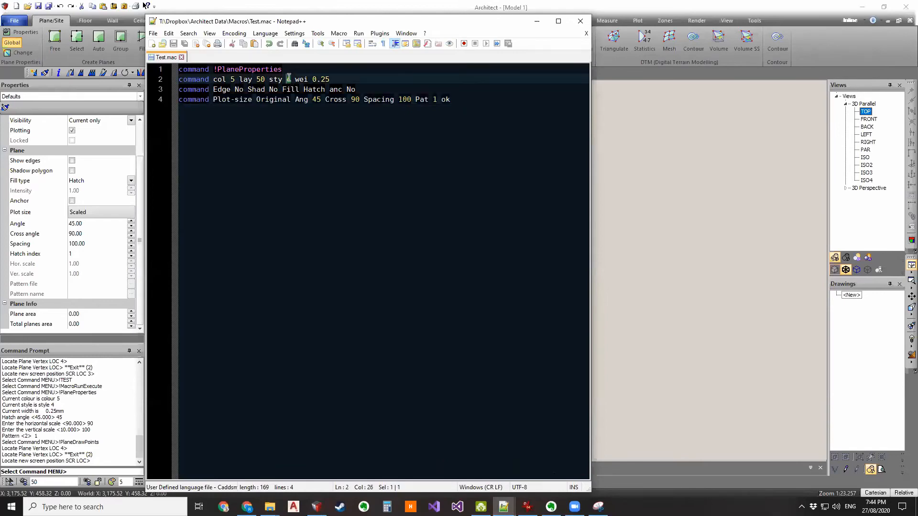
pyautogui.write('0')
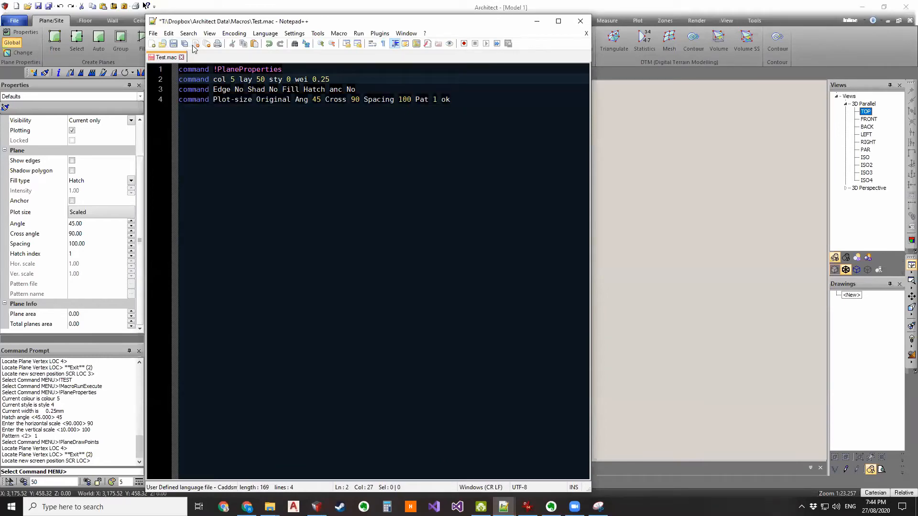
pyautogui.click(173, 44)
# - Back in Architect, run the updated TEST macro and draw a four-vertex hatched plane beyond the existing ones, without another loop
pyautogui.hotkey('alt', 'Tab')
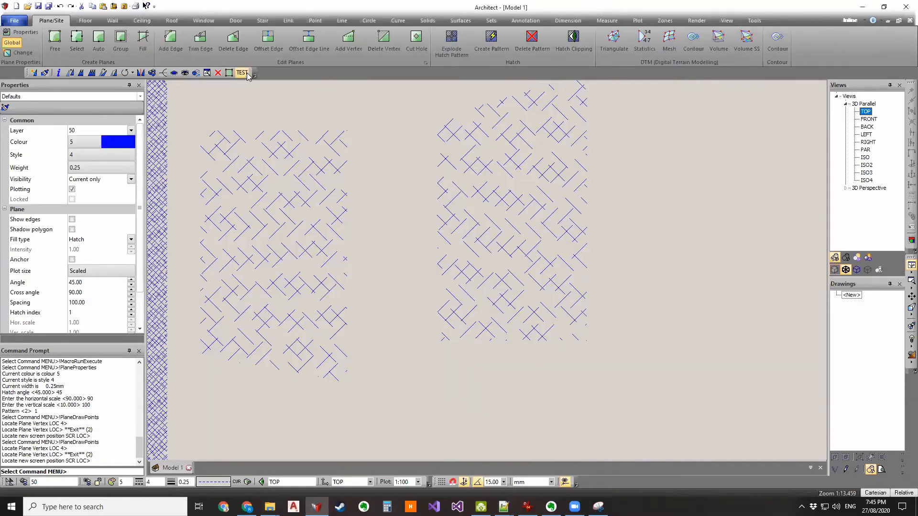
pyautogui.click(247, 73)
pyautogui.click(246, 73)
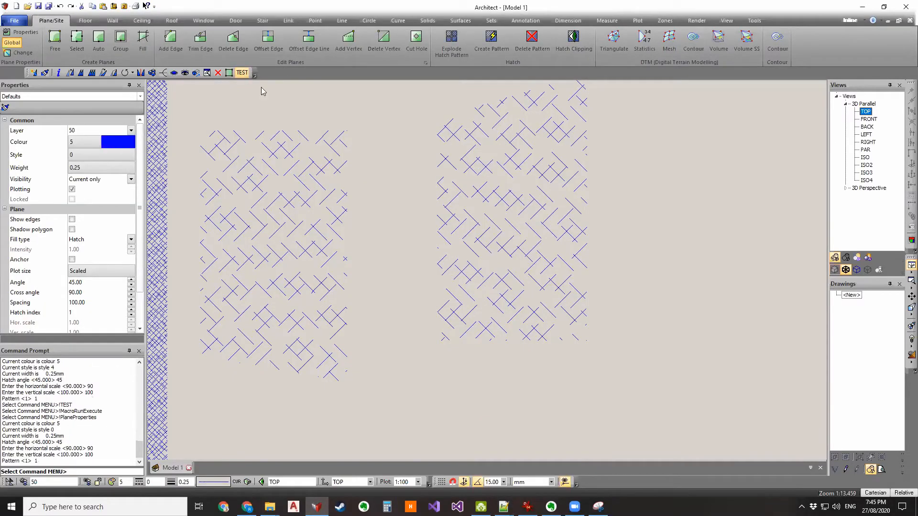
pyautogui.click(54, 38)
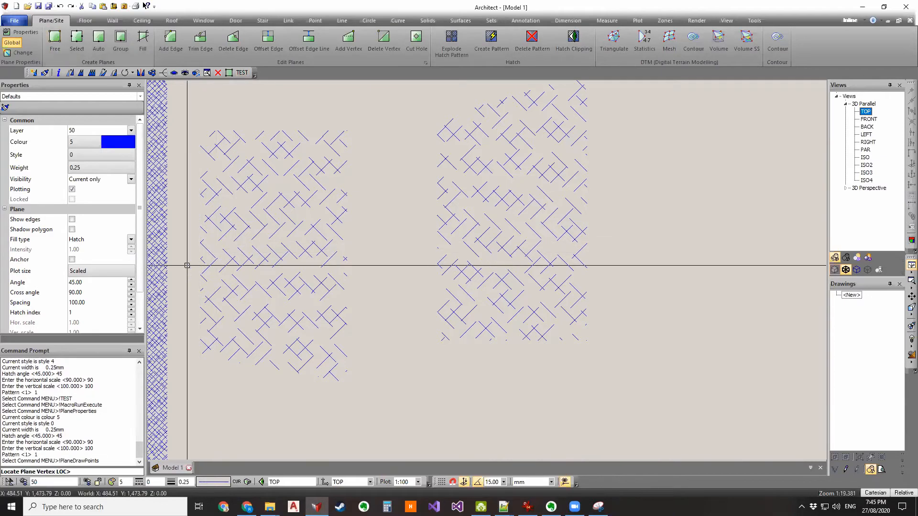
pyautogui.scroll(-3, 273, 236)
pyautogui.click(375, 322)
pyautogui.click(375, 224)
pyautogui.click(427, 224)
pyautogui.click(428, 344)
pyautogui.press('Escape')
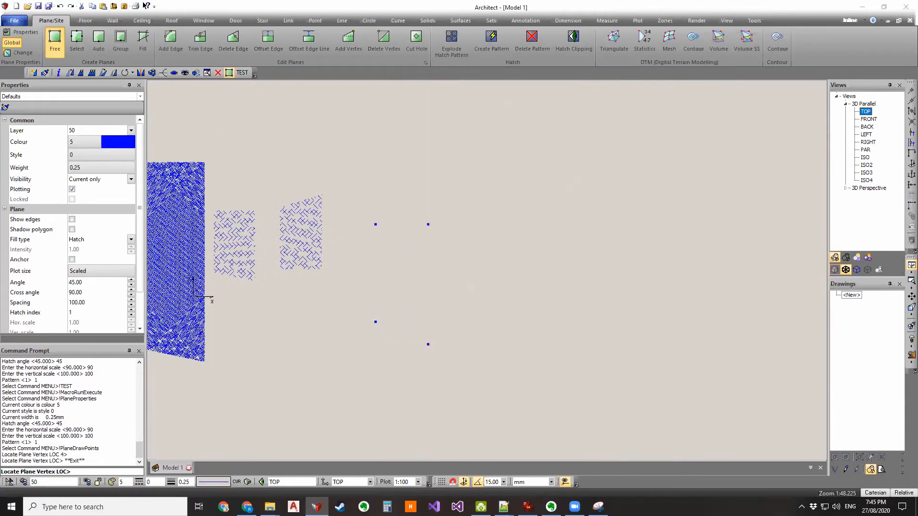
pyautogui.click(458, 264)
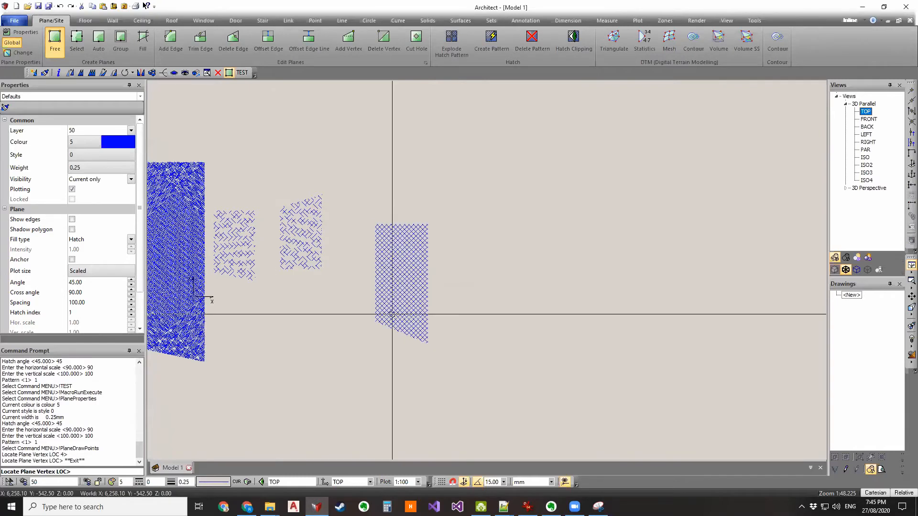
# - Copy the !PlaneDrawPoints command name from Architect's command history
pyautogui.scroll(3, 380, 316)
pyautogui.moveTo(571, 284); pyautogui.dragTo(574, 304, button='middle')
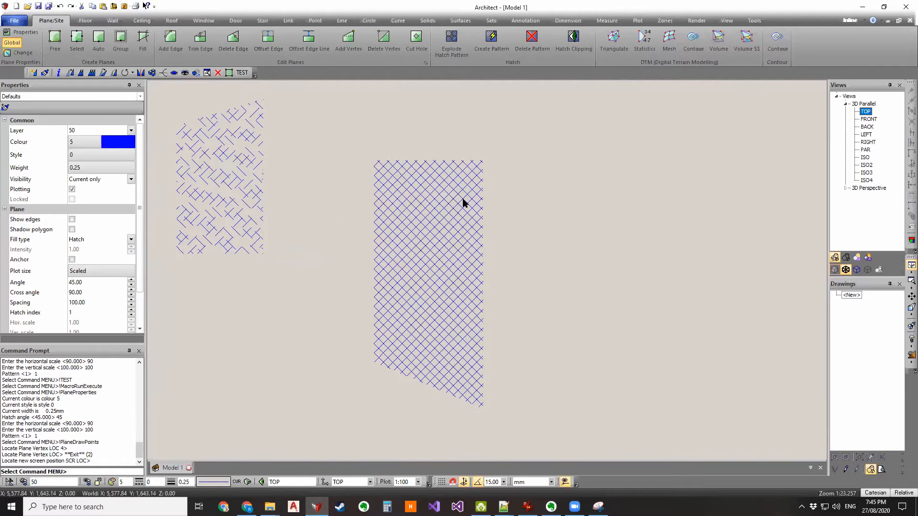
pyautogui.scroll(-1, 501, 377)
pyautogui.scroll(-3, 645, 303)
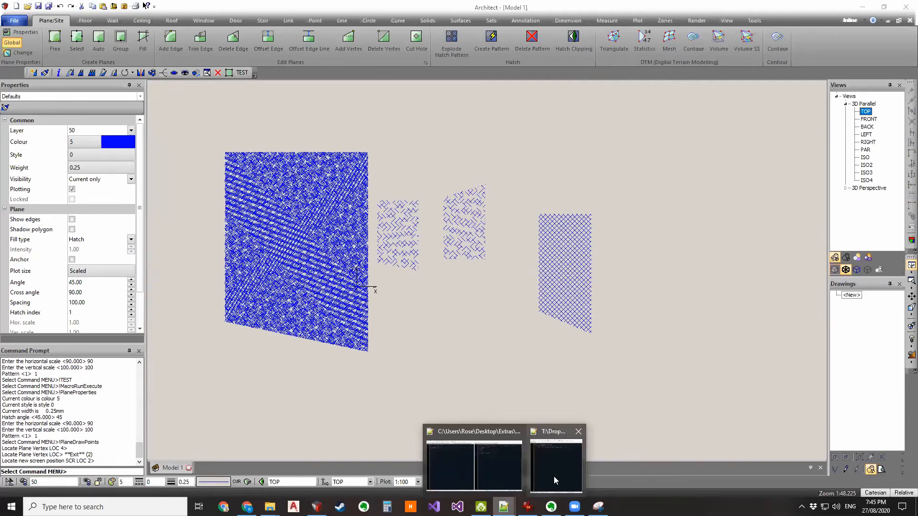
pyautogui.click(554, 476)
pyautogui.hotkey('ctrl', 'End')
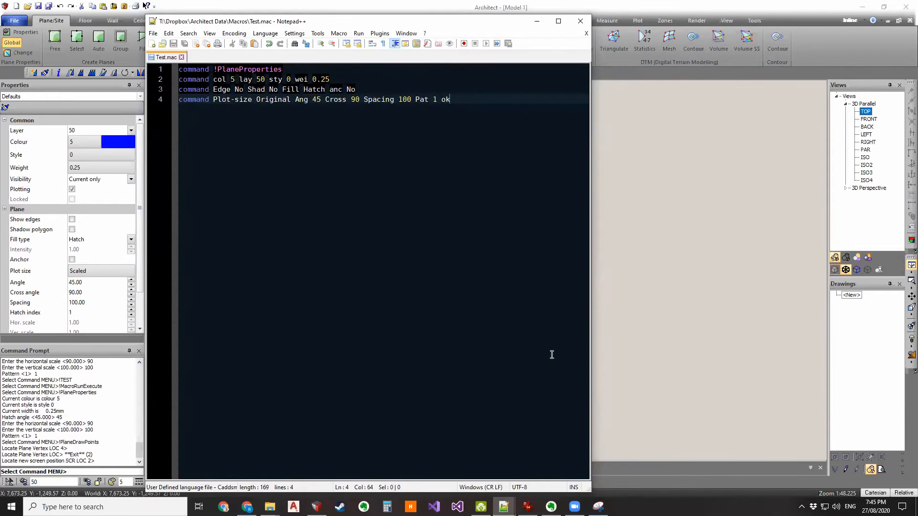
pyautogui.click(119, 427)
pyautogui.moveTo(100, 442); pyautogui.dragTo(57, 443)
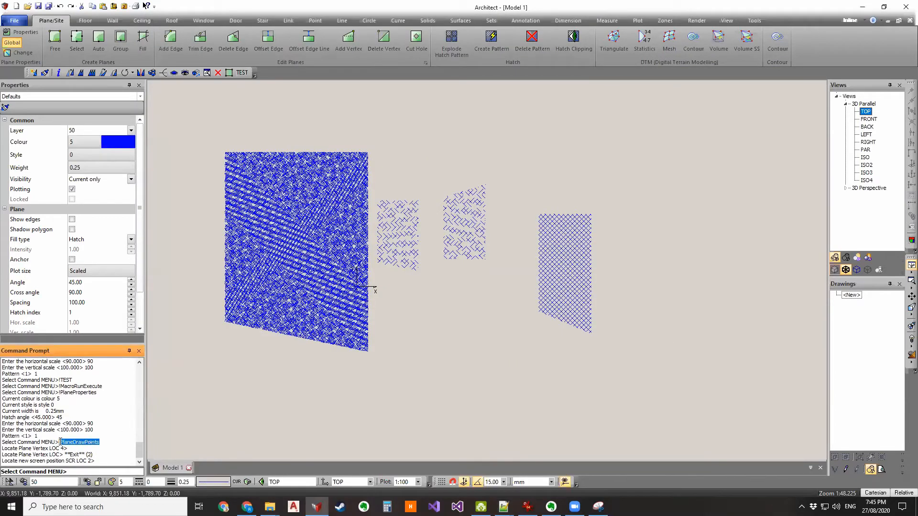
pyautogui.rightClick(72, 440)
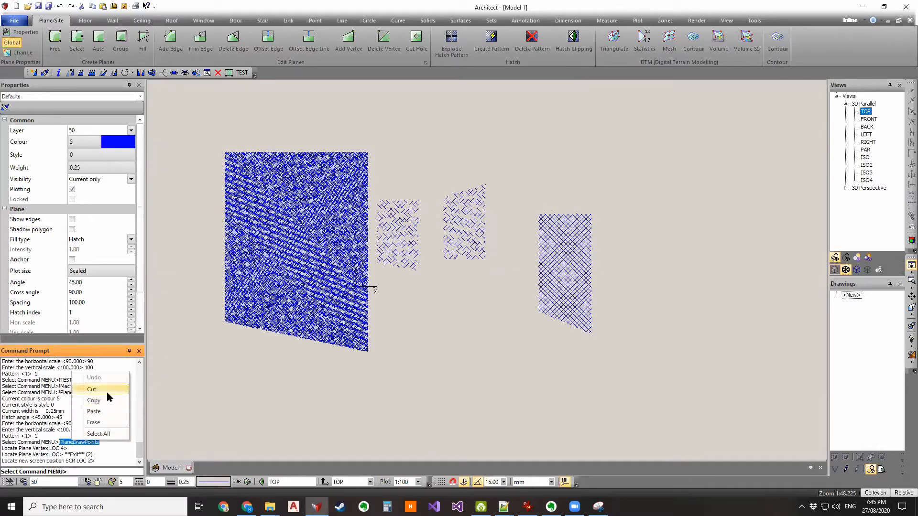
pyautogui.click(107, 400)
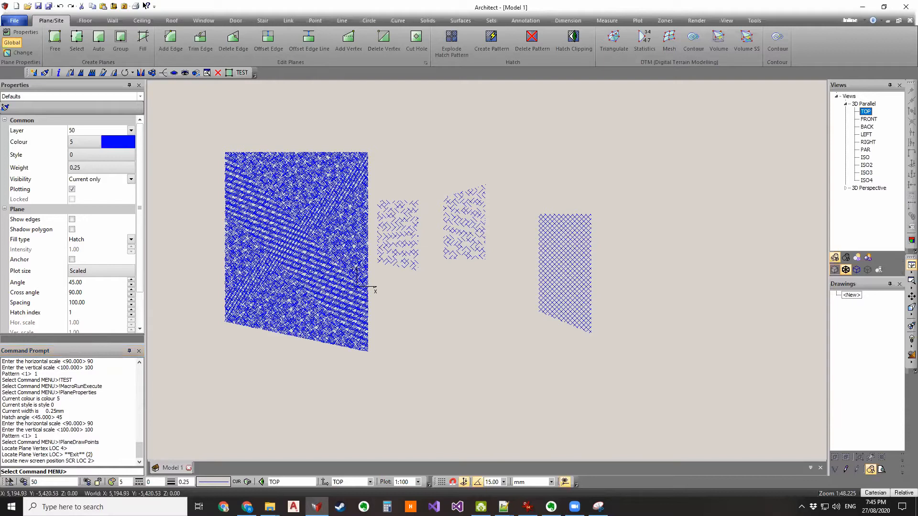
# - Add the line "command !PlaneDrawPoints" at the end of Test.mac in Notepad++ and save the macro
pyautogui.click(473, 465)
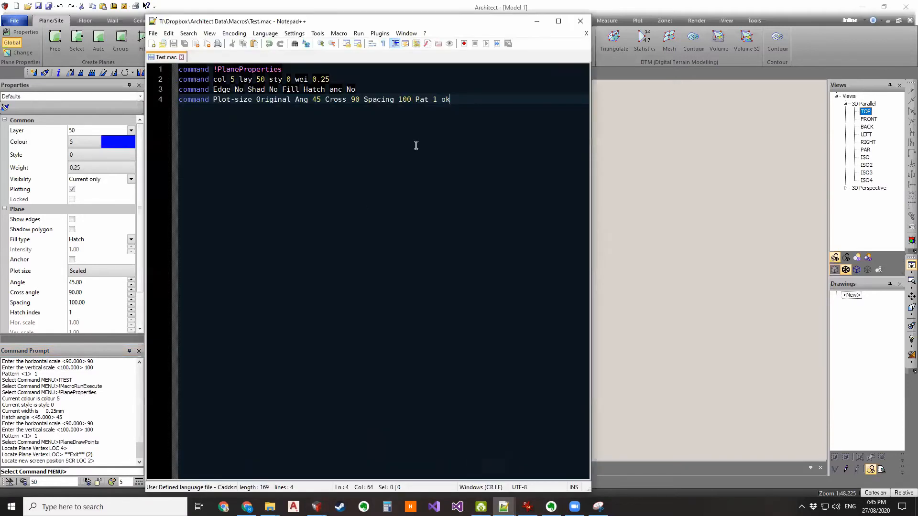
pyautogui.press('Return')
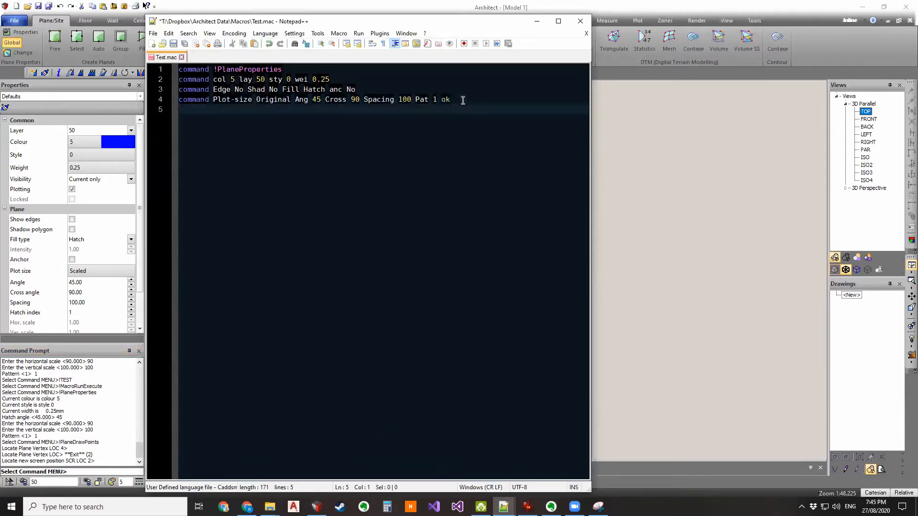
pyautogui.write('comman')
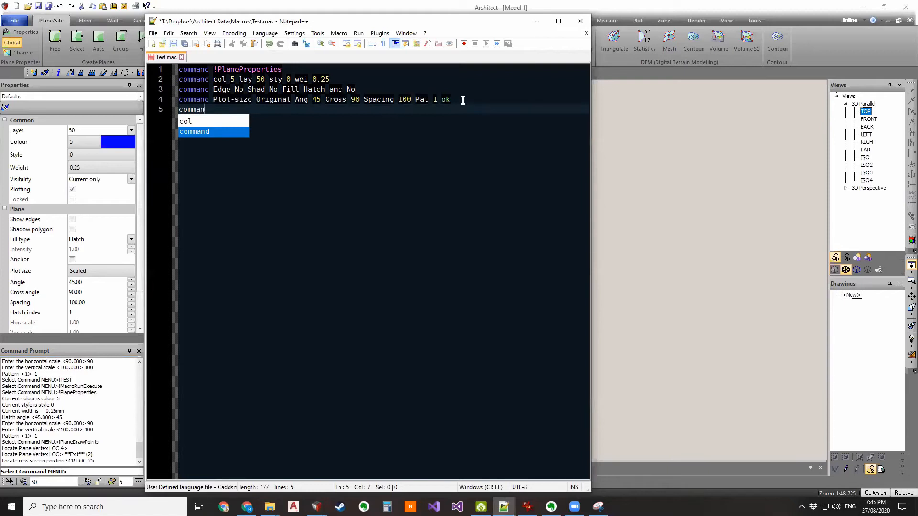
pyautogui.write('d')
pyautogui.hotkey('ctrl', 'v')
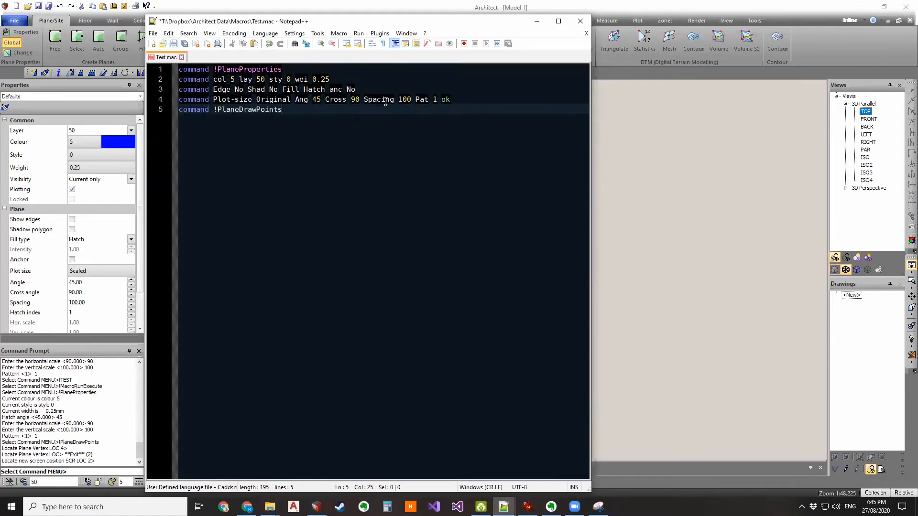
pyautogui.click(176, 45)
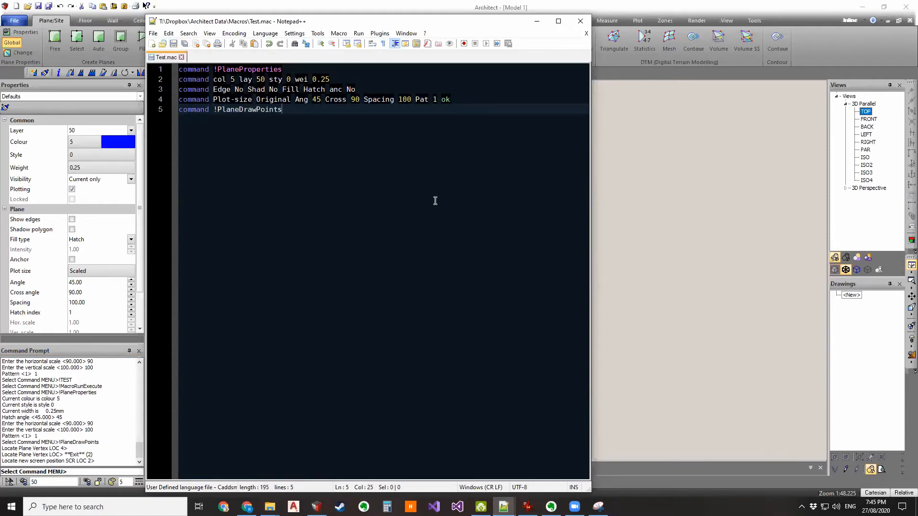
# - Back in Architect, run the extended TEST macro and draw a four-vertex hatched plane above the smaller planes, without another loop
pyautogui.click(705, 193)
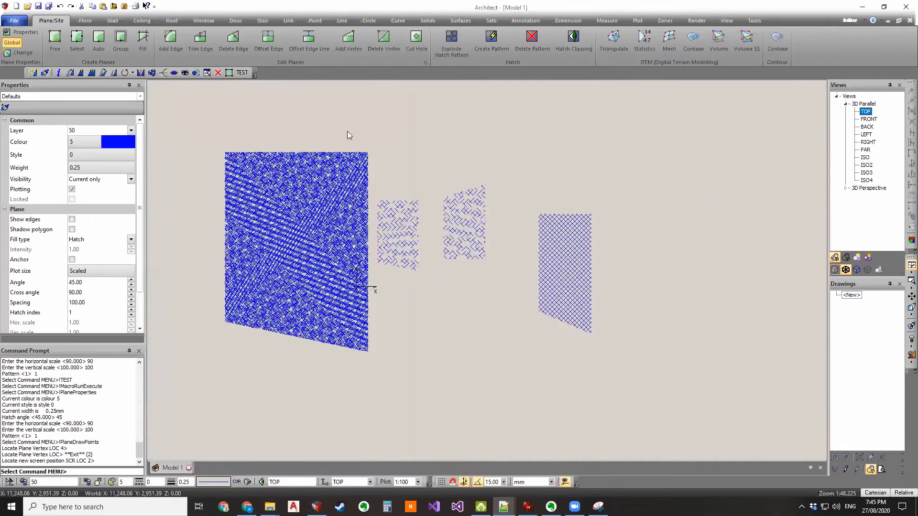
pyautogui.click(242, 73)
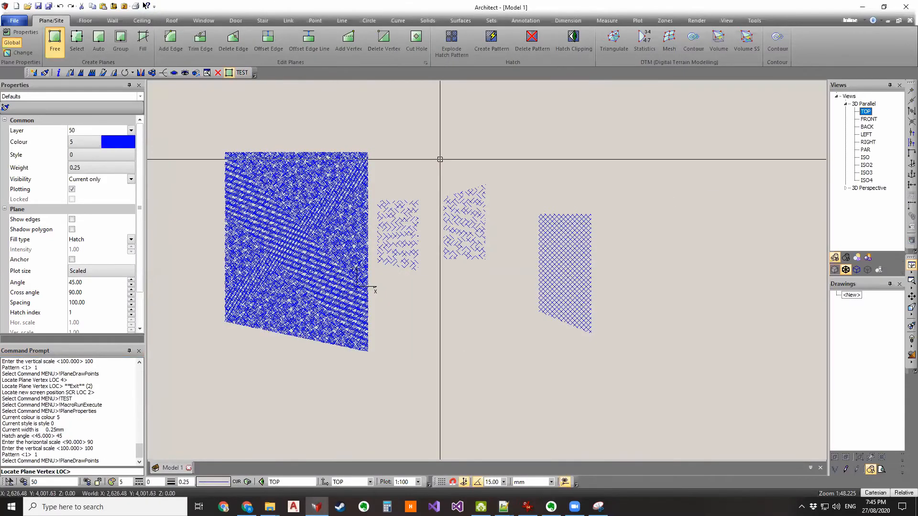
pyautogui.click(494, 166)
pyautogui.click(582, 167)
pyautogui.click(590, 128)
pyautogui.click(491, 102)
pyautogui.press('Escape')
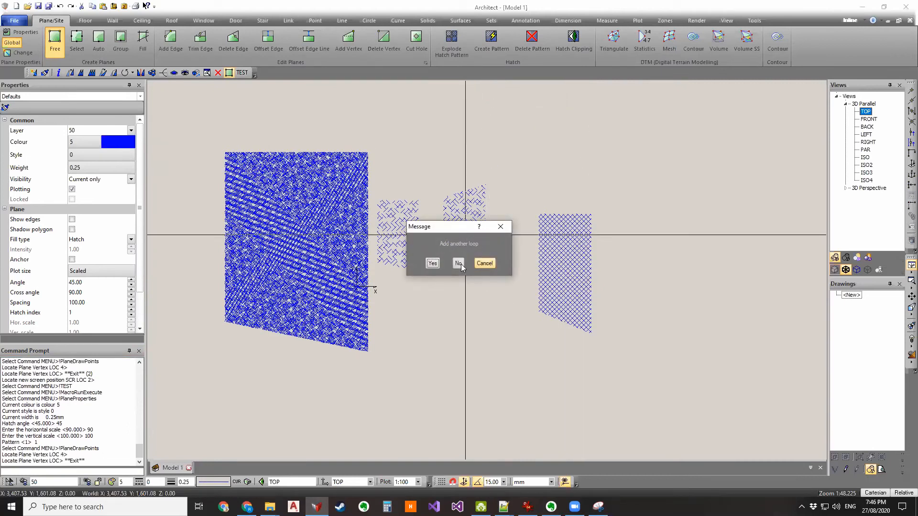
pyautogui.click(458, 263)
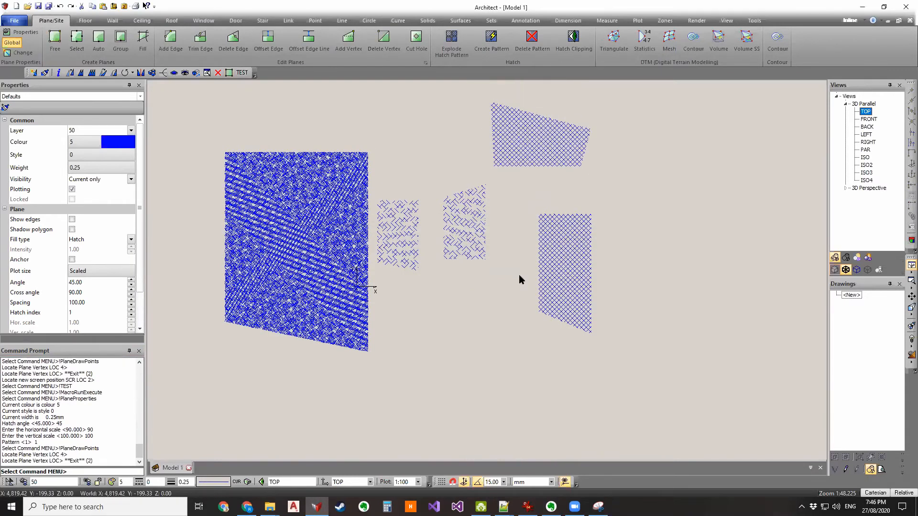
# - In Notepad++, add the comment line "# Changes planes to blue crosshatches" at the top of Test.mac and save the macro
pyautogui.moveTo(523, 498)
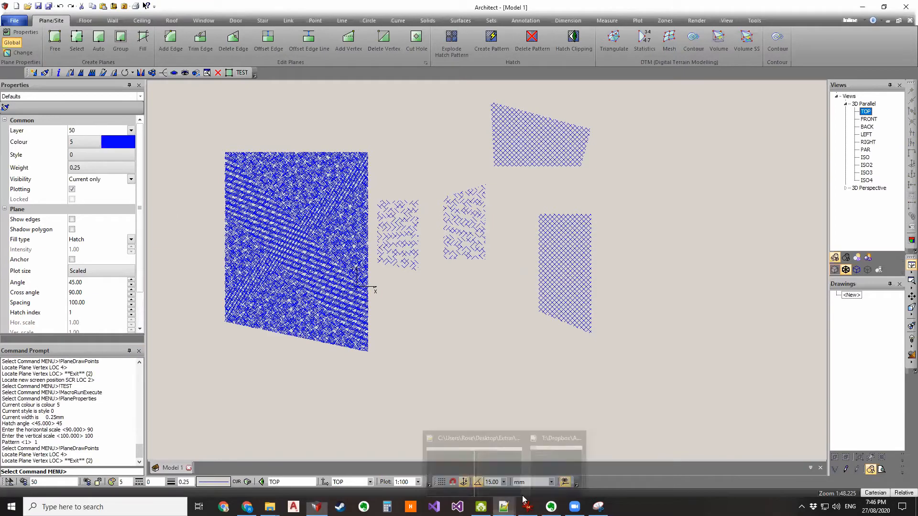
pyautogui.click(556, 447)
pyautogui.click(179, 69)
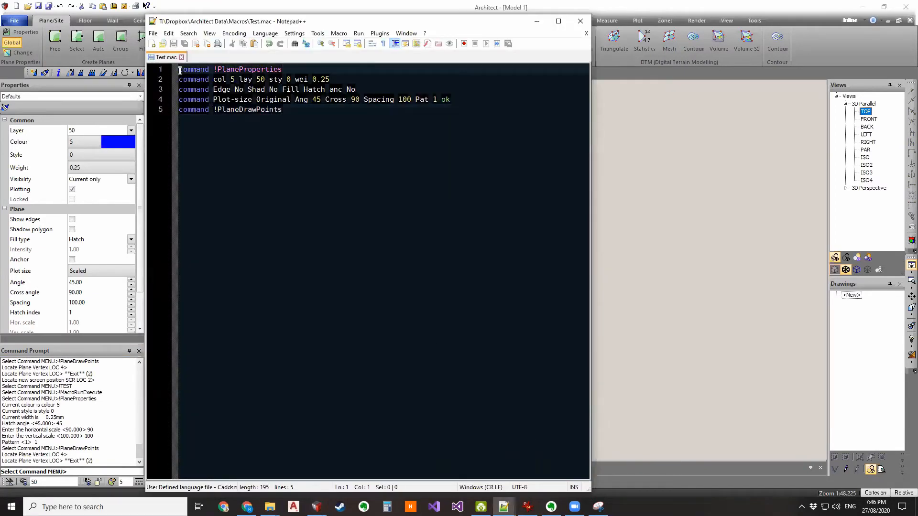
pyautogui.press('Return')
pyautogui.press('Up')
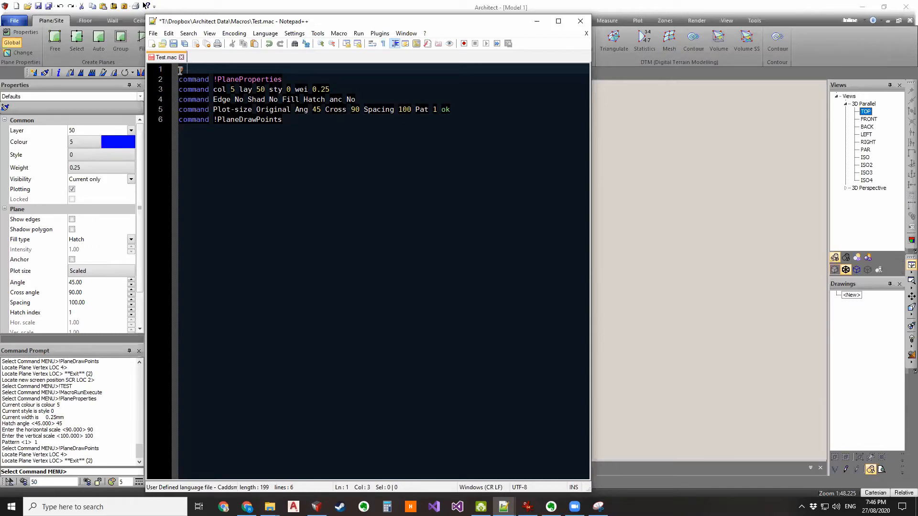
pyautogui.write('Changes planes to blue')
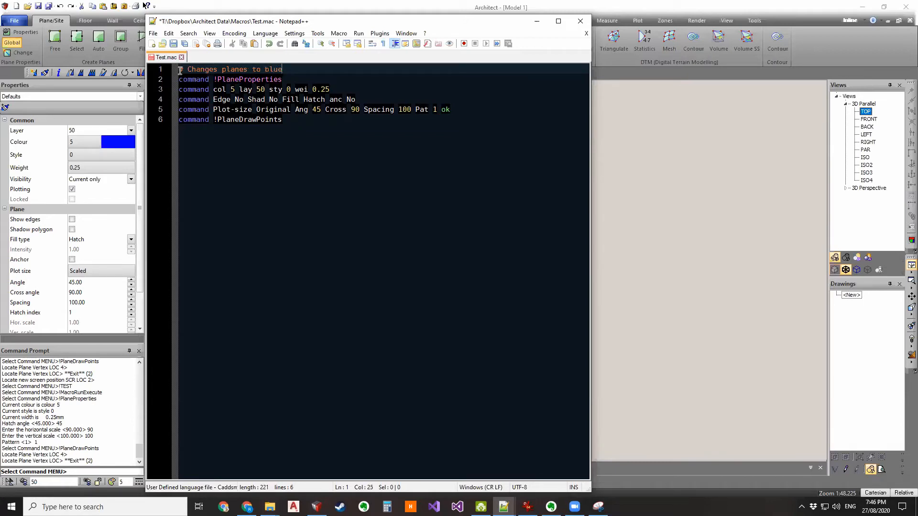
pyautogui.write(' crosshaches')
pyautogui.click(328, 119)
pyautogui.click(317, 70)
pyautogui.write('t')
pyautogui.click(348, 134)
pyautogui.hotkey('ctrl', 's')
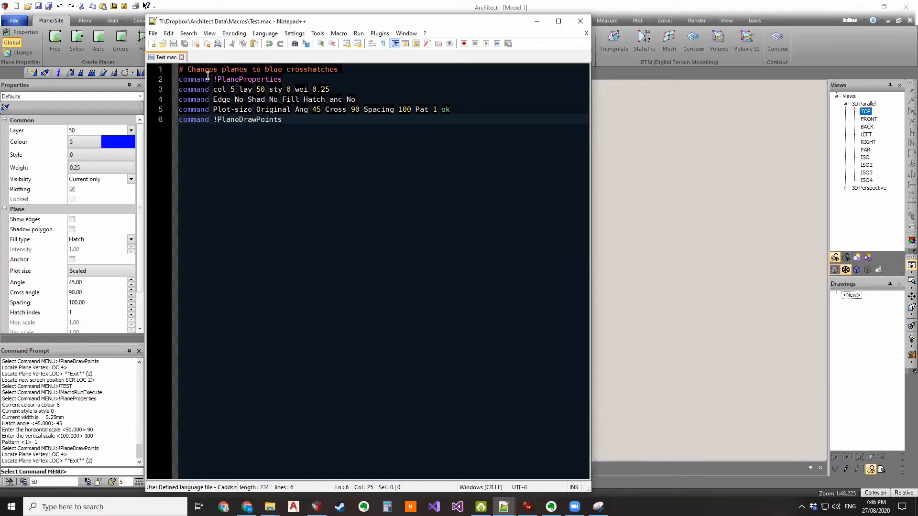
pyautogui.moveTo(200, 70); pyautogui.dragTo(369, 71)
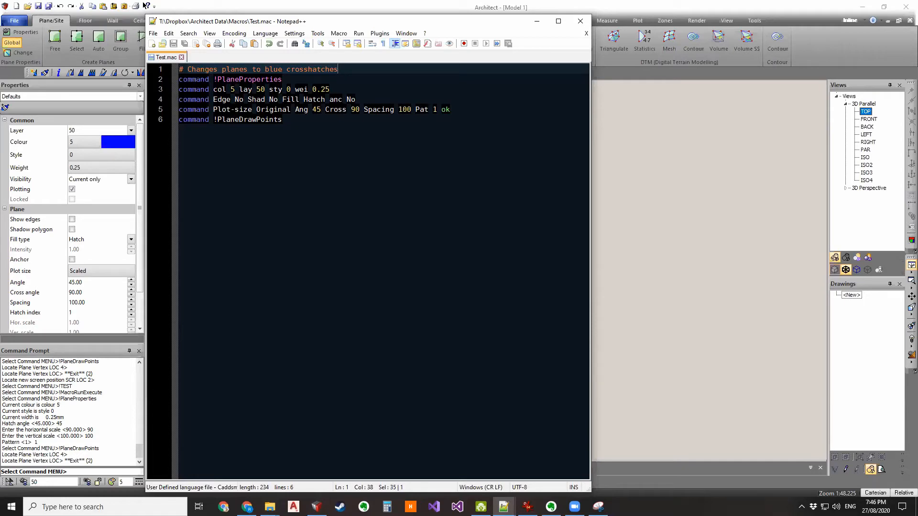
pyautogui.moveTo(360, 70); pyautogui.dragTo(180, 67)
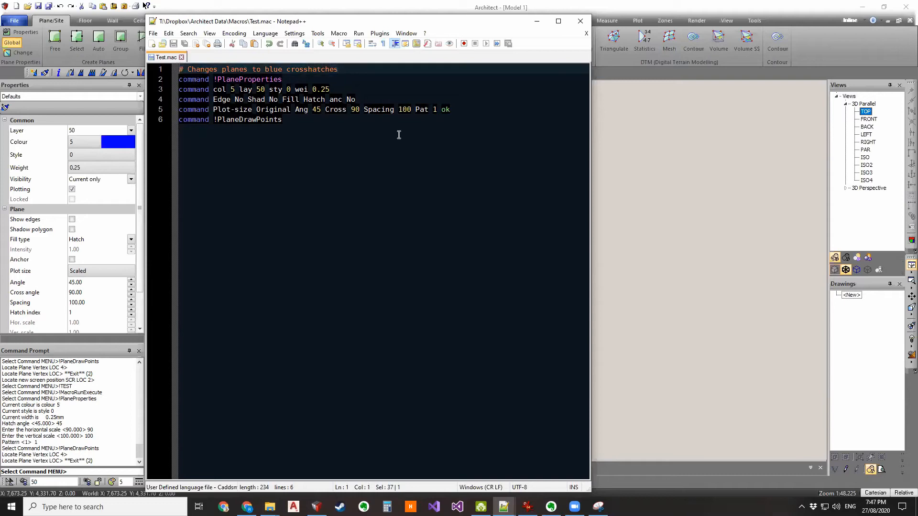
pyautogui.click(415, 137)
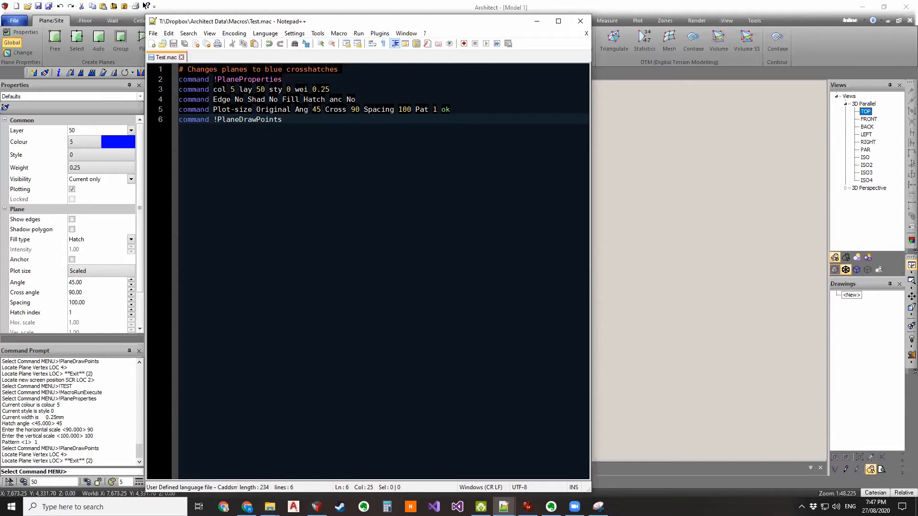
# - Back in Architect, open the toolbar customization settings at the list of custom macros
pyautogui.click(536, 21)
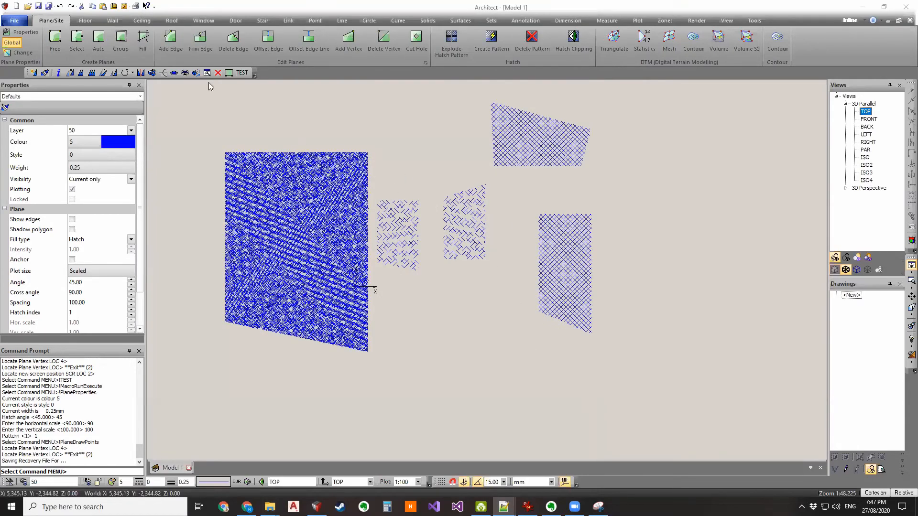
pyautogui.click(242, 76)
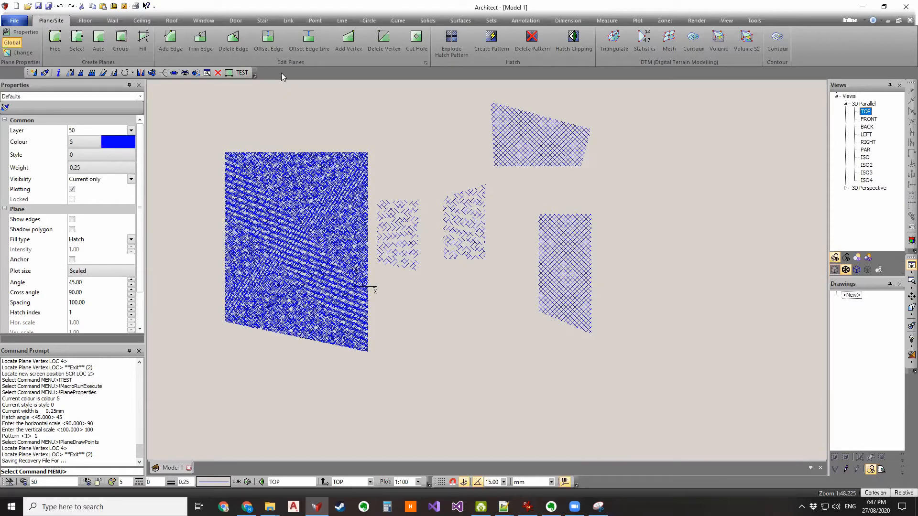
pyautogui.rightClick(302, 76)
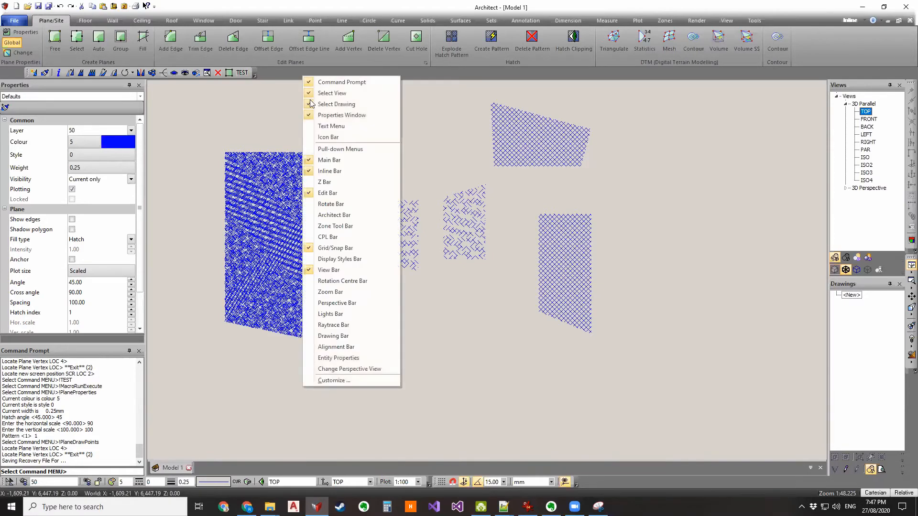
pyautogui.click(334, 380)
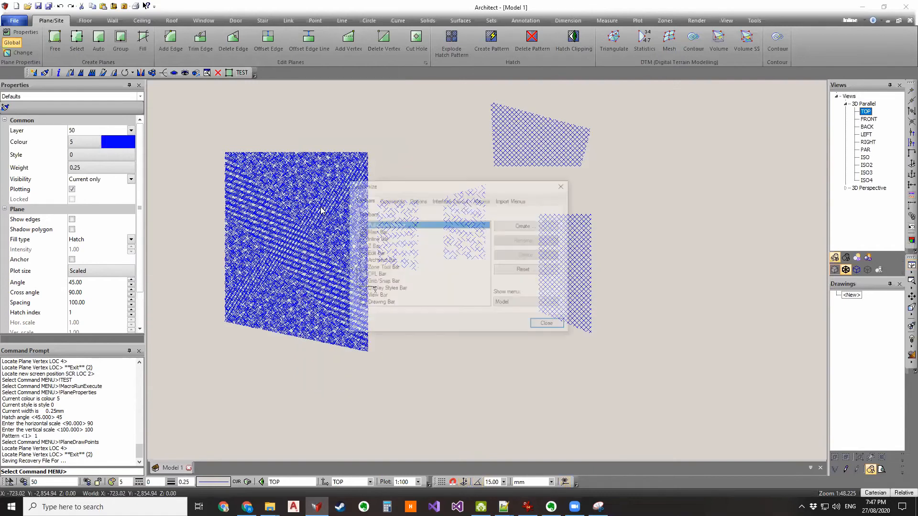
pyautogui.click(482, 200)
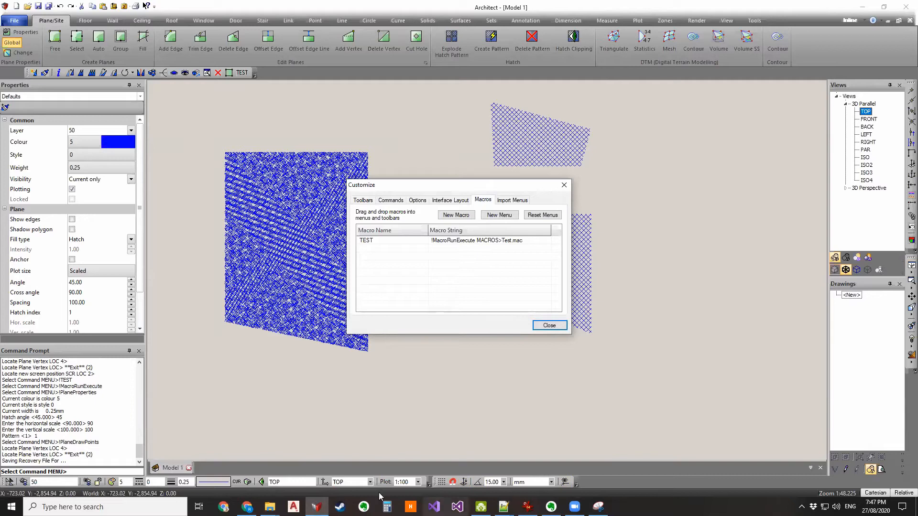
# - In Notepad++, save the macro under the new name PlaneBlueHatch.mac in the Macros folder
pyautogui.click(503, 507)
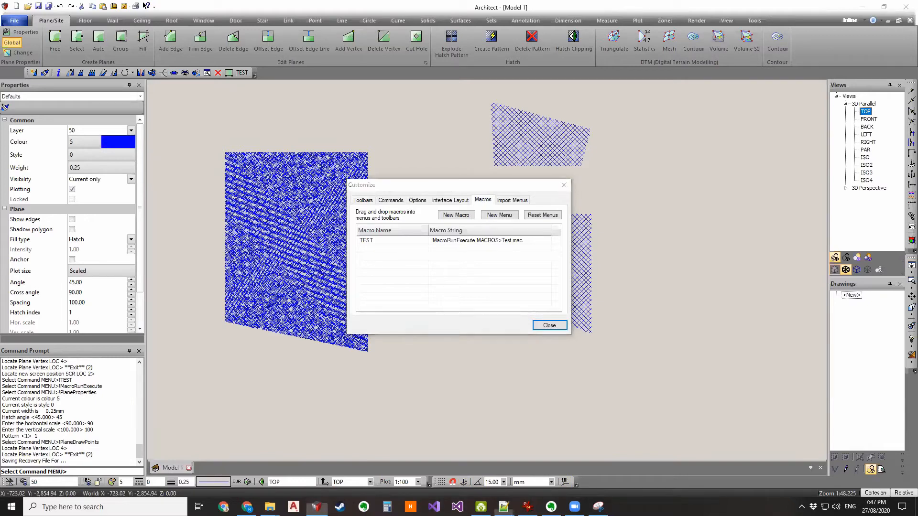
pyautogui.click(143, 67)
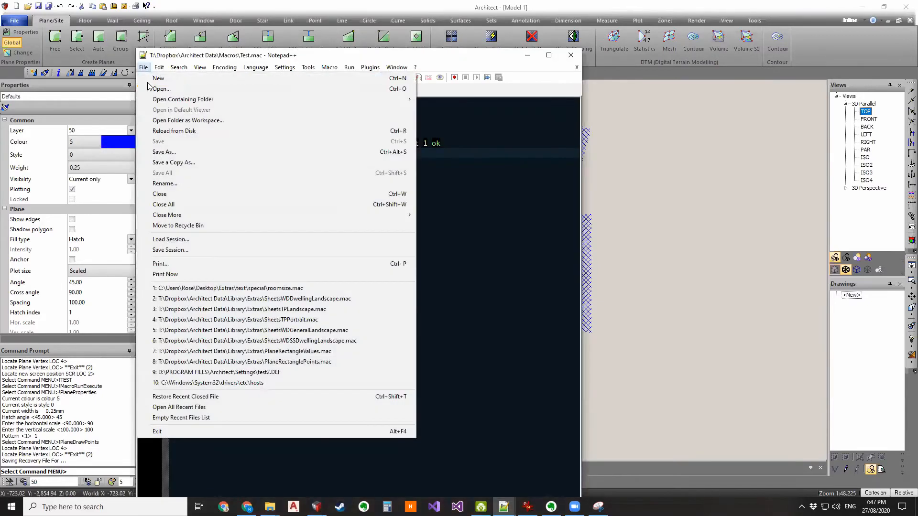
pyautogui.click(193, 152)
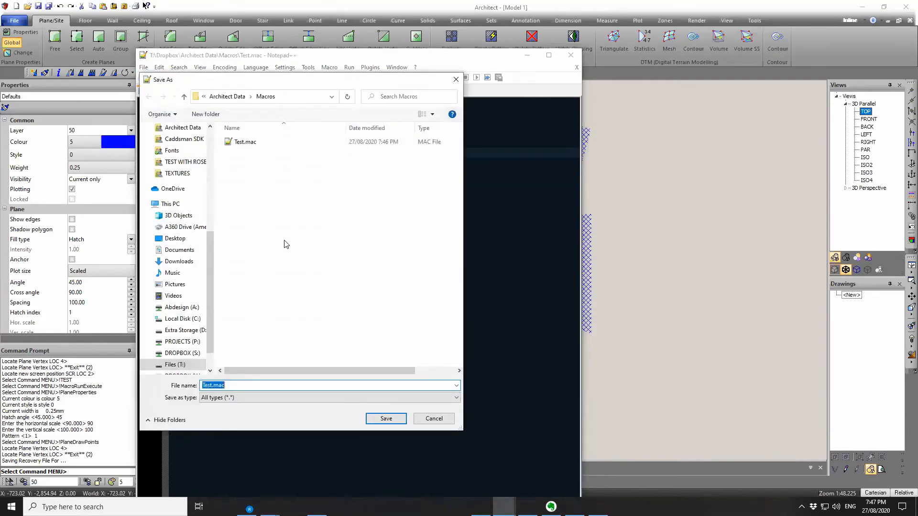
pyautogui.moveTo(213, 385); pyautogui.dragTo(191, 385)
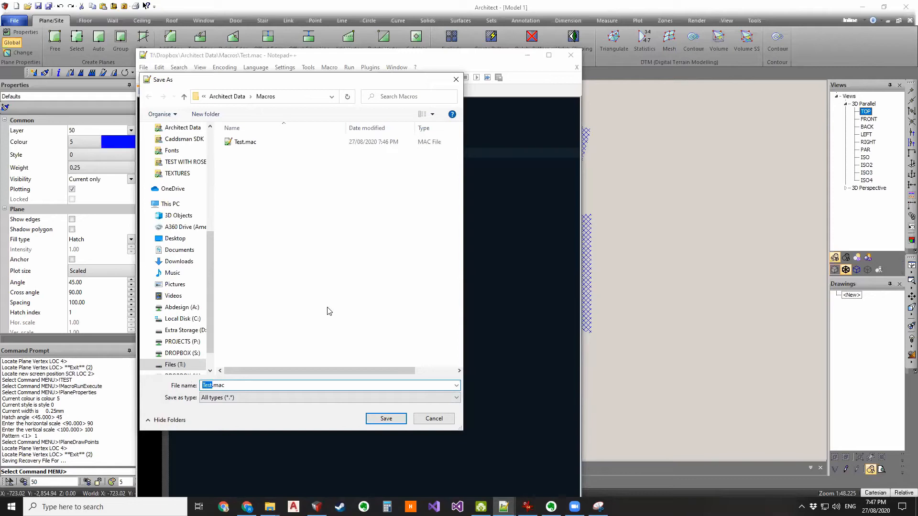
pyautogui.write('B')
pyautogui.press('BackSpace')
pyautogui.write('PlaneBlueHatch')
pyautogui.click(216, 385)
pyautogui.moveTo(212, 386); pyautogui.dragTo(203, 383)
pyautogui.click(216, 385)
pyautogui.click(394, 421)
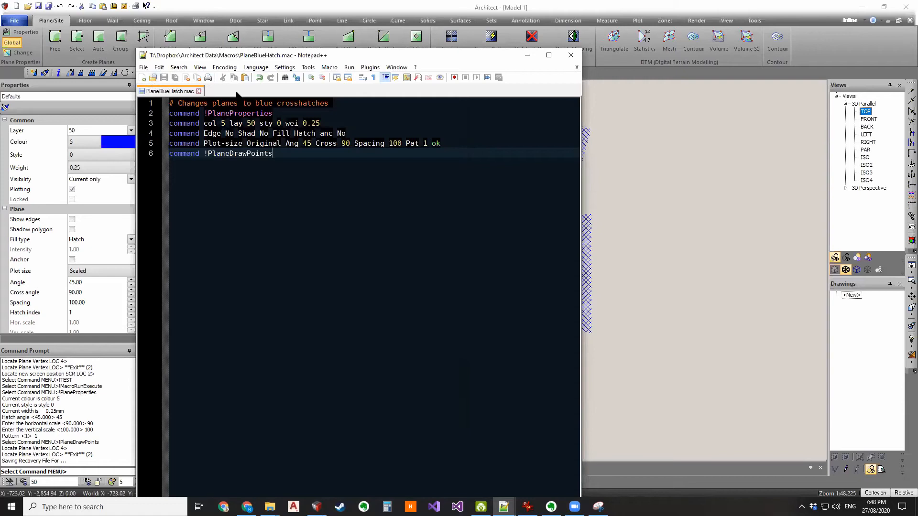
# - Copy the file name PlaneBlueHatch.mac from the macro's save dialog without saving again
pyautogui.rightClick(182, 91)
pyautogui.click(245, 174)
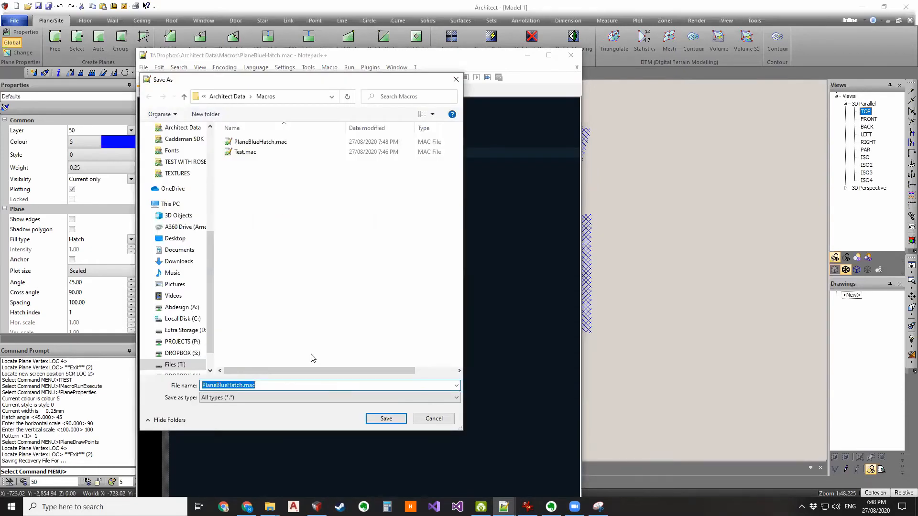
pyautogui.click(434, 419)
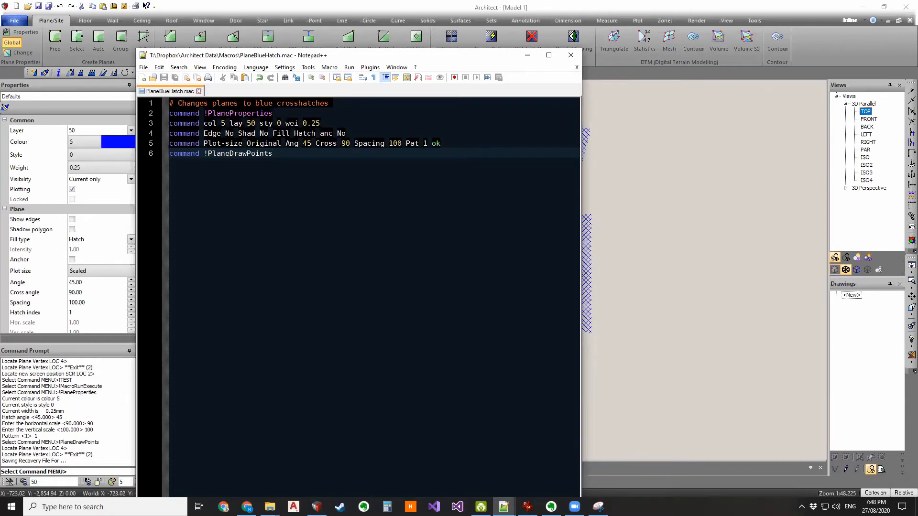
pyautogui.moveTo(371, 59); pyautogui.dragTo(0, 143)
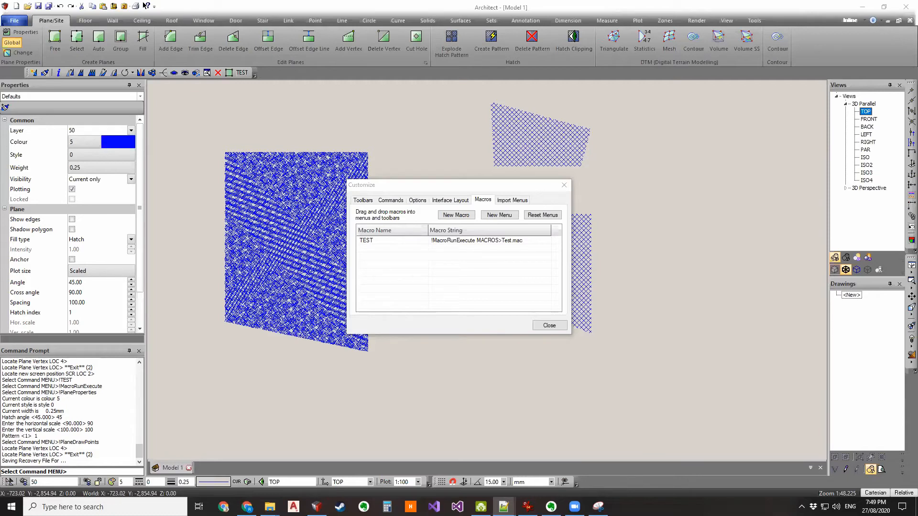
pyautogui.click(504, 506)
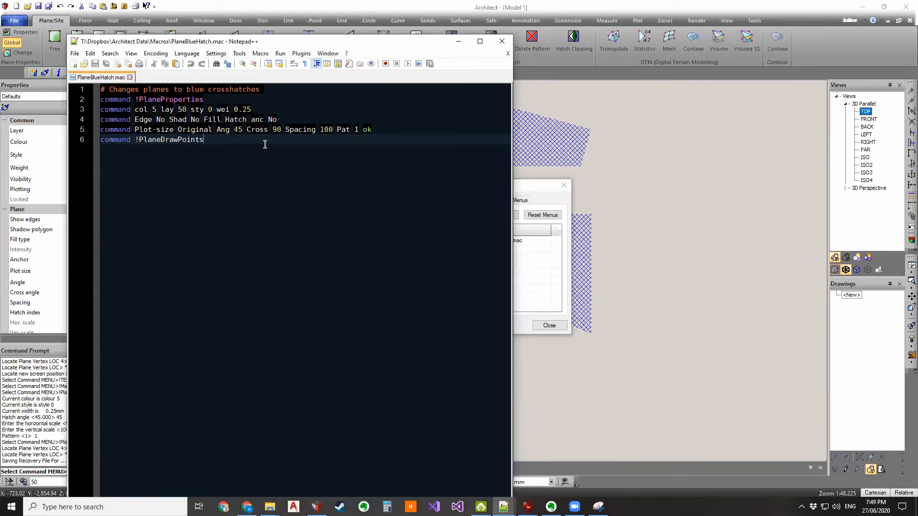
pyautogui.moveTo(331, 37)
pyautogui.mouseDown()
pyautogui.moveTo(335, 96)
pyautogui.moveTo(338, 51)
pyautogui.mouseUp()
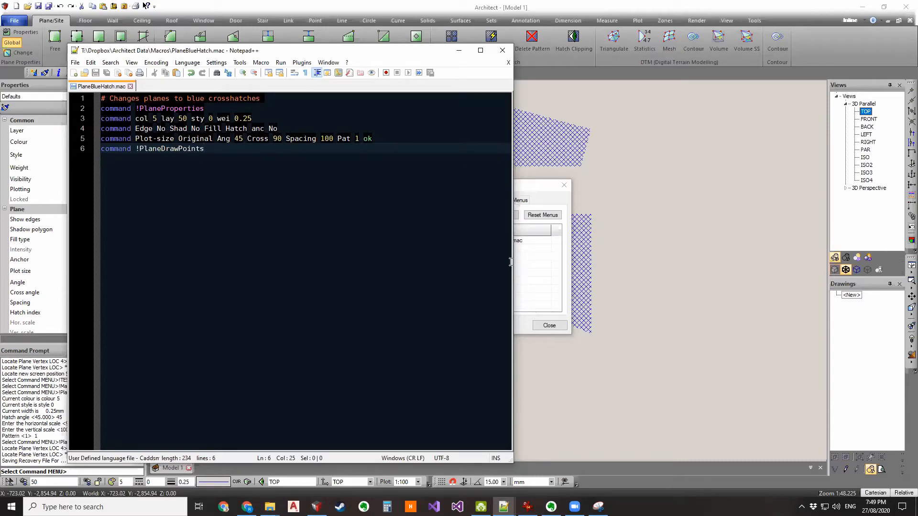
pyautogui.moveTo(242, 139); pyautogui.dragTo(247, 138)
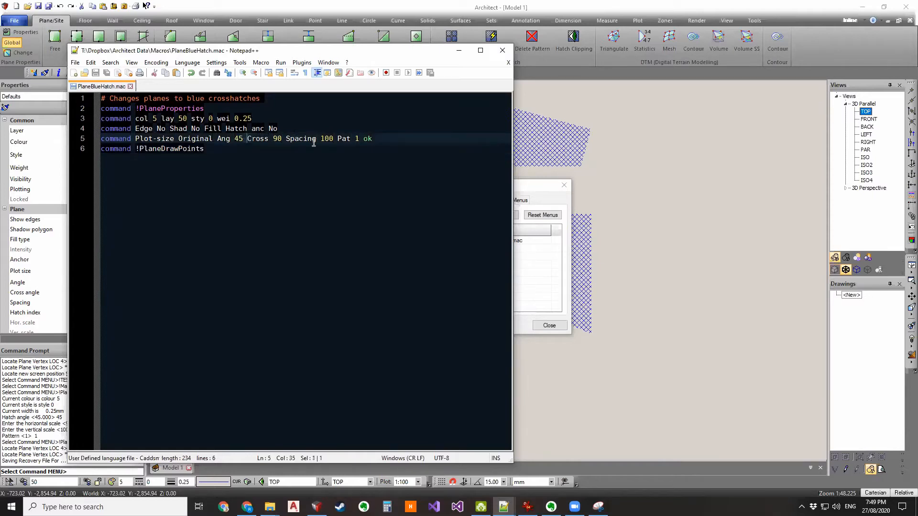
pyautogui.click(408, 174)
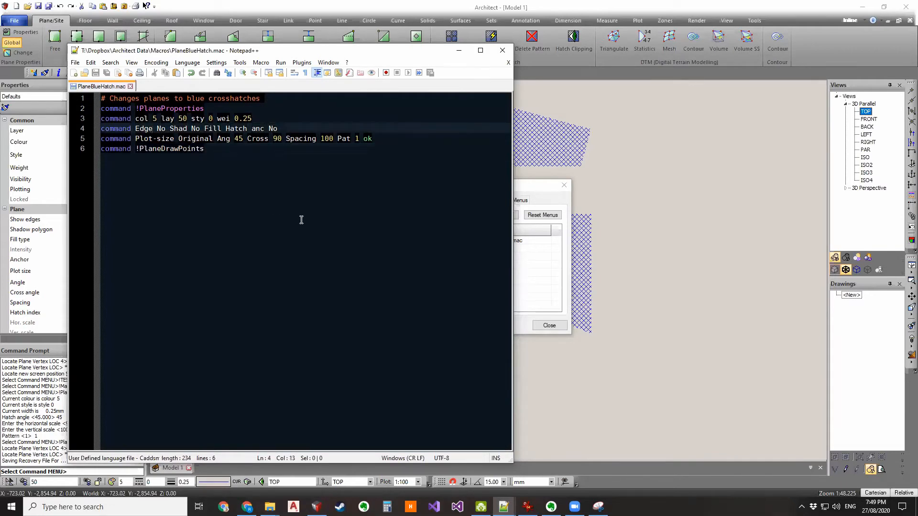
# - Back in Architect's Customize dialog, create a new macro entry named BlueHatch, without spaces
pyautogui.click(543, 285)
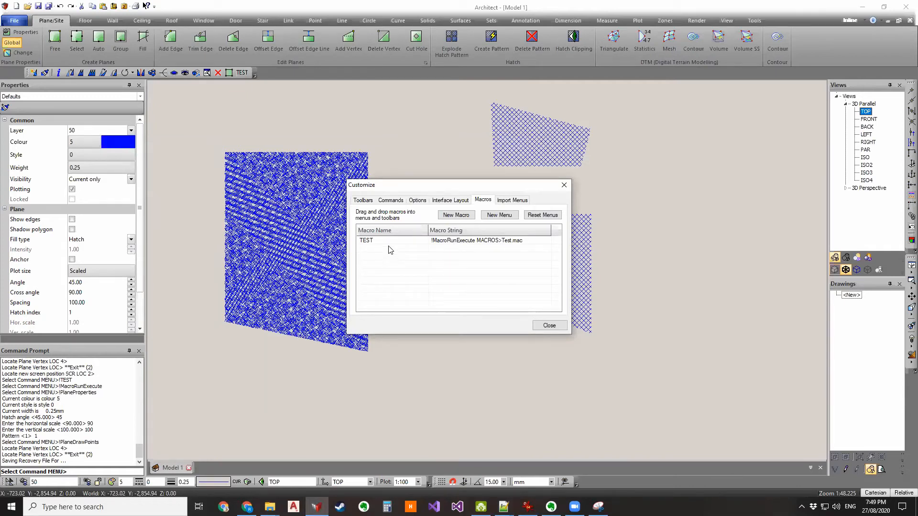
pyautogui.click(455, 215)
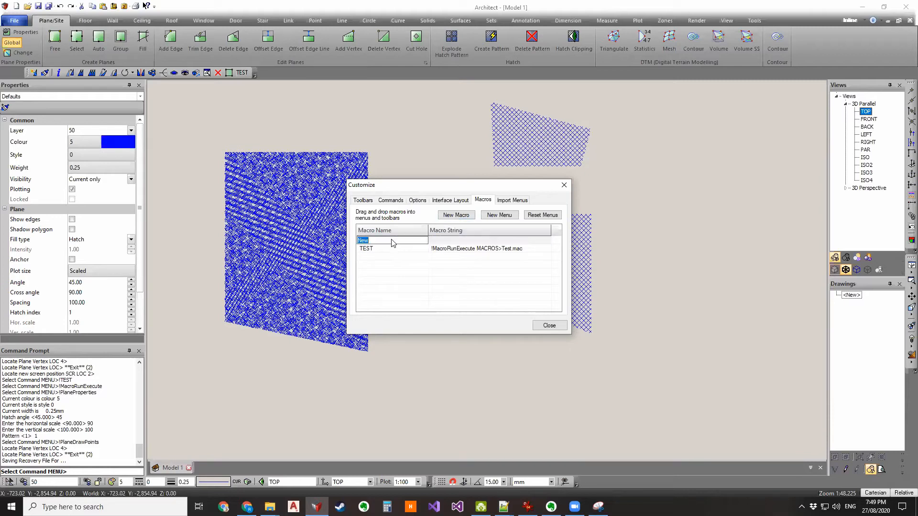
pyautogui.write('Blue Hatch')
pyautogui.click(417, 255)
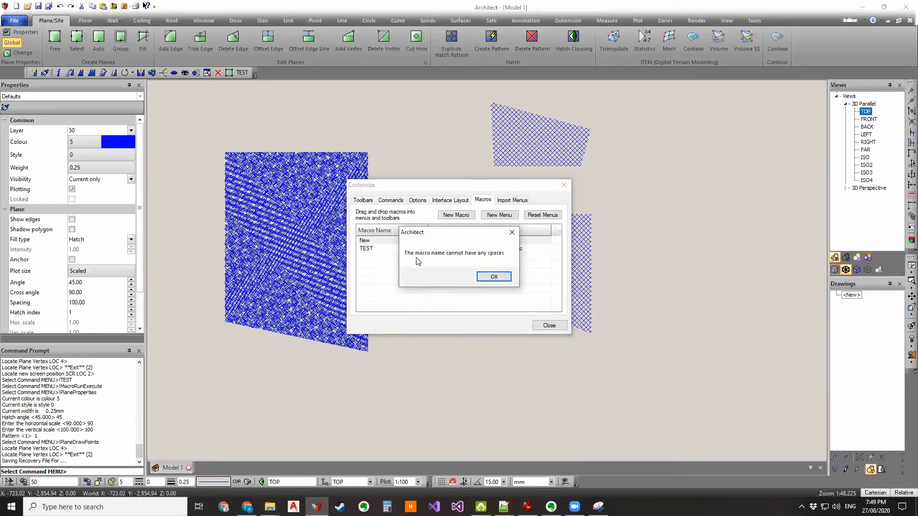
pyautogui.click(493, 278)
pyautogui.doubleClick(379, 242)
pyautogui.write('BlueHatch')
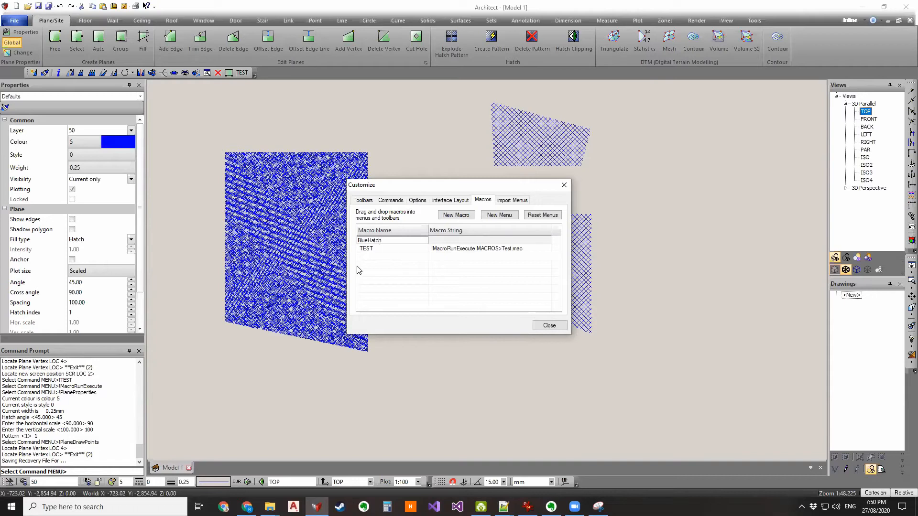
pyautogui.click(403, 257)
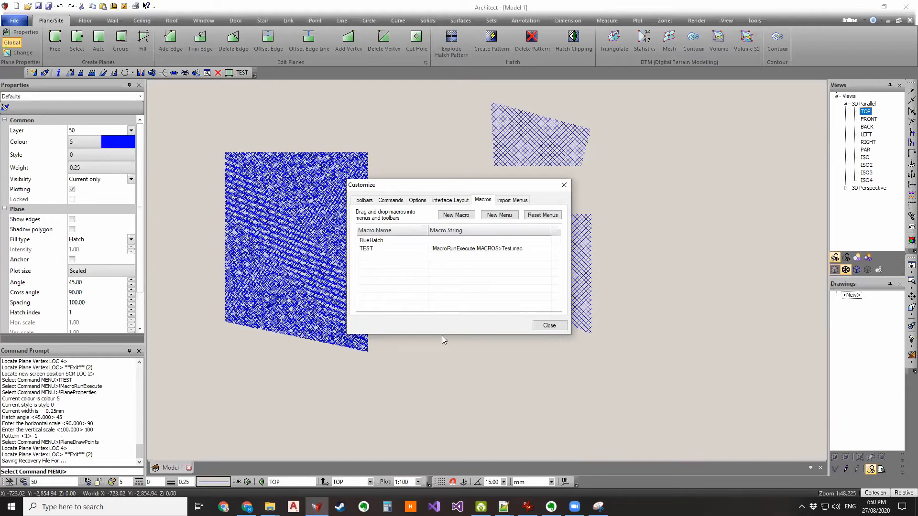
# - Copy the TEST macro's complete macro string for reuse in the BlueHatch entry
pyautogui.click(445, 243)
pyautogui.click(445, 241)
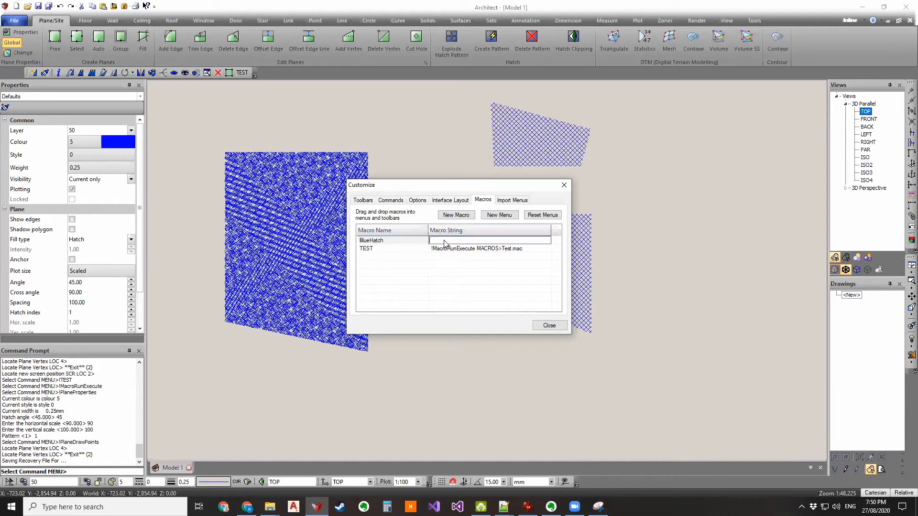
pyautogui.click(459, 252)
pyautogui.click(460, 251)
pyautogui.hotkey('ctrl', 'c')
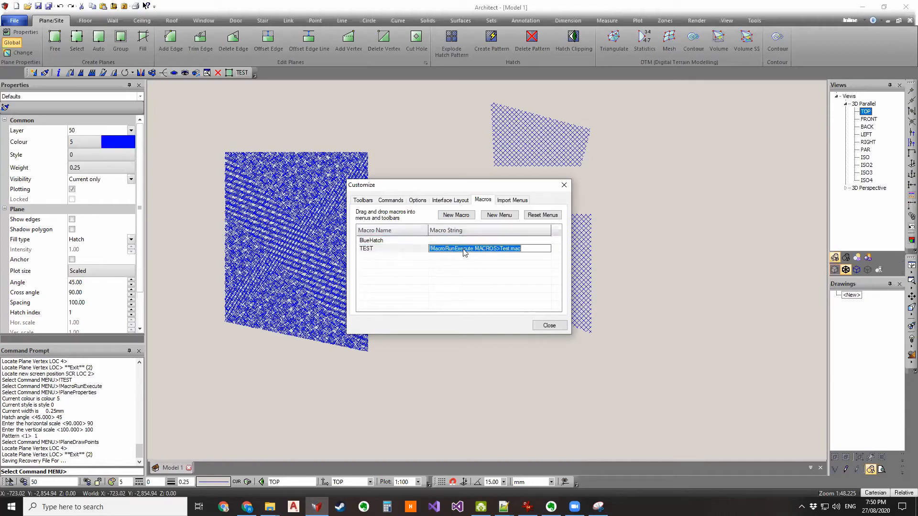
# - Paste the copied string into the BlueHatch entry and replace its file name, giving "!MacroRunExecute MACROS>PlaneBlueHatch.mac"
pyautogui.click(467, 242)
pyautogui.click(467, 242)
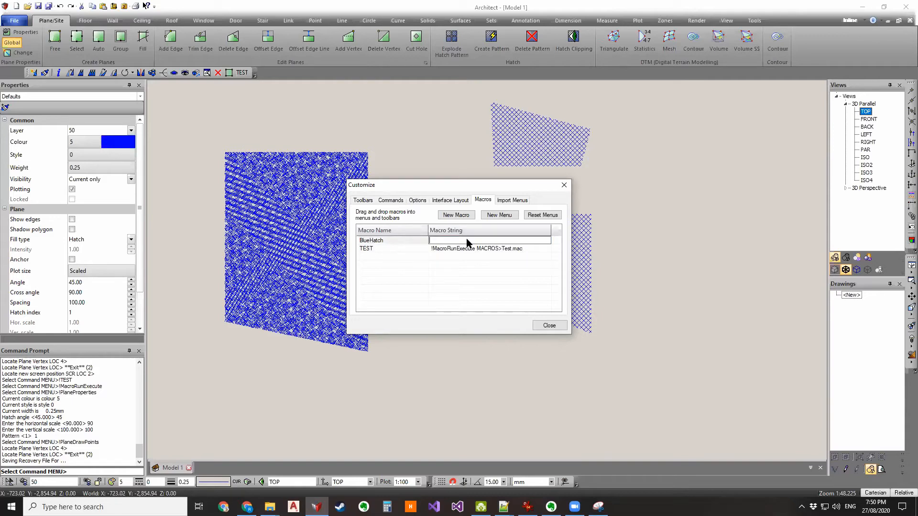
pyautogui.hotkey('ctrl', 'v')
pyautogui.press('BackSpace')
pyautogui.press('BackSpace')
pyautogui.hotkey('ctrl', 'v')
pyautogui.press('BackSpace')
pyautogui.press('BackSpace')
pyautogui.press('BackSpace')
pyautogui.press('BackSpace')
pyautogui.press('BackSpace')
pyautogui.press('BackSpace')
pyautogui.press('BackSpace')
pyautogui.press('BackSpace')
pyautogui.press('BackSpace')
pyautogui.press('BackSpace')
pyautogui.press('BackSpace')
pyautogui.press('BackSpace')
pyautogui.press('BackSpace')
pyautogui.press('BackSpace')
pyautogui.press('BackSpace')
pyautogui.press('BackSpace')
pyautogui.press('BackSpace')
pyautogui.press('BackSpace')
pyautogui.press('BackSpace')
pyautogui.press('BackSpace')
pyautogui.press('BackSpace')
pyautogui.press('BackSpace')
pyautogui.press('BackSpace')
pyautogui.press('BackSpace')
pyautogui.press('BackSpace')
pyautogui.press('BackSpace')
pyautogui.press('super+v')
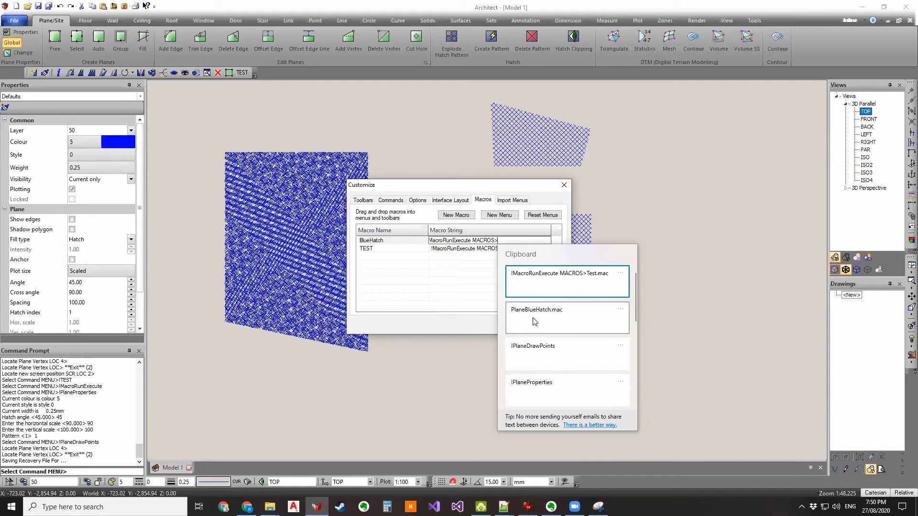
pyautogui.click(561, 325)
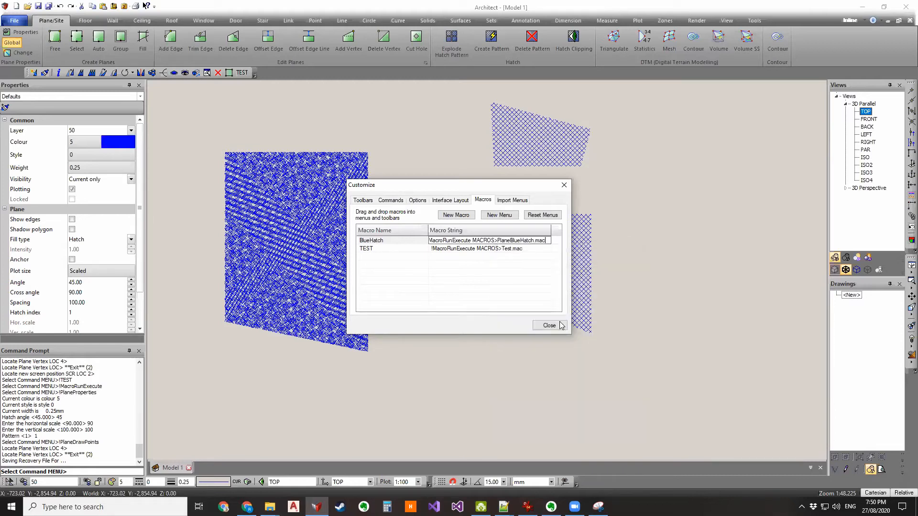
# - Commit the BlueHatch macro string and place the BlueHatch macro on the toolbar directly after TEST
pyautogui.click(441, 282)
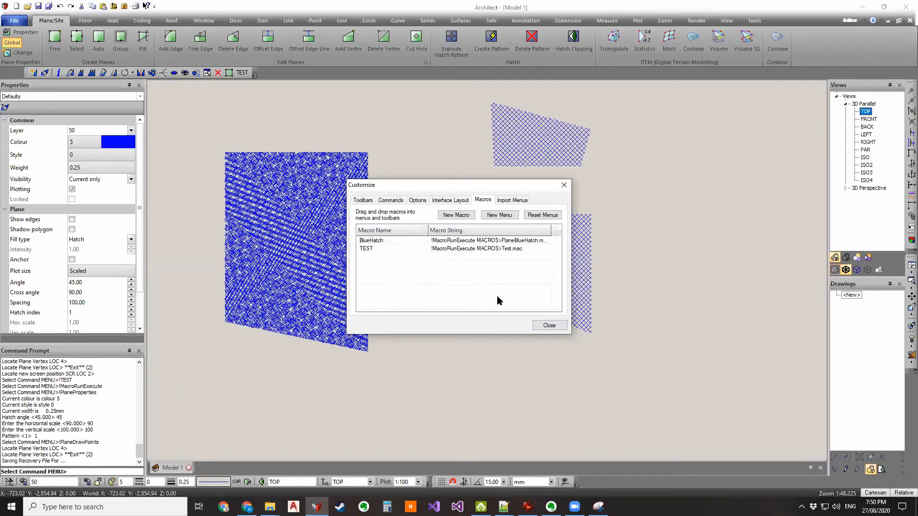
pyautogui.moveTo(386, 240); pyautogui.dragTo(249, 75)
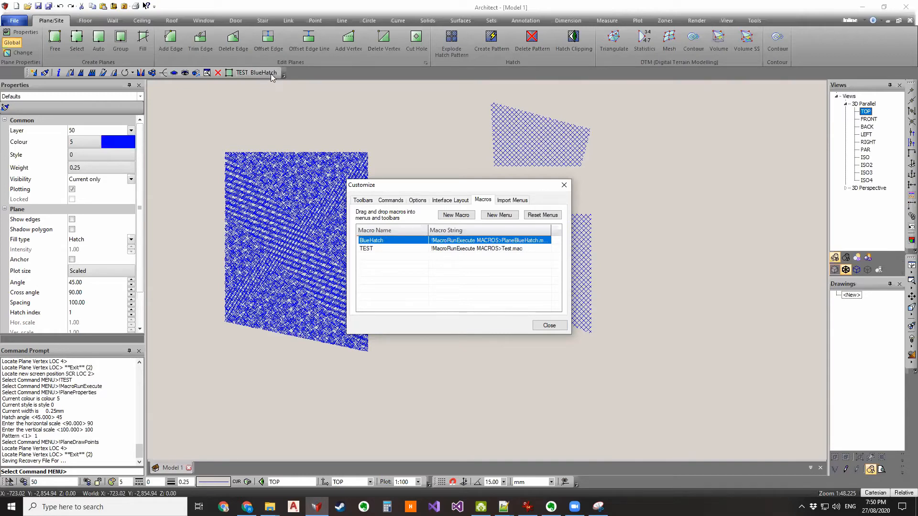
# - Change the BlueHatch toolbar button's image to the blank white square from the preset images
pyautogui.click(269, 73)
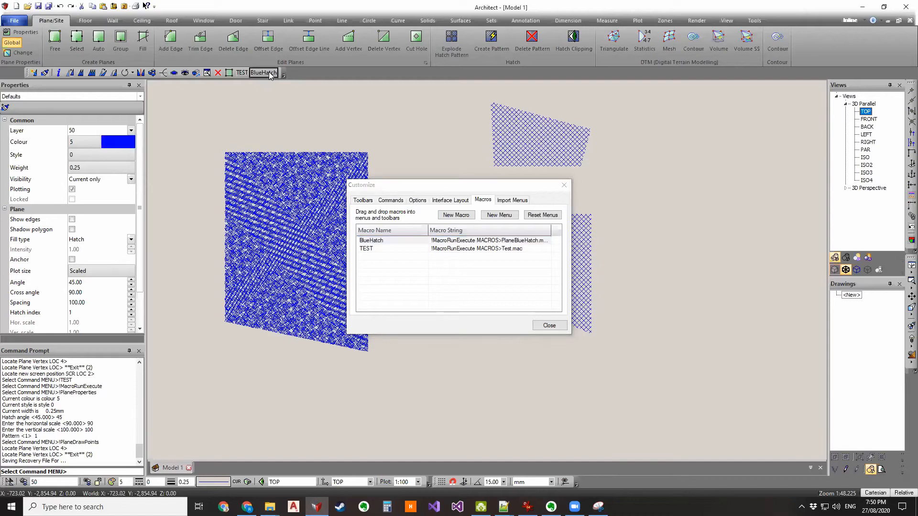
pyautogui.rightClick(270, 74)
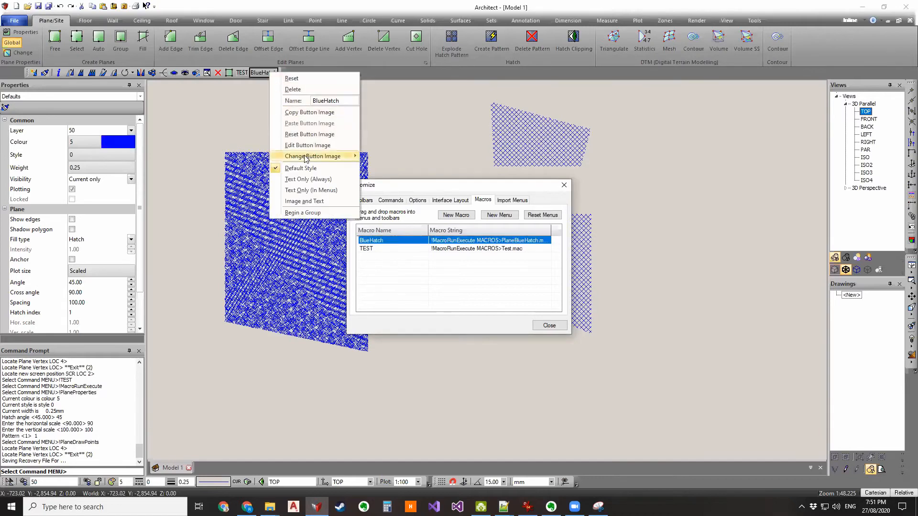
pyautogui.moveTo(306, 158)
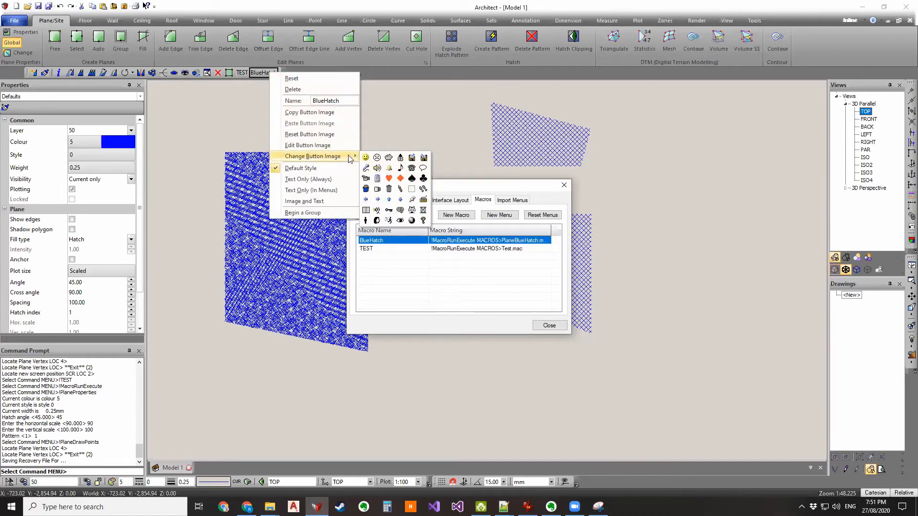
pyautogui.click(411, 189)
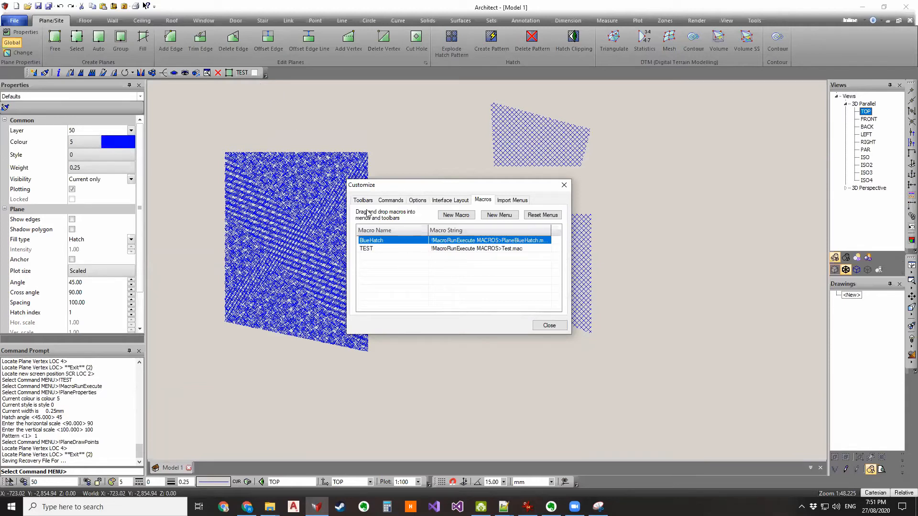
pyautogui.click(256, 74)
pyautogui.click(255, 74)
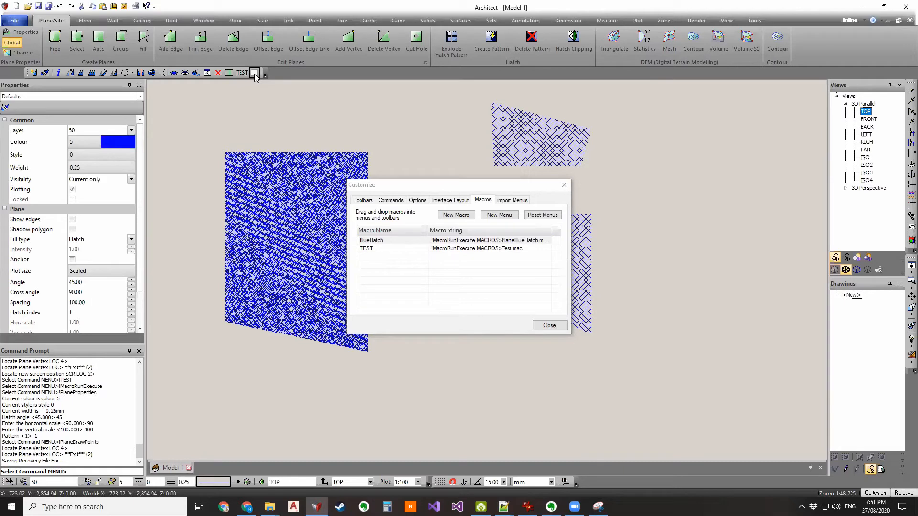
pyautogui.rightClick(255, 74)
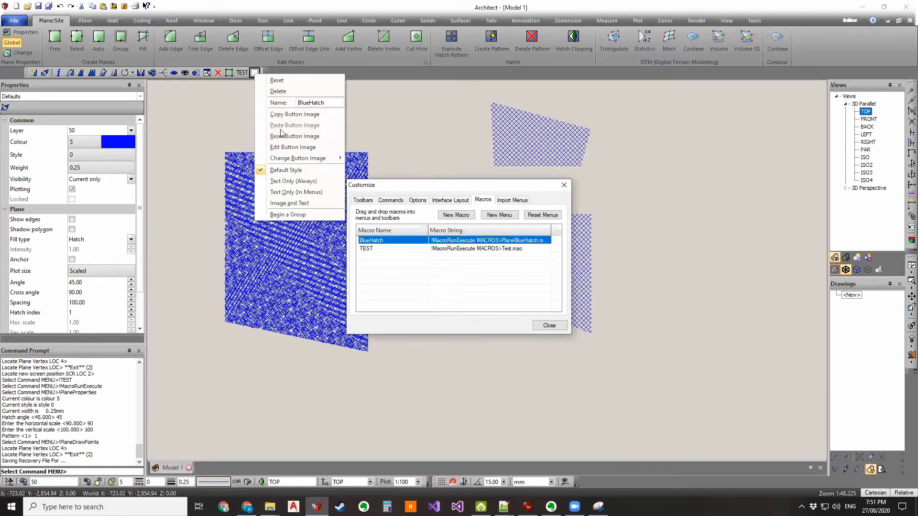
pyautogui.moveTo(291, 158)
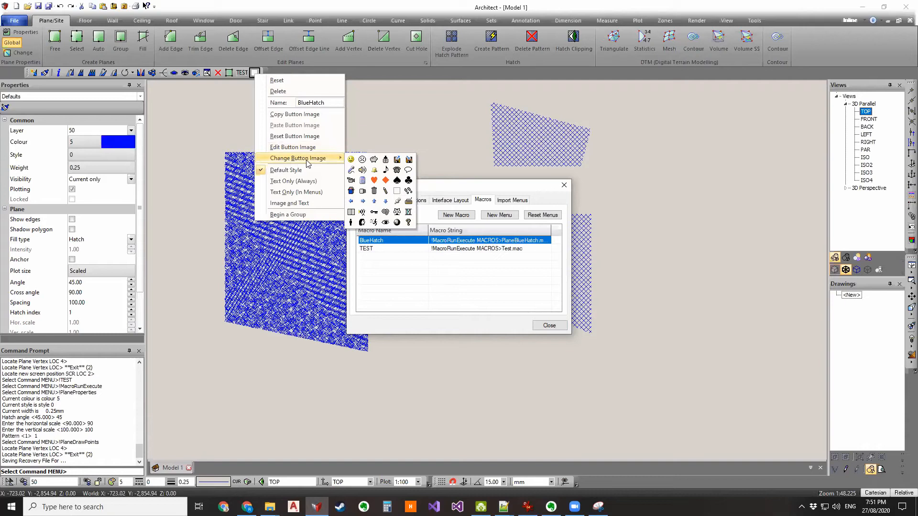
pyautogui.click(397, 191)
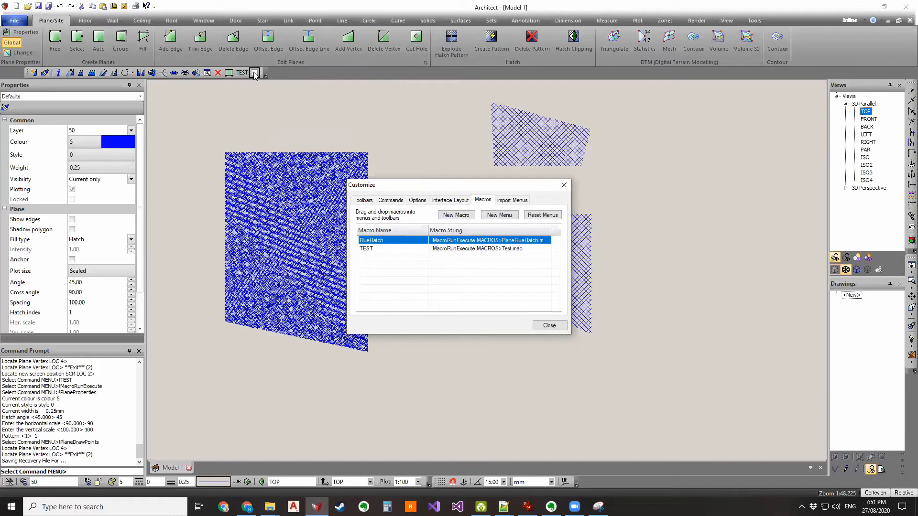
# - Open the BlueHatch button image for editing and set the foreground drawing colour to a bright blue
pyautogui.rightClick(255, 74)
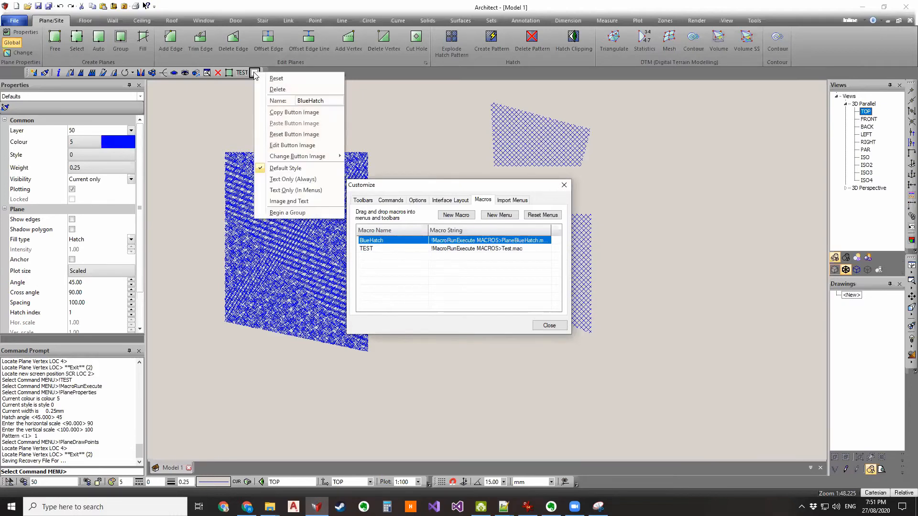
pyautogui.click(292, 146)
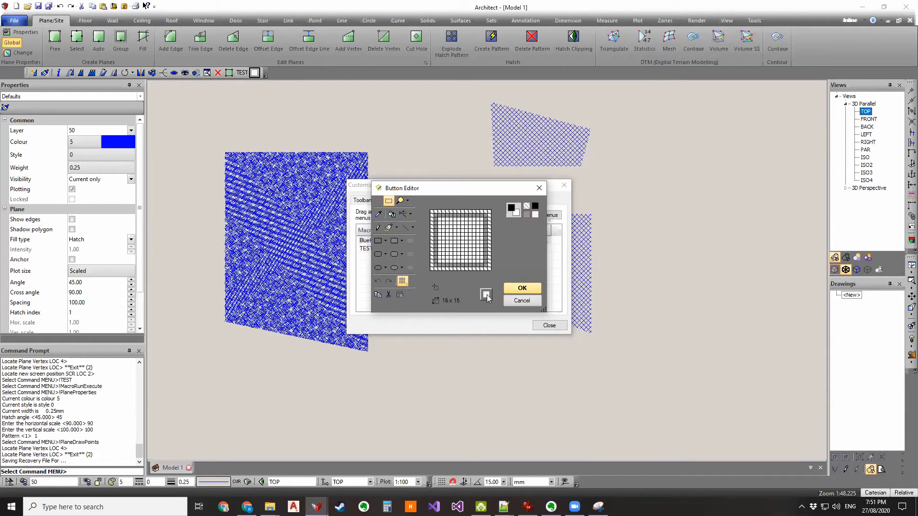
pyautogui.click(538, 204)
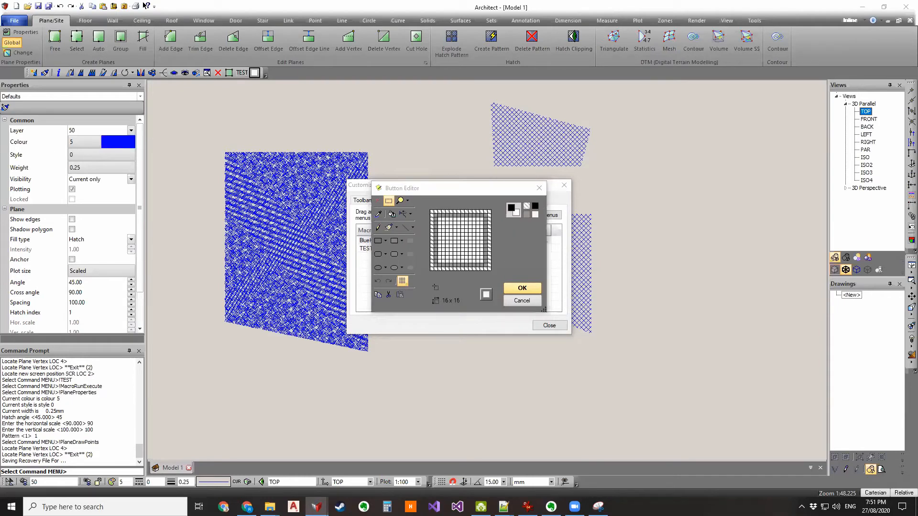
pyautogui.click(202, 171)
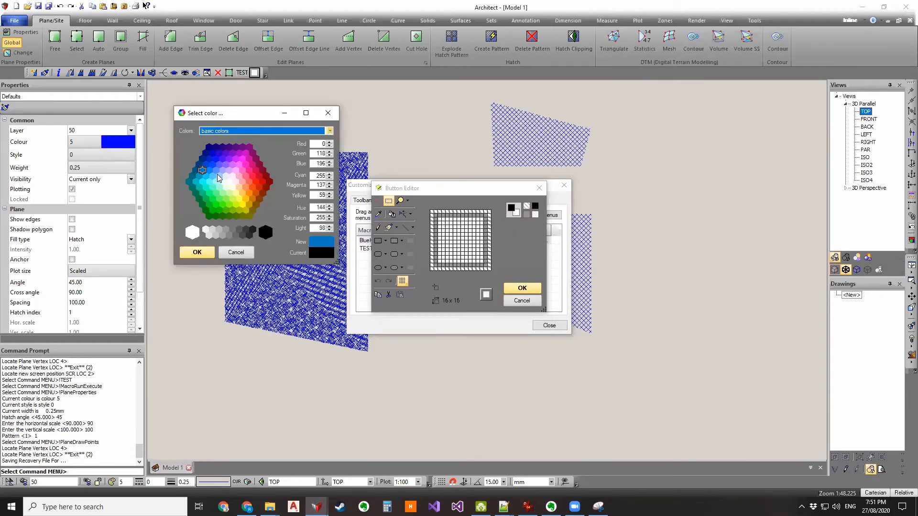
pyautogui.click(212, 175)
pyautogui.click(212, 164)
pyautogui.click(197, 252)
# - Draw a blue crosshatch on the icon grid with freehand strokes and a diagonal line, and accept the image
pyautogui.click(378, 227)
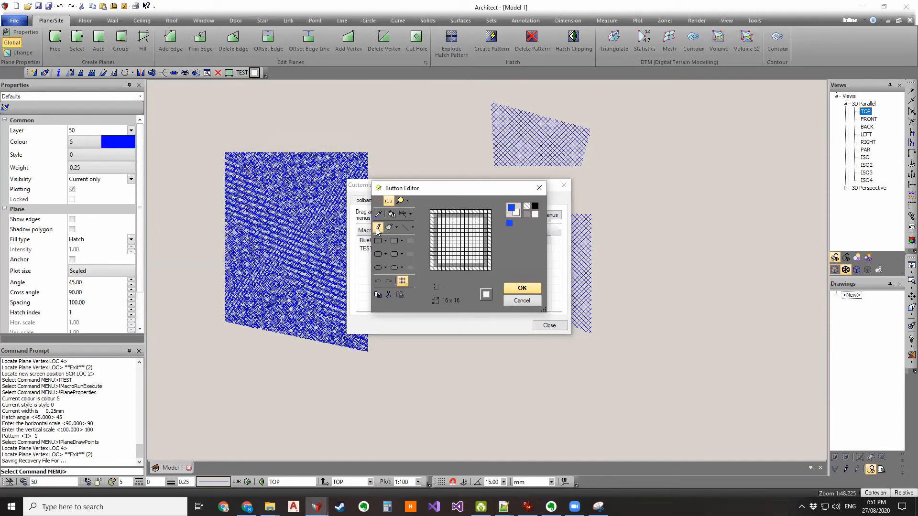
pyautogui.moveTo(439, 241); pyautogui.dragTo(478, 219)
pyautogui.moveTo(455, 261); pyautogui.dragTo(471, 249)
pyautogui.moveTo(432, 222); pyautogui.dragTo(456, 266)
pyautogui.moveTo(444, 211); pyautogui.dragTo(490, 259)
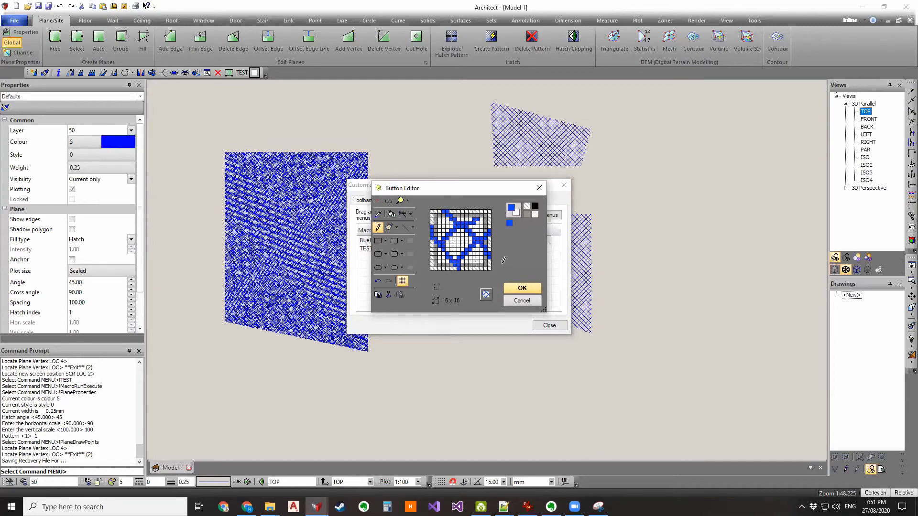
pyautogui.click(404, 228)
pyautogui.moveTo(473, 230); pyautogui.dragTo(429, 270)
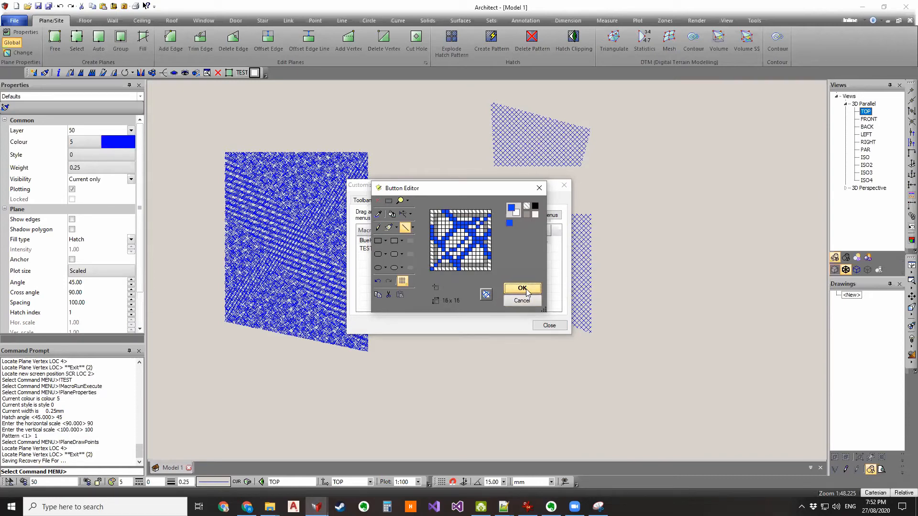
pyautogui.click(522, 288)
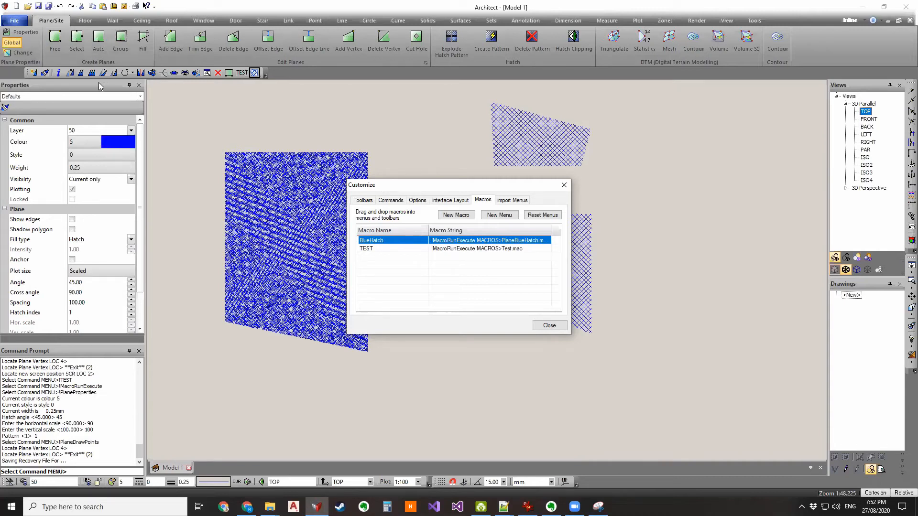
pyautogui.rightClick(255, 73)
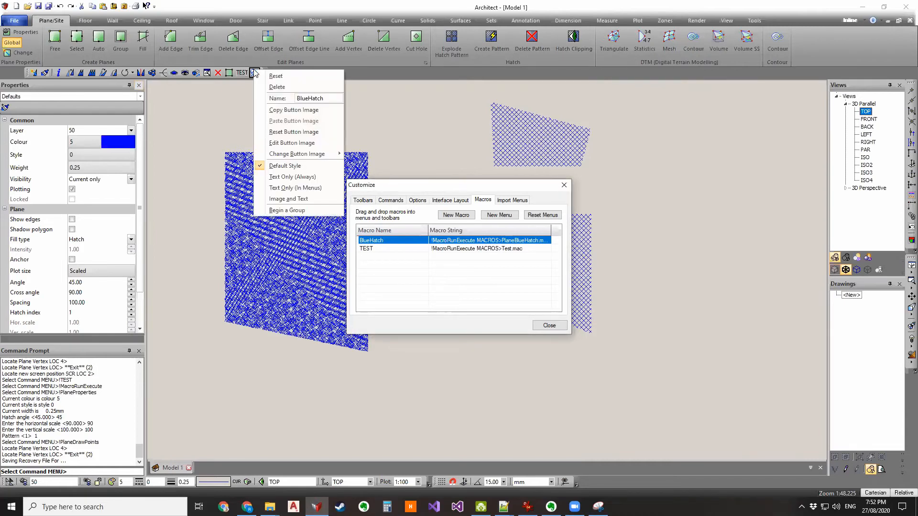
pyautogui.click(291, 142)
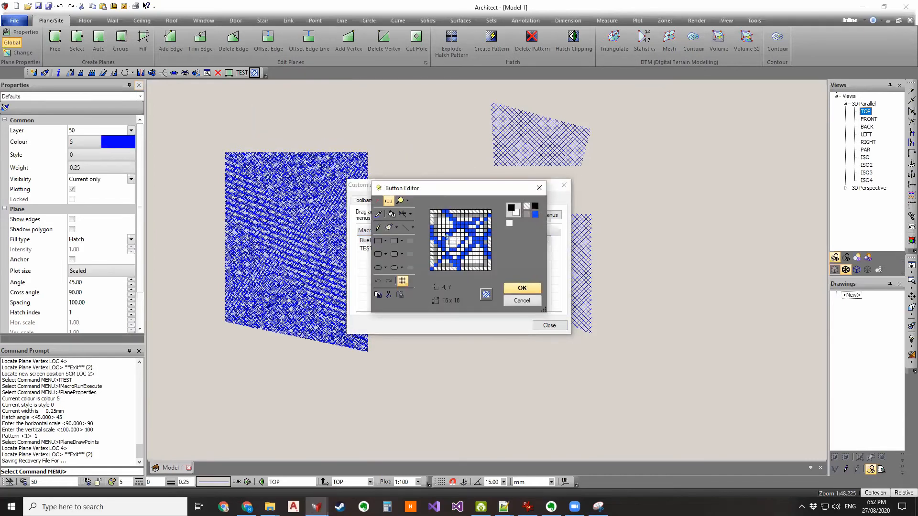
pyautogui.click(521, 301)
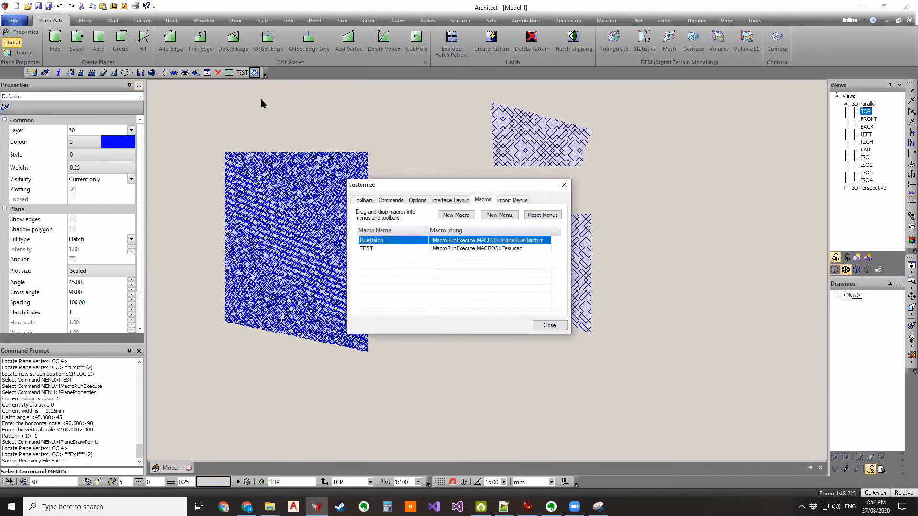
pyautogui.rightClick(255, 73)
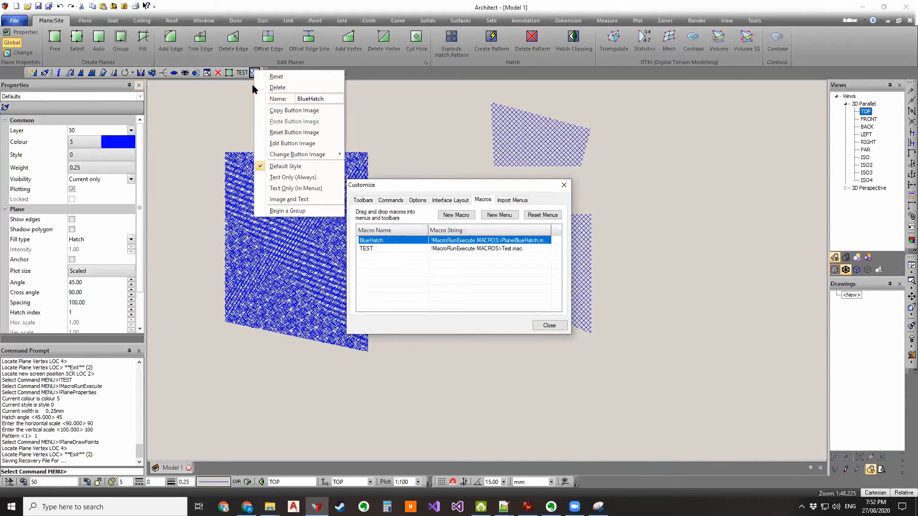
# - Copy the Points button's image and paste it onto the BlueHatch toolbar button
pyautogui.click(230, 74)
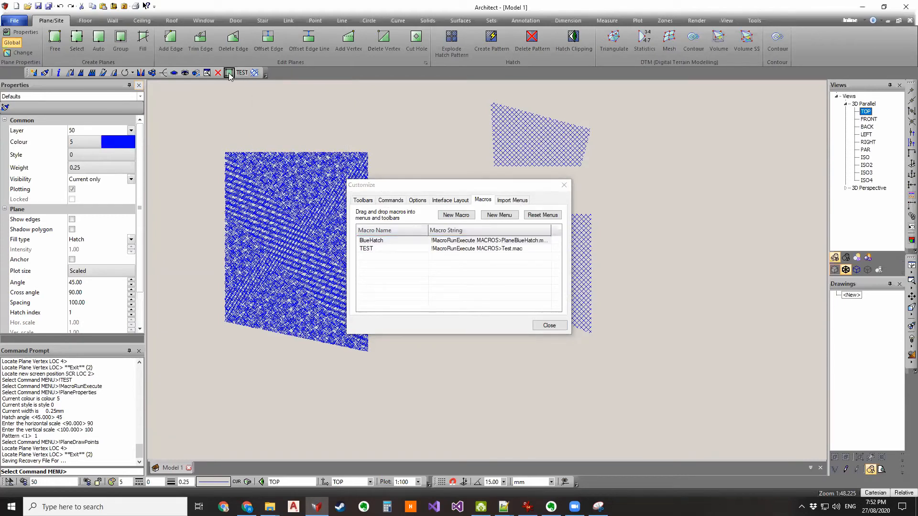
pyautogui.rightClick(229, 74)
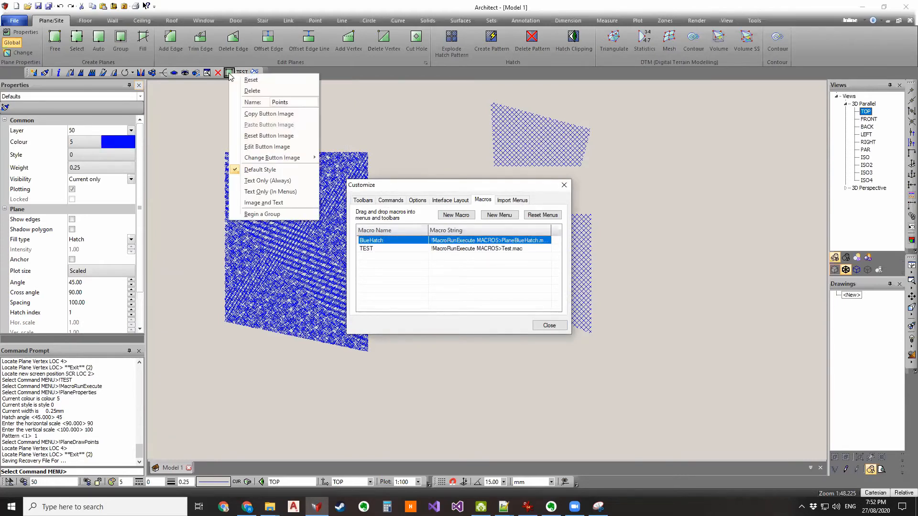
pyautogui.click(257, 115)
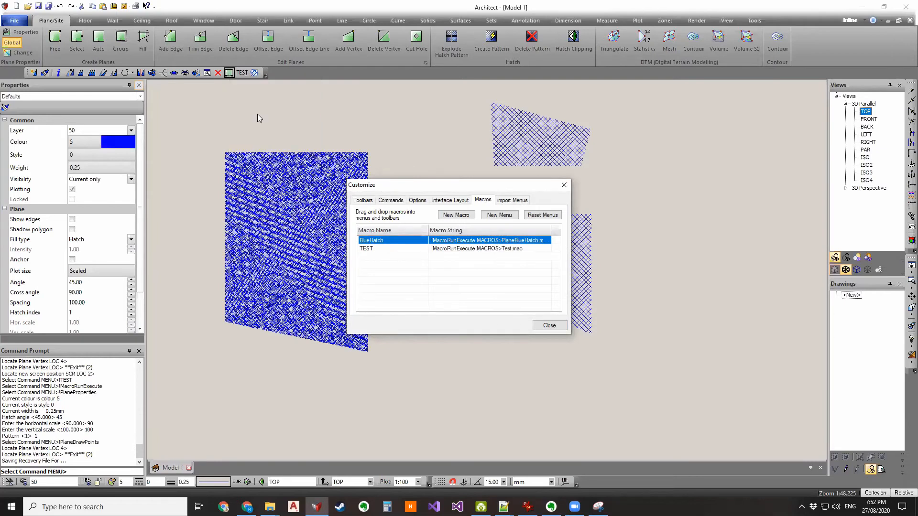
pyautogui.click(254, 73)
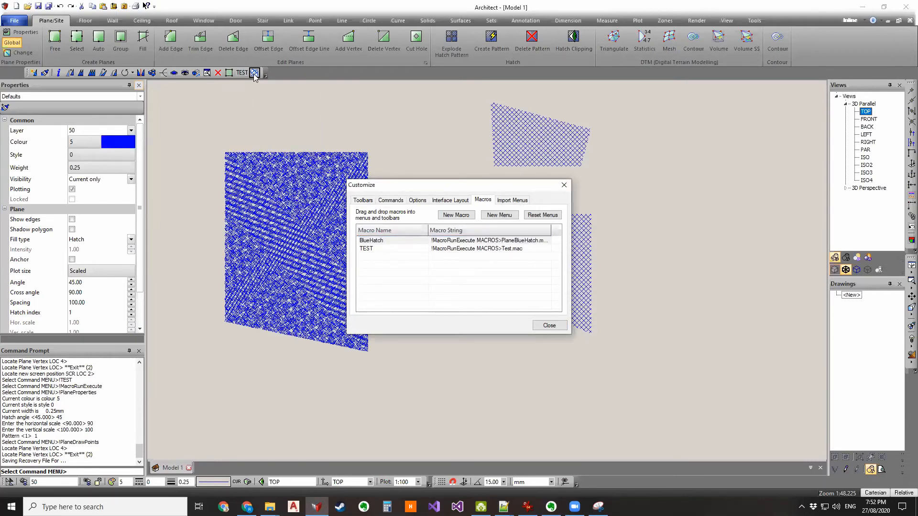
pyautogui.rightClick(254, 74)
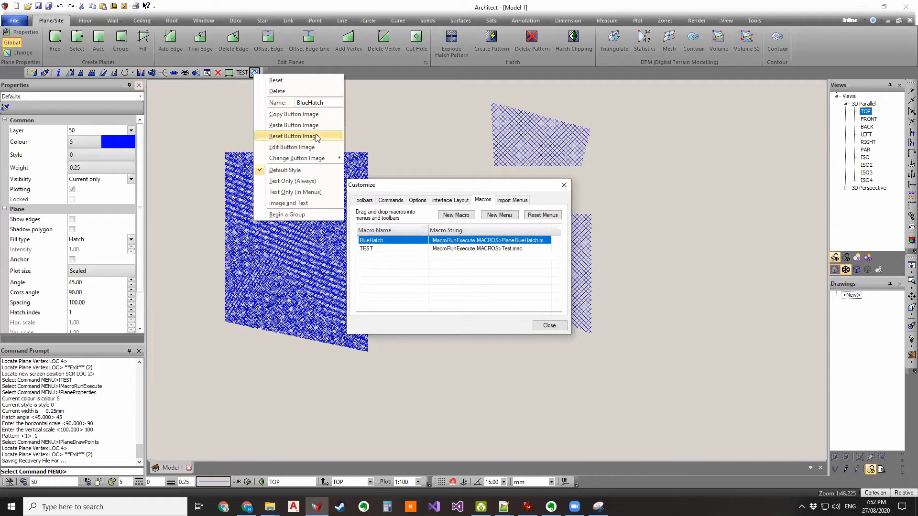
pyautogui.click(306, 125)
# - Open the pasted BlueHatch button image for editing and try filling cells in its green centre
pyautogui.rightClick(255, 74)
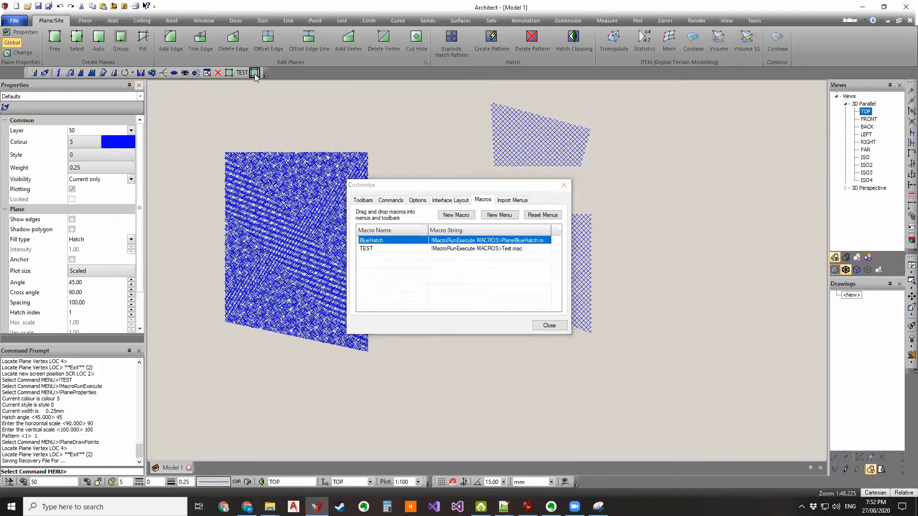
pyautogui.rightClick(255, 74)
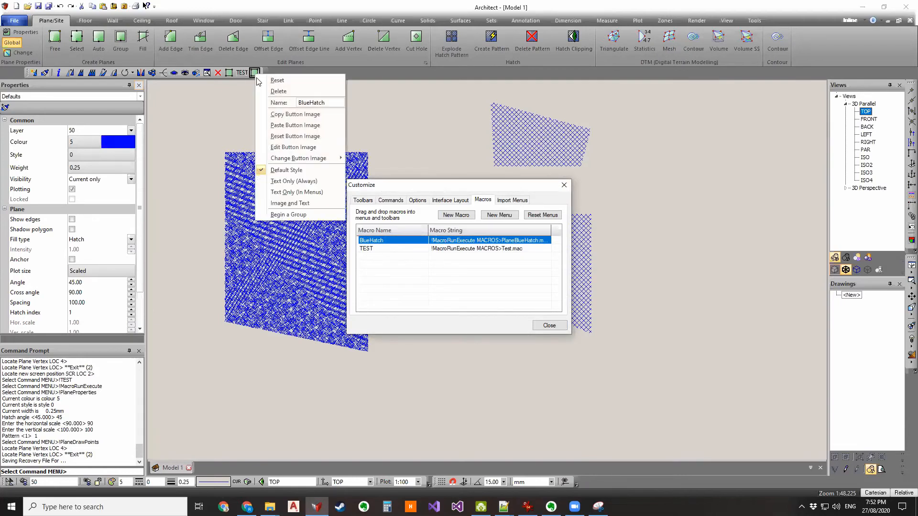
pyautogui.click(288, 146)
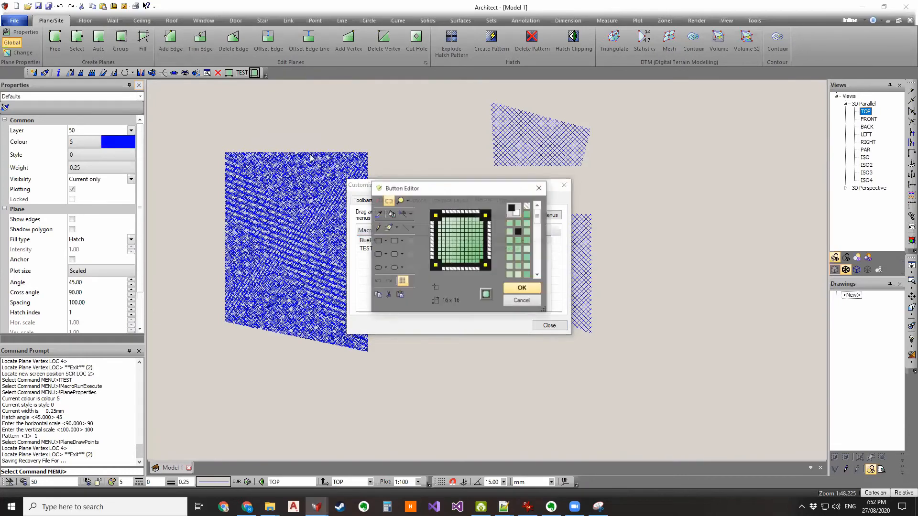
pyautogui.click(377, 228)
pyautogui.click(391, 214)
pyautogui.click(466, 238)
pyautogui.click(466, 245)
pyautogui.click(466, 252)
pyautogui.click(462, 258)
pyautogui.click(454, 252)
pyautogui.click(451, 245)
# - Draw a filled rectangle with a black outline and white interior over the icon's green centre
pyautogui.click(381, 240)
pyautogui.click(394, 241)
pyautogui.moveTo(438, 217); pyautogui.dragTo(476, 259)
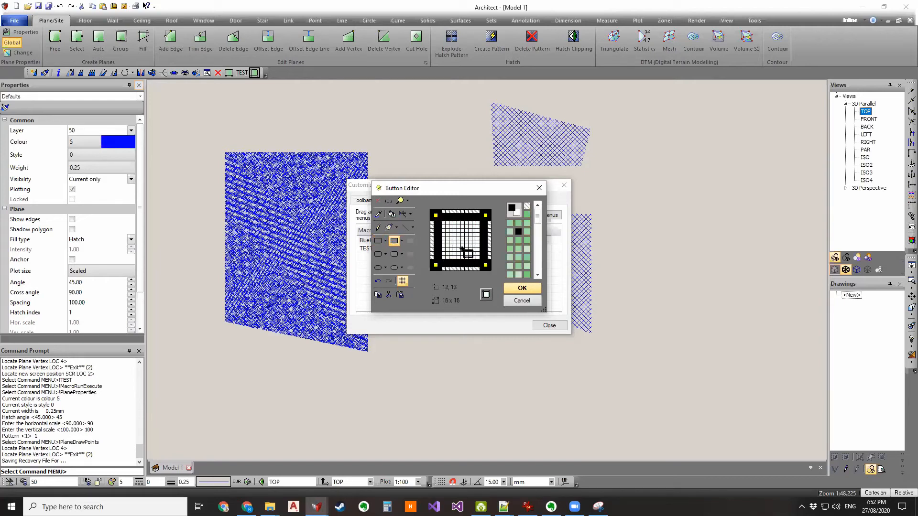
# - Set the icon's fill colour to black, cover its centre with a filled rectangle, accept the image and close the customization
pyautogui.click(518, 211)
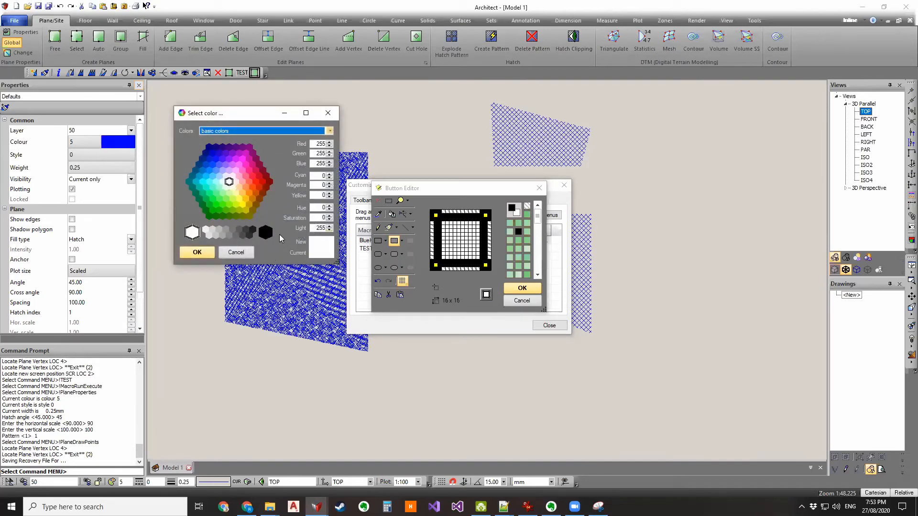
pyautogui.click(197, 252)
pyautogui.moveTo(444, 229); pyautogui.dragTo(487, 265)
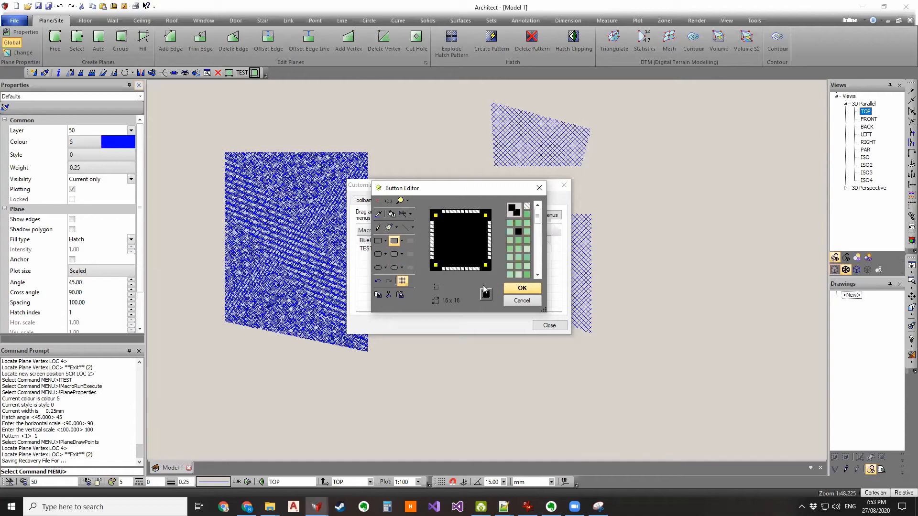
pyautogui.click(522, 288)
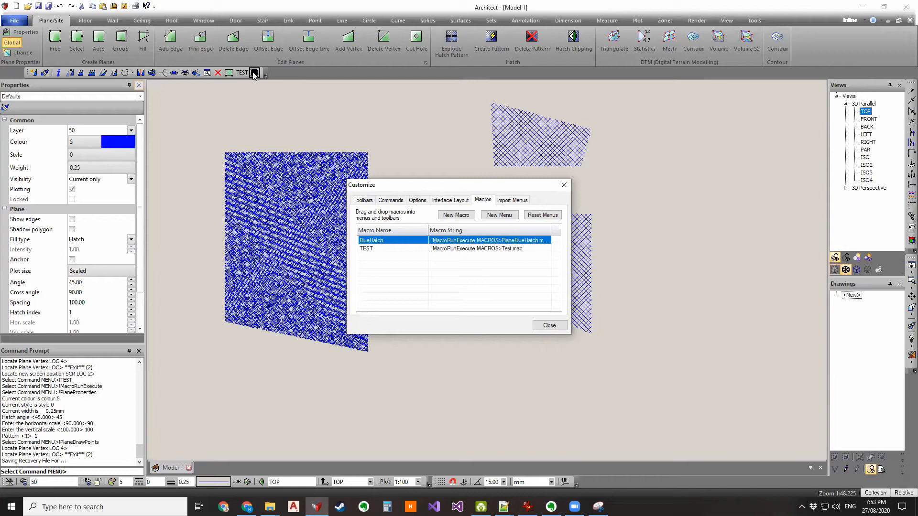
pyautogui.click(564, 185)
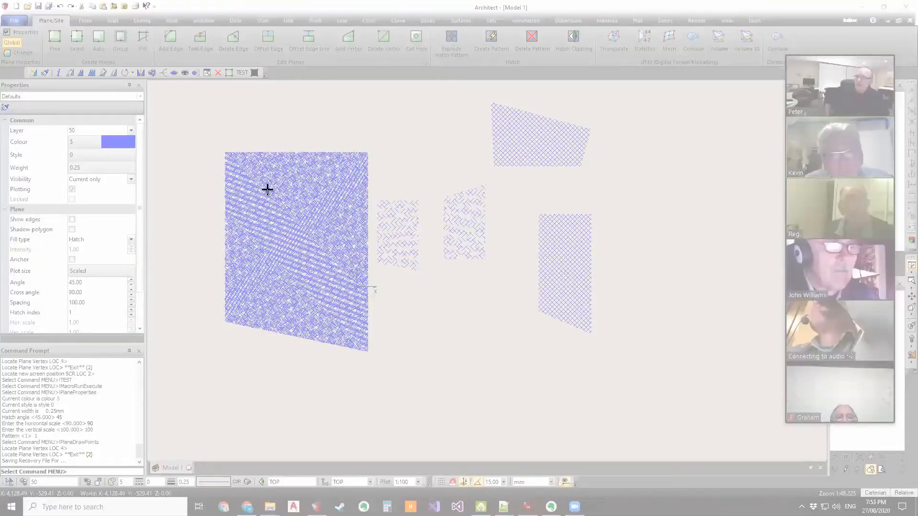
# - Capture a small square of the fine cross-hatching from the tall, separate plane with the Windows snipping tool
pyautogui.moveTo(267, 189); pyautogui.dragTo(287, 207)
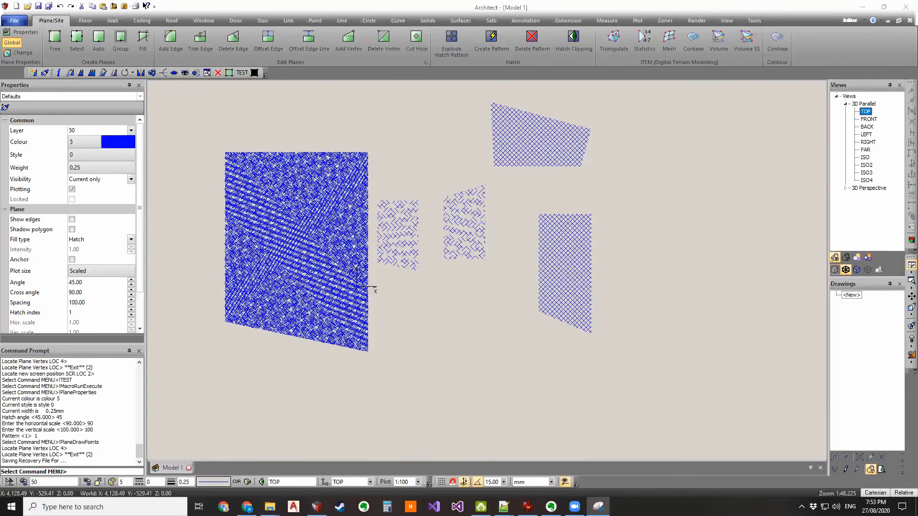
pyautogui.click(204, 273)
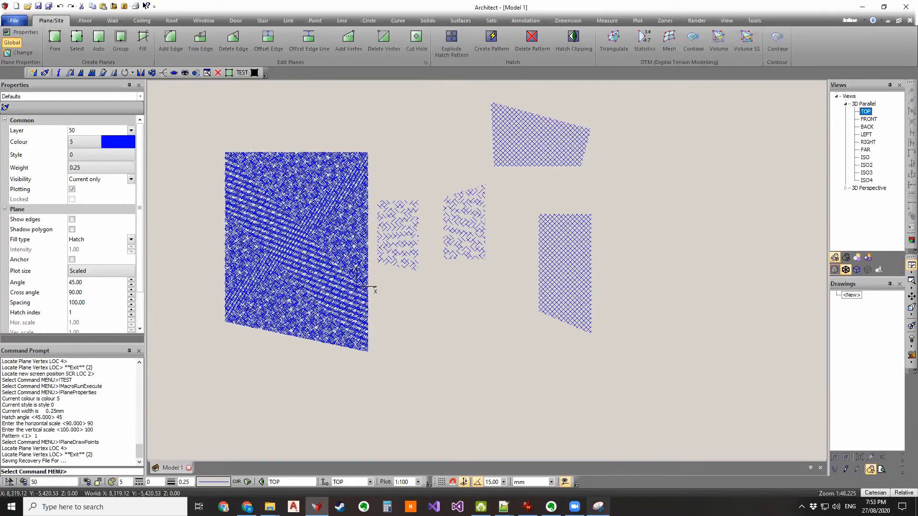
pyautogui.click(598, 506)
pyautogui.click(238, 137)
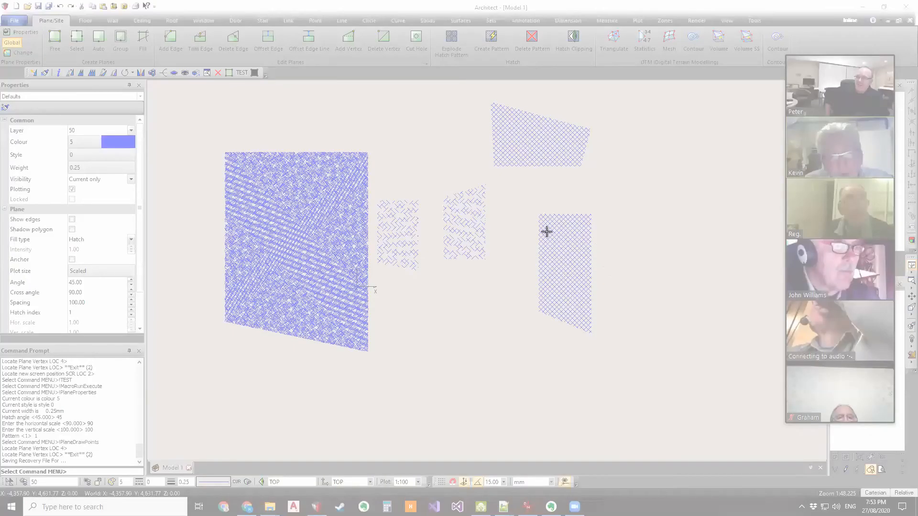
pyautogui.moveTo(547, 228); pyautogui.dragTo(556, 237)
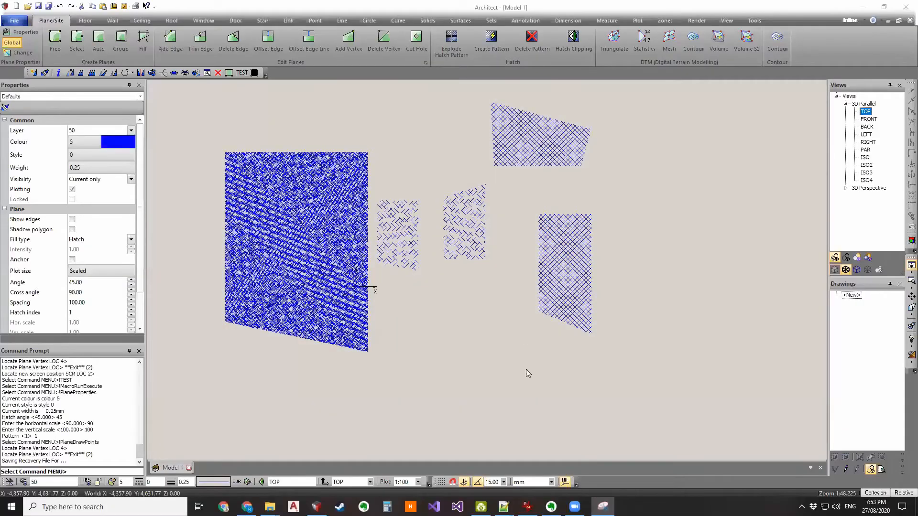
pyautogui.moveTo(598, 506)
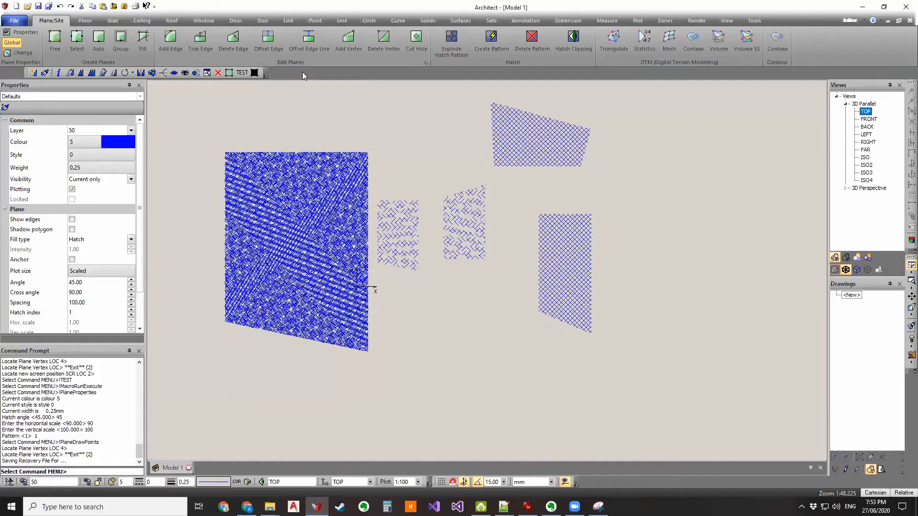
# - Reopen the toolbar customization and paste the captured hatch picture as the BlueHatch button's image
pyautogui.rightClick(302, 72)
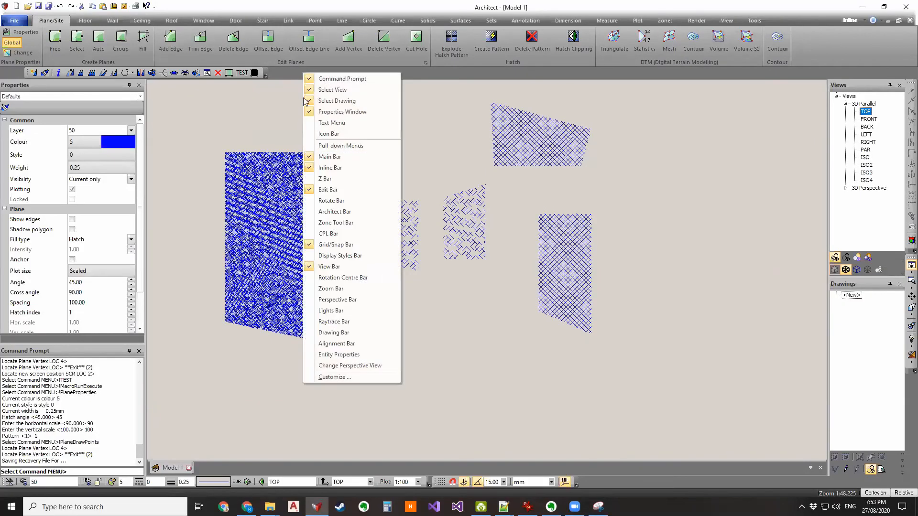
pyautogui.click(356, 377)
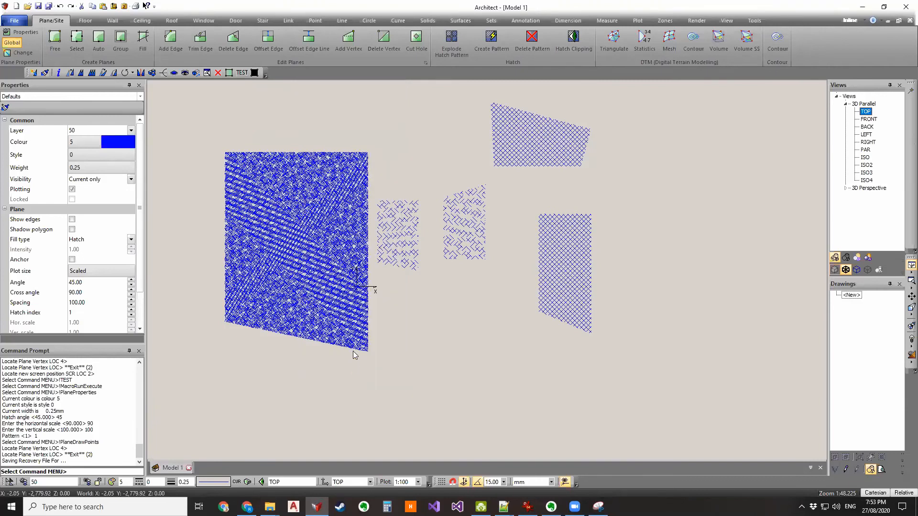
pyautogui.rightClick(253, 74)
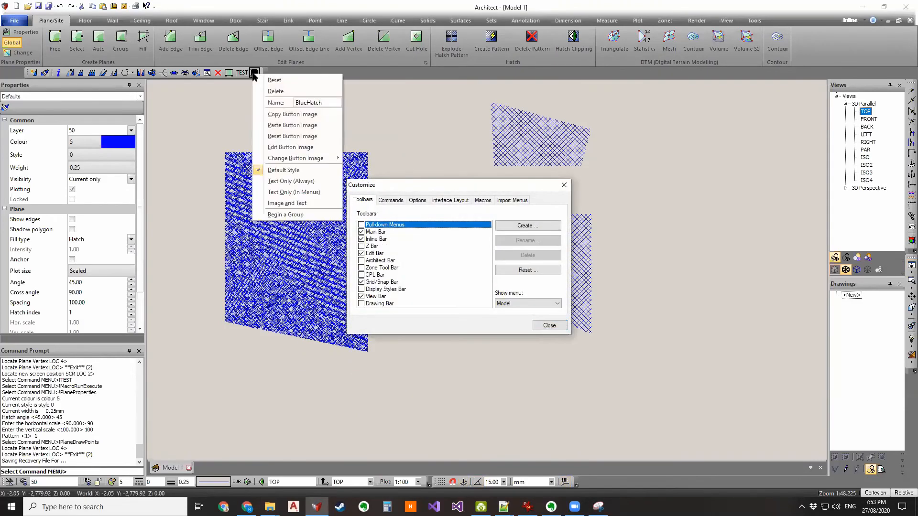
pyautogui.click(310, 125)
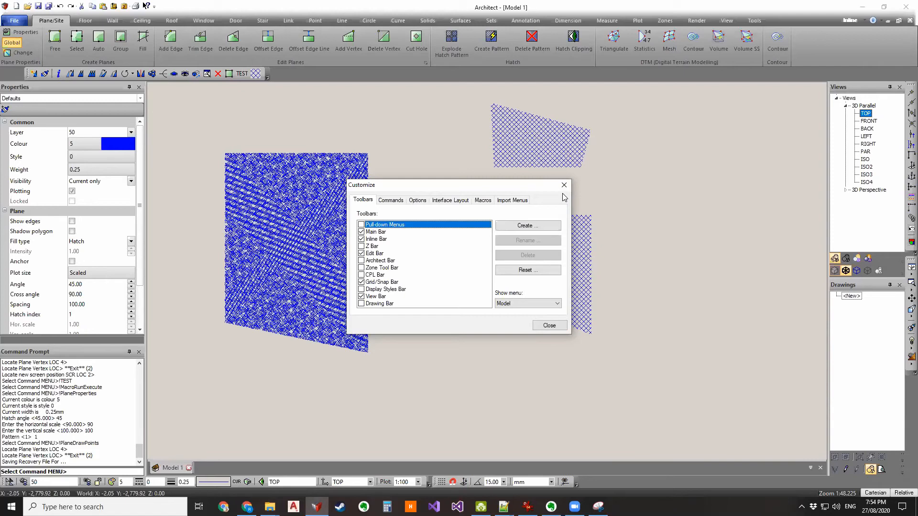
pyautogui.click(294, 135)
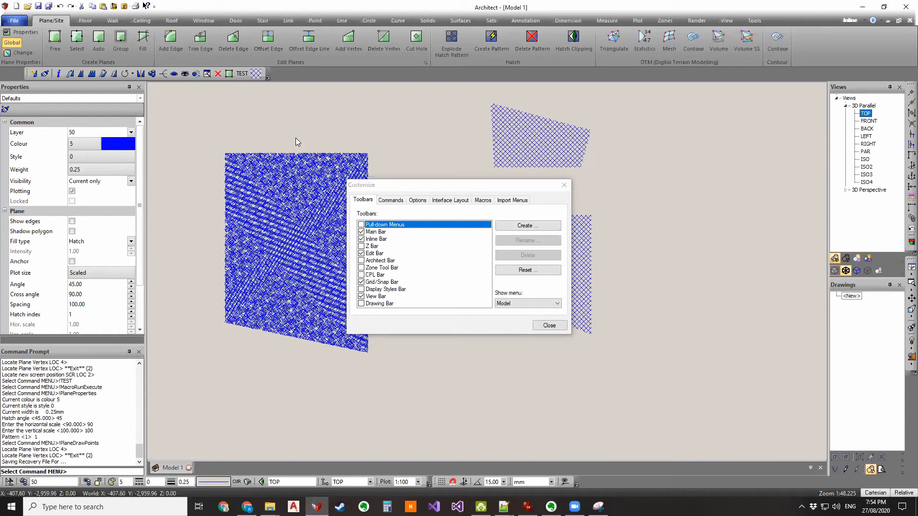
# - Open the BlueHatch button's pasted image in the image editor to inspect it and close the editor
pyautogui.rightClick(257, 74)
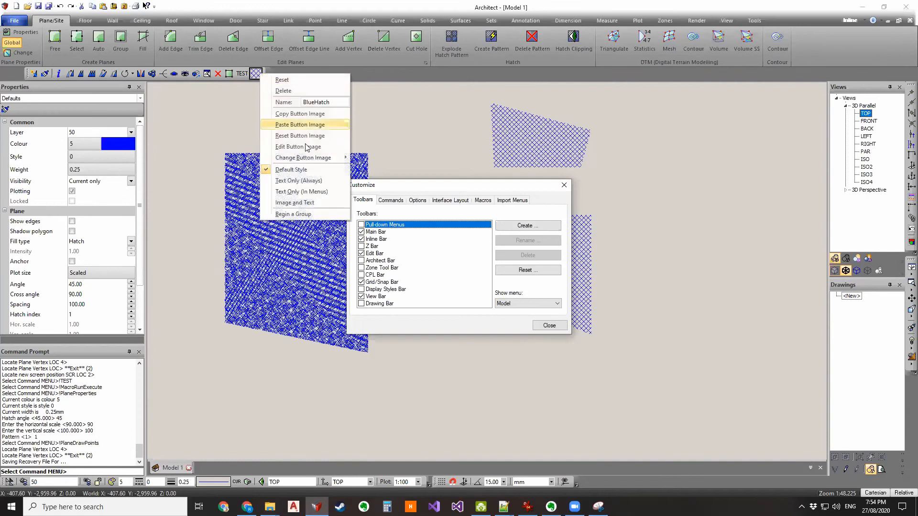
pyautogui.click(310, 147)
pyautogui.click(524, 289)
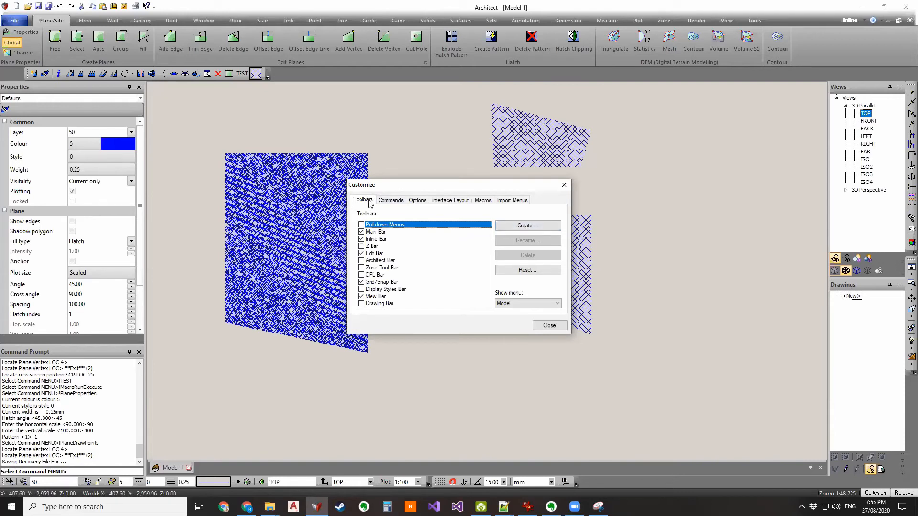
# - Create a toolbar named MACROS containing the BlueHatch button and dock it on the same row as the existing toolbar
pyautogui.click(525, 226)
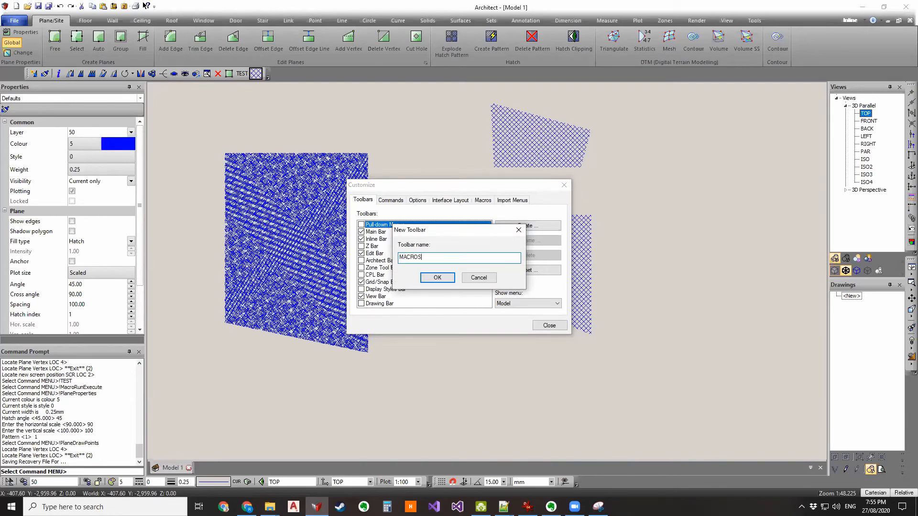
pyautogui.click(437, 277)
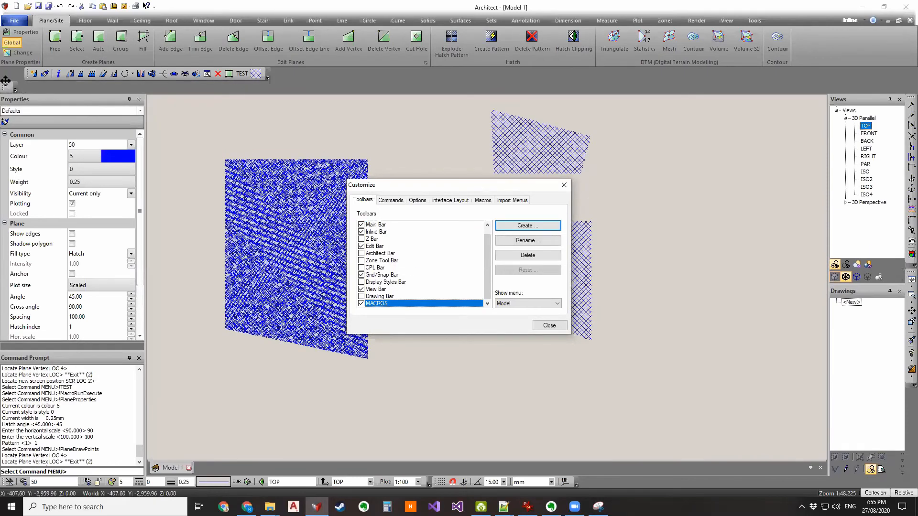
pyautogui.moveTo(256, 75)
pyautogui.mouseDown()
pyautogui.moveTo(210, 126)
pyautogui.moveTo(7, 90)
pyautogui.moveTo(340, 86)
pyautogui.moveTo(332, 76)
pyautogui.mouseUp()
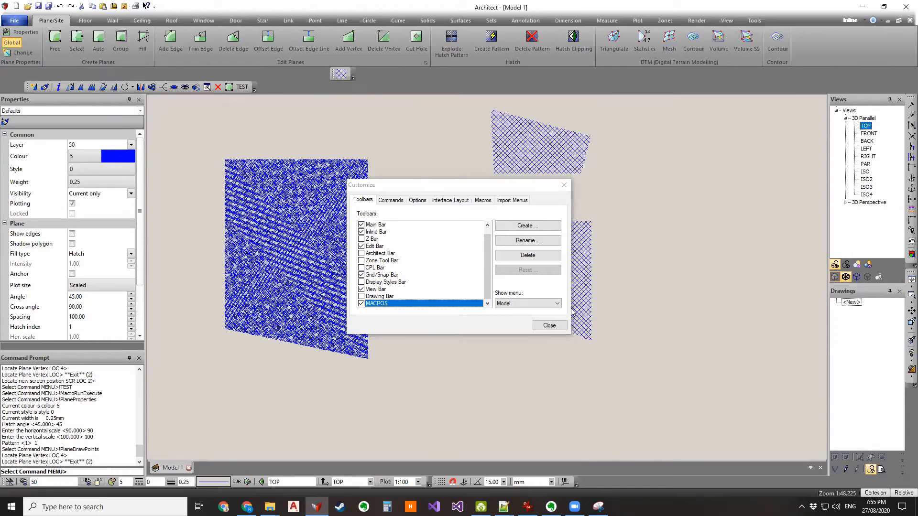
pyautogui.click(549, 325)
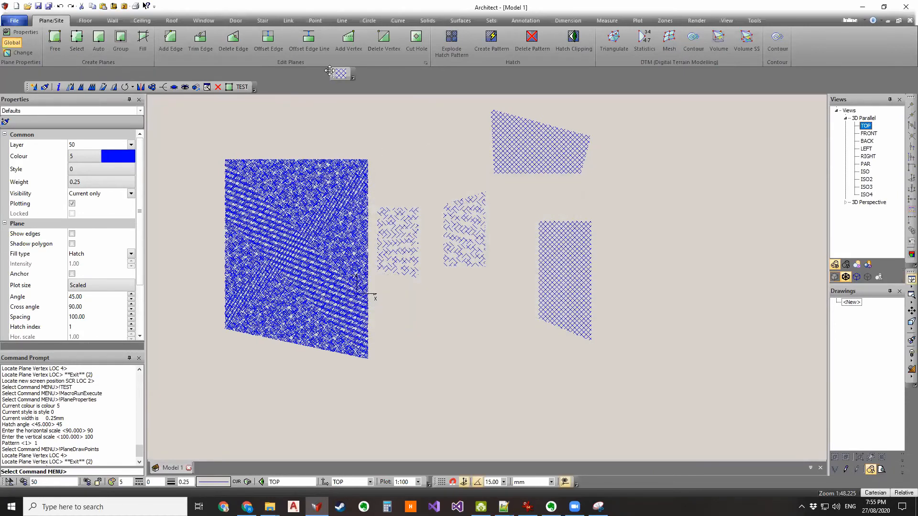
pyautogui.moveTo(332, 72); pyautogui.dragTo(308, 80)
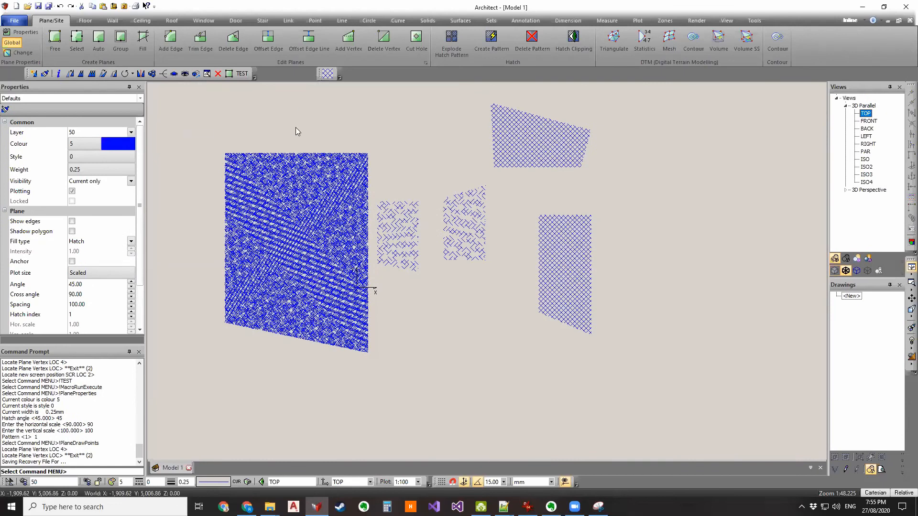
# - Add a new menu beside the BlueHatch button on the MACROS toolbar and hide the Pull-down Menus bar
pyautogui.rightClick(376, 72)
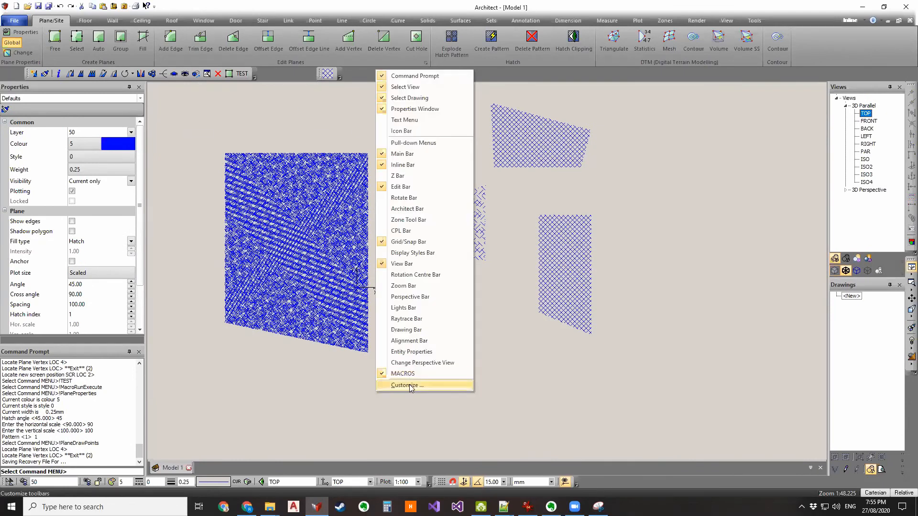
pyautogui.click(410, 385)
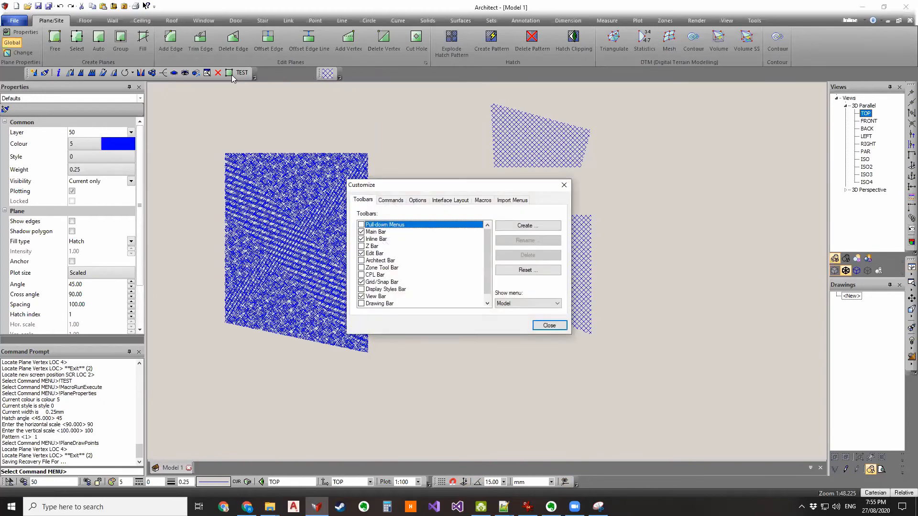
pyautogui.scroll(-1, 398, 296)
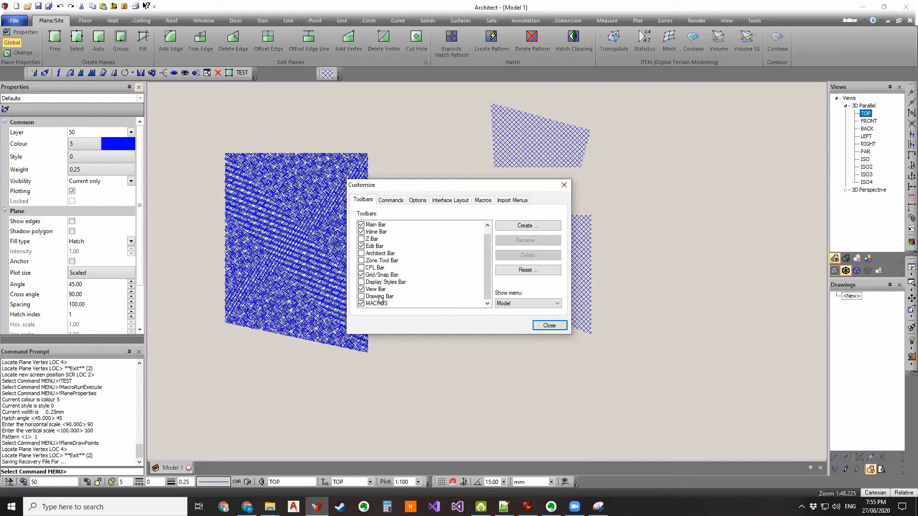
pyautogui.scroll(1, 381, 300)
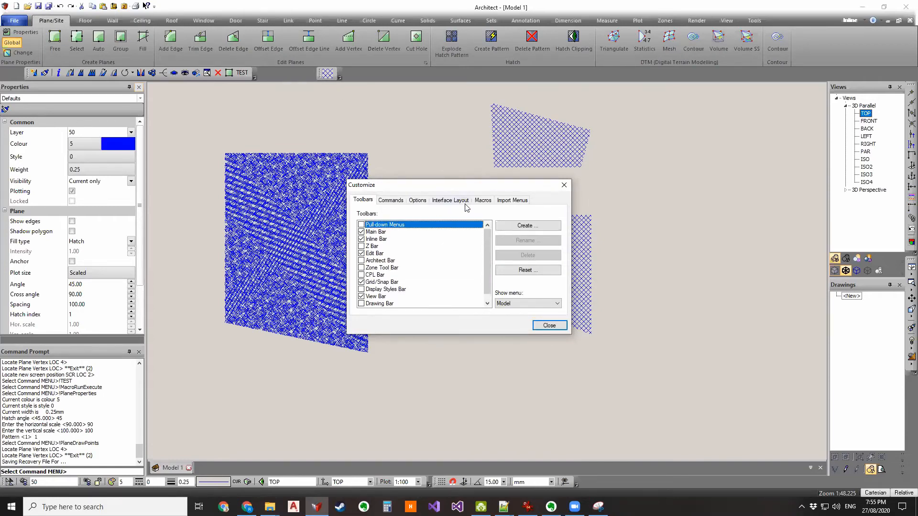
pyautogui.click(483, 201)
pyautogui.click(495, 216)
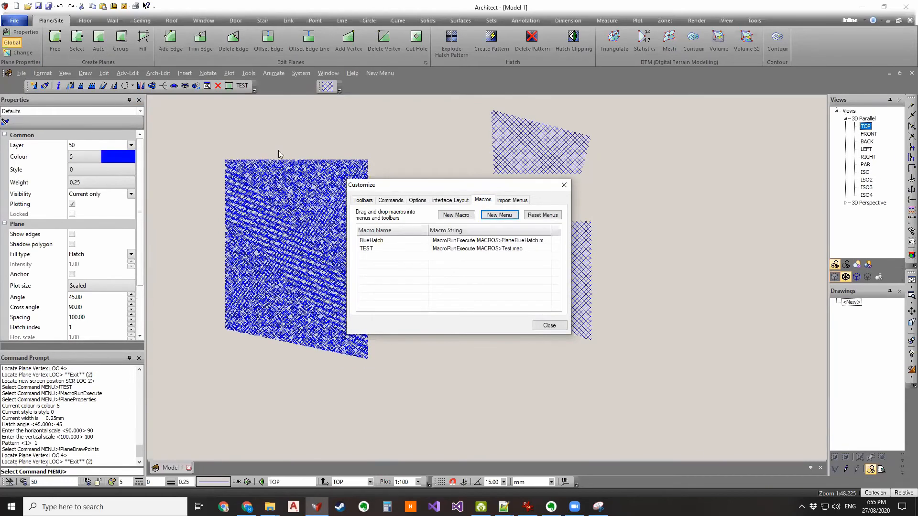
pyautogui.moveTo(371, 73); pyautogui.dragTo(333, 86)
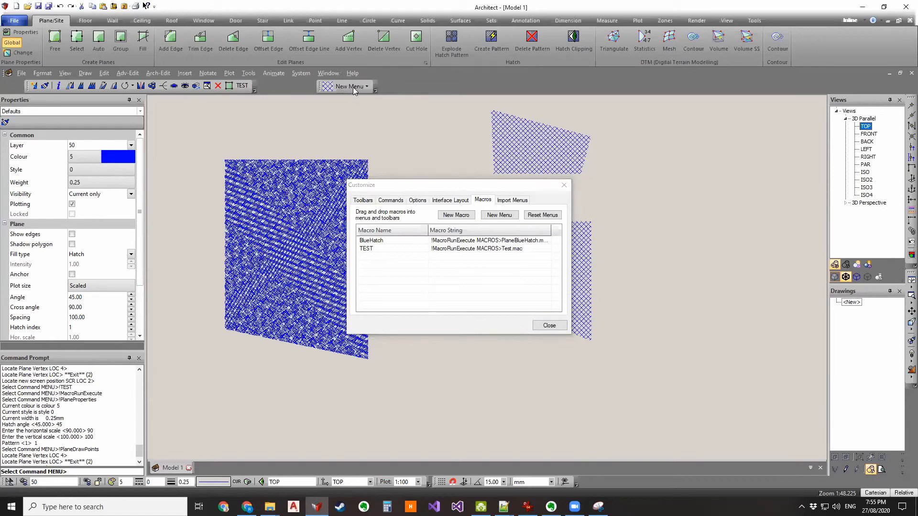
pyautogui.click(370, 201)
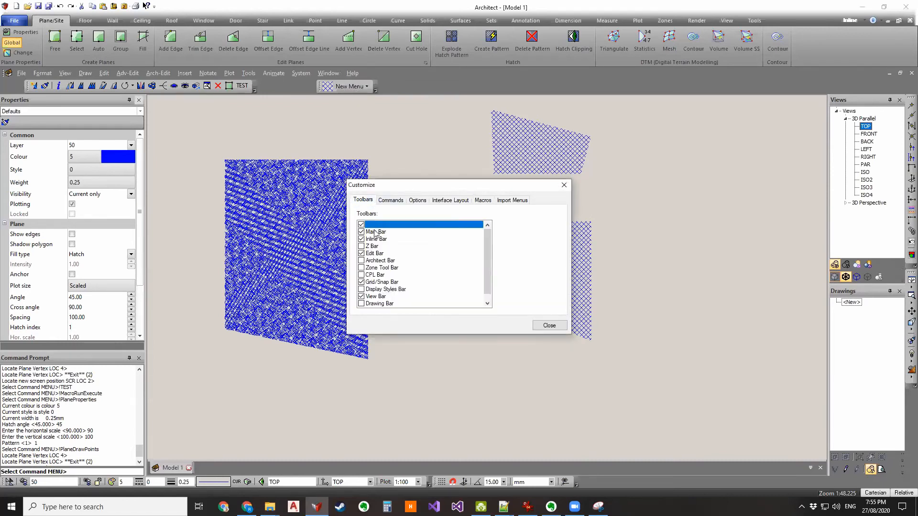
pyautogui.click(361, 225)
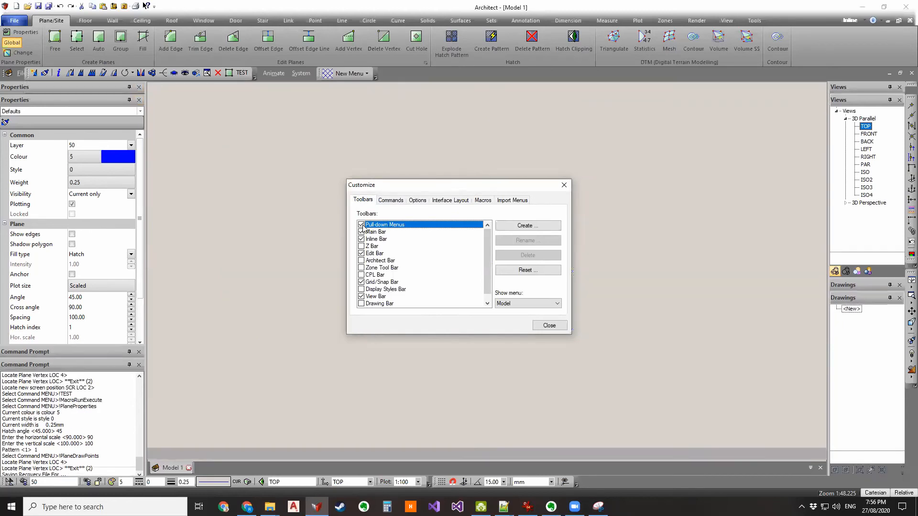
# - Try giving the new menu the hatch picture and the name Macros, and reset its button image
pyautogui.click(361, 76)
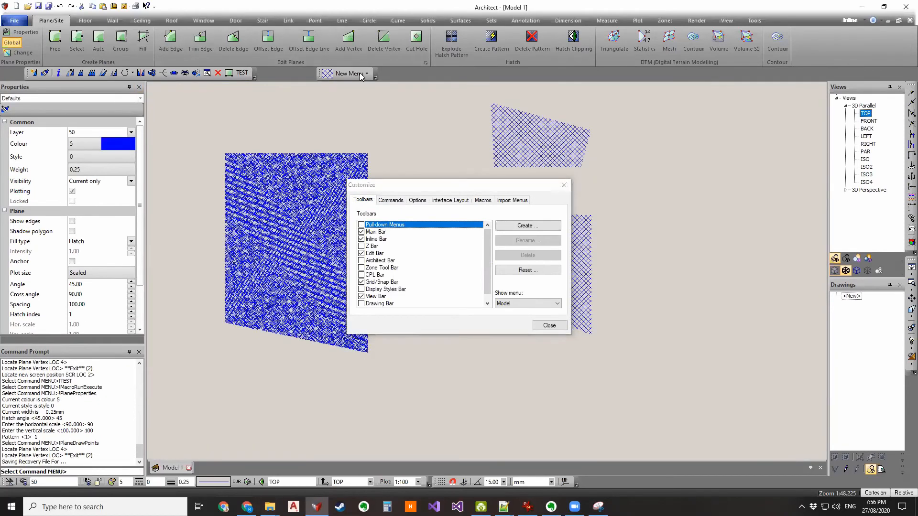
pyautogui.rightClick(361, 76)
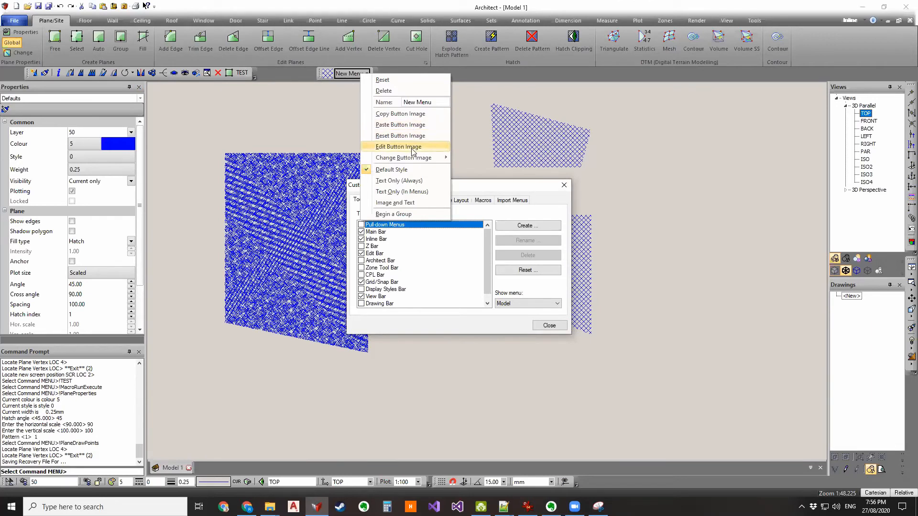
pyautogui.click(400, 125)
pyautogui.click(344, 75)
pyautogui.rightClick(344, 75)
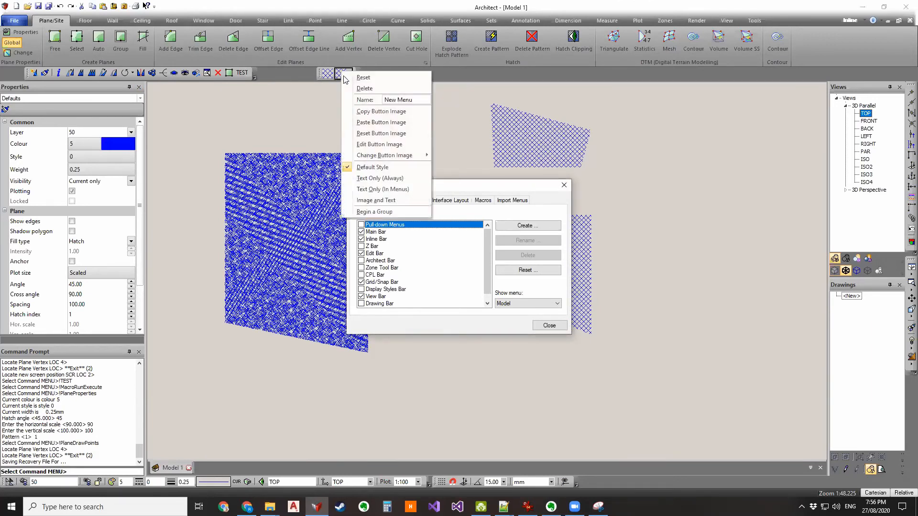
pyautogui.click(403, 98)
pyautogui.write('Macros')
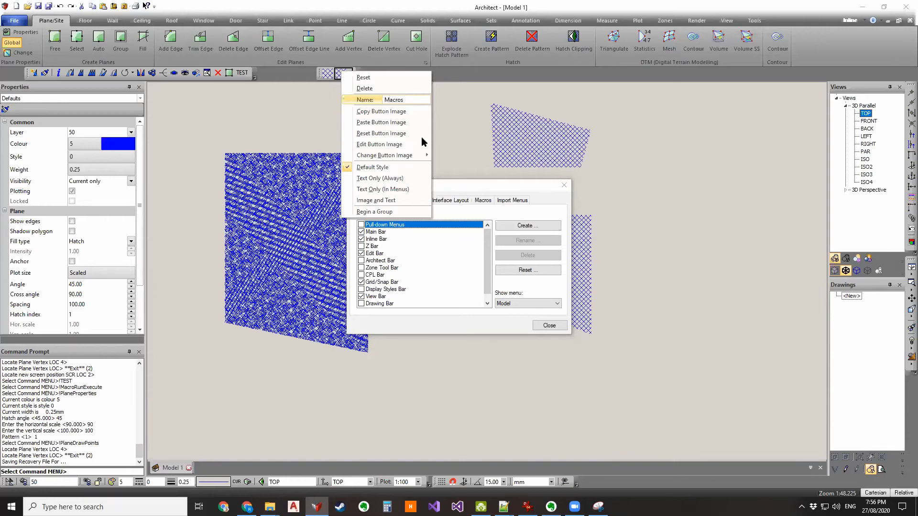
pyautogui.click(403, 133)
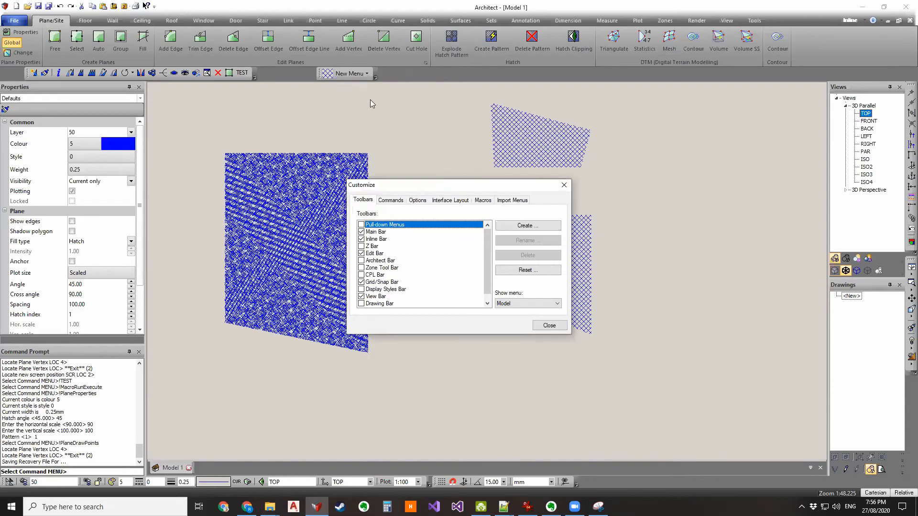
# - Rename the new menu on the MACROS toolbar as Macros
pyautogui.rightClick(348, 72)
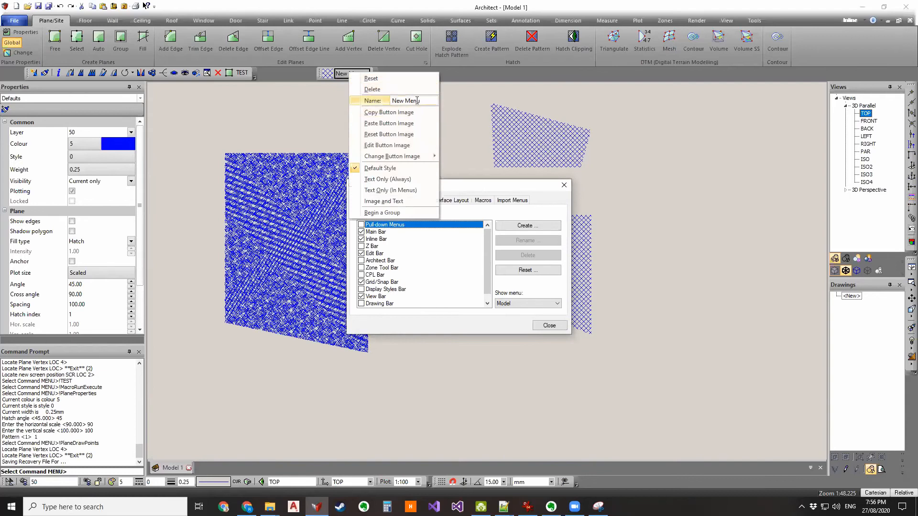
pyautogui.click(391, 101)
pyautogui.write('M')
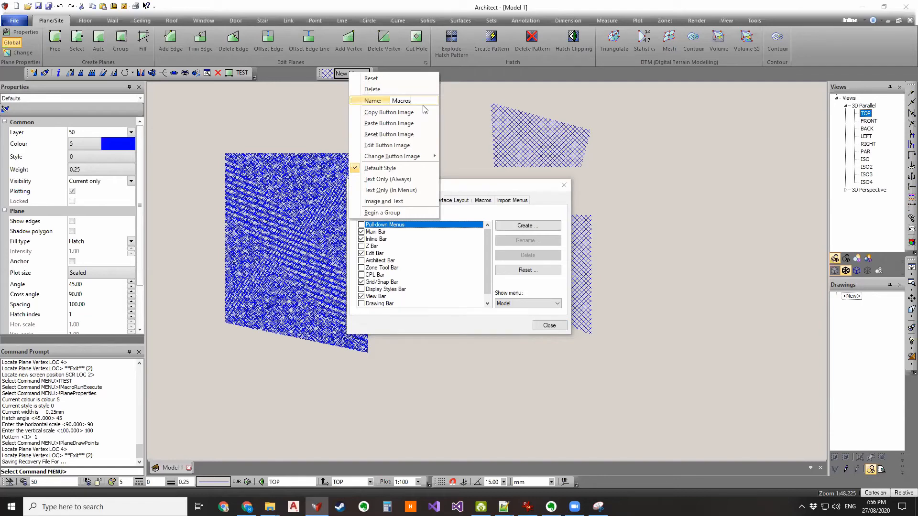
pyautogui.write('acros')
pyautogui.press('Return')
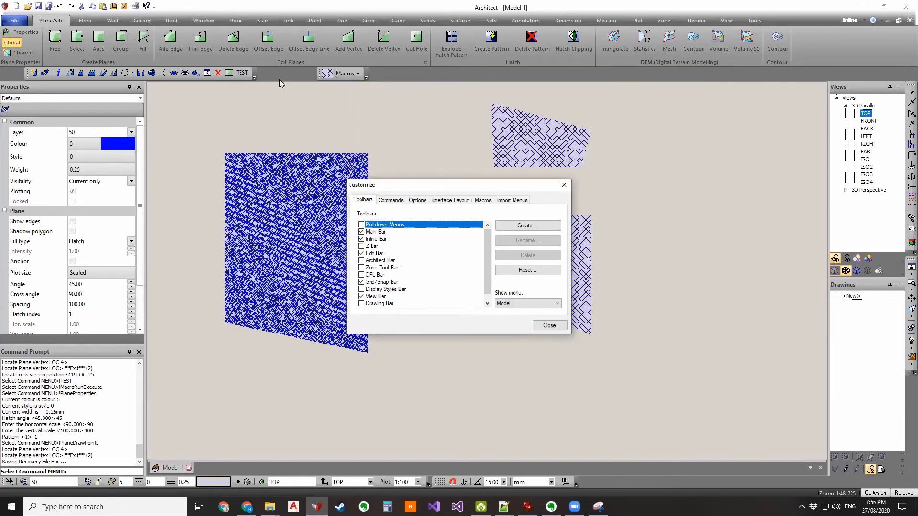
# - Rename the Macros menu on the MACROS toolbar as Planes and move the BlueHatch button into it
pyautogui.rightClick(353, 74)
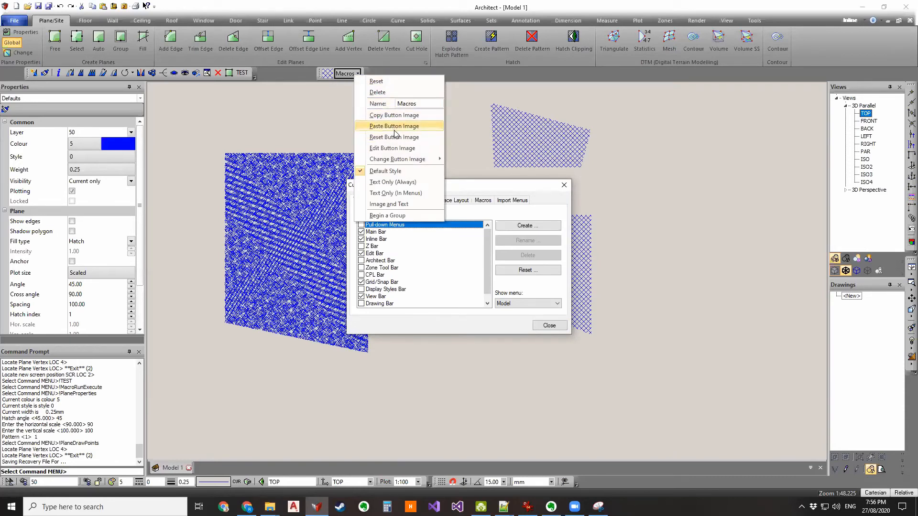
pyautogui.doubleClick(423, 104)
pyautogui.write('Planes')
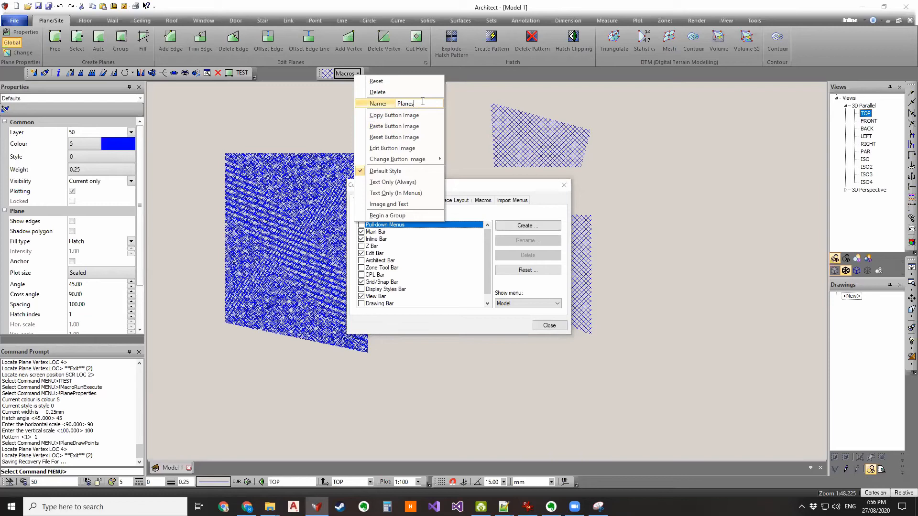
pyautogui.press('Return')
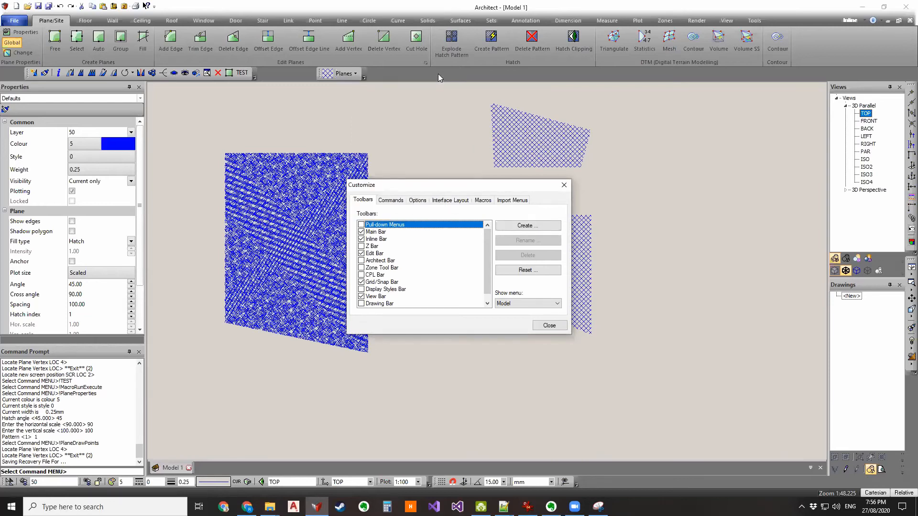
pyautogui.moveTo(325, 71)
pyautogui.mouseDown()
pyautogui.moveTo(343, 72)
pyautogui.moveTo(340, 83)
pyautogui.mouseUp()
pyautogui.click(342, 71)
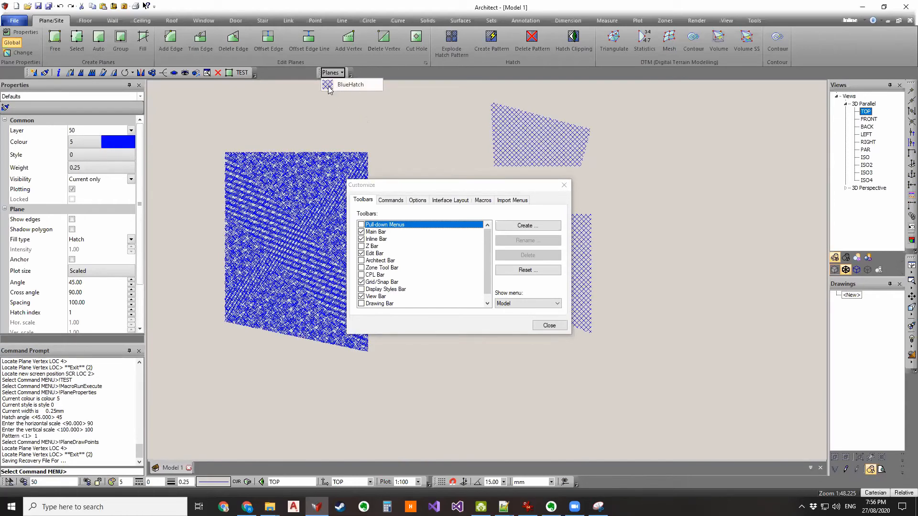
# - Copy the BlueHatch button's hatch picture onto the Planes menu and set the menu to the Image and Text style
pyautogui.click(352, 87)
pyautogui.rightClick(352, 88)
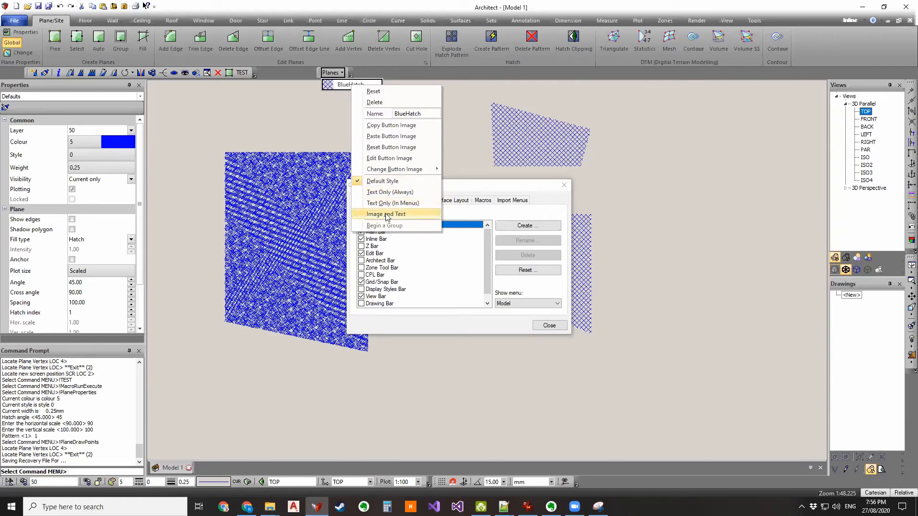
pyautogui.click(337, 73)
pyautogui.rightClick(337, 73)
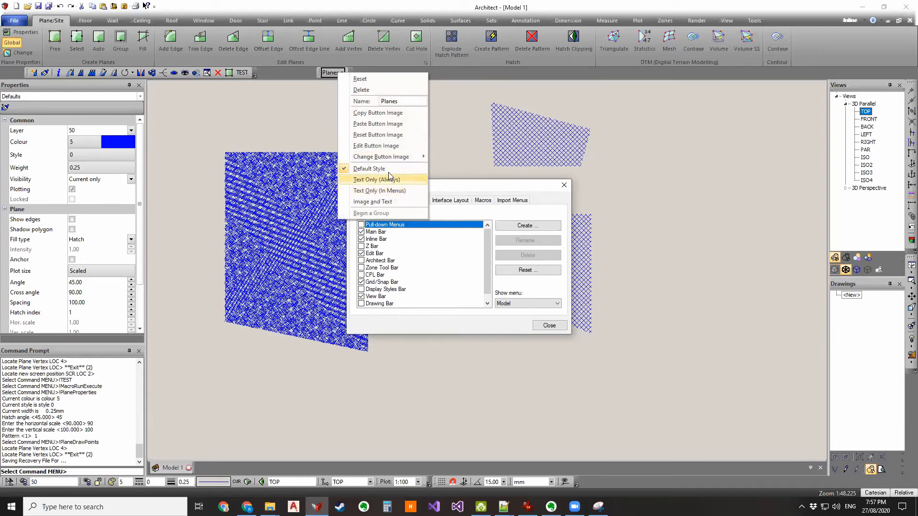
pyautogui.click(377, 124)
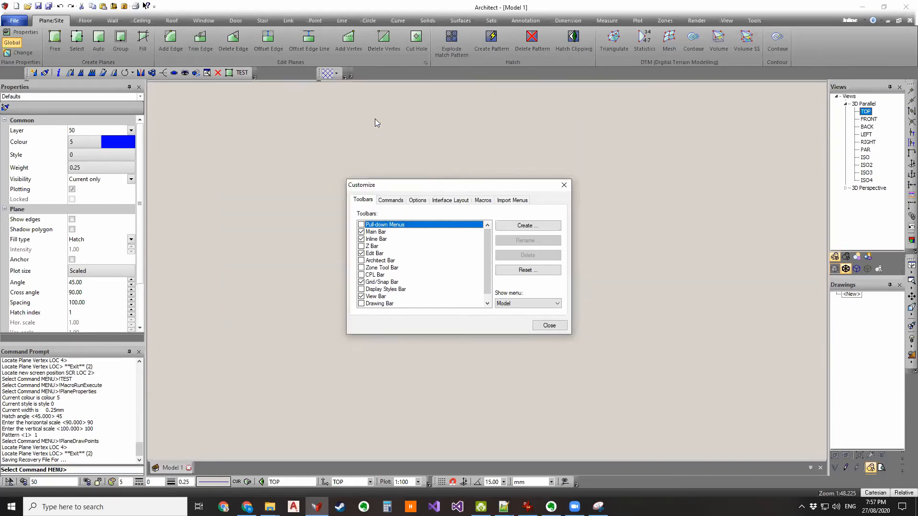
pyautogui.rightClick(333, 76)
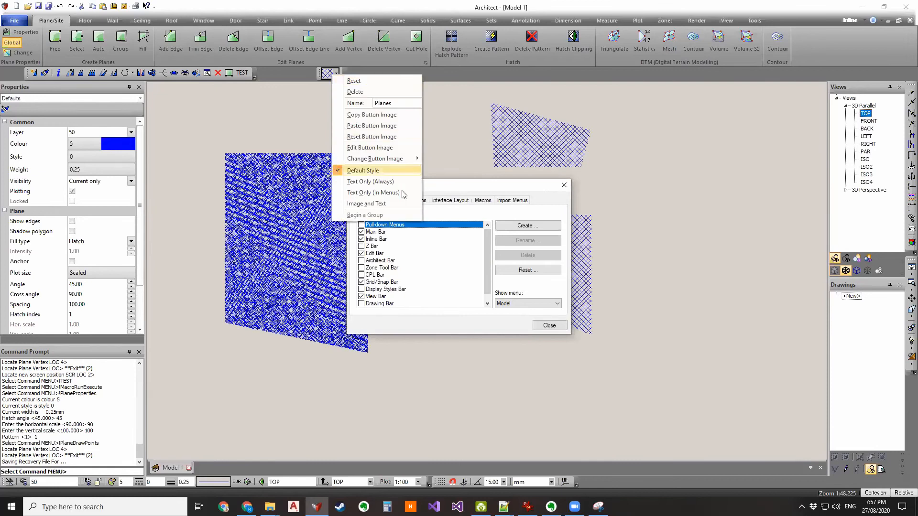
pyautogui.click(377, 203)
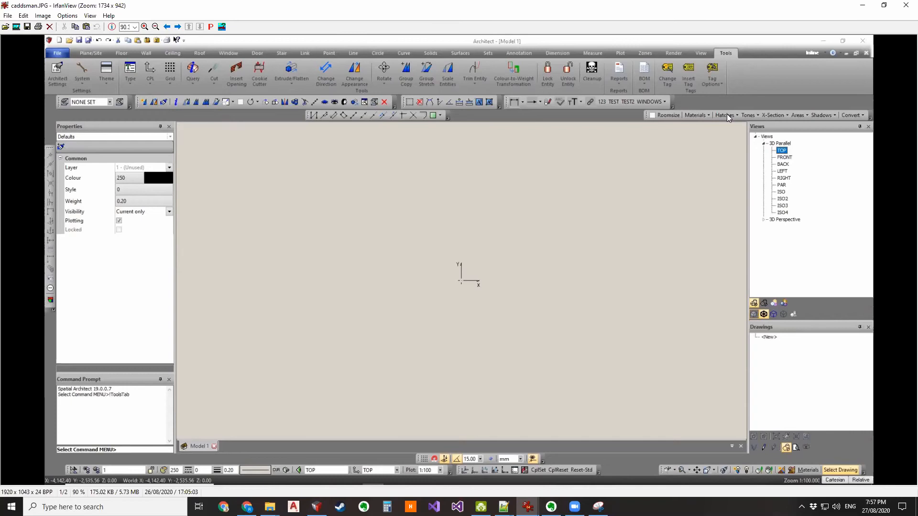
# - Examine the custom macro menus and the text macro buttons on the toolbars in the caddsman.JPG screenshot in IrfanView
pyautogui.moveTo(639, 106); pyautogui.dragTo(875, 125)
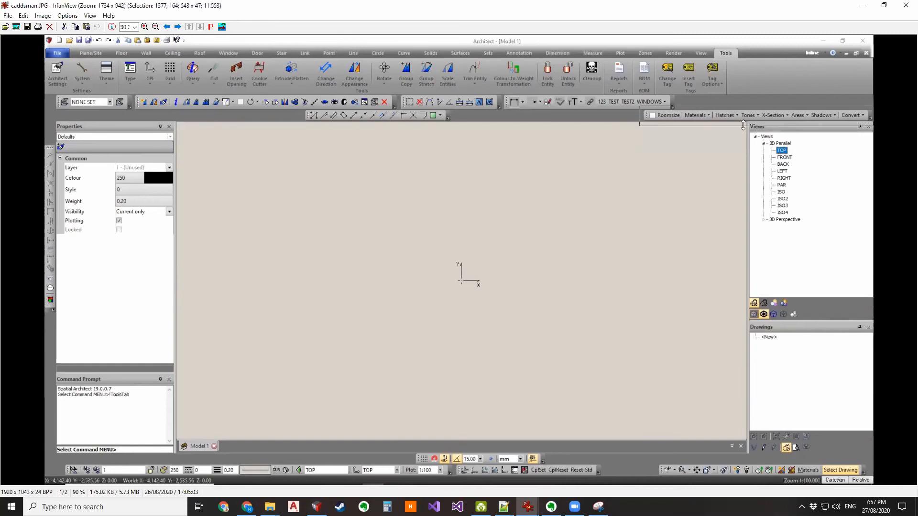
pyautogui.click(776, 120)
pyautogui.moveTo(758, 108); pyautogui.dragTo(838, 123)
pyautogui.click(840, 124)
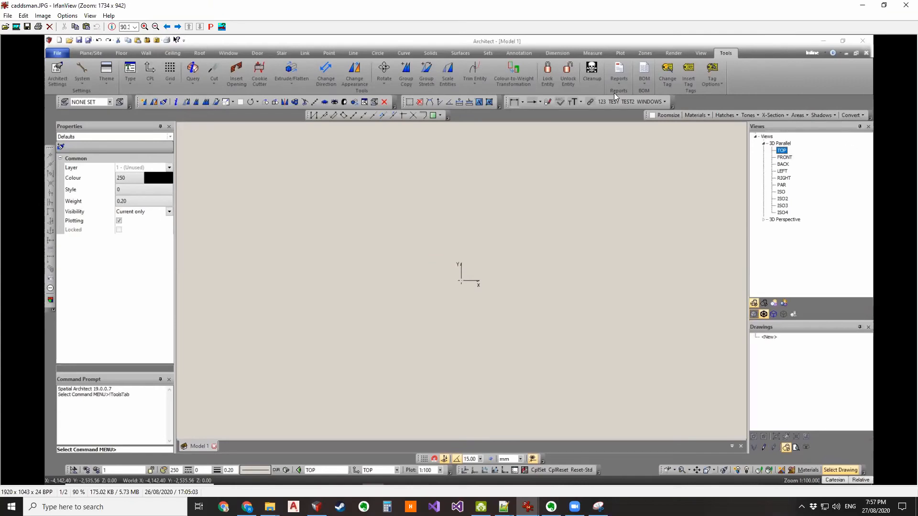
pyautogui.moveTo(604, 94); pyautogui.dragTo(670, 107)
pyautogui.click(657, 102)
pyautogui.click(617, 109)
pyautogui.moveTo(607, 106); pyautogui.dragTo(597, 99)
pyautogui.click(528, 139)
# - Examine the icon drop-down menus on the toolbars in the caddsman.JPG screenshot
pyautogui.moveTo(428, 111); pyautogui.dragTo(445, 178)
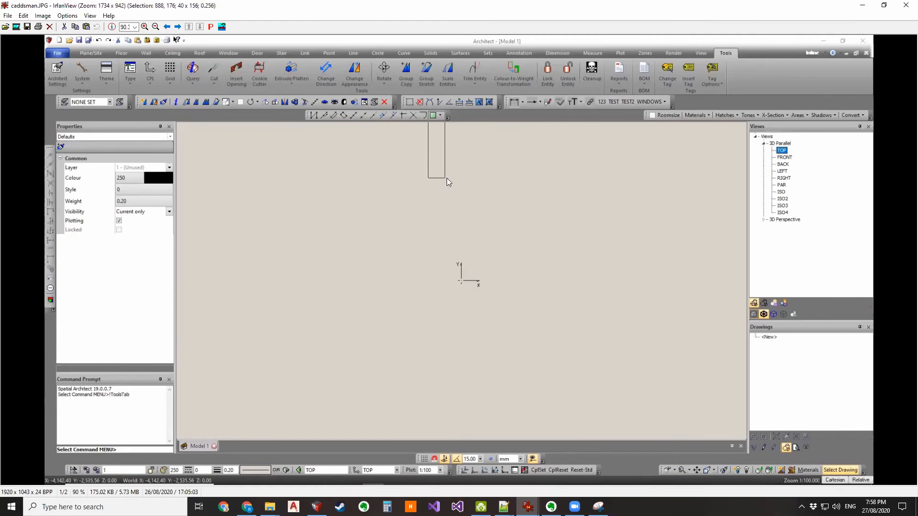
pyautogui.click(449, 178)
pyautogui.moveTo(429, 111); pyautogui.dragTo(442, 172)
pyautogui.moveTo(217, 95); pyautogui.dragTo(238, 144)
pyautogui.click(248, 145)
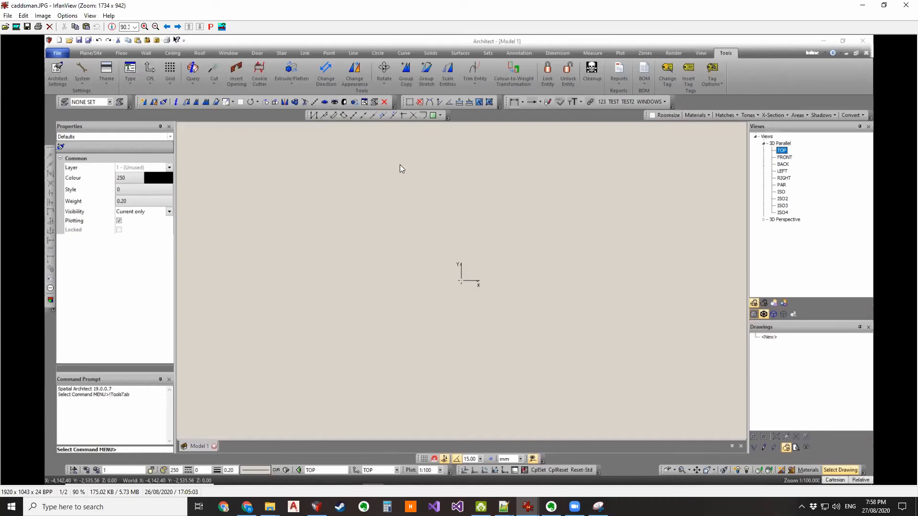
pyautogui.moveTo(221, 97); pyautogui.dragTo(236, 154)
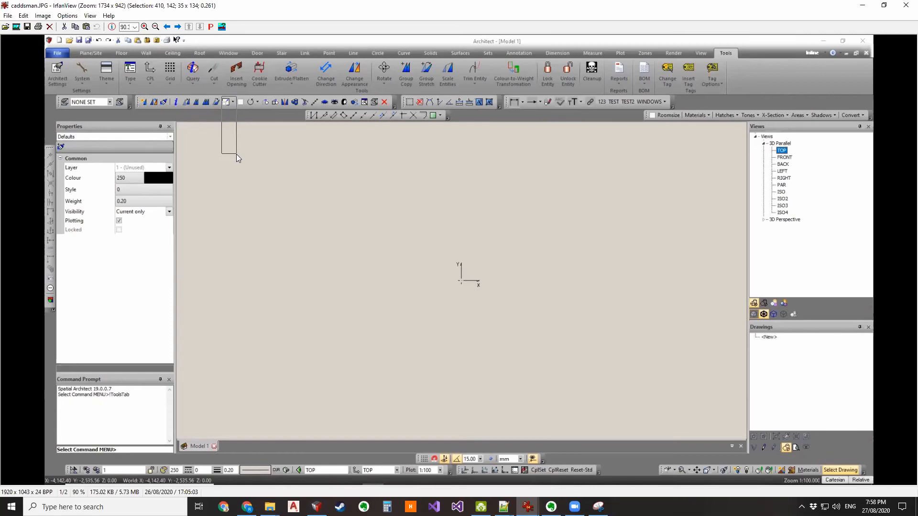
pyautogui.click(562, 186)
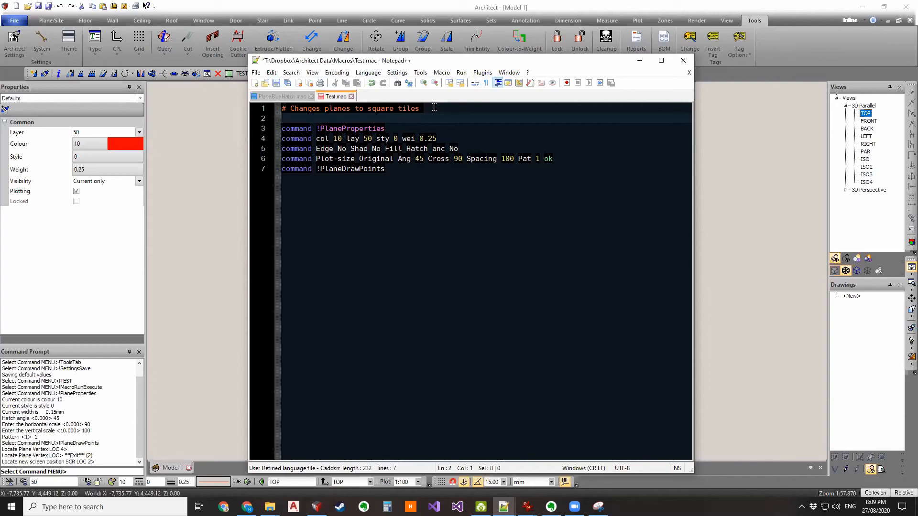
# - In Test.mac in Notepad++, add the line "prompt What Size Tiles?" between the opening comment and the commands, with blank lines around it
pyautogui.press('Return')
pyautogui.press('Return')
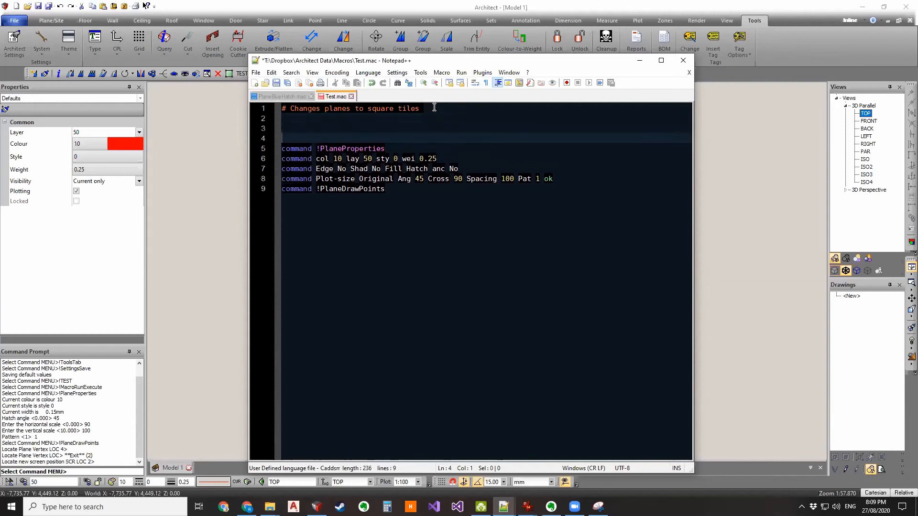
pyautogui.press('Up')
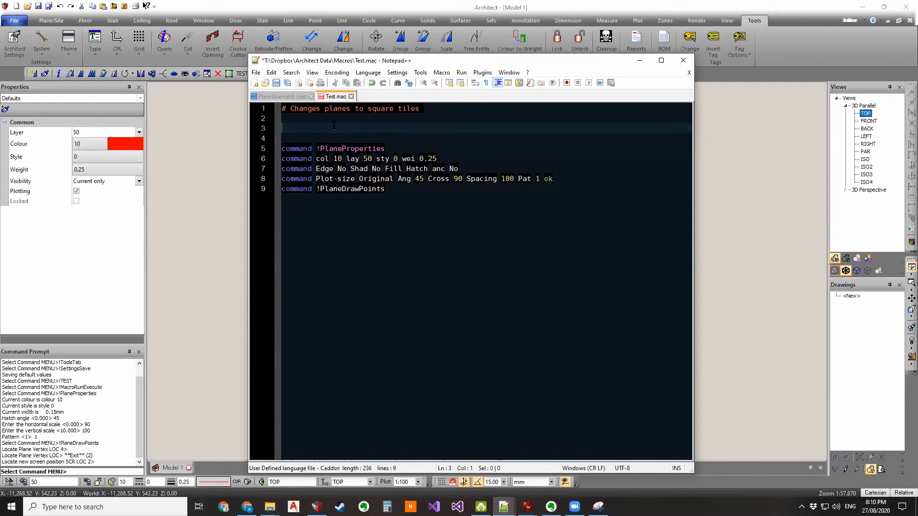
pyautogui.write('propt')
pyautogui.press('BackSpace')
pyautogui.press('BackSpace')
pyautogui.press('BackSpace')
pyautogui.write('mpt')
pyautogui.write('What')
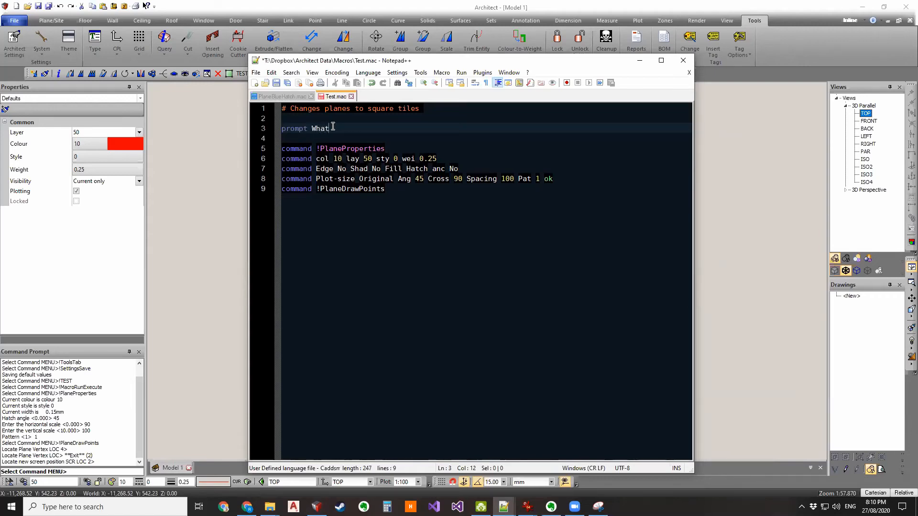
pyautogui.write(' S')
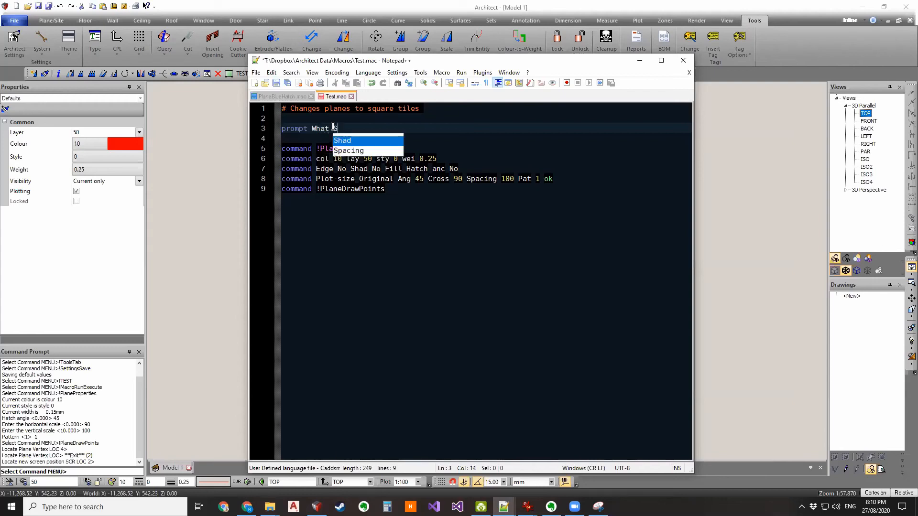
pyautogui.write('ize T')
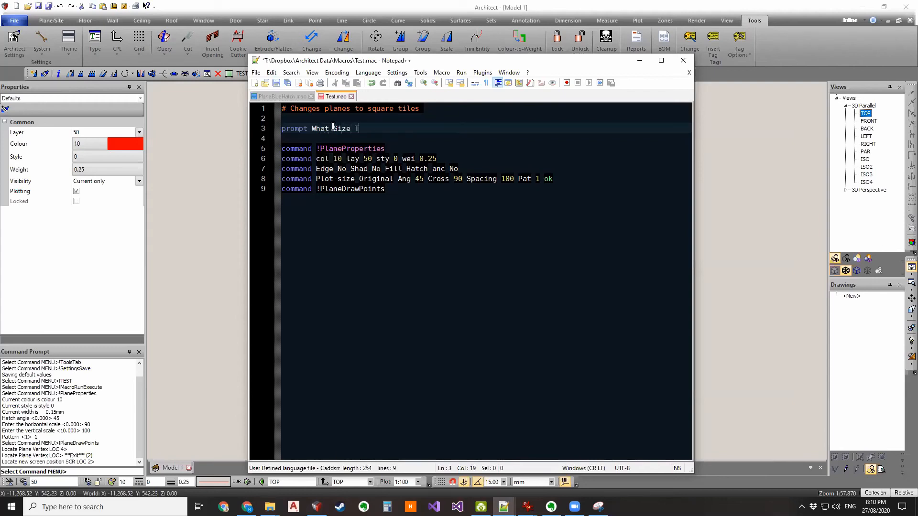
pyautogui.write('iles?')
pyautogui.click(588, 138)
pyautogui.click(562, 129)
# - Start a variable assignment "s1=" on a new line below the tile size prompt
pyautogui.press('Return')
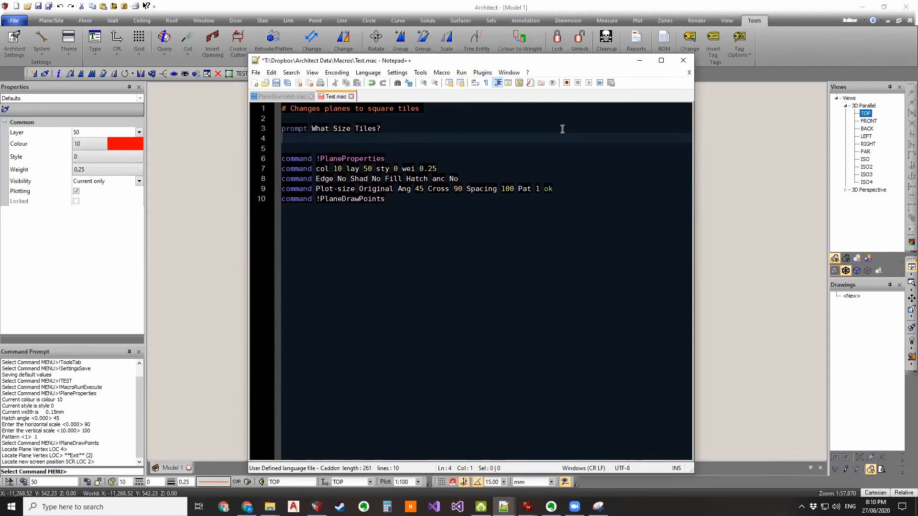
pyautogui.write('S')
pyautogui.press('BackSpace')
pyautogui.write('sl')
pyautogui.write('=')
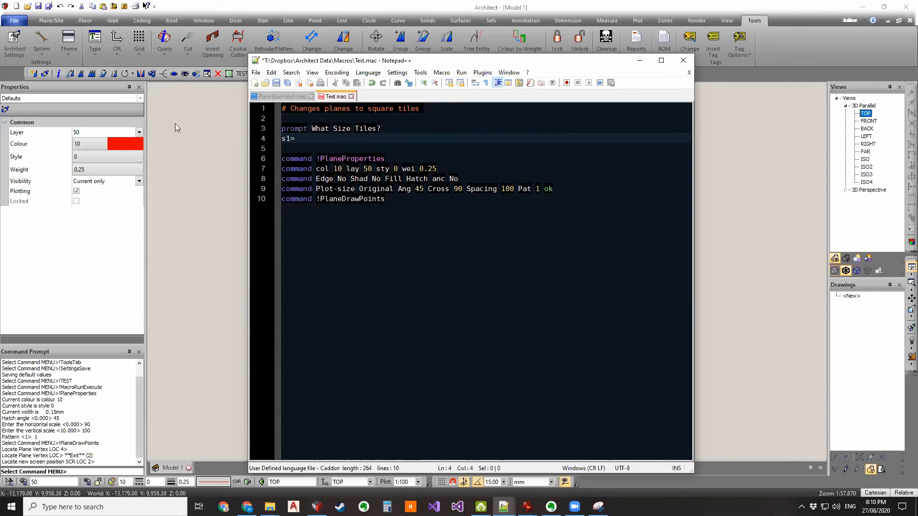
pyautogui.moveTo(290, 139); pyautogui.dragTo(284, 138)
pyautogui.click(306, 137)
pyautogui.click(286, 138)
pyautogui.click(394, 168)
pyautogui.click(325, 139)
# - Change the variable name in the new assignment below the prompt to size
pyautogui.press('Left')
pyautogui.press('BackSpace')
pyautogui.press('BackSpace')
pyautogui.write('ts')
pyautogui.press('BackSpace')
pyautogui.press('BackSpace')
pyautogui.write('size')
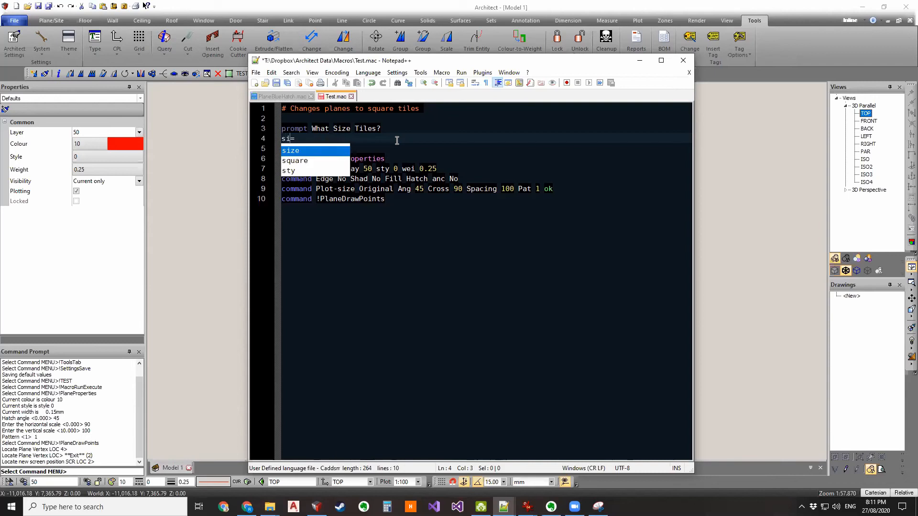
pyautogui.press('Right')
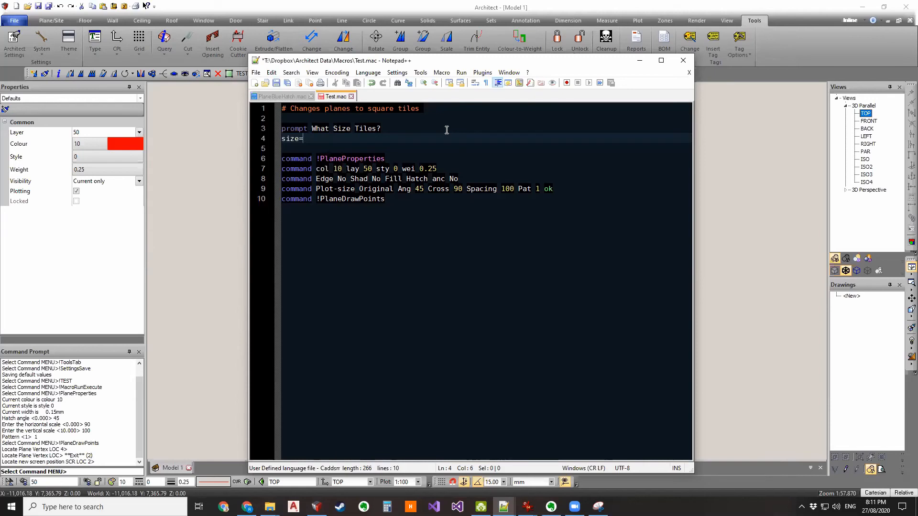
# - Complete the size assignment with "get number DEFAULT 400"
pyautogui.write('get s')
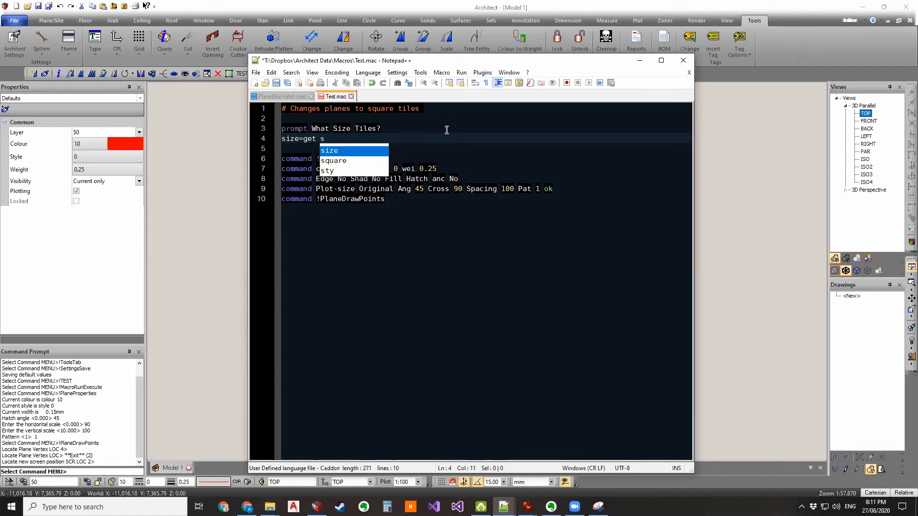
pyautogui.press('BackSpace')
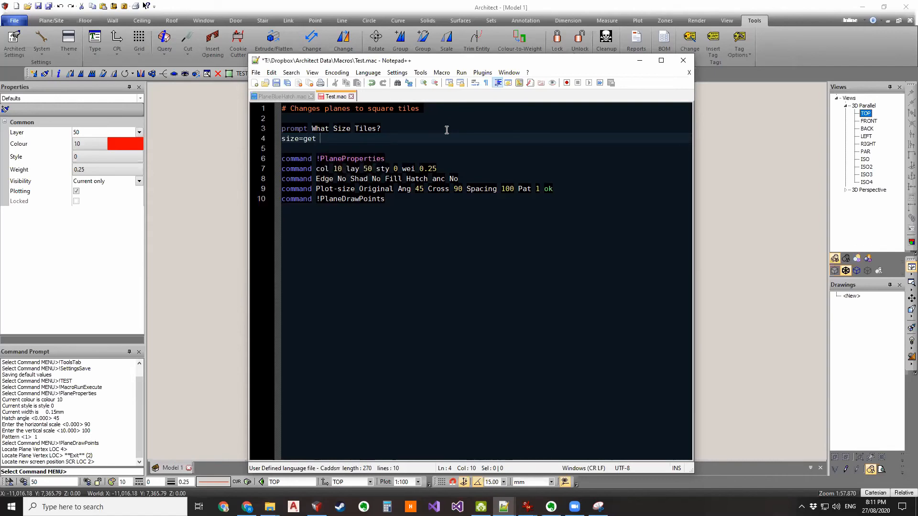
pyautogui.write('number')
pyautogui.write('De')
pyautogui.press('BackSpace')
pyautogui.write('EFAULT 400')
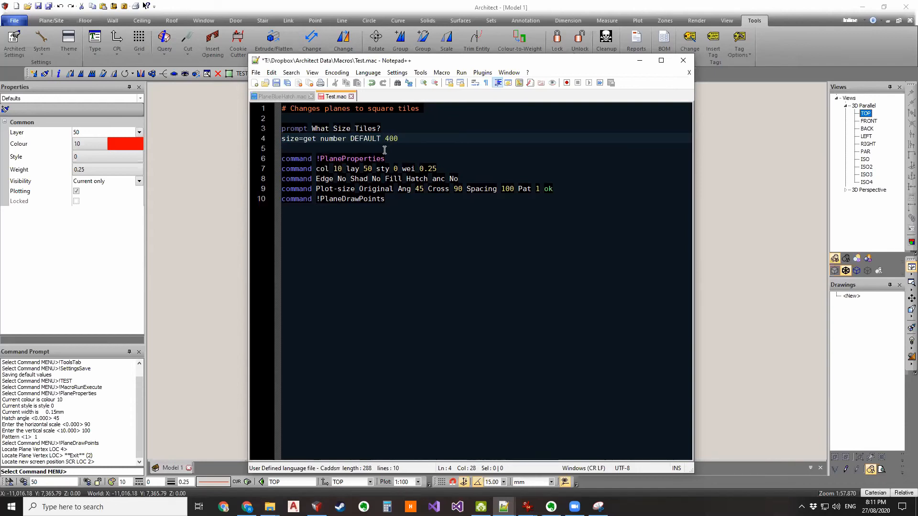
# - Review the variable name, the get number part and the default of the size line, and save Test.mac
pyautogui.click(304, 139)
pyautogui.moveTo(282, 139); pyautogui.dragTo(298, 139)
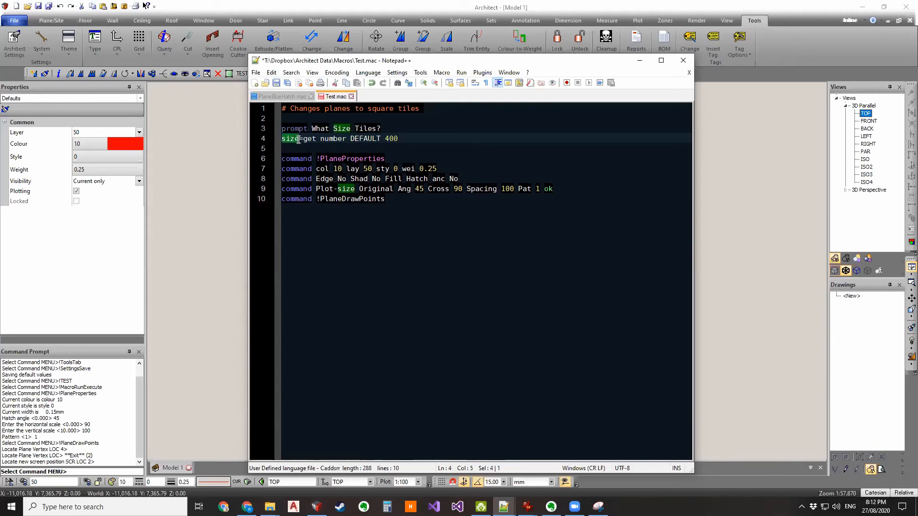
pyautogui.click(299, 139)
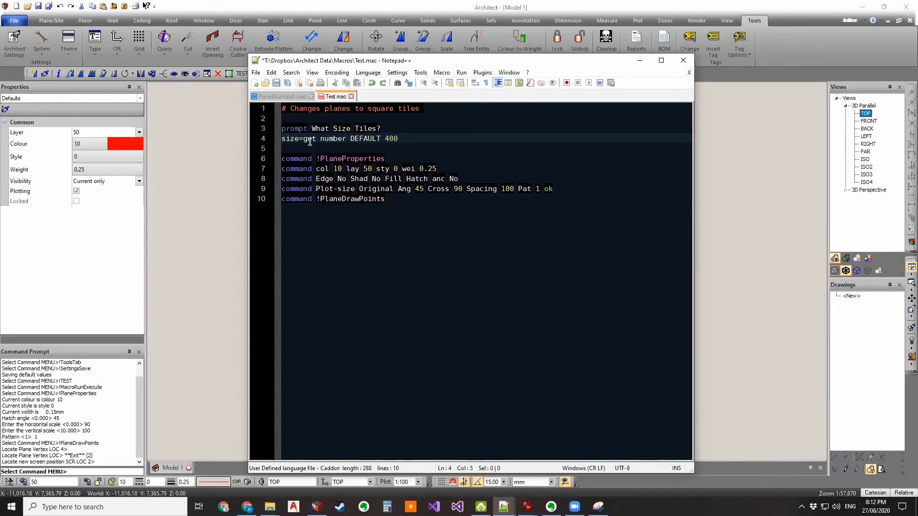
pyautogui.moveTo(304, 139); pyautogui.dragTo(347, 139)
pyautogui.click(346, 139)
pyautogui.moveTo(352, 141); pyautogui.dragTo(397, 140)
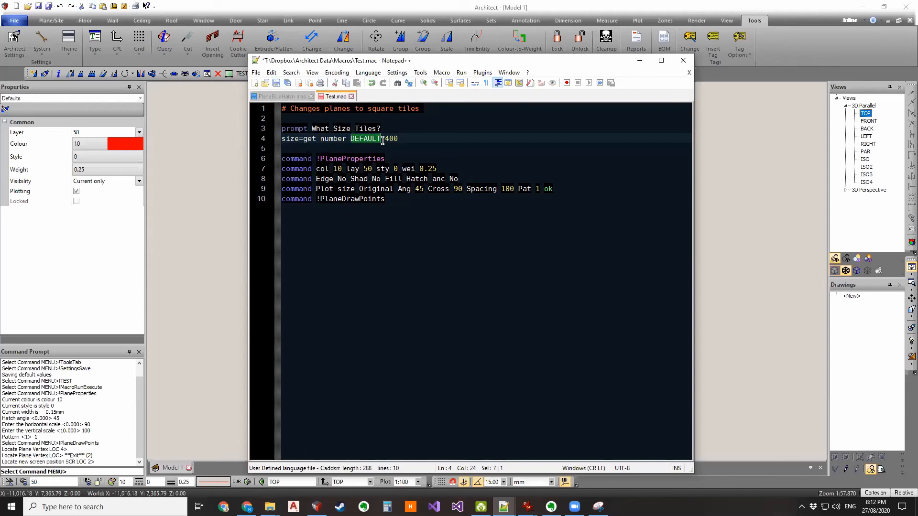
pyautogui.click(411, 141)
pyautogui.click(276, 83)
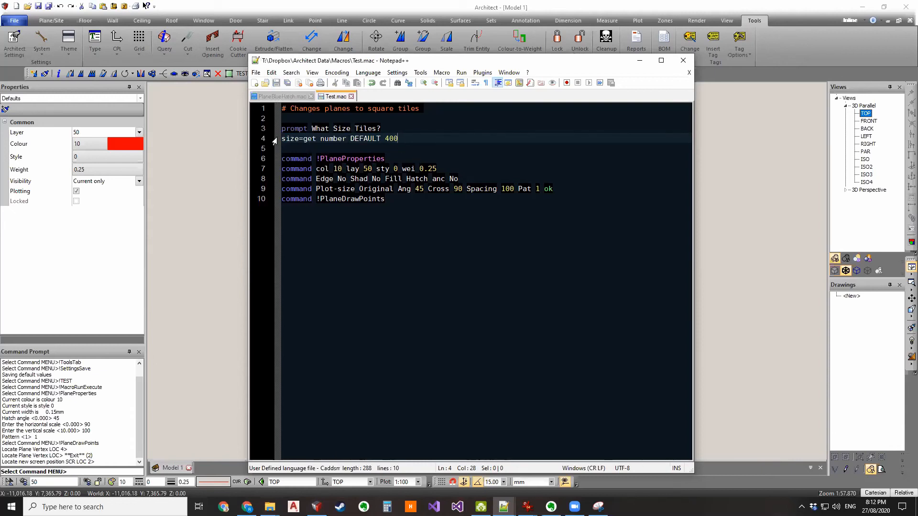
# - Split the Plot-size command line before Spacing so that "Spacing 100 Pat 1 ok" forms its own command line
pyautogui.click(481, 202)
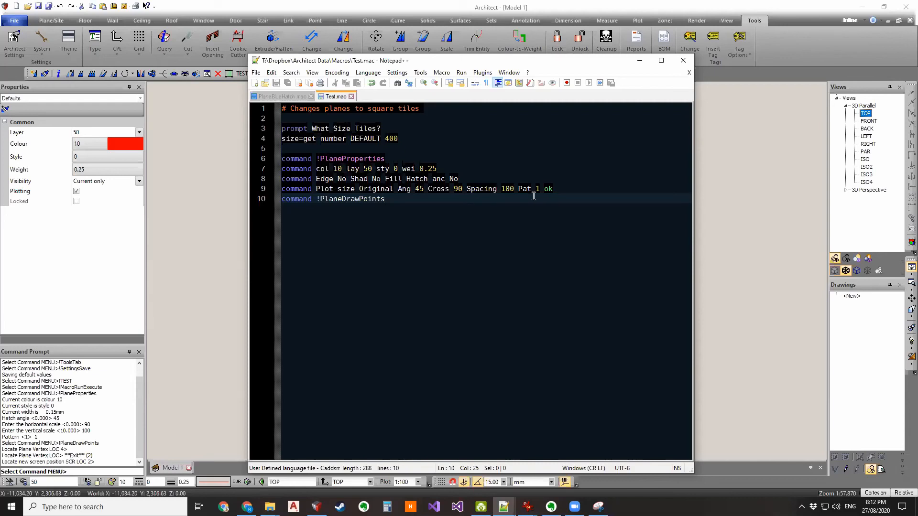
pyautogui.click(466, 191)
pyautogui.moveTo(466, 191); pyautogui.dragTo(465, 190)
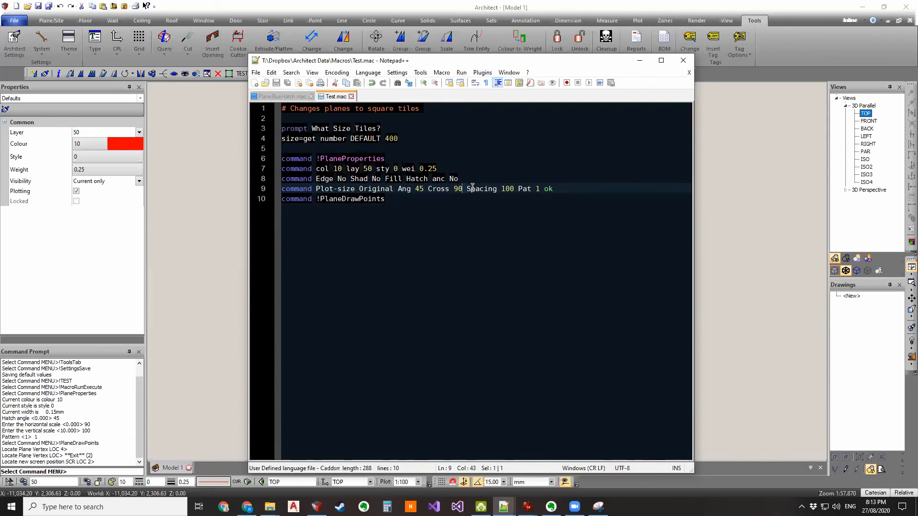
pyautogui.press('Return')
pyautogui.press('Delete')
pyautogui.write('comm')
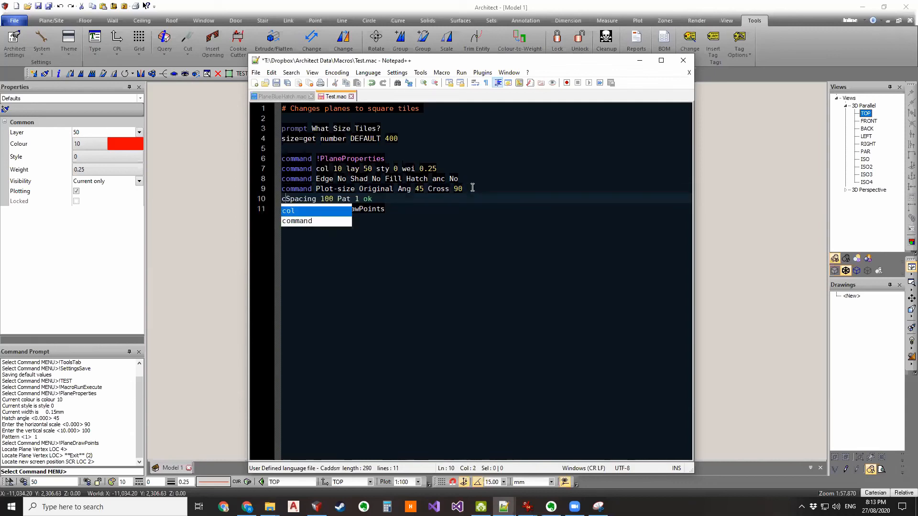
pyautogui.write('and')
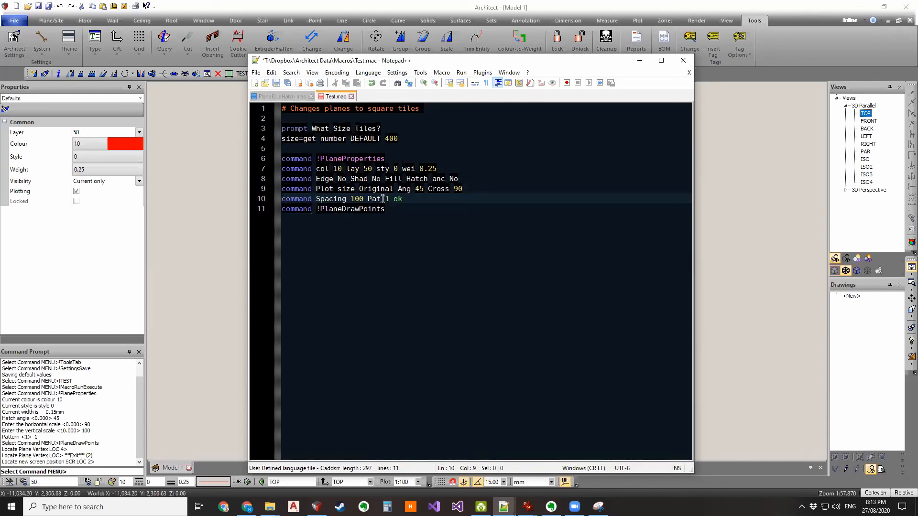
# - Split the Spacing command line before Pat so that "Pat 1 ok" forms its own command line
pyautogui.moveTo(364, 198); pyautogui.dragTo(368, 198)
pyautogui.press('Return')
pyautogui.write('command')
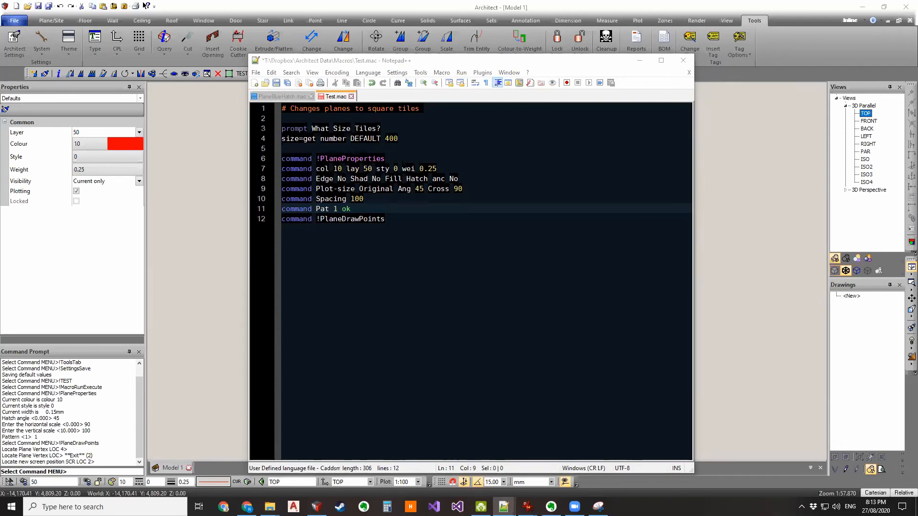
# - Replace the fixed value 100 in the Spacing command line with the variable size, and save Test.mac
pyautogui.click(353, 198)
pyautogui.doubleClick(353, 198)
pyautogui.write('siz4e')
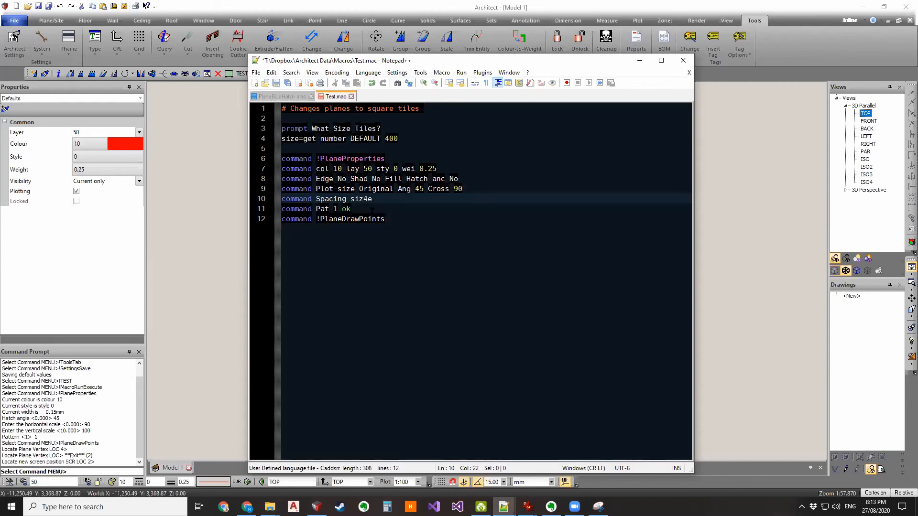
pyautogui.press('Left')
pyautogui.press('BackSpace')
pyautogui.click(277, 83)
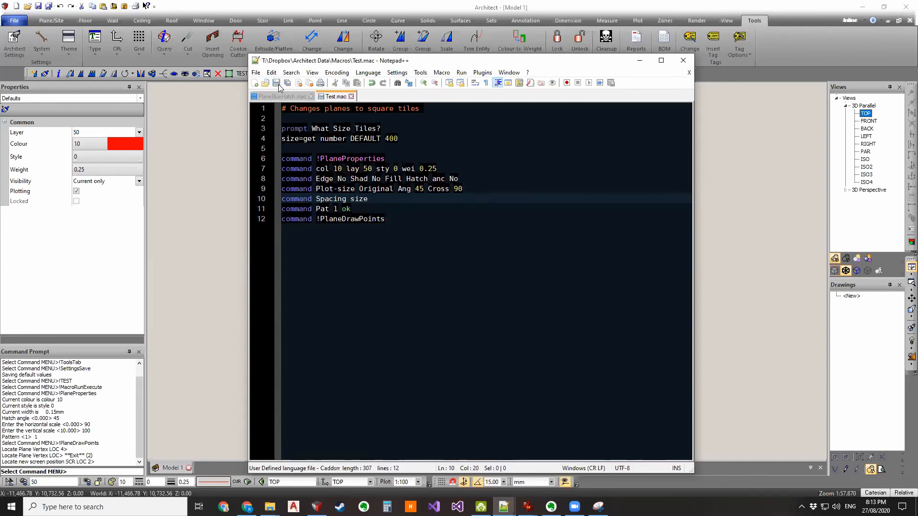
# - Switch to Architect, run the TEST macro with a tile size of 350, and draw a four-point plane beside the existing one
pyautogui.click(160, 299)
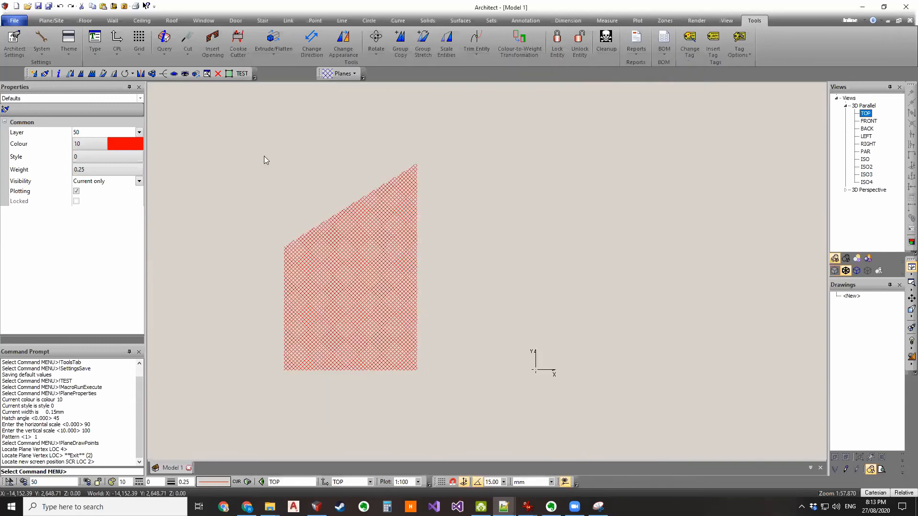
pyautogui.click(240, 75)
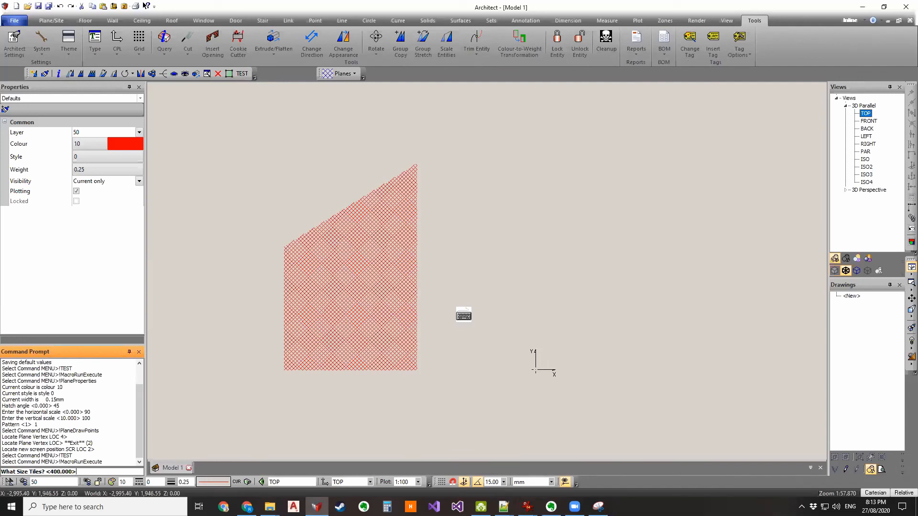
pyautogui.write('350')
pyautogui.press('Return')
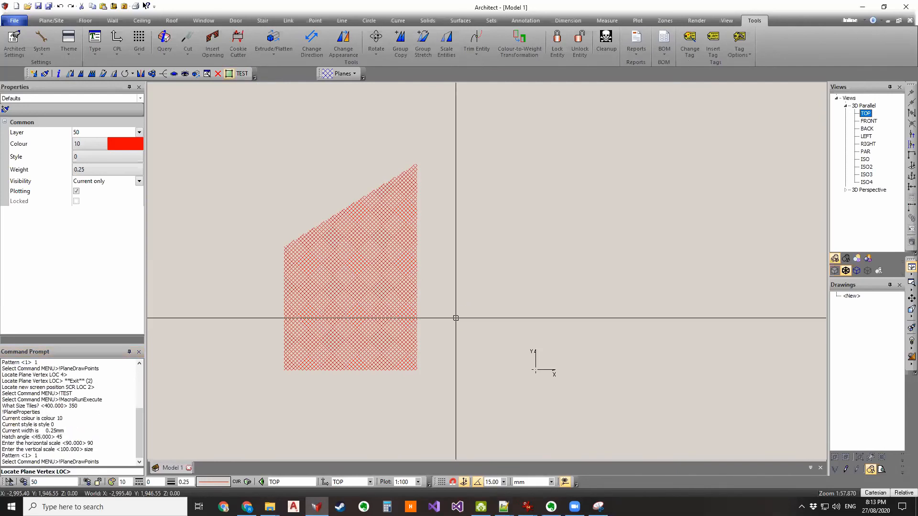
pyautogui.click(506, 317)
pyautogui.click(506, 235)
pyautogui.click(588, 235)
pyautogui.click(587, 336)
pyautogui.press('Escape')
pyautogui.click(461, 264)
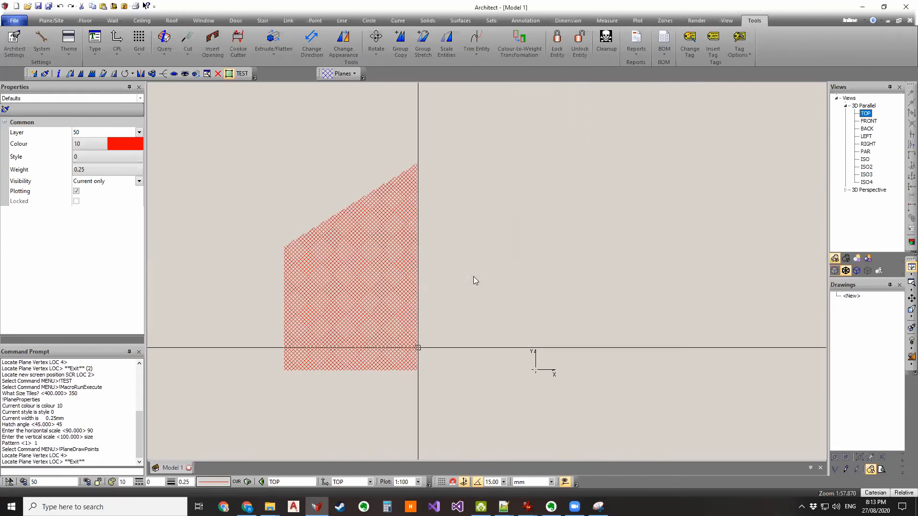
pyautogui.press('Escape')
# - Select the new plane and check its hatch angle and spacing in its properties, then deselect it
pyautogui.scroll(2, 599, 298)
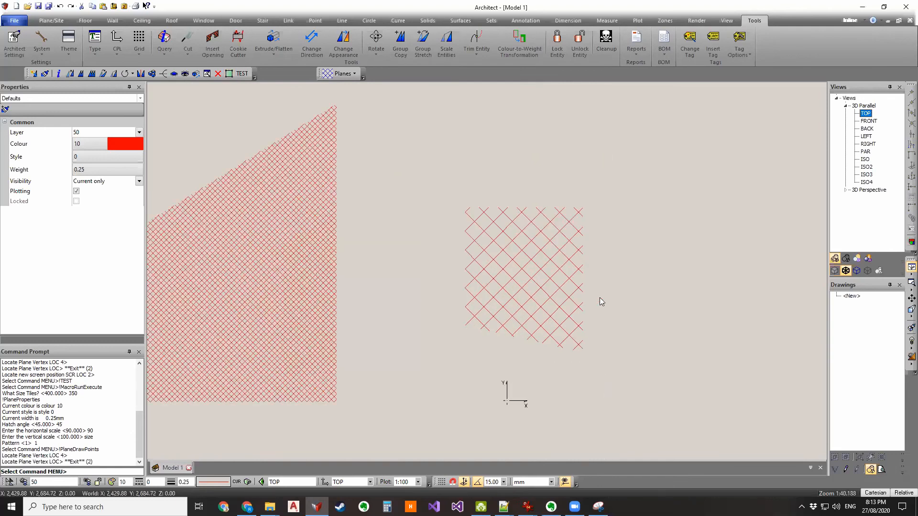
pyautogui.click(520, 287)
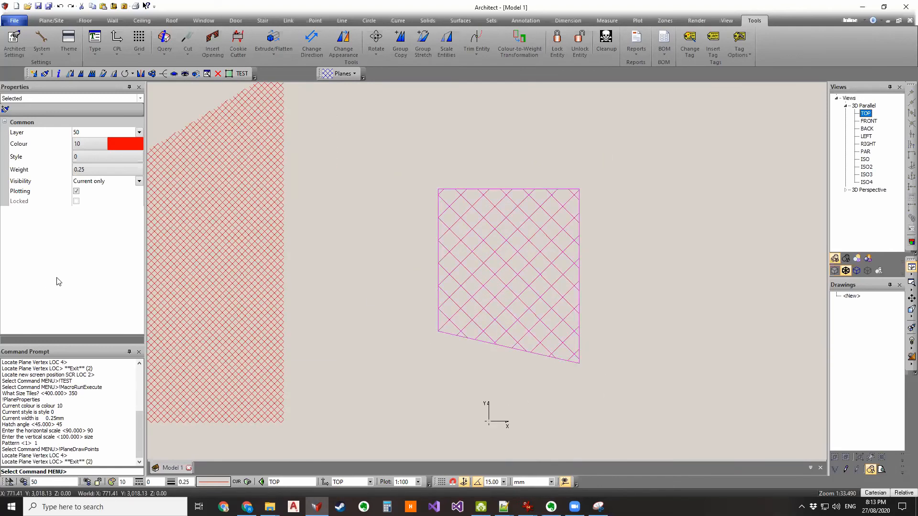
pyautogui.scroll(-1, 89, 273)
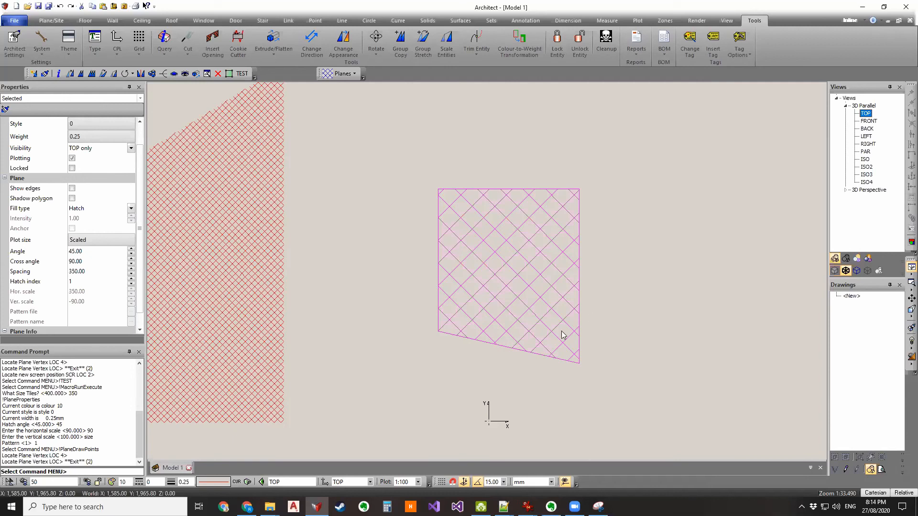
pyautogui.click(376, 256)
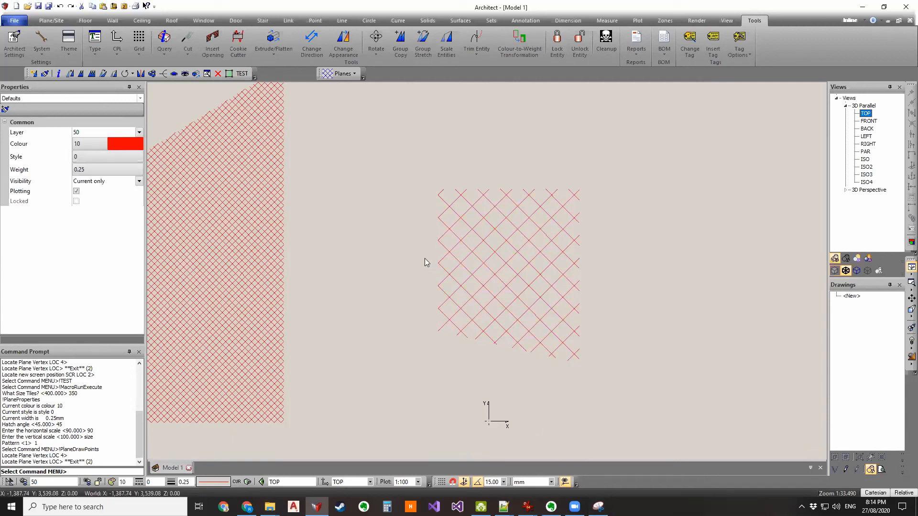
# - Switch to Notepad++ and set the Ang value in the Plot-size command line to 0
pyautogui.click(503, 507)
pyautogui.click(565, 460)
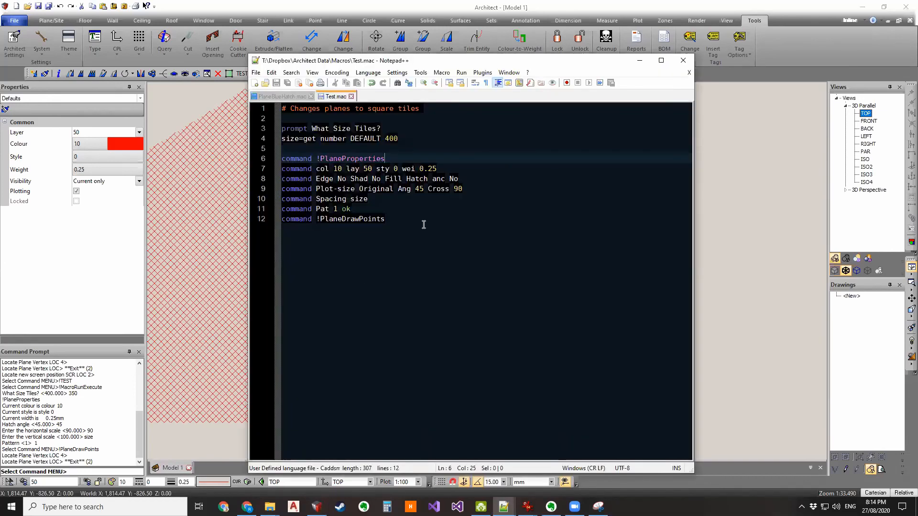
pyautogui.click(419, 188)
pyautogui.doubleClick(419, 189)
pyautogui.write('0')
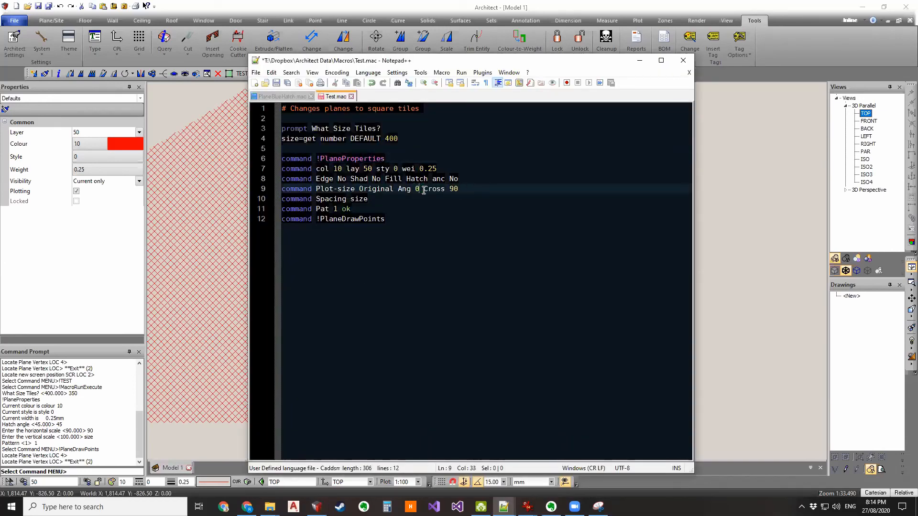
pyautogui.click(414, 198)
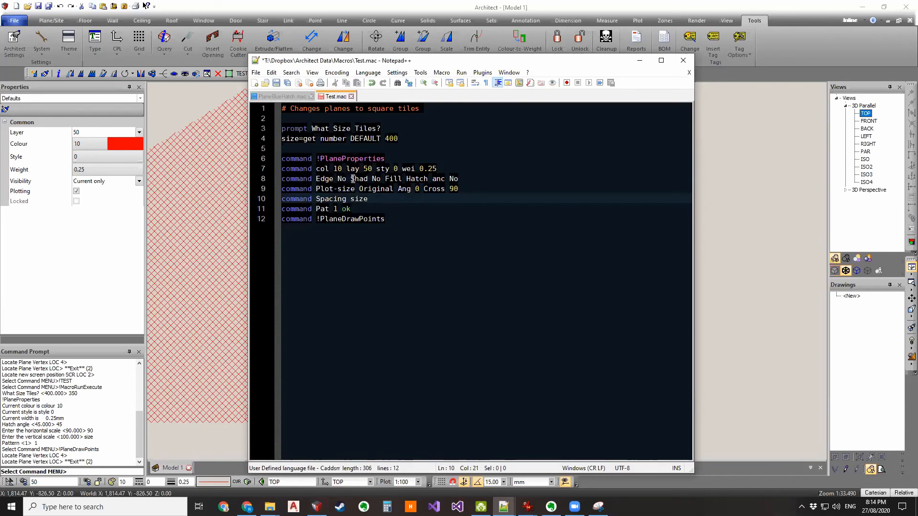
# - Set the col value in the first properties command line to 8, and save Test.mac
pyautogui.doubleClick(336, 169)
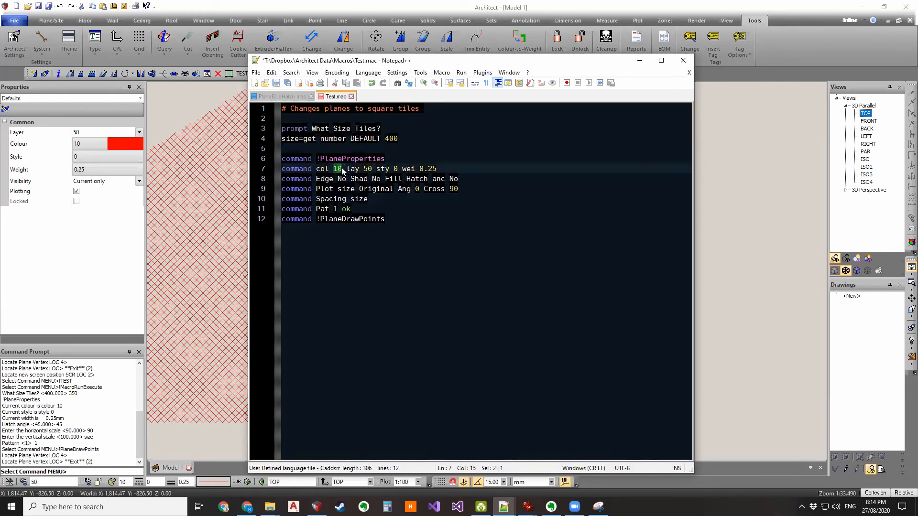
pyautogui.write('8')
pyautogui.click(409, 216)
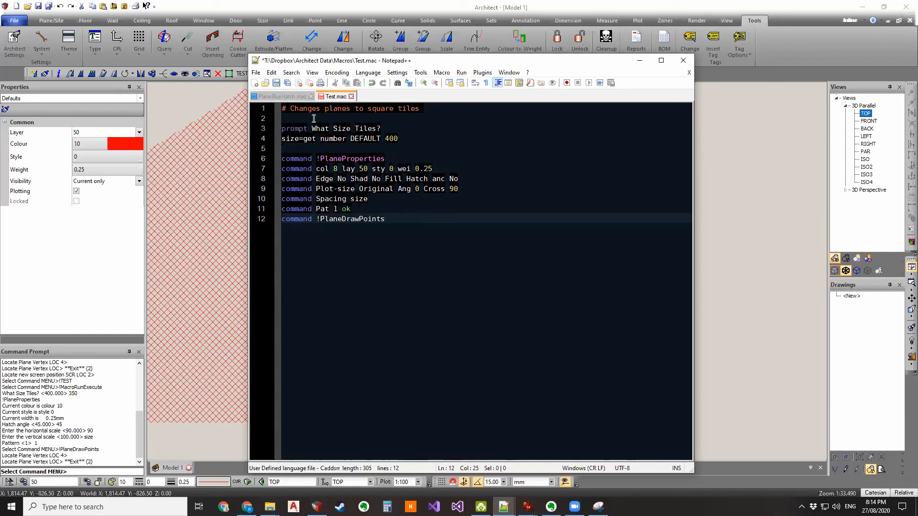
pyautogui.hotkey('ctrl', 's')
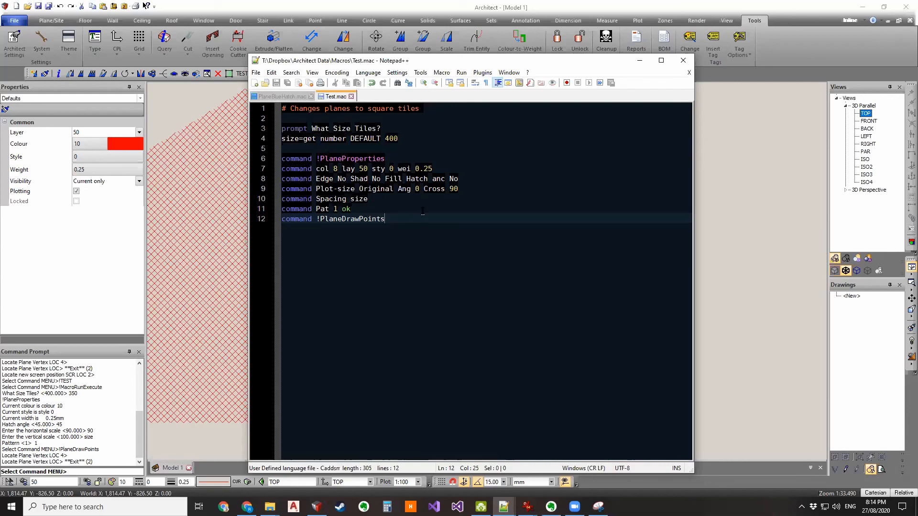
# - Add a new line "ang=get string" directly below the size assignment
pyautogui.click(399, 189)
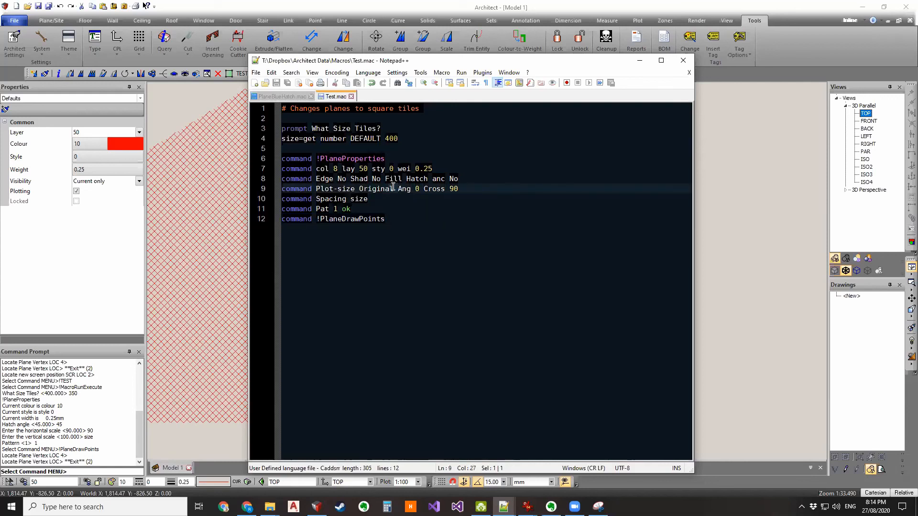
pyautogui.click(429, 137)
pyautogui.press('Return')
pyautogui.write('ang')
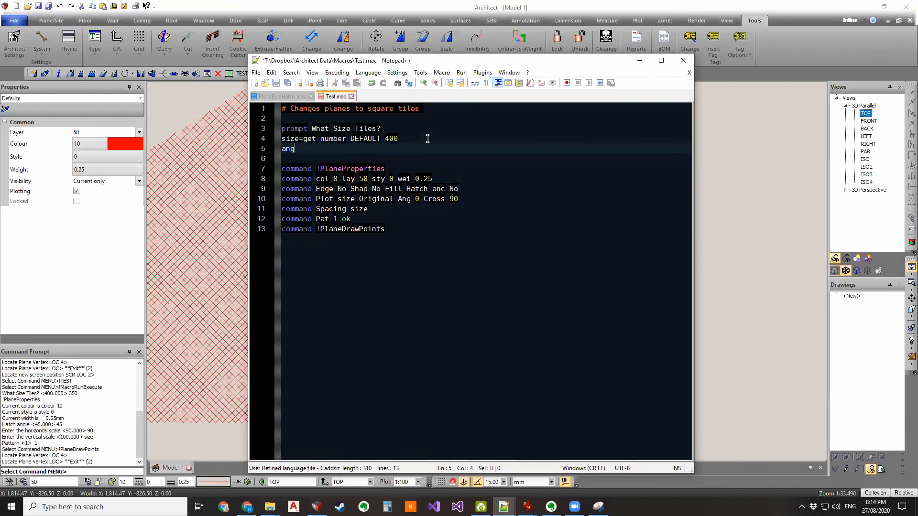
pyautogui.write(' =')
pyautogui.write('=g')
pyautogui.press('BackSpace')
pyautogui.press('BackSpace')
pyautogui.write('=get s')
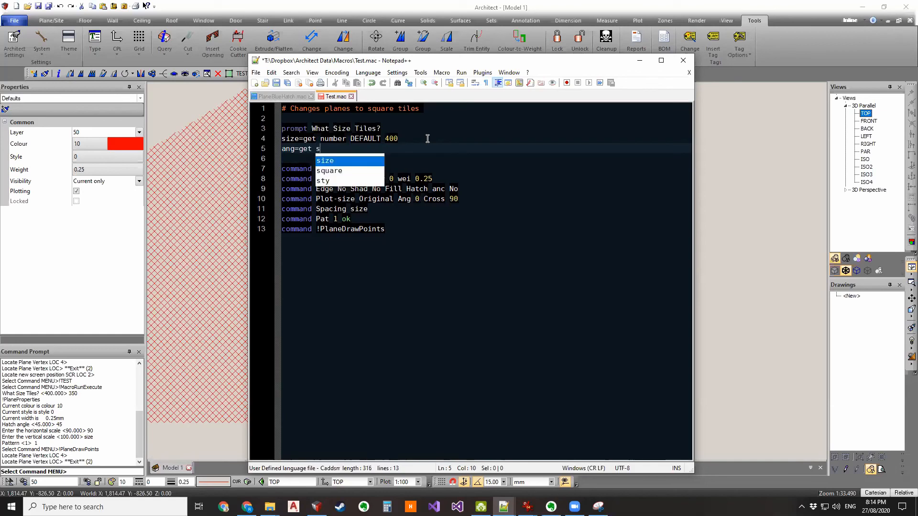
pyautogui.write('tring')
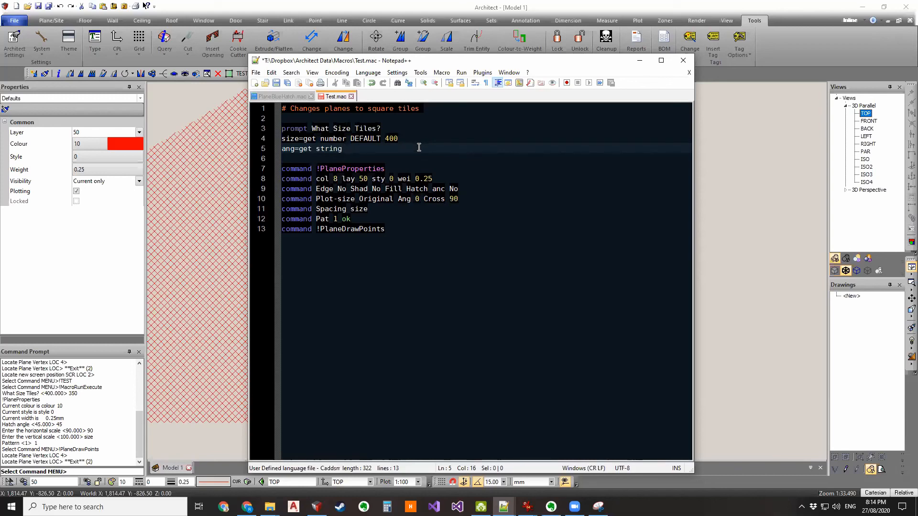
# - Copy the DEFAULT part of the size line to the end of the ang line, set its value to 0, and save Test.mac
pyautogui.moveTo(411, 138); pyautogui.dragTo(347, 139)
pyautogui.hotkey('ctrl', 'c')
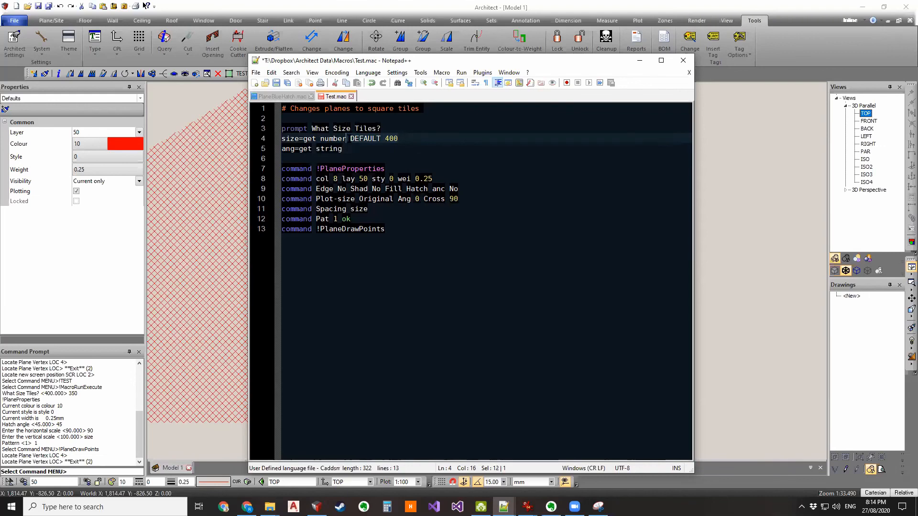
pyautogui.click(352, 149)
pyautogui.hotkey('ctrl', 'v')
pyautogui.click(353, 149)
pyautogui.press('BackSpace')
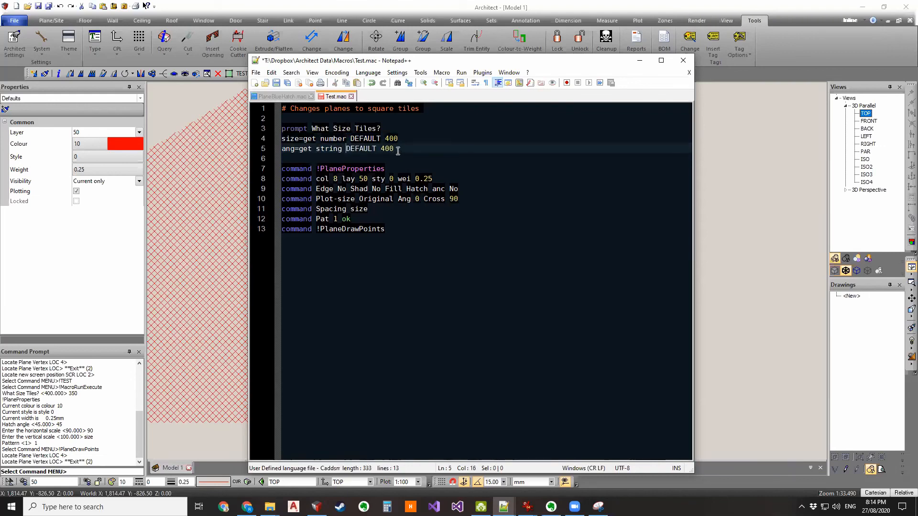
pyautogui.moveTo(393, 148); pyautogui.dragTo(381, 149)
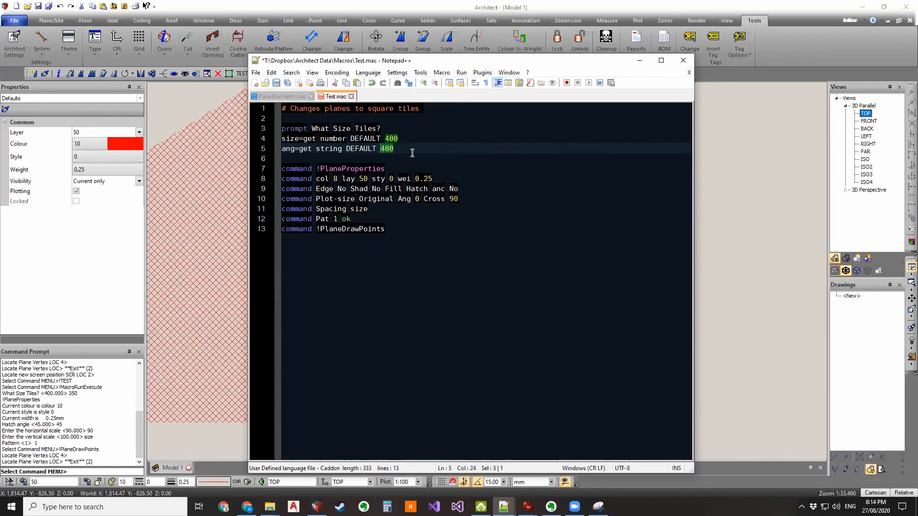
pyautogui.write('0')
pyautogui.click(277, 83)
pyautogui.click(425, 258)
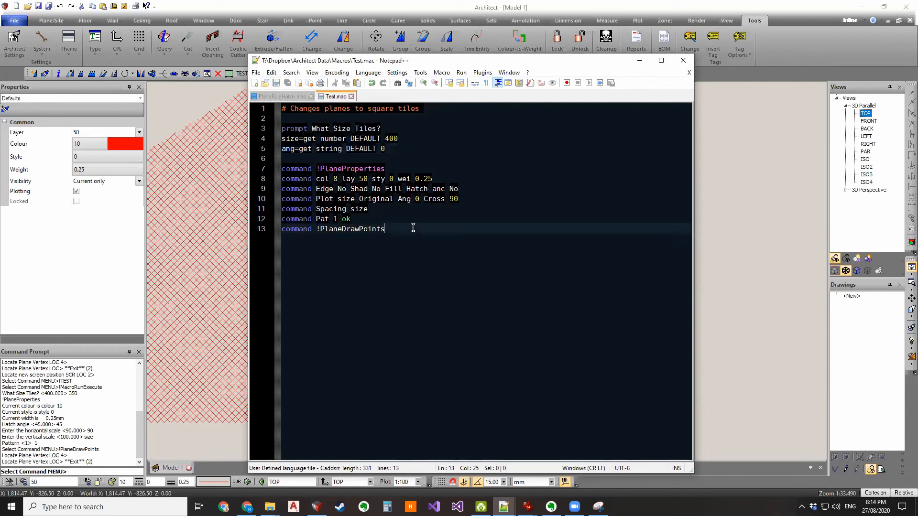
# - Copy the "prompt What Size Tiles?" line onto a new line between the size and ang assignments
pyautogui.click(419, 200)
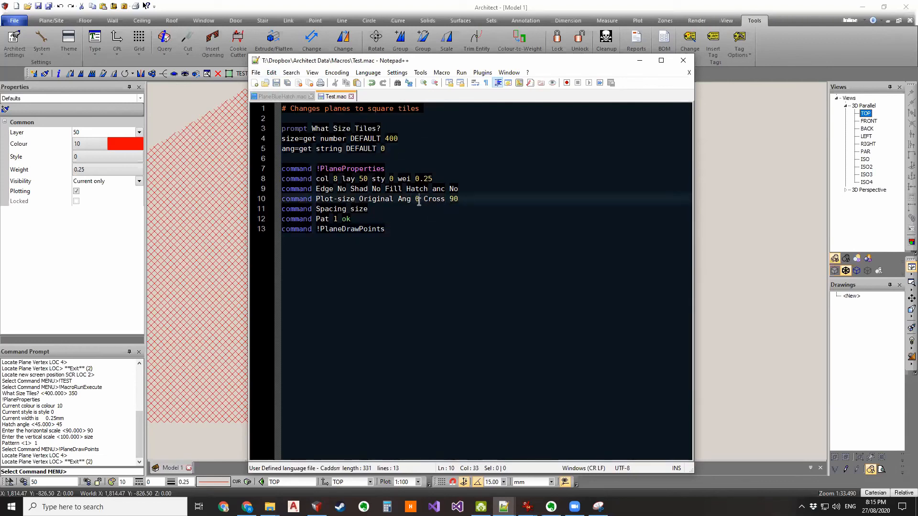
pyautogui.moveTo(381, 129); pyautogui.dragTo(283, 130)
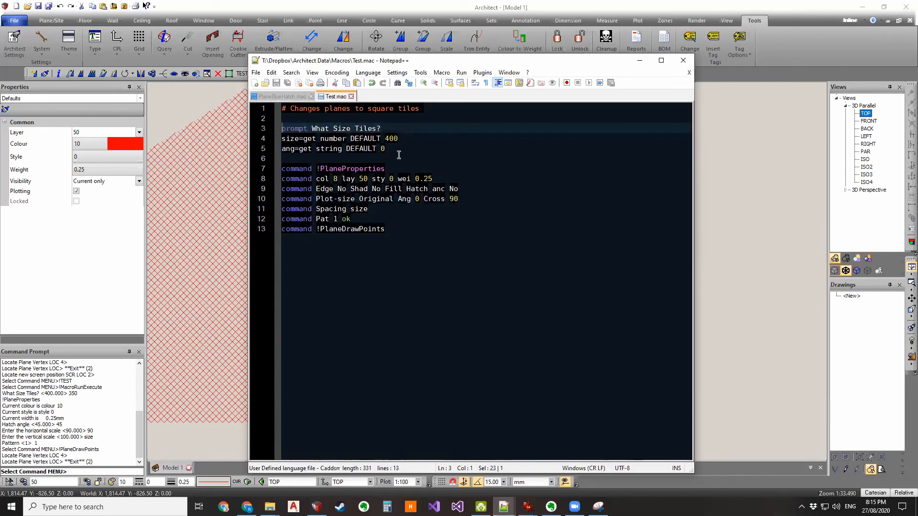
pyautogui.hotkey('ctrl', 'c')
pyautogui.click(406, 138)
pyautogui.press('Return')
pyautogui.hotkey('ctrl', 'v')
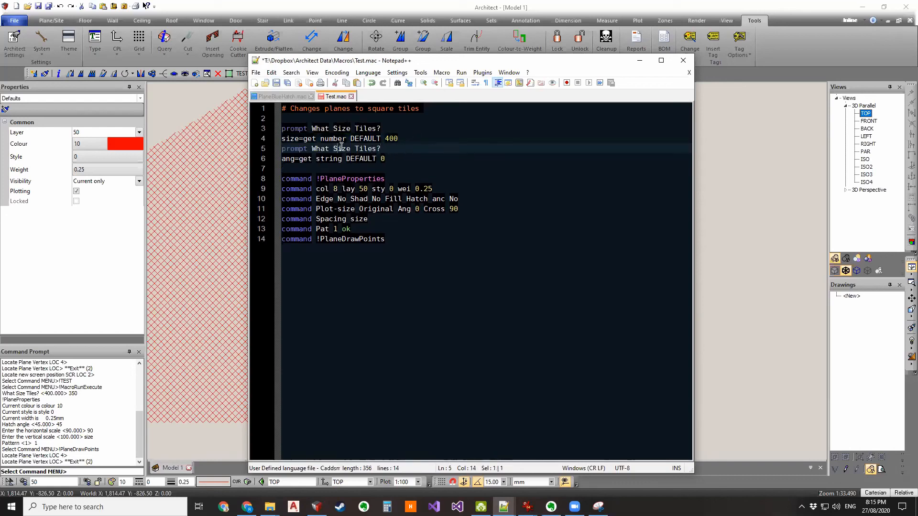
# - Reword the copied prompt above the ang line to "What Angle?" and save Test.mac
pyautogui.doubleClick(341, 148)
pyautogui.write('An')
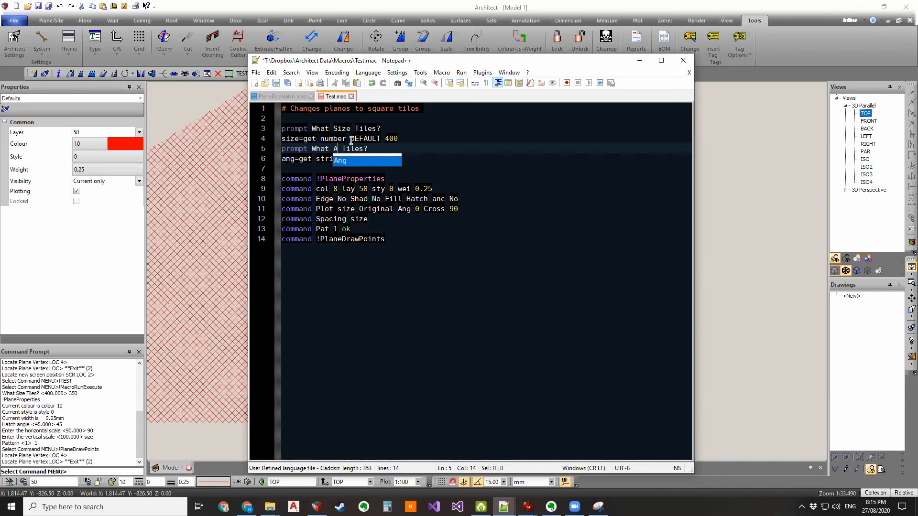
pyautogui.write('gle')
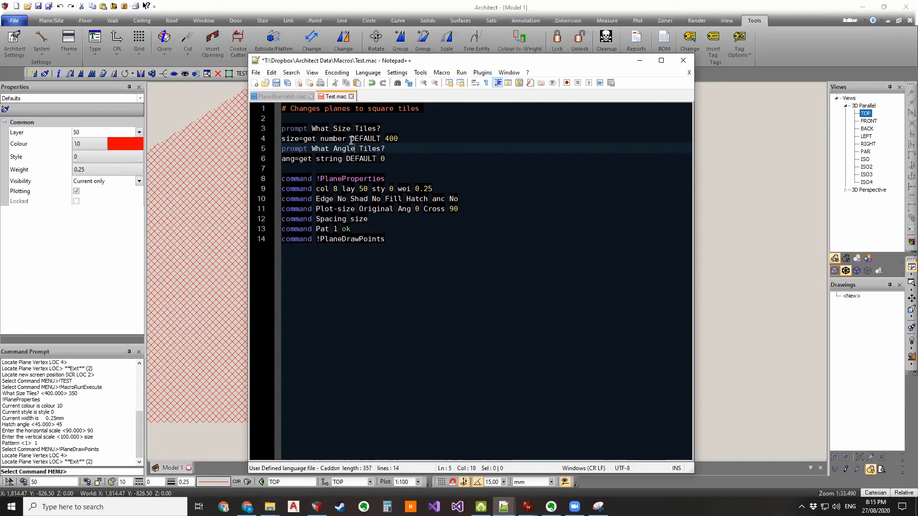
pyautogui.press('Delete')
pyautogui.press('Delete')
pyautogui.press('Delete')
pyautogui.press('Delete')
pyautogui.press('Delete')
pyautogui.press('Delete')
pyautogui.hotkey('ctrl', 's')
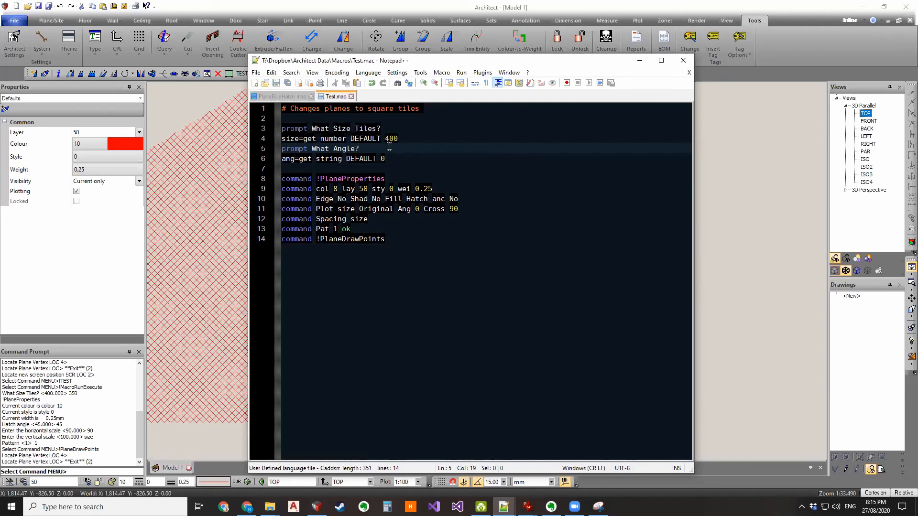
# - Replace the fixed Ang value 0 in the Plot-size command line with the variable ang, and save Test.mac
pyautogui.click(395, 159)
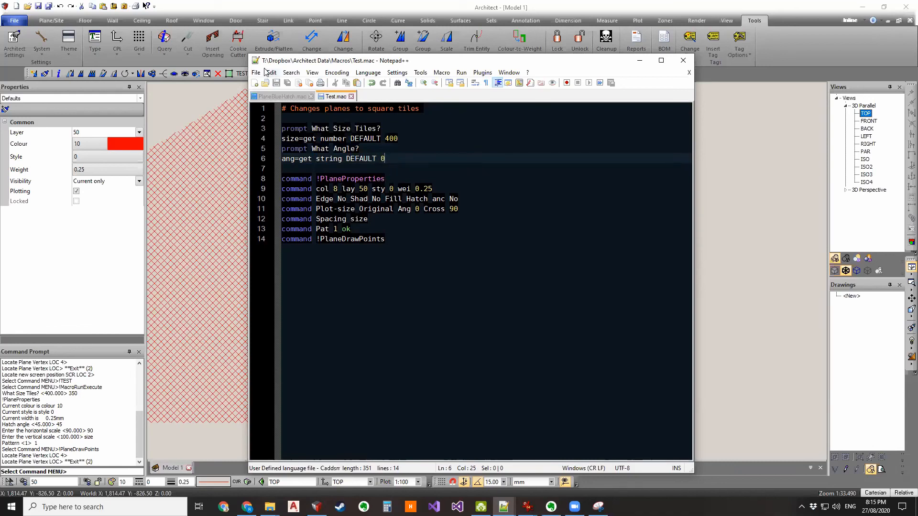
pyautogui.click(415, 208)
pyautogui.doubleClick(416, 208)
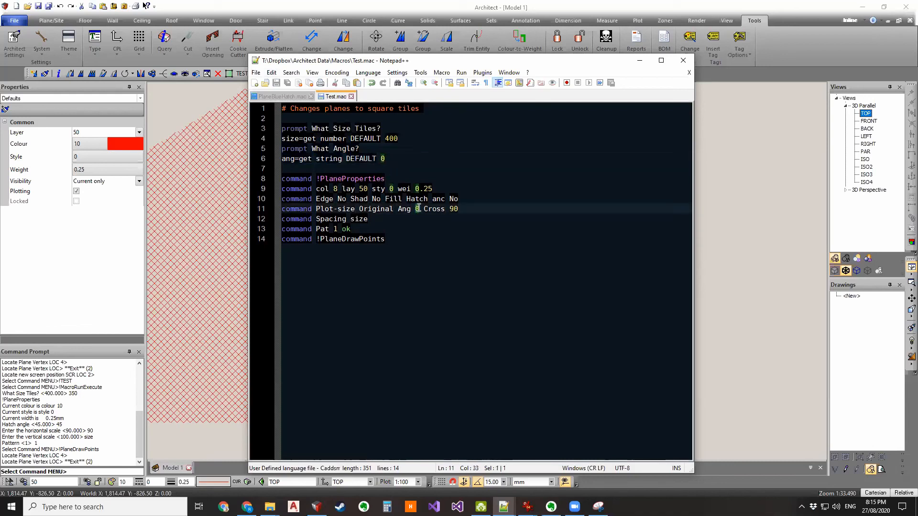
pyautogui.write('ang')
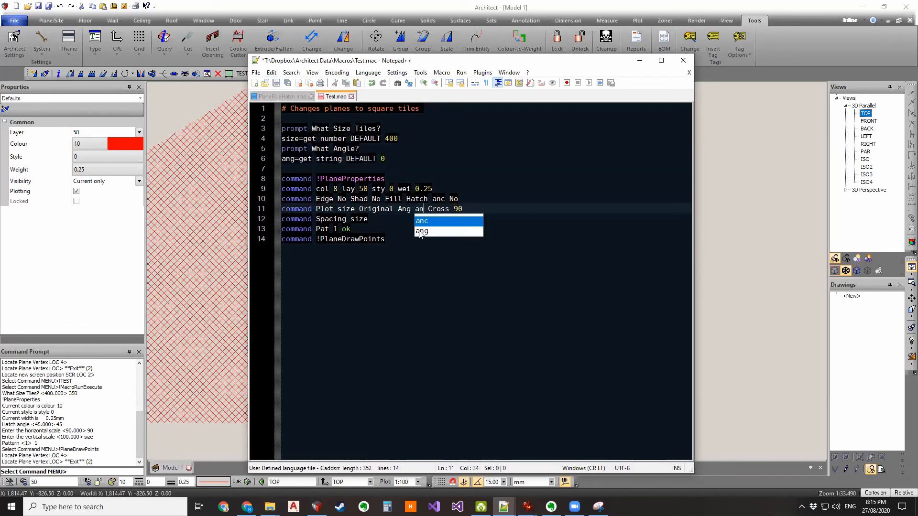
pyautogui.click(492, 138)
pyautogui.hotkey('ctrl', 's')
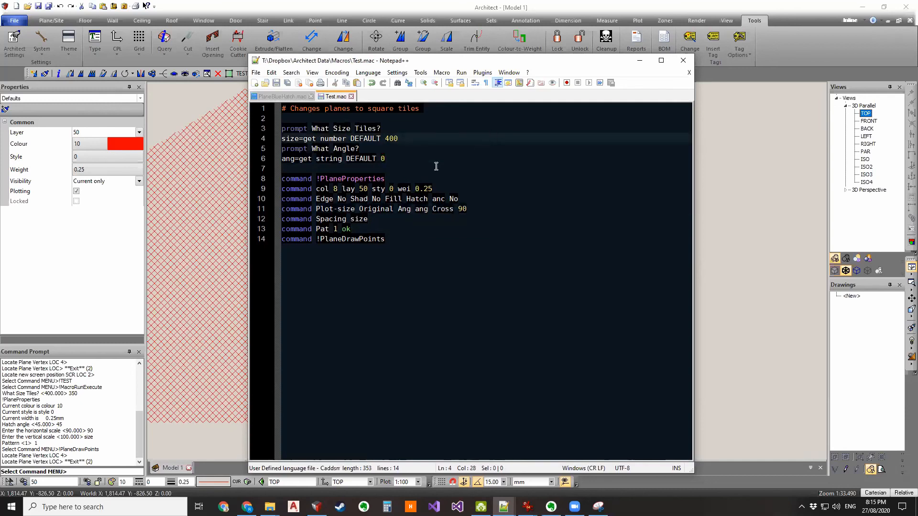
# - Switch to Architect, run the TEST macro with the default tile size of 400, and return to Test.mac in Notepad++
pyautogui.click(197, 117)
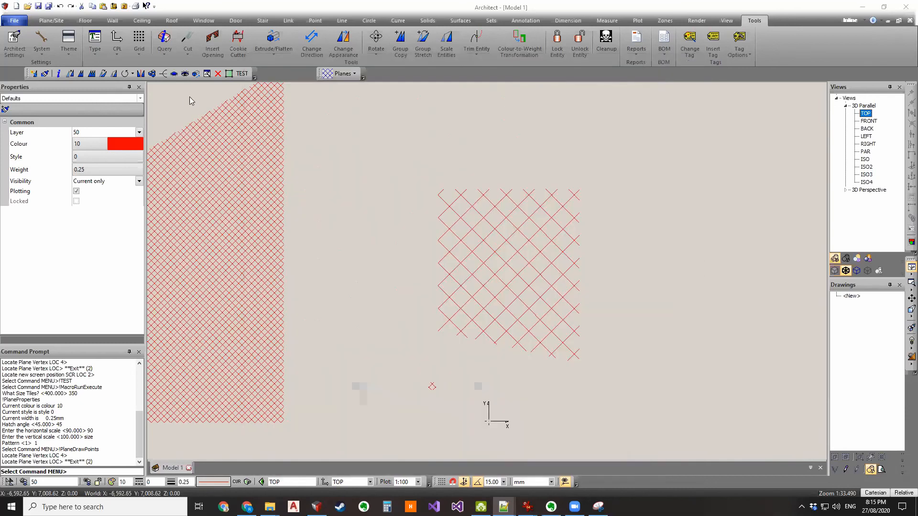
pyautogui.click(243, 74)
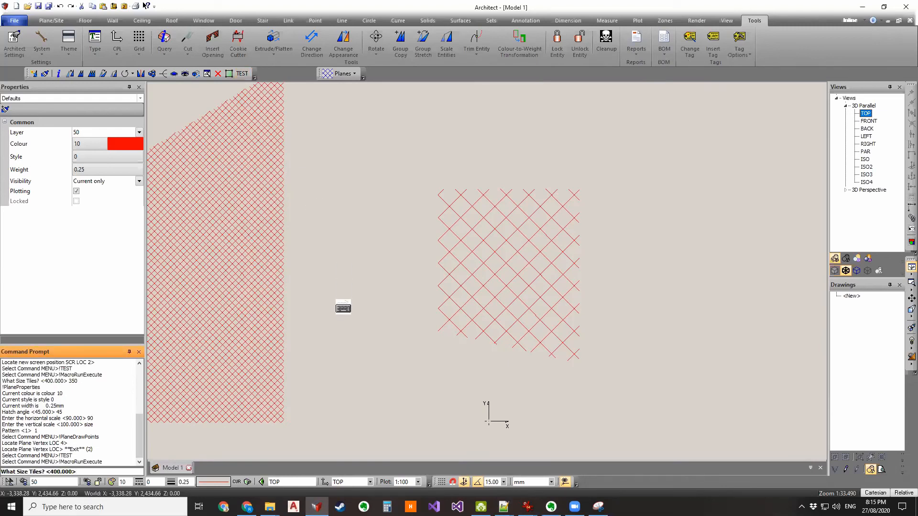
pyautogui.press('Return')
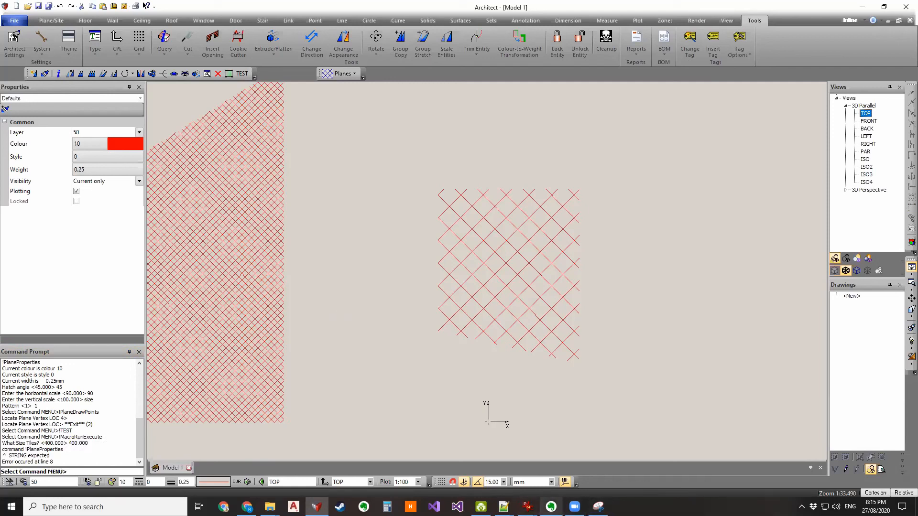
pyautogui.moveTo(504, 507)
pyautogui.click(543, 473)
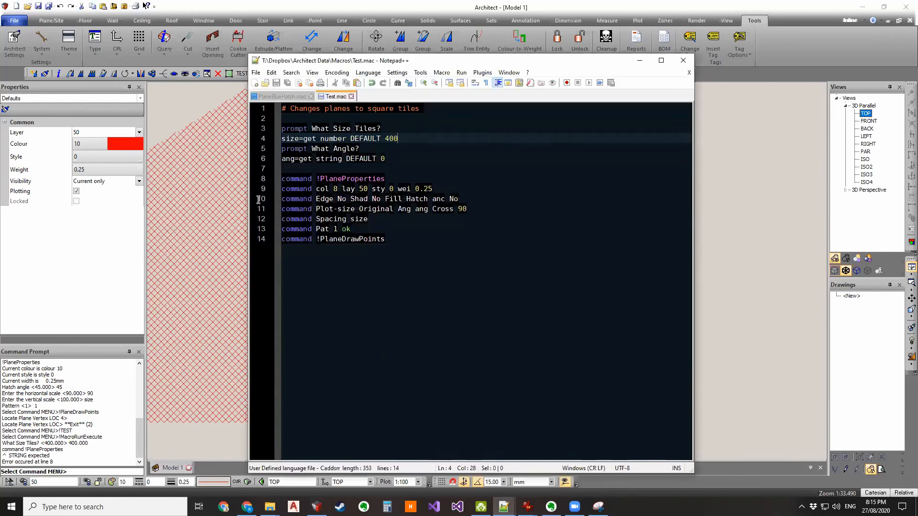
# - Try replacing the string type with number on the ang line, save Test.mac, and undo the replacement
pyautogui.moveTo(316, 159); pyautogui.dragTo(341, 159)
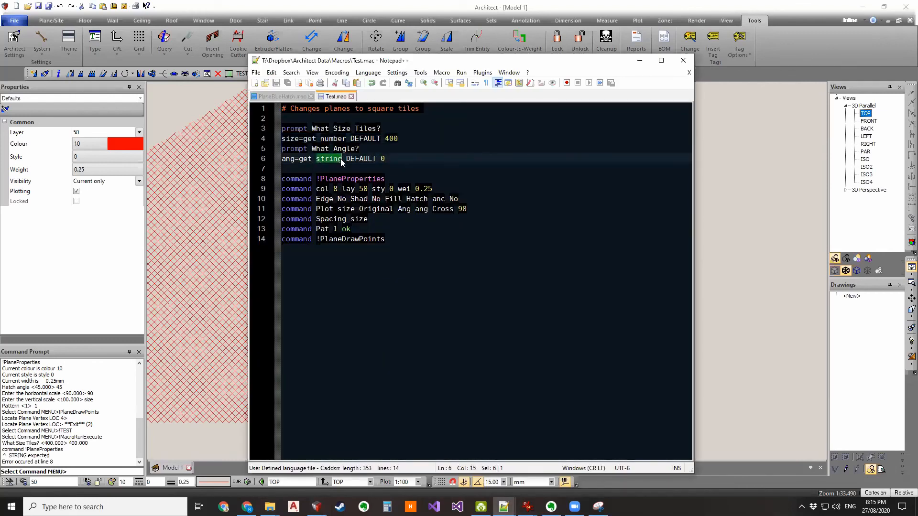
pyautogui.write('num')
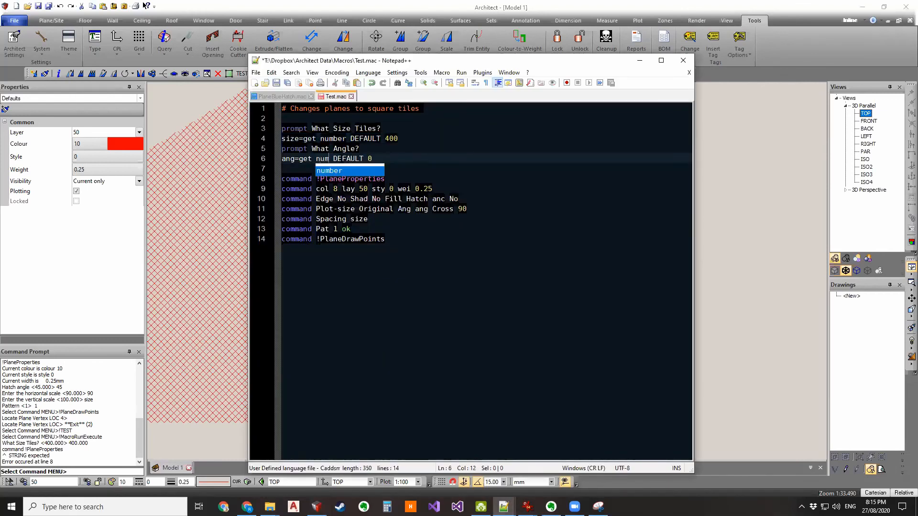
pyautogui.write('ber')
pyautogui.click(394, 159)
pyautogui.click(276, 85)
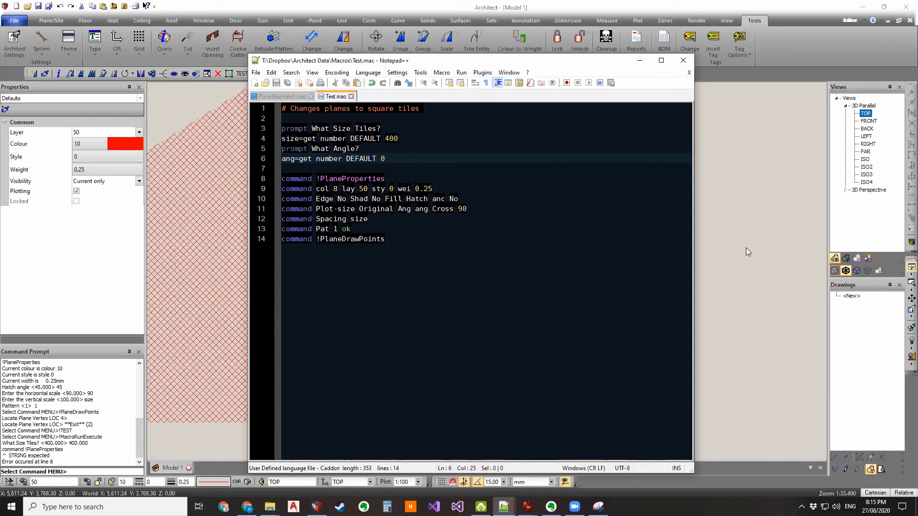
pyautogui.hotkey('ctrl', 'z')
pyautogui.hotkey('ctrl', 'z')
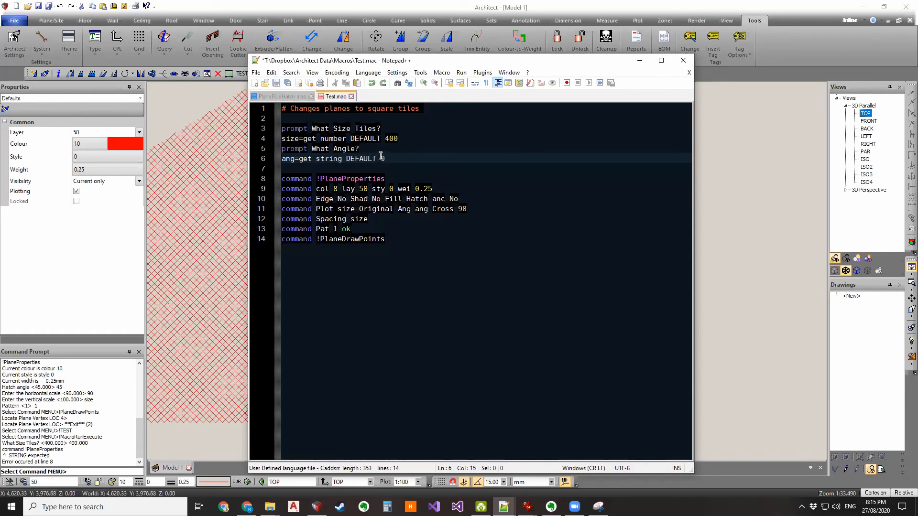
# - Enclose the default value 0 on the ang line in double quotes and save Test.mac
pyautogui.write('"')
pyautogui.click(401, 158)
pyautogui.write('"')
pyautogui.hotkey('ctrl', 's')
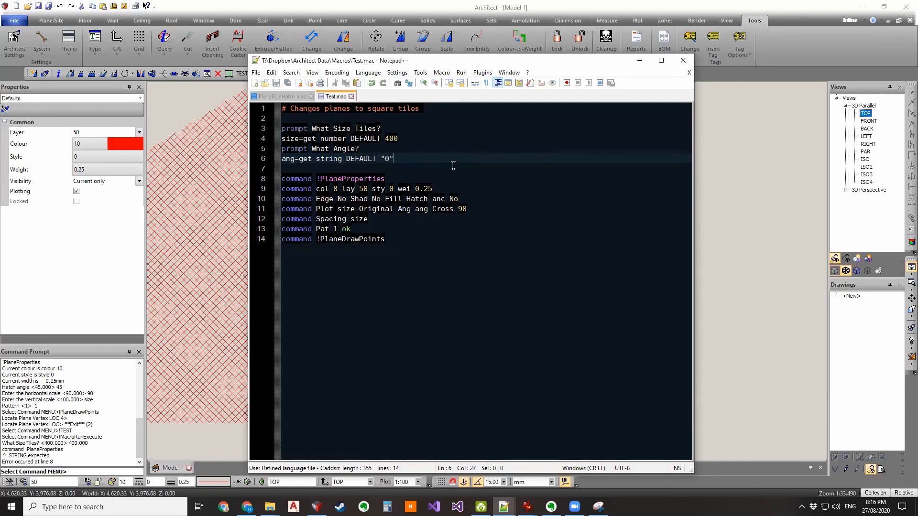
# - Switch to Architect and run the TEST macro, accepting the default tile size of 400 and angle of 0
pyautogui.click(758, 199)
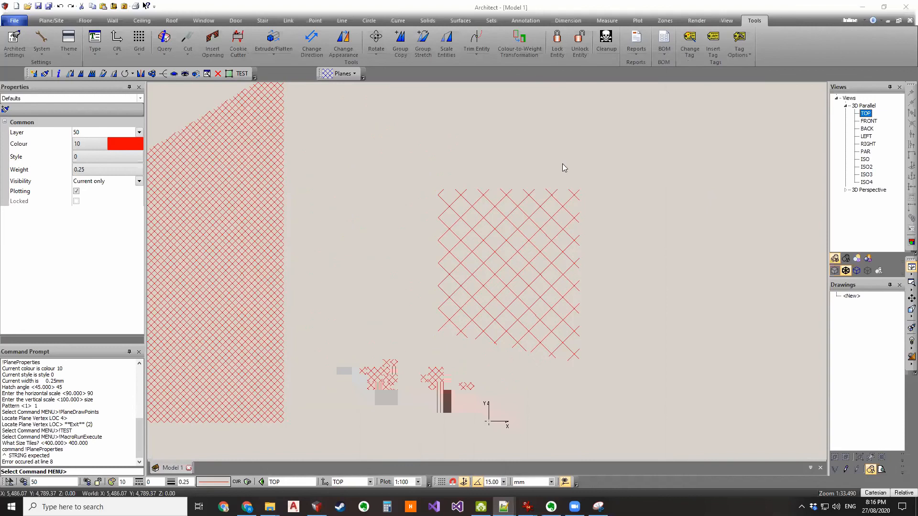
pyautogui.click(241, 73)
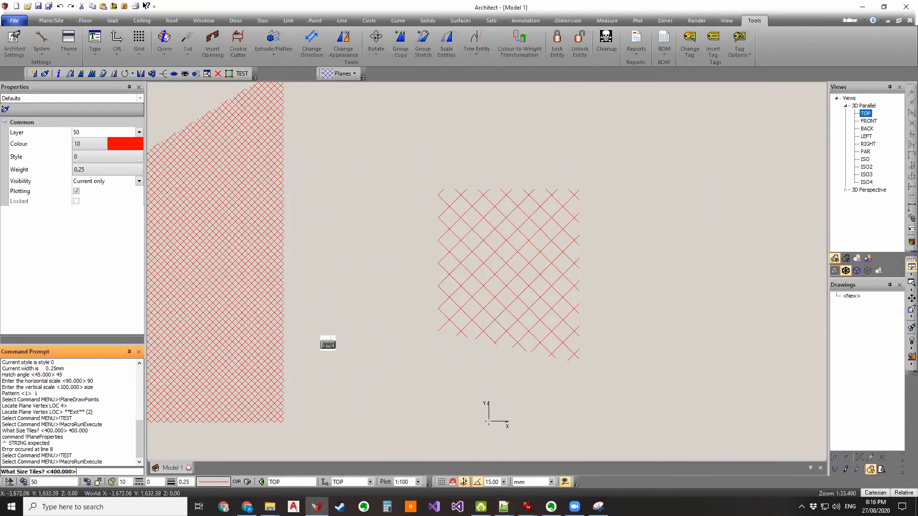
pyautogui.press('Return')
pyautogui.press('Return')
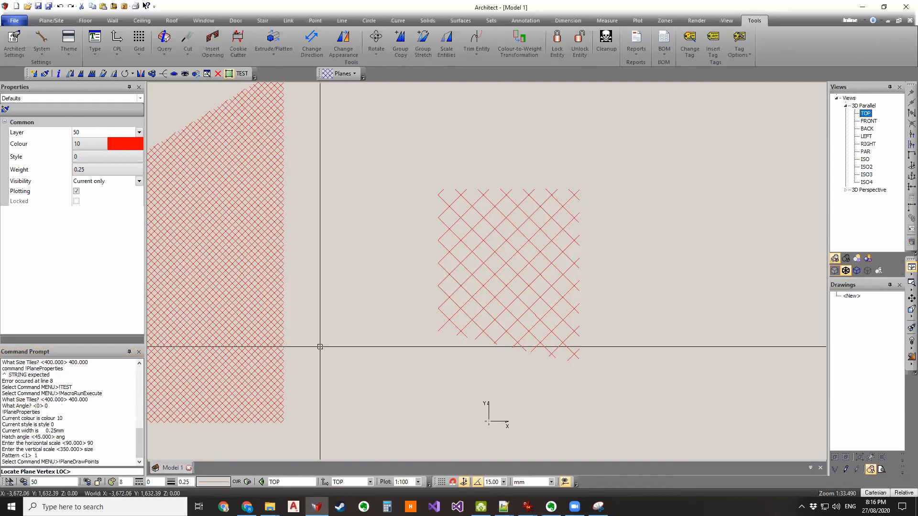
# - Draw a four-cornered plane with a sloping lower edge beside the existing small hatched plane and finish the command
pyautogui.scroll(-3, 359, 255)
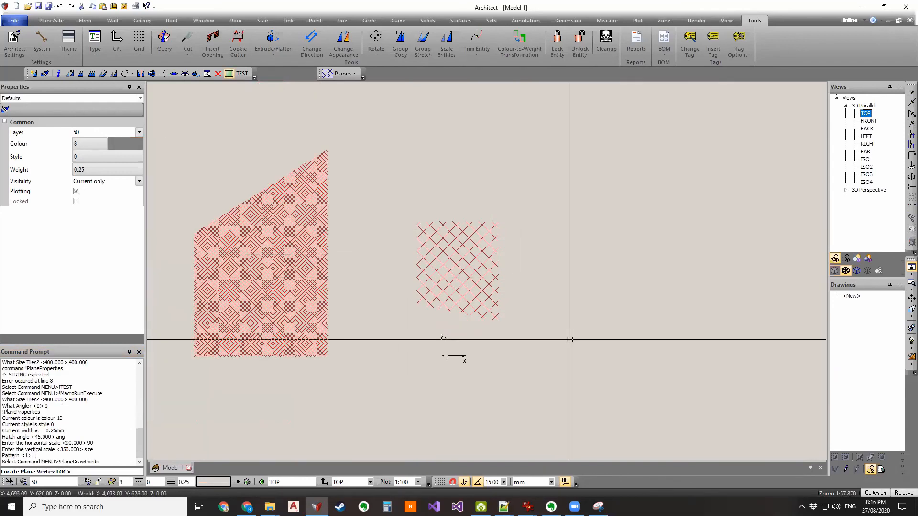
pyautogui.click(563, 325)
pyautogui.click(563, 209)
pyautogui.click(633, 208)
pyautogui.click(632, 349)
pyautogui.press('Escape')
pyautogui.click(457, 263)
pyautogui.moveTo(668, 298); pyautogui.dragTo(523, 290, button='middle')
pyautogui.scroll(2, 461, 264)
# - Return to Test.mac in Notepad++ and examine the string type and quoted default on the ang line
pyautogui.click(503, 507)
pyautogui.click(554, 464)
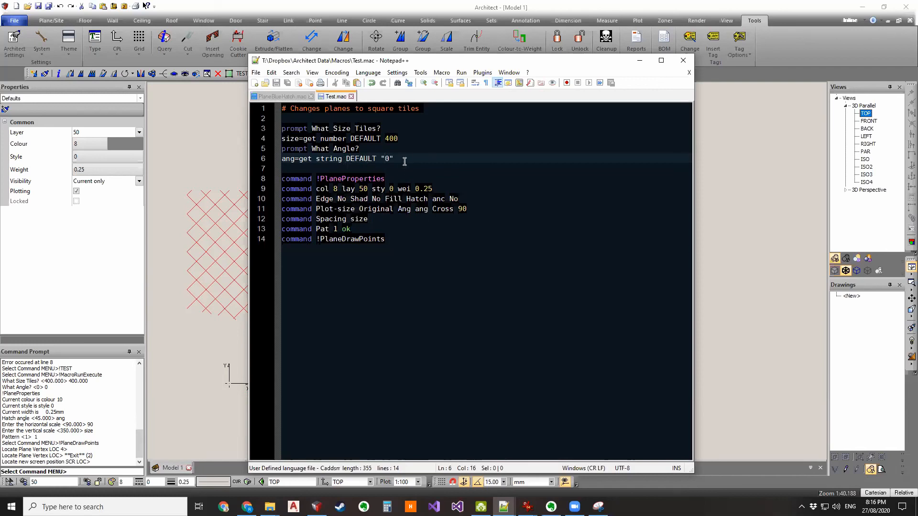
pyautogui.click(389, 161)
pyautogui.click(393, 163)
pyautogui.click(393, 161)
pyautogui.moveTo(315, 161); pyautogui.dragTo(343, 162)
pyautogui.click(397, 161)
pyautogui.press('Left')
pyautogui.press('Left')
pyautogui.press('Left')
pyautogui.click(402, 162)
pyautogui.click(414, 173)
pyautogui.click(406, 160)
pyautogui.click(343, 160)
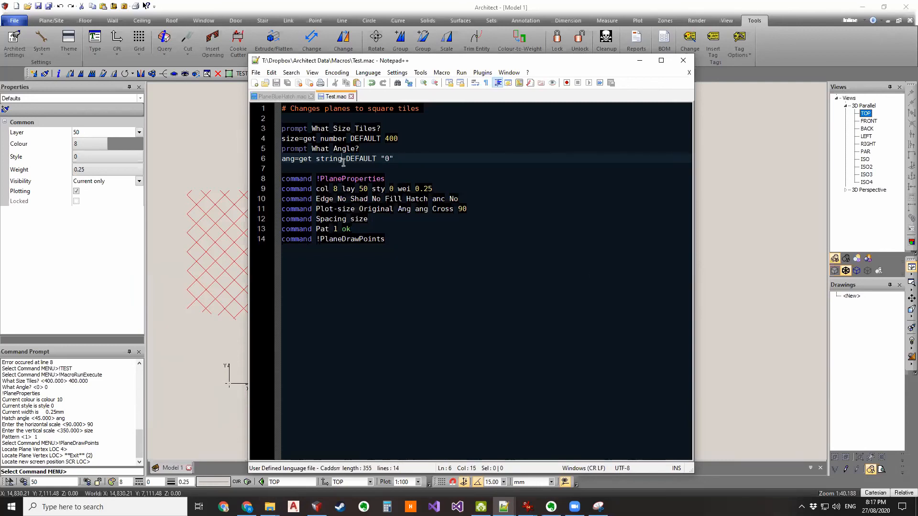